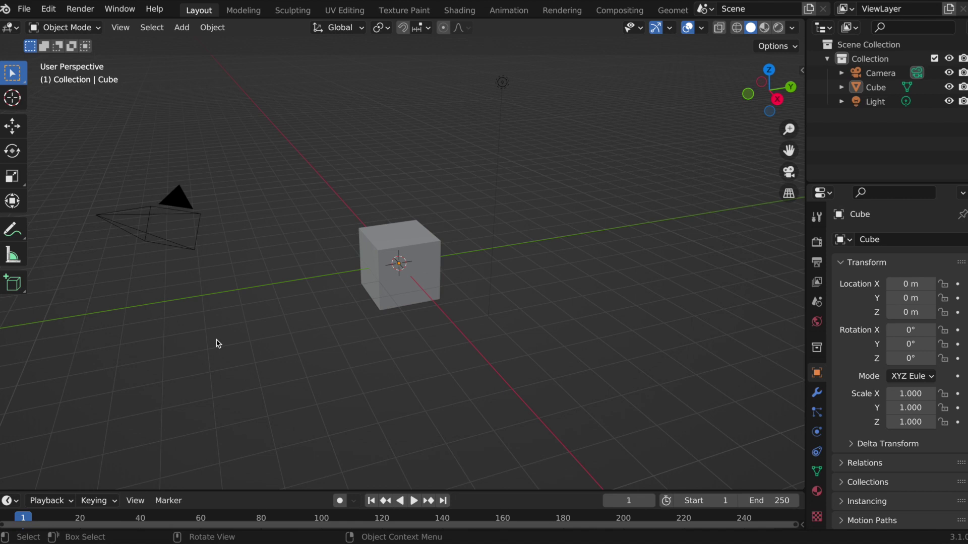
Delete the default camera, cube and light from the scene.
{"action": "left_click_drag", "start_coordinate": [624, 344], "coordinate": [103, 64]}
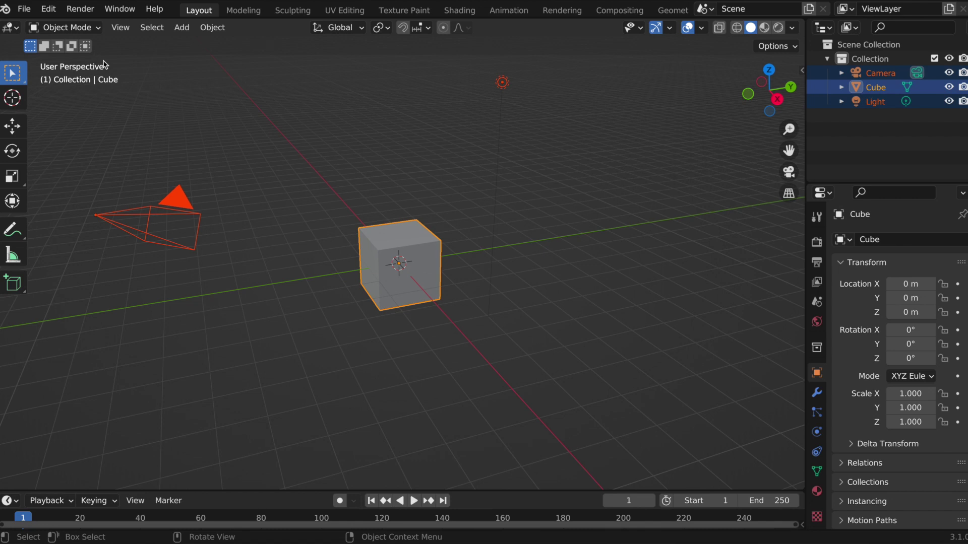
{"action": "key", "text": "x"}
{"action": "left_click", "coordinate": [76, 62]}
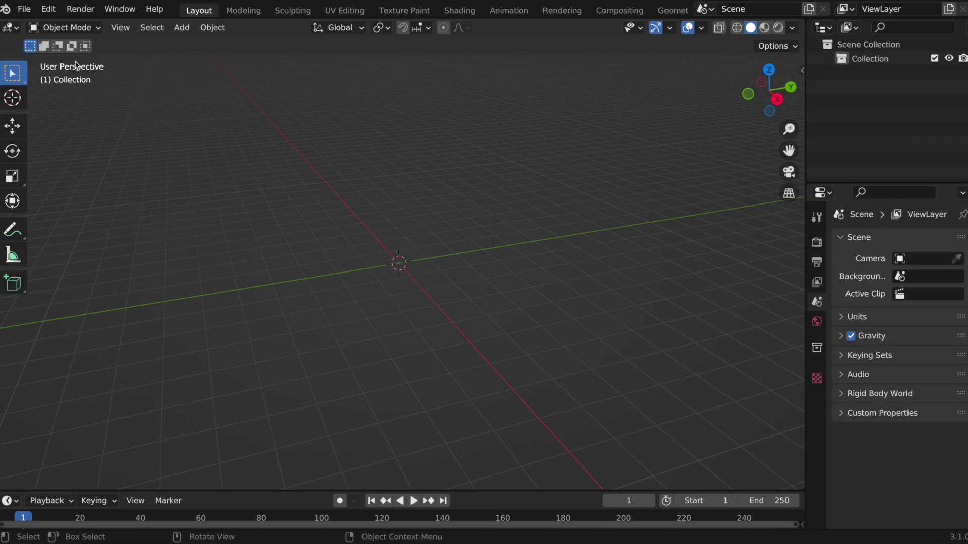
Add an ico sphere mesh at the world origin with a radius of 6 m.
{"action": "left_click", "coordinate": [192, 28]}
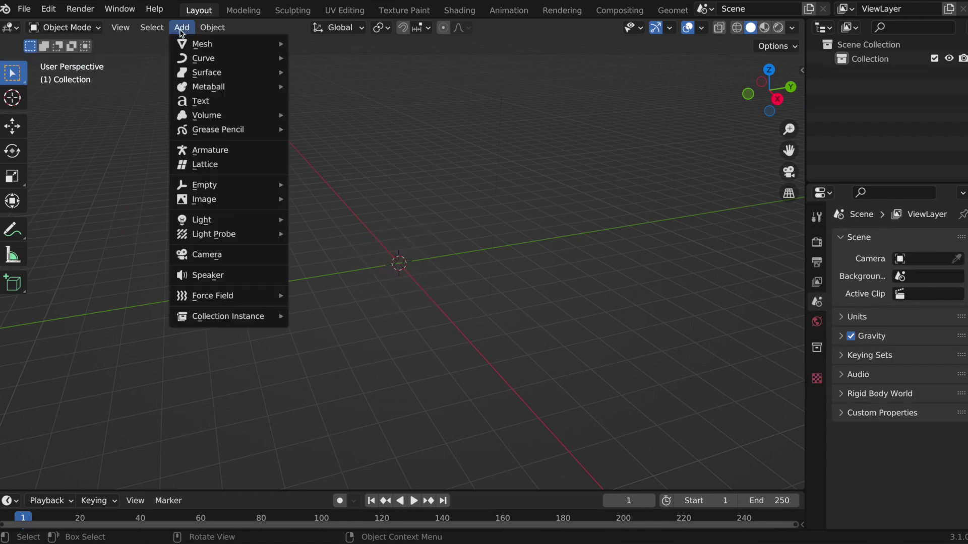
{"action": "mouse_move", "coordinate": [249, 191]}
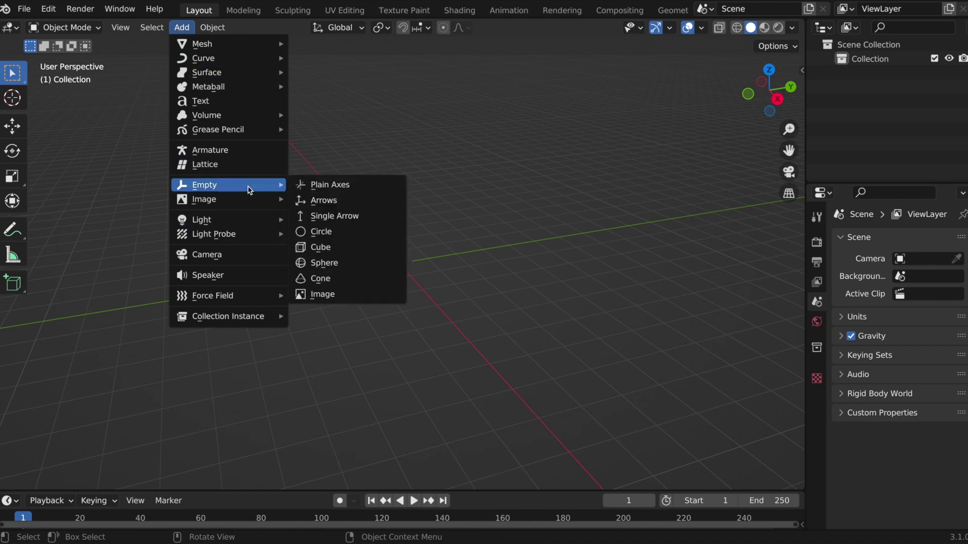
{"action": "mouse_move", "coordinate": [244, 48]}
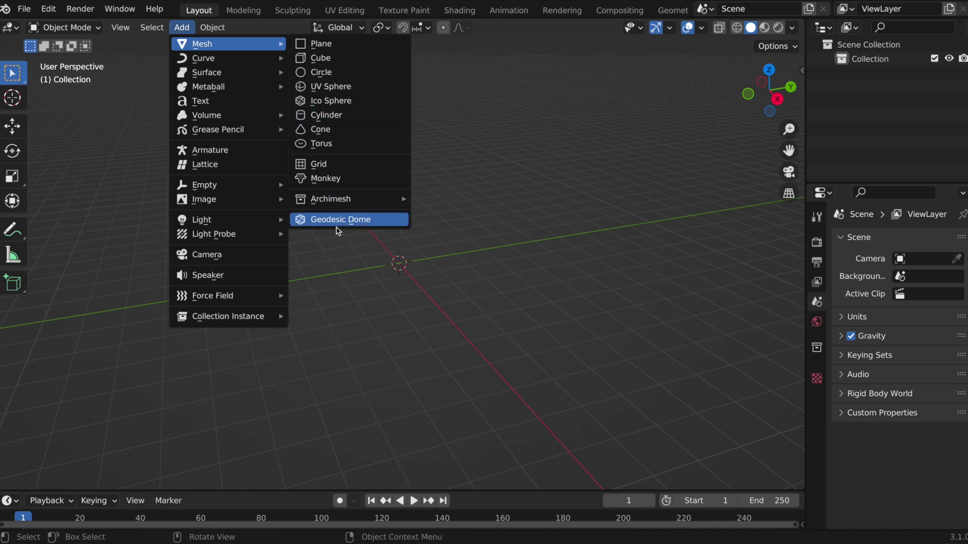
{"action": "left_click", "coordinate": [348, 110]}
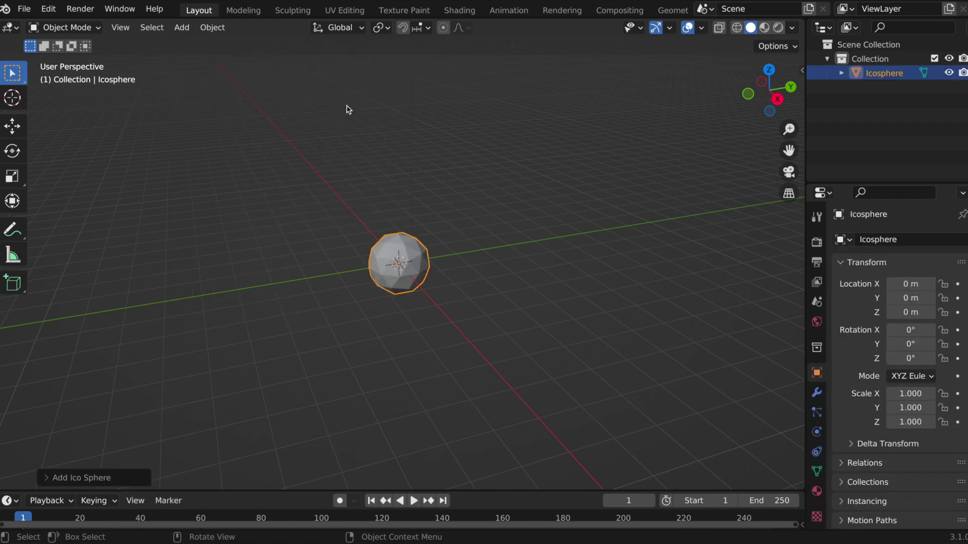
{"action": "left_click", "coordinate": [54, 479]}
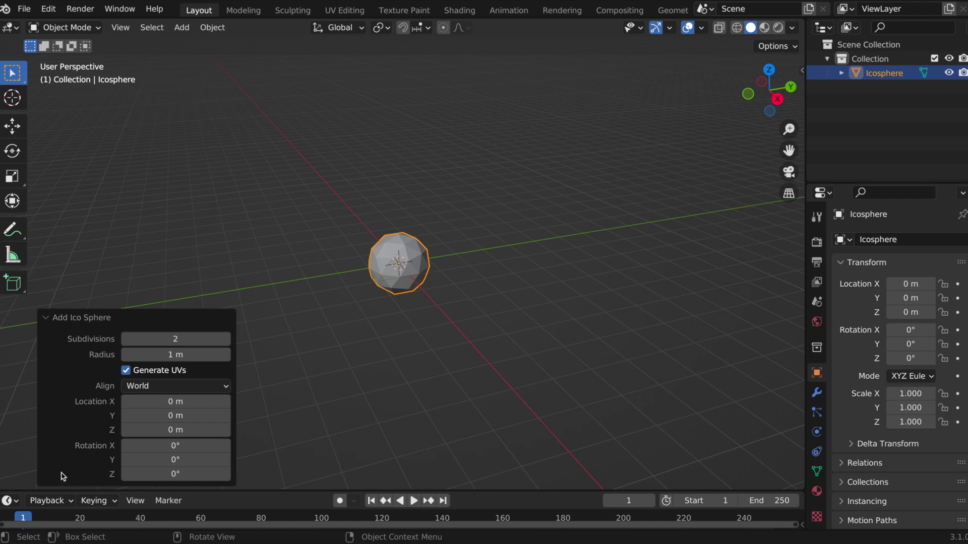
{"action": "left_click", "coordinate": [182, 356]}
{"action": "type", "text": "6"}
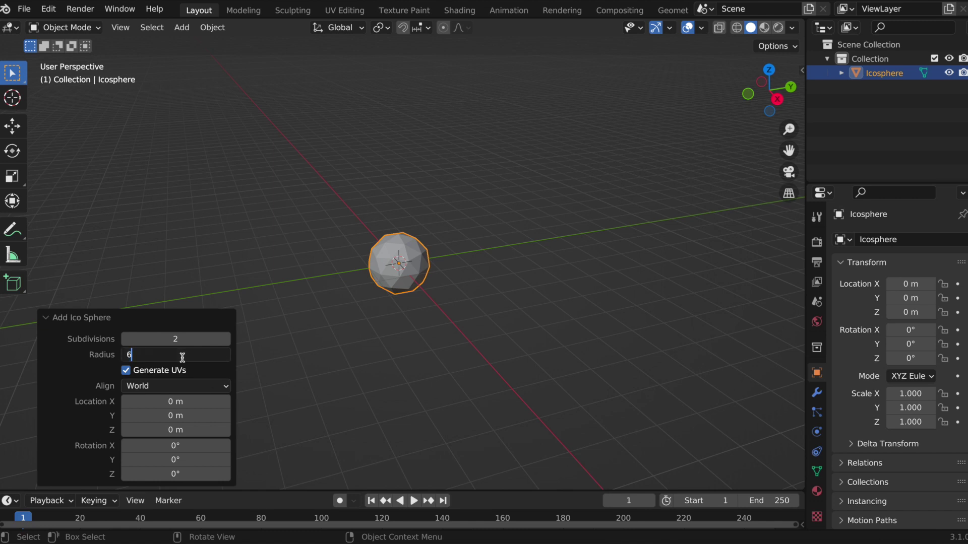
{"action": "key", "text": "Return"}
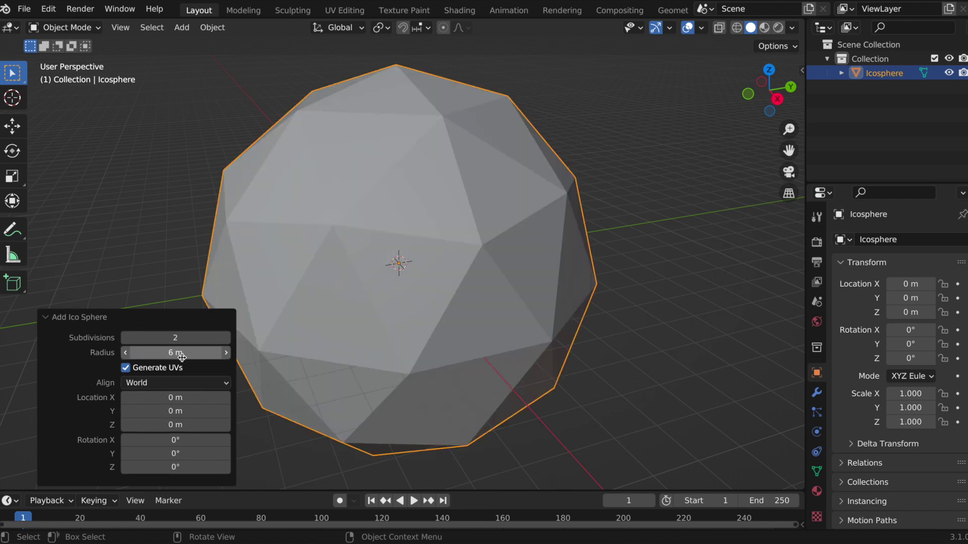
Set the ico sphere's subdivisions to 3 to try a finer faceting, and delete the sphere.
{"action": "scroll", "coordinate": [551, 275], "scroll_direction": "down", "scroll_amount": 3}
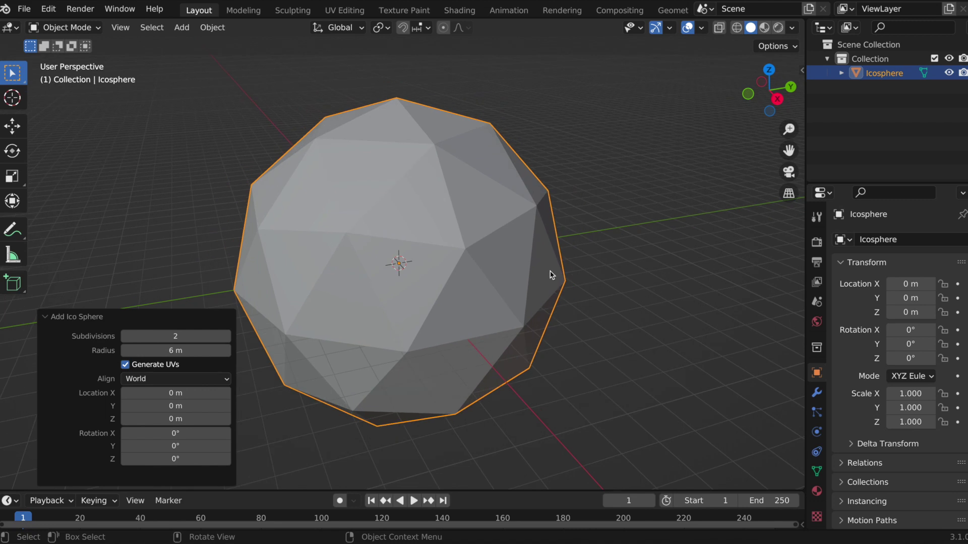
{"action": "middle_click_drag", "start_coordinate": [532, 299], "coordinate": [443, 303]}
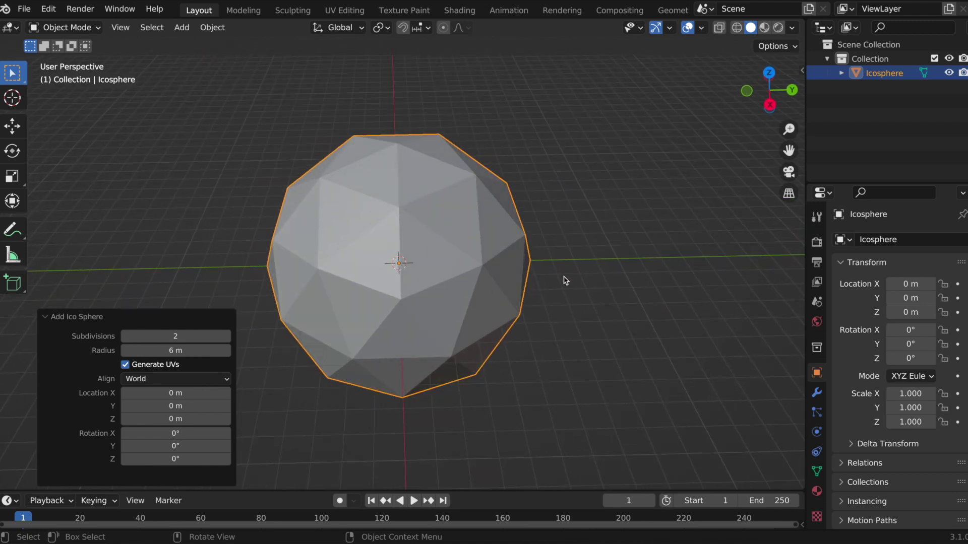
{"action": "middle_click_drag", "start_coordinate": [555, 285], "coordinate": [555, 286]}
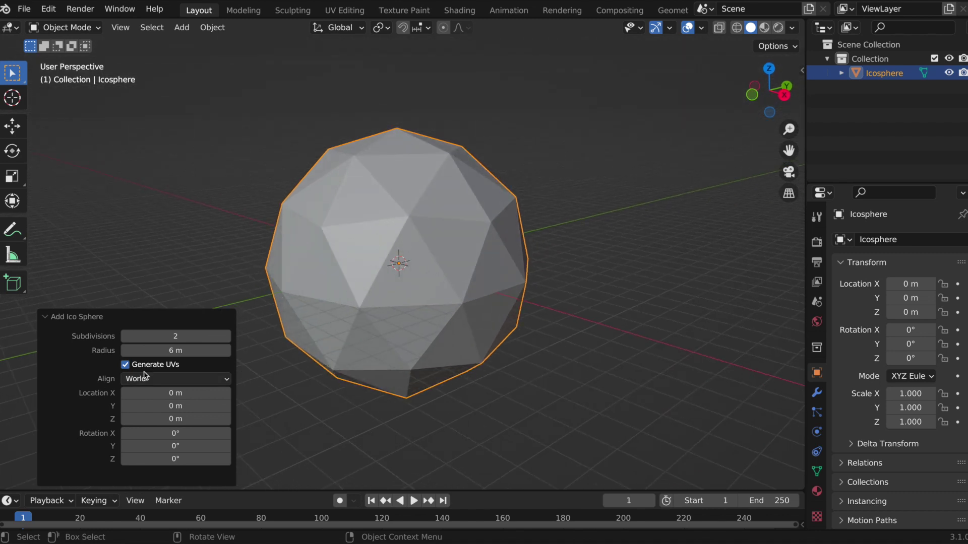
{"action": "left_click", "coordinate": [226, 336]}
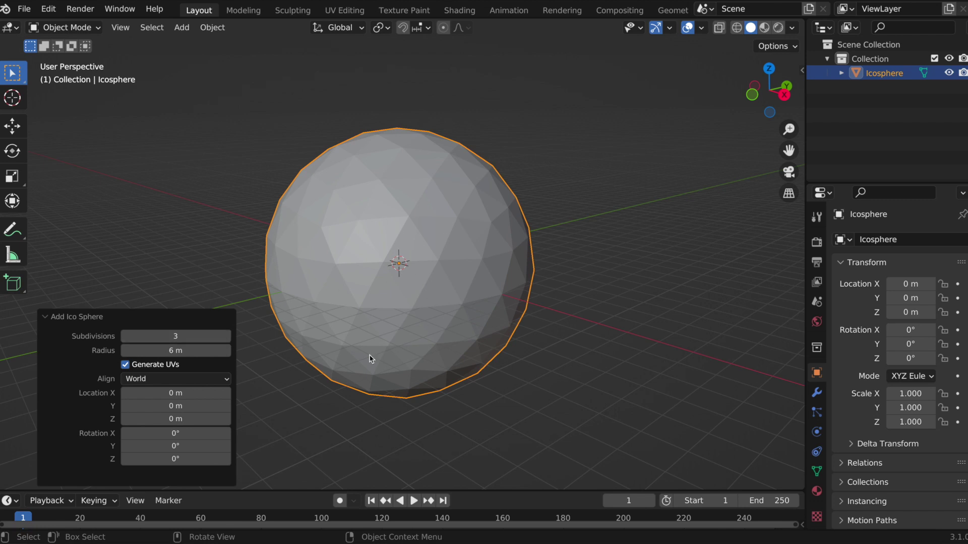
{"action": "middle_click_drag", "start_coordinate": [399, 344], "coordinate": [402, 316]}
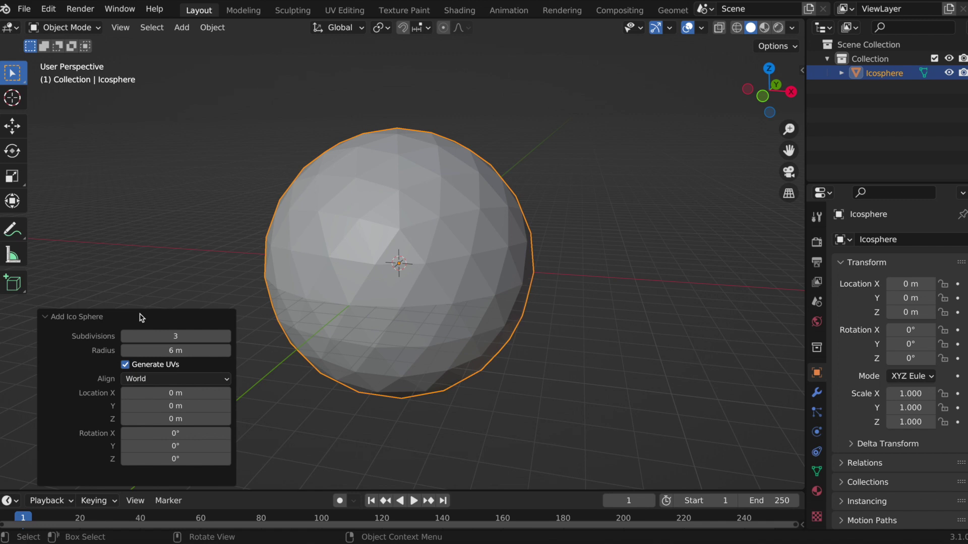
{"action": "key", "text": "Delete"}
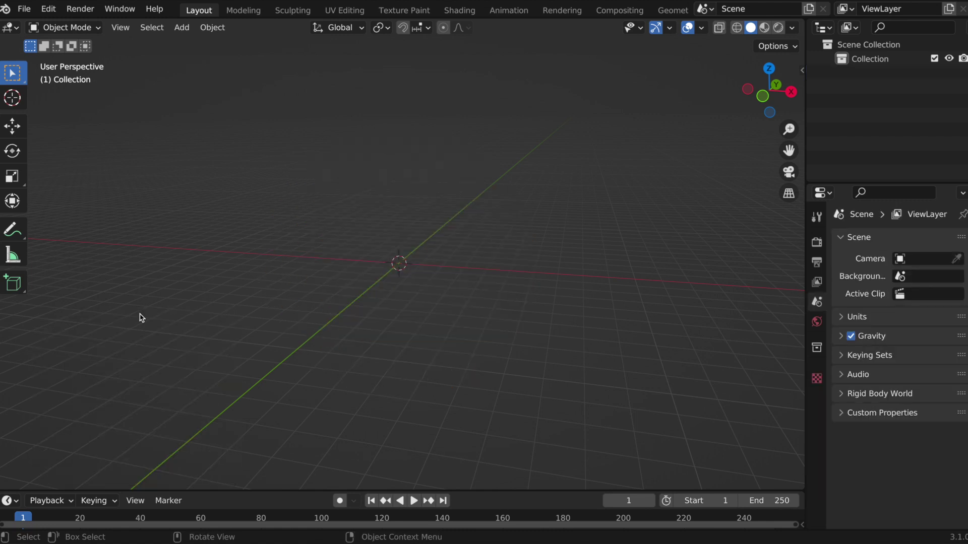
Add a Geodesic Dome mesh to the empty scene.
{"action": "left_click", "coordinate": [198, 28]}
{"action": "left_click", "coordinate": [181, 27]}
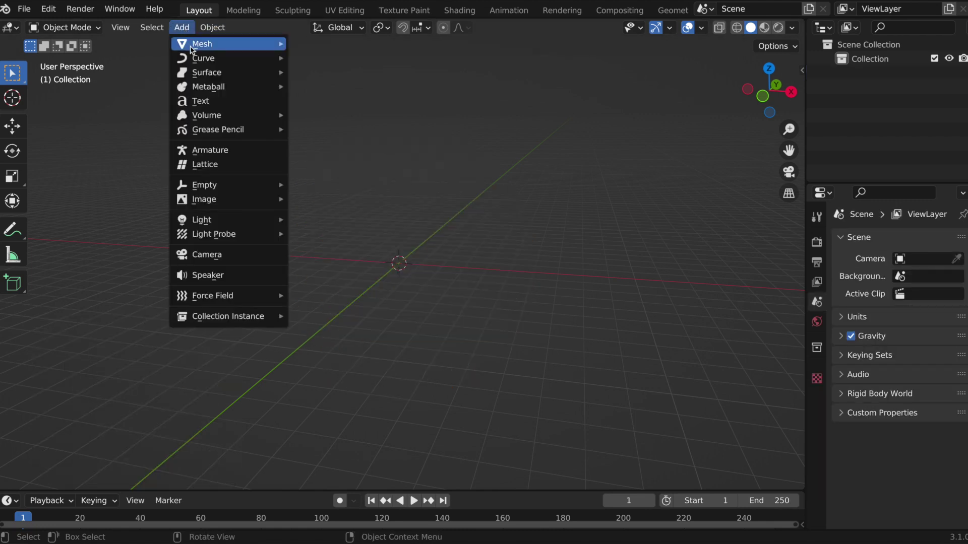
{"action": "mouse_move", "coordinate": [214, 47]}
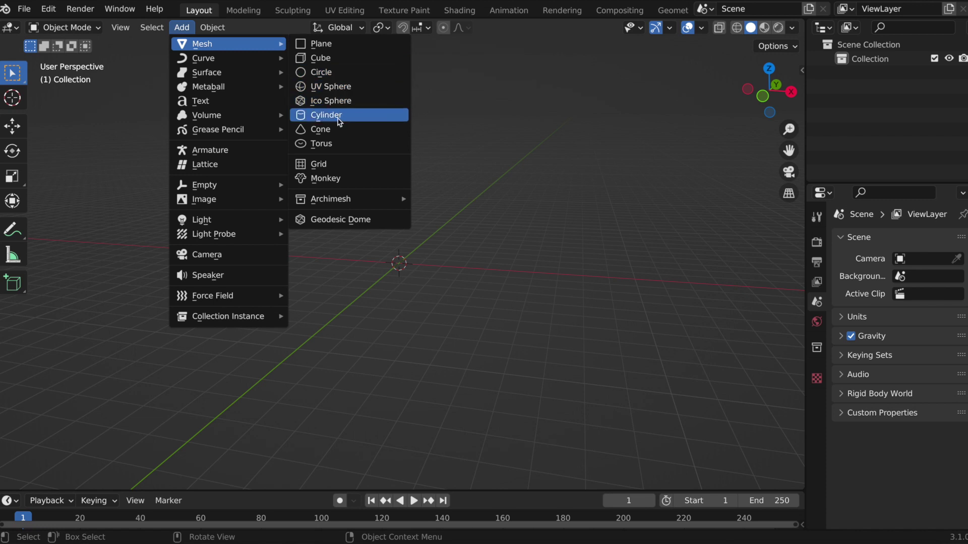
{"action": "left_click", "coordinate": [354, 225]}
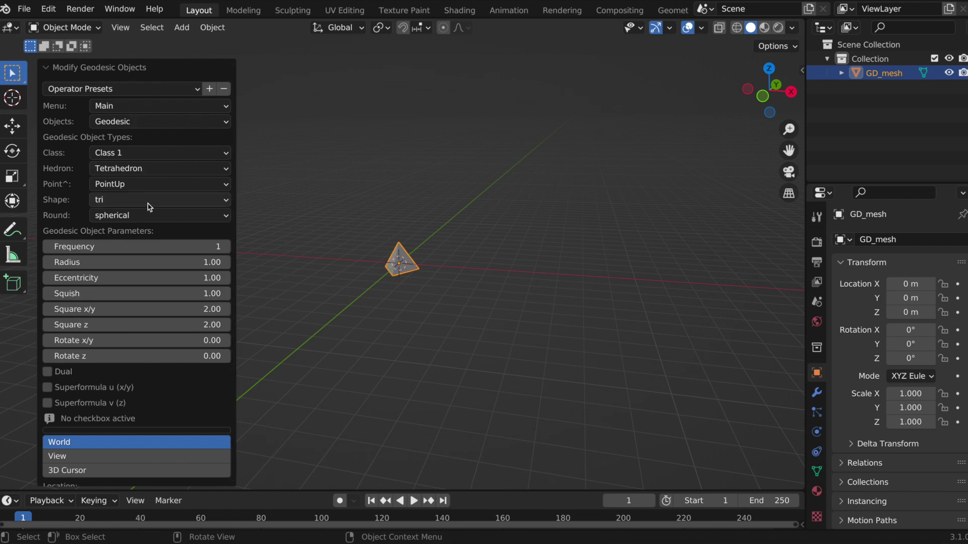
Set the geodesic dome's frequency to 3 and inspect its faceting from different angles.
{"action": "scroll", "coordinate": [155, 128], "scroll_direction": "down", "scroll_amount": 1}
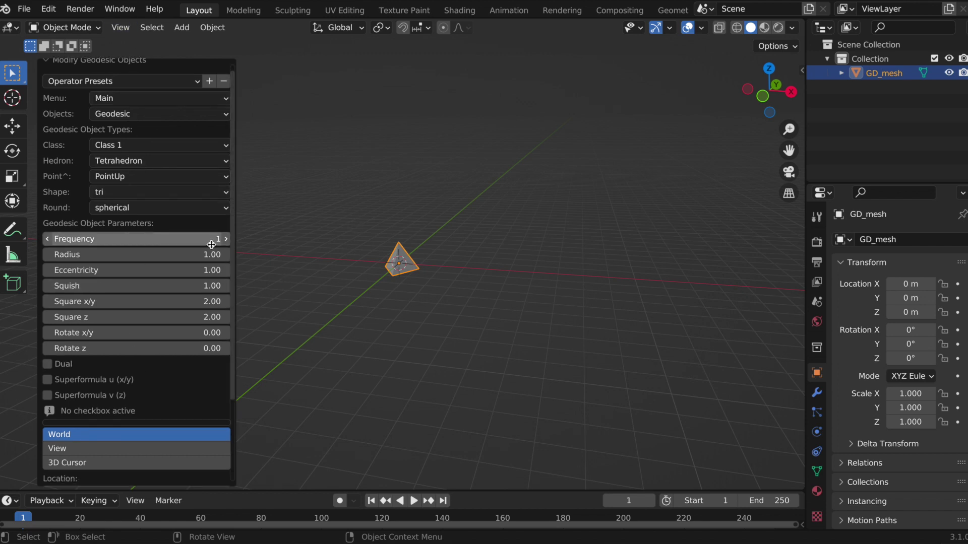
{"action": "left_click", "coordinate": [226, 240]}
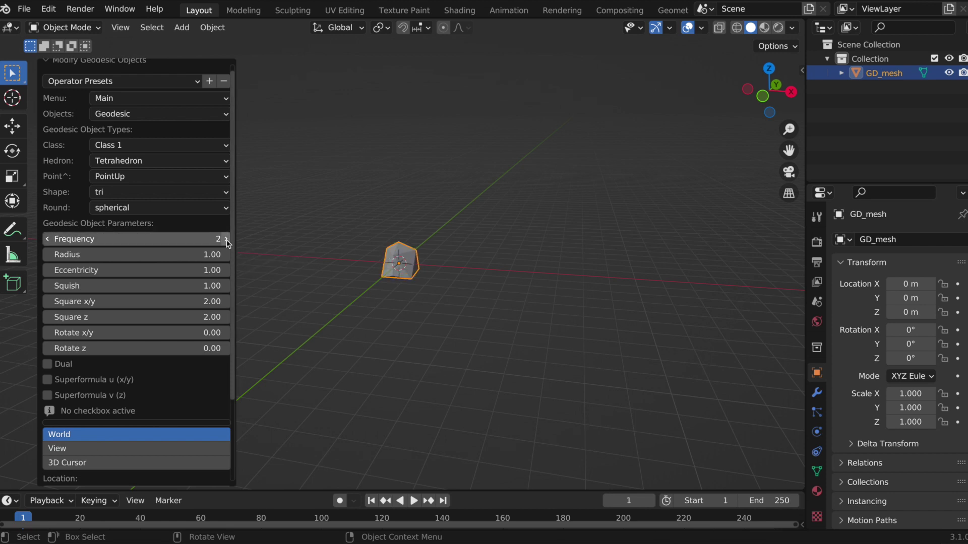
{"action": "left_click", "coordinate": [226, 240]}
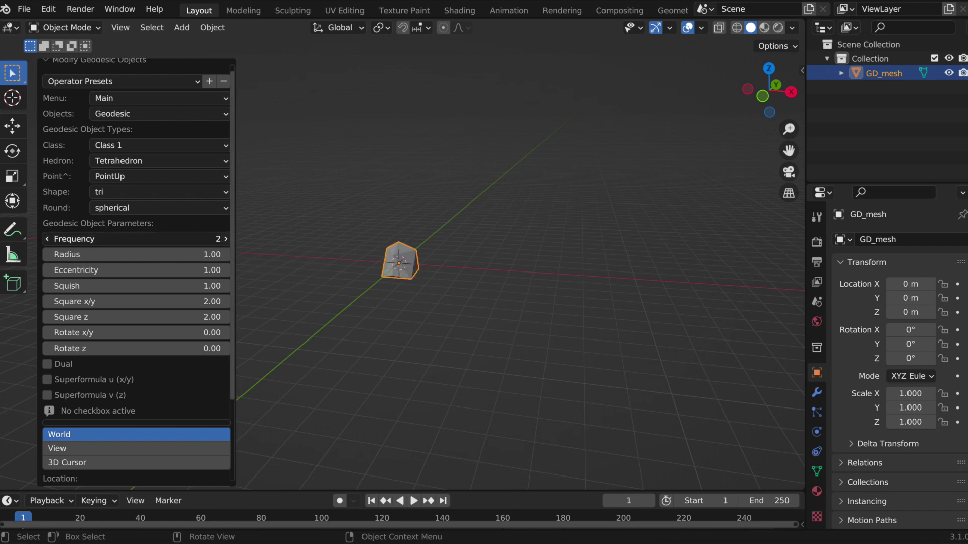
{"action": "scroll", "coordinate": [395, 323], "scroll_direction": "right", "scroll_amount": 10}
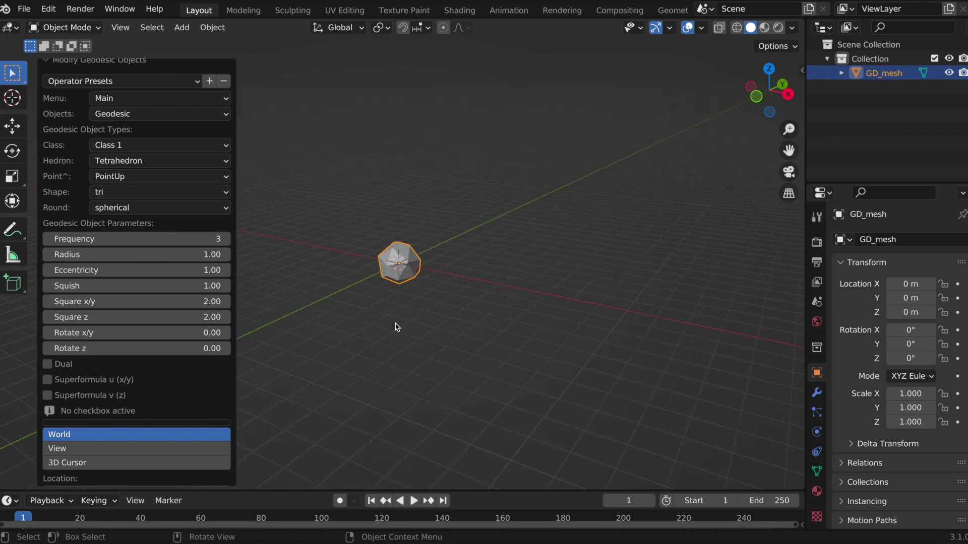
{"action": "scroll", "coordinate": [395, 324], "scroll_direction": "left", "scroll_amount": 8}
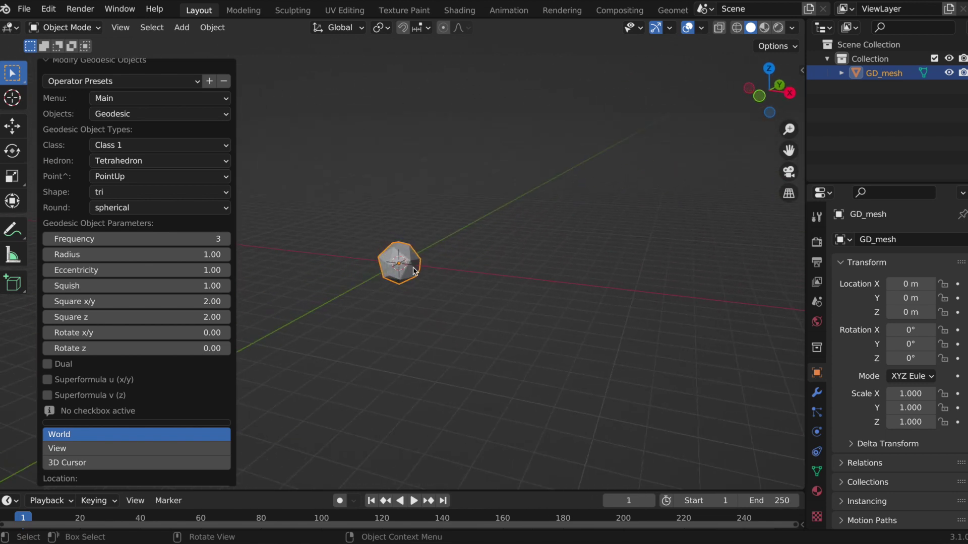
Set the geodesic dome's radius to 6.
{"action": "scroll", "coordinate": [178, 354], "scroll_direction": "up", "scroll_amount": 1}
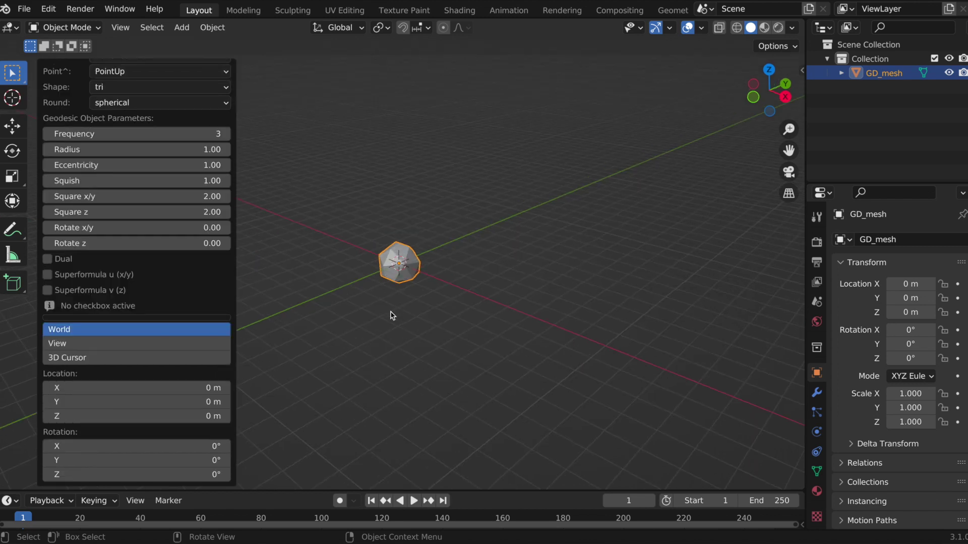
{"action": "scroll", "coordinate": [392, 316], "scroll_direction": "right", "scroll_amount": 2}
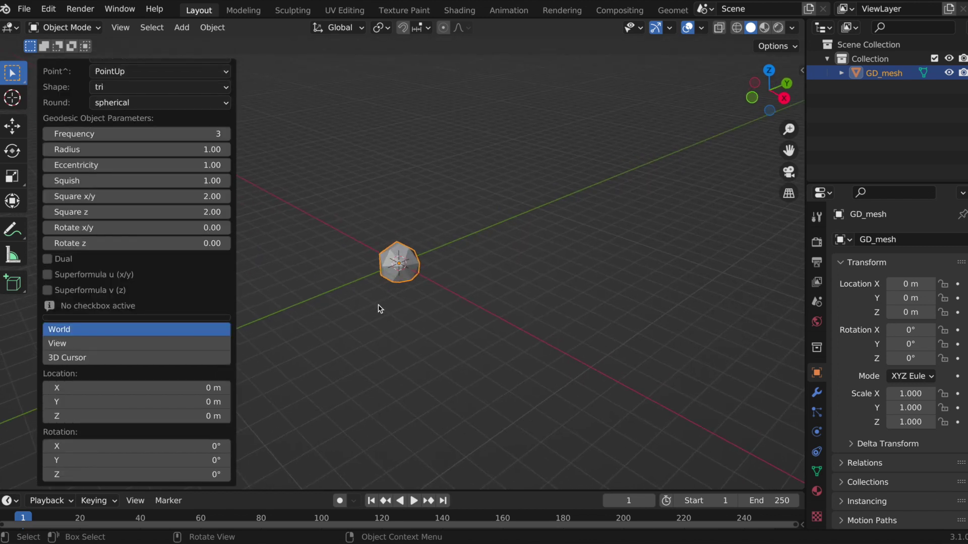
{"action": "left_click", "coordinate": [203, 150]}
{"action": "type", "text": "6"}
{"action": "key", "text": "Return"}
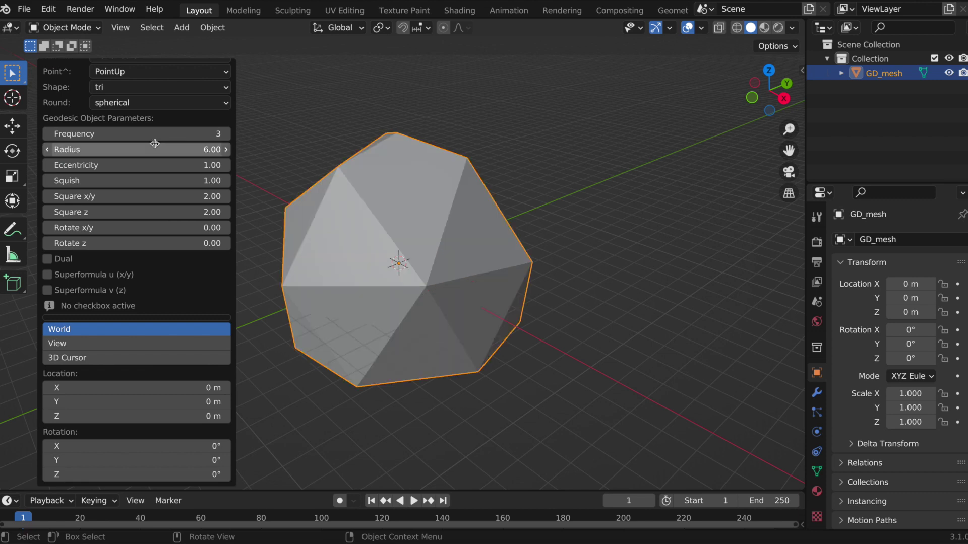
Raise the dome's frequency one unit at a time to 6, inspecting the mesh from different angles at each value.
{"action": "left_click", "coordinate": [225, 134]}
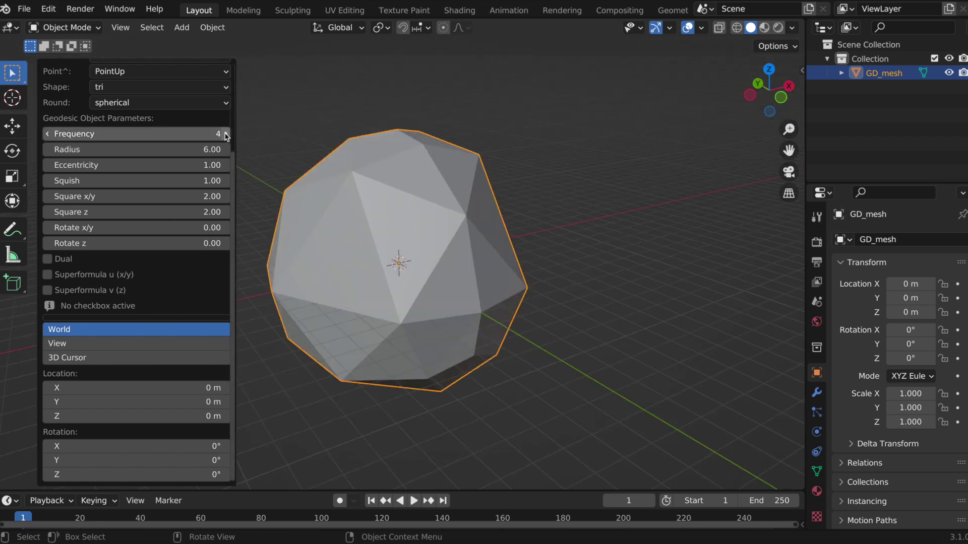
{"action": "middle_click_drag", "start_coordinate": [382, 277], "coordinate": [360, 272]}
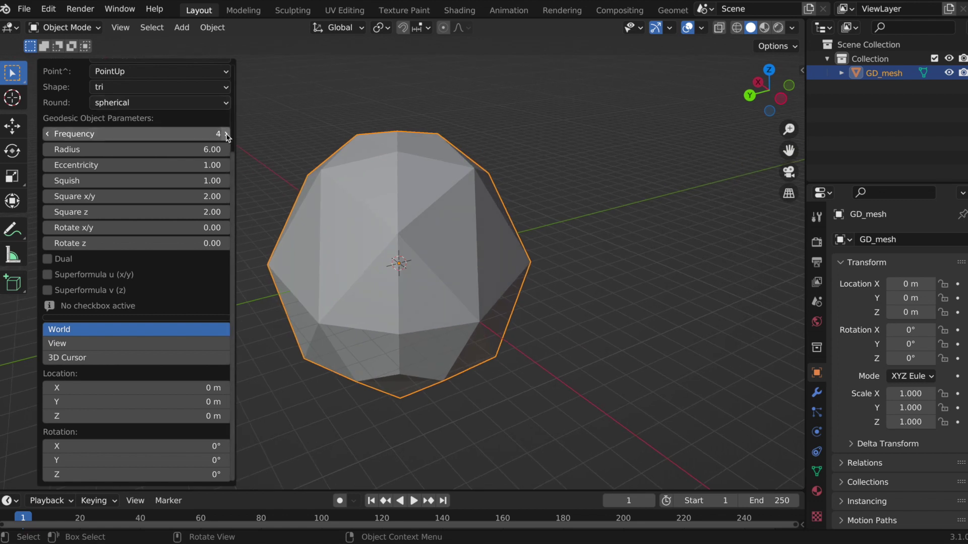
{"action": "left_click", "coordinate": [226, 134]}
{"action": "mouse_move", "coordinate": [555, 320]}
{"action": "middle_mouse_down"}
{"action": "mouse_move", "coordinate": [547, 318]}
{"action": "mouse_move", "coordinate": [555, 319]}
{"action": "middle_mouse_up"}
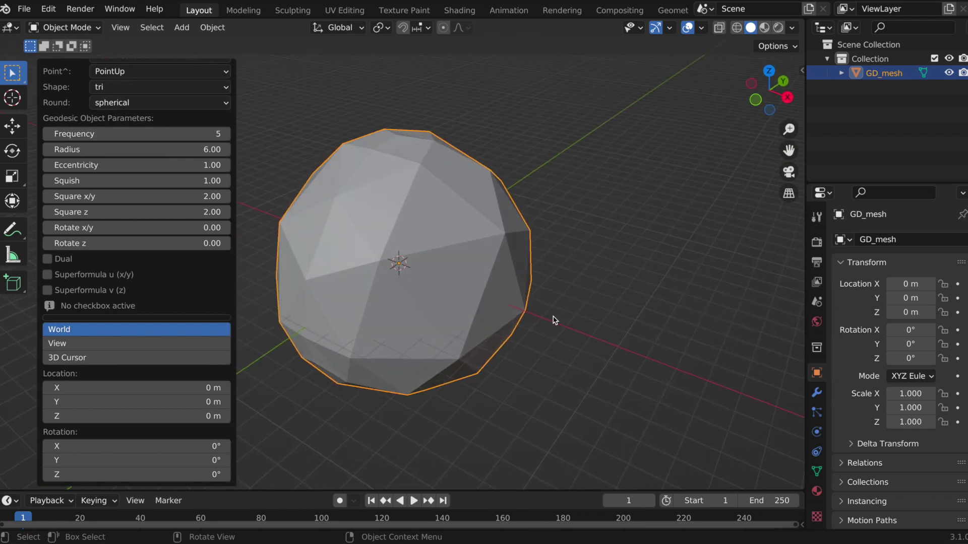
{"action": "left_click", "coordinate": [226, 134]}
{"action": "middle_click_drag", "start_coordinate": [477, 301], "coordinate": [477, 299]}
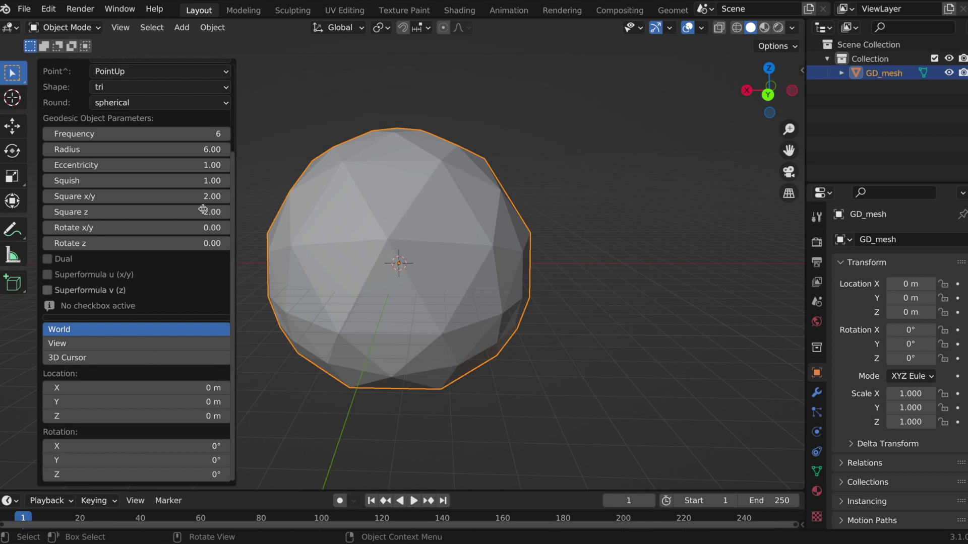
Lower the dome's frequency to 2 and choose Geodesic as the object type.
{"action": "scroll", "coordinate": [207, 151], "scroll_direction": "up", "scroll_amount": 5}
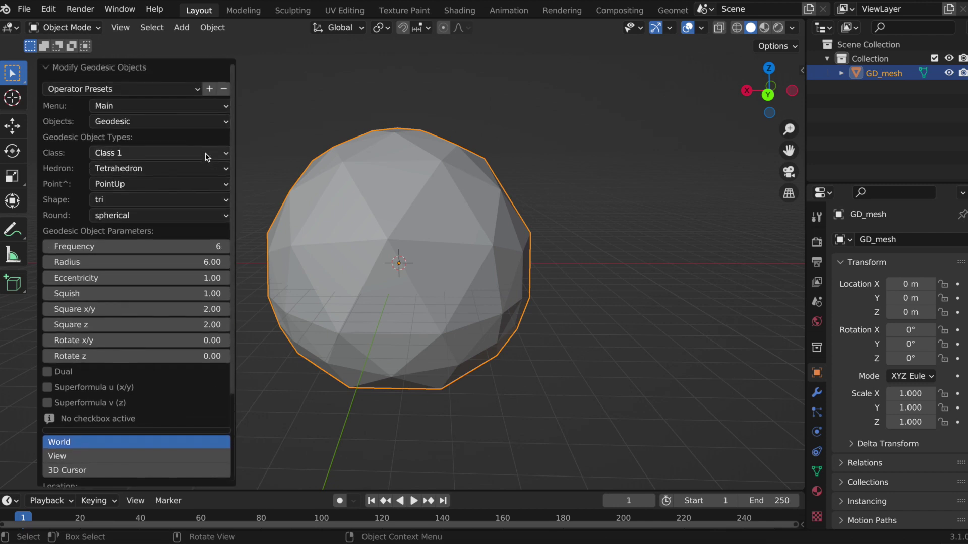
{"action": "left_click", "coordinate": [48, 247]}
{"action": "left_click", "coordinate": [48, 247]}
{"action": "left_click", "coordinate": [48, 246]}
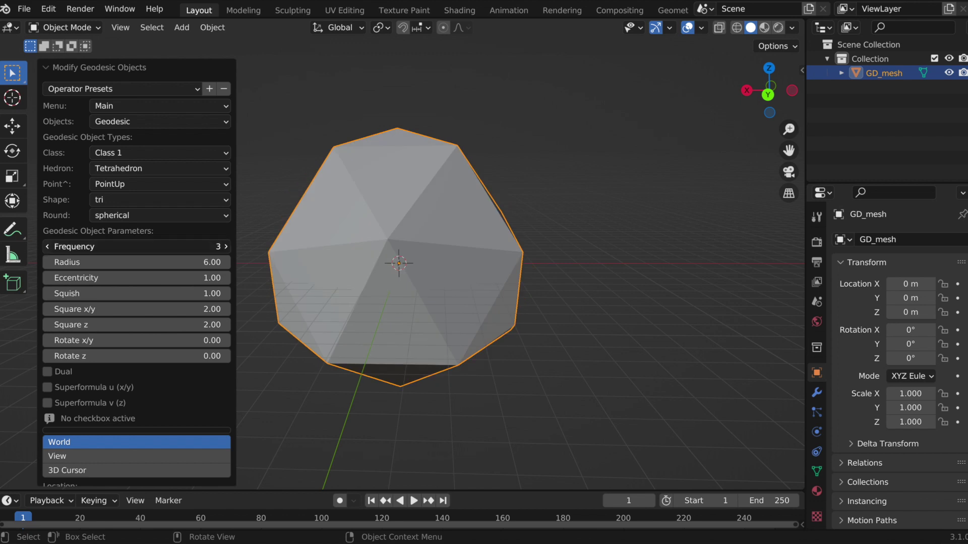
{"action": "left_click", "coordinate": [47, 247]}
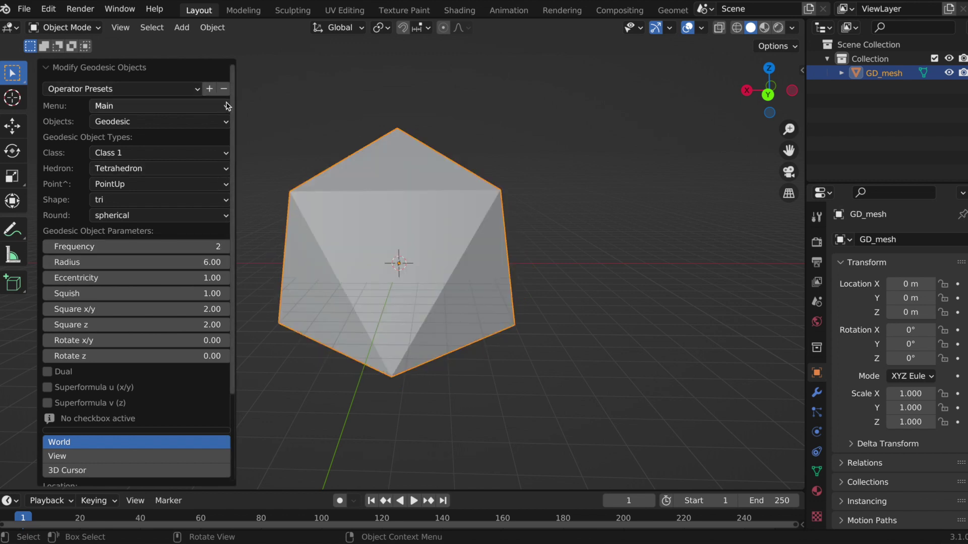
{"action": "left_click", "coordinate": [220, 122]}
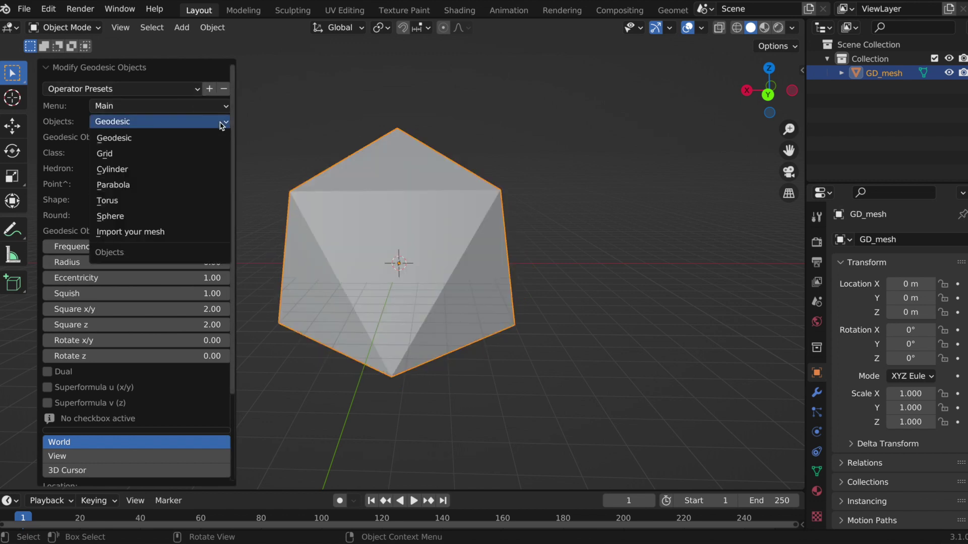
{"action": "left_click", "coordinate": [195, 132]}
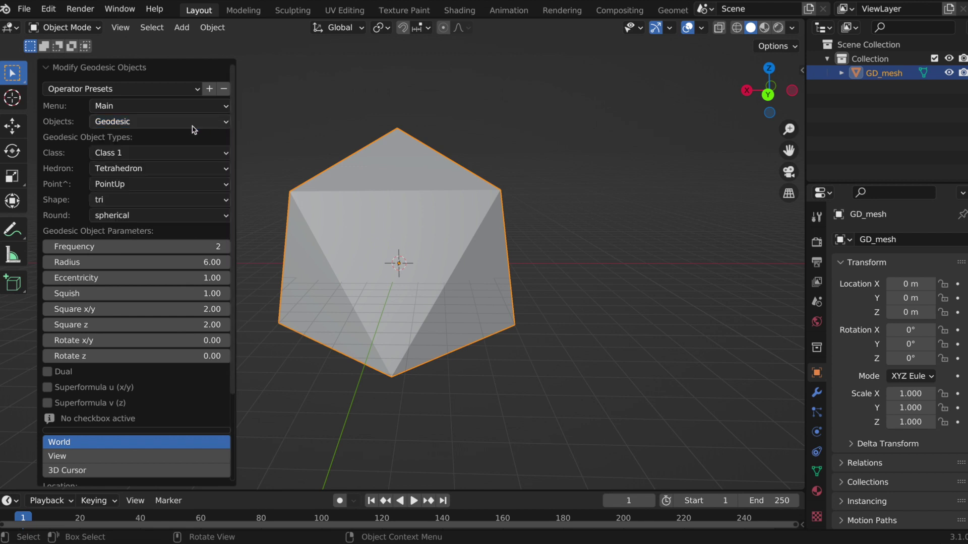
Set the geodesic object's hedron to Octahedron and its frequency to 3, inspecting the faceting from different angles.
{"action": "left_click", "coordinate": [222, 172]}
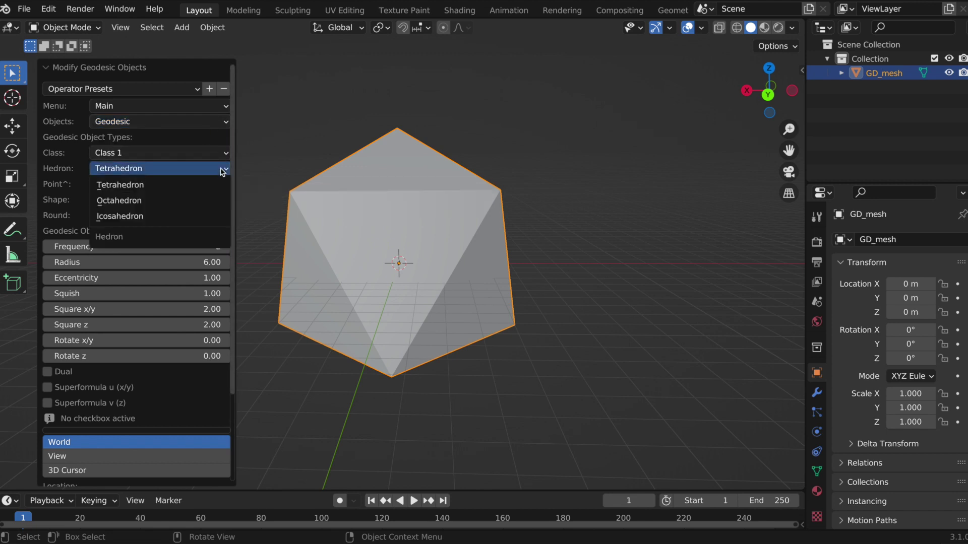
{"action": "left_click", "coordinate": [186, 187]}
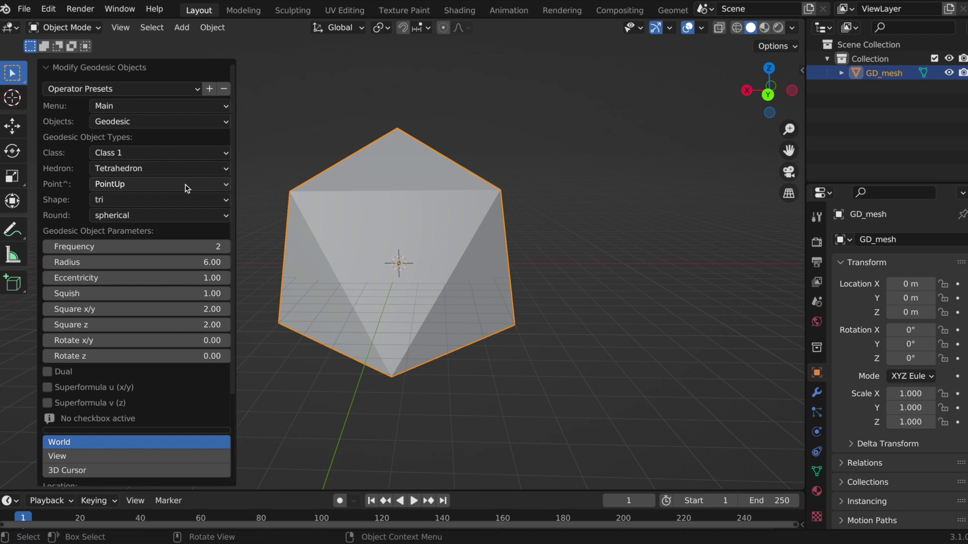
{"action": "left_click", "coordinate": [220, 171]}
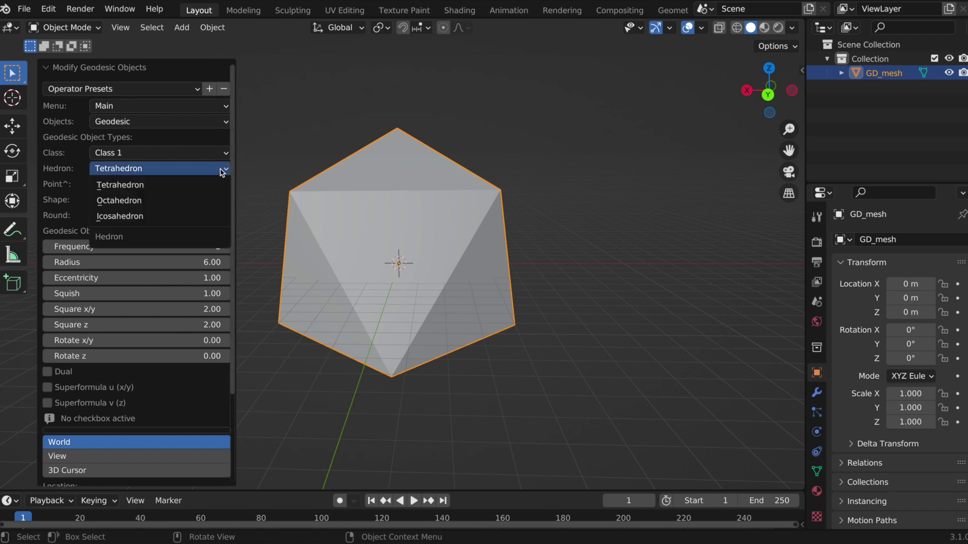
{"action": "left_click", "coordinate": [179, 202]}
{"action": "middle_click_drag", "start_coordinate": [456, 324], "coordinate": [457, 323]}
{"action": "left_click", "coordinate": [225, 247]}
{"action": "middle_click_drag", "start_coordinate": [531, 332], "coordinate": [531, 333]}
{"action": "middle_click_drag", "start_coordinate": [529, 330], "coordinate": [528, 330]}
Set the geodesic object's hedron to Icosahedron and its frequency to 2, and inspect the mesh with its settings collapsed.
{"action": "left_click", "coordinate": [217, 169]}
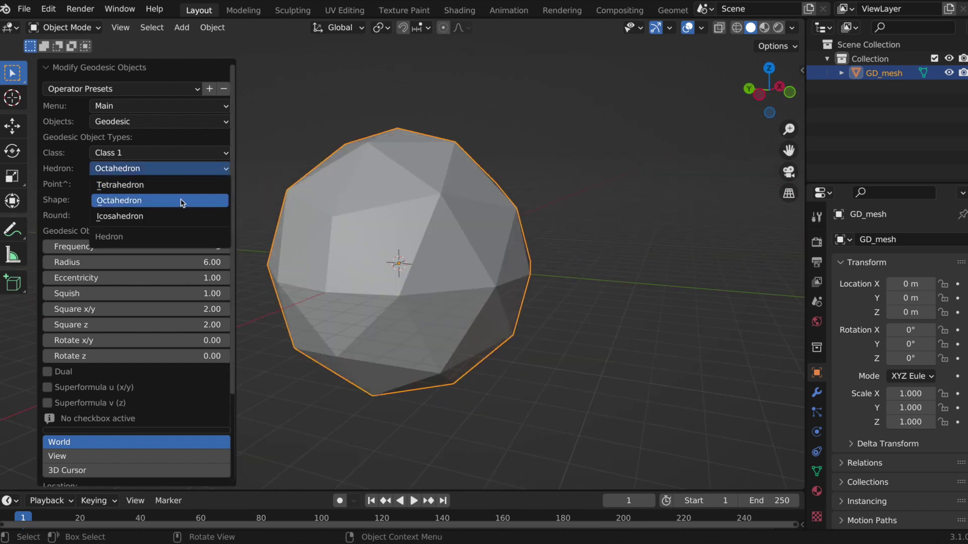
{"action": "left_click", "coordinate": [160, 217]}
{"action": "middle_click_drag", "start_coordinate": [524, 346], "coordinate": [527, 349]}
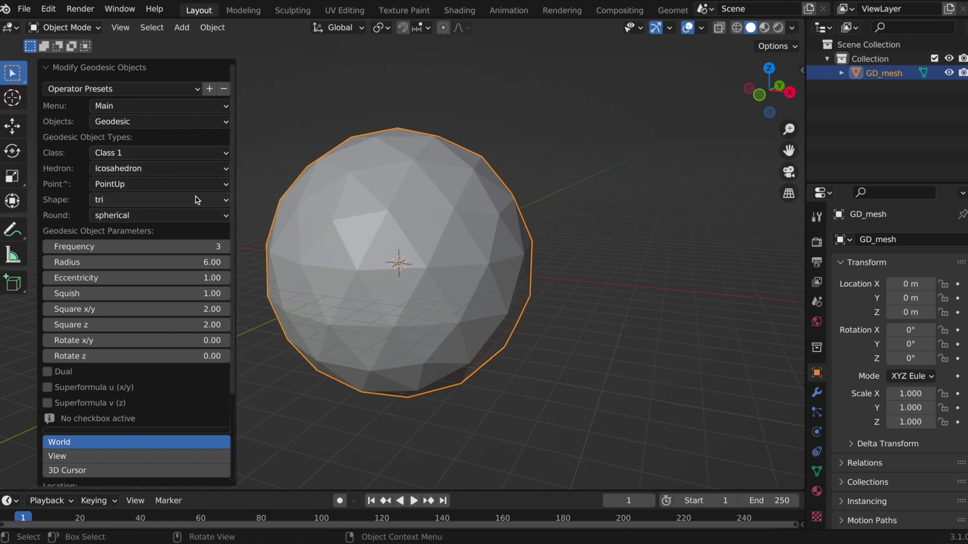
{"action": "left_click", "coordinate": [47, 247]}
{"action": "middle_click_drag", "start_coordinate": [559, 296], "coordinate": [558, 296]}
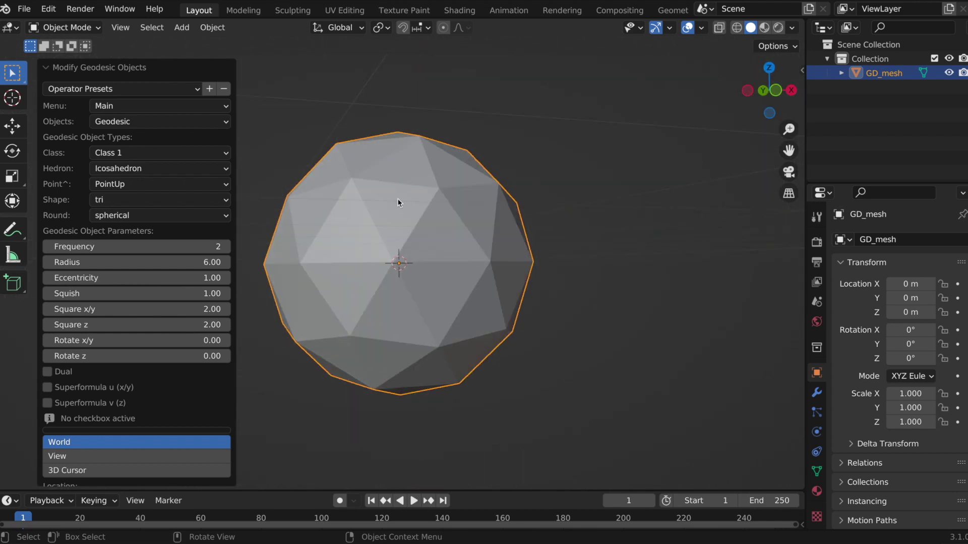
{"action": "left_click", "coordinate": [46, 68]}
{"action": "middle_click_drag", "start_coordinate": [162, 328], "coordinate": [161, 327]}
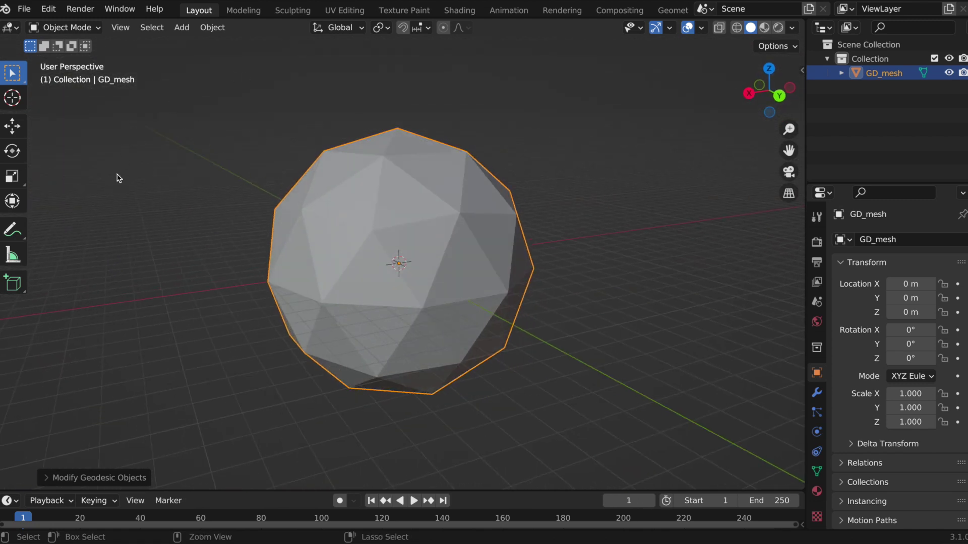
Undo the creation of the geodesic dome and add an ico sphere mesh in its place.
{"action": "key", "text": "ctrl+z"}
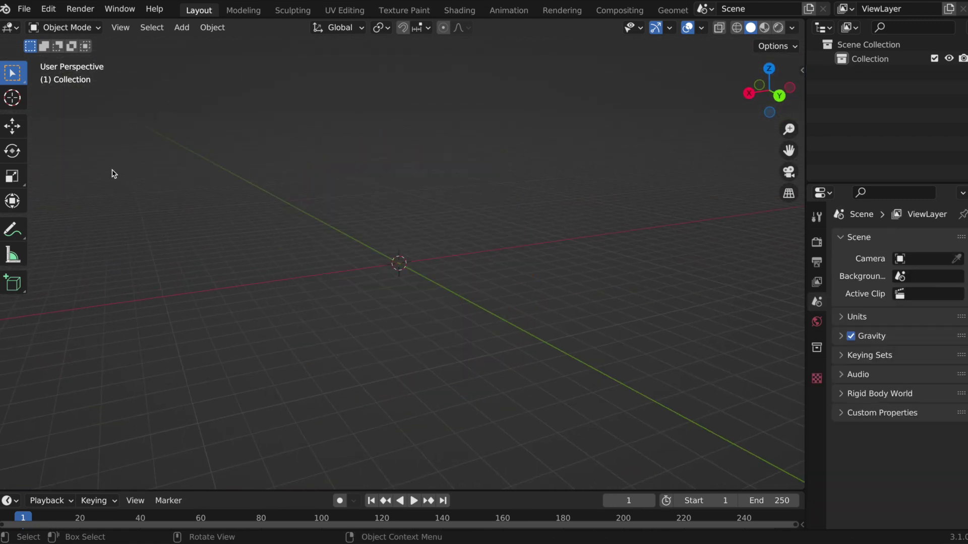
{"action": "left_click", "coordinate": [182, 28]}
{"action": "mouse_move", "coordinate": [212, 45]}
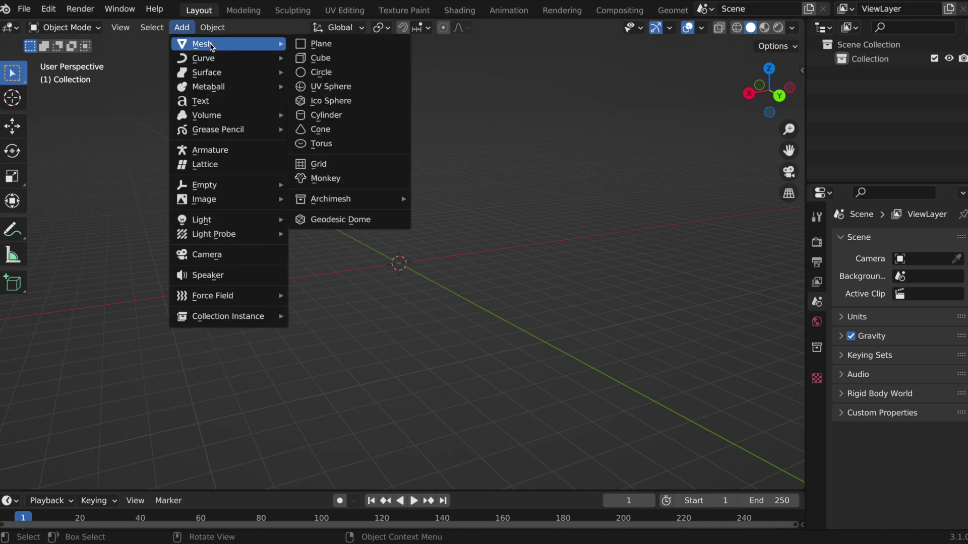
{"action": "left_click", "coordinate": [342, 104]}
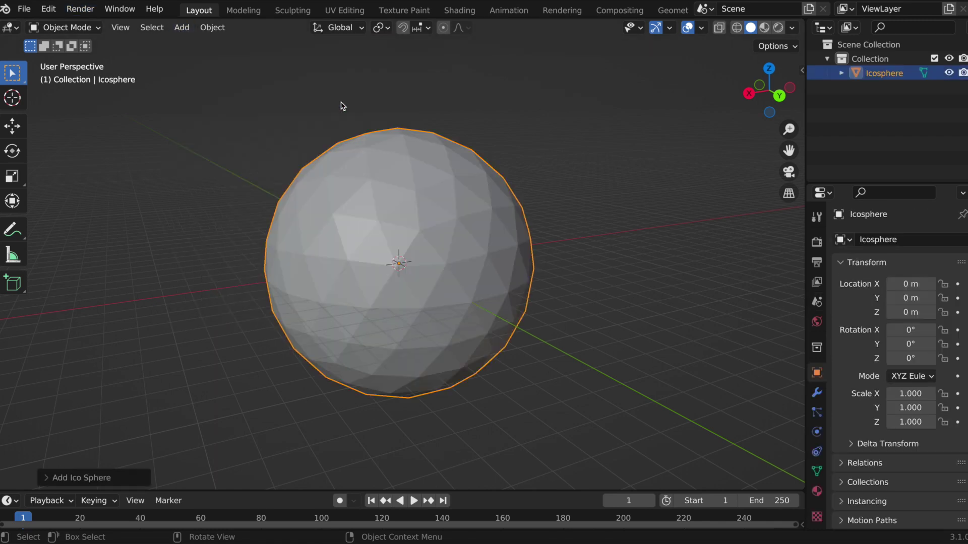
Set the ico sphere's subdivisions to 2, check the faceting, and collapse its creation settings.
{"action": "left_click", "coordinate": [45, 480]}
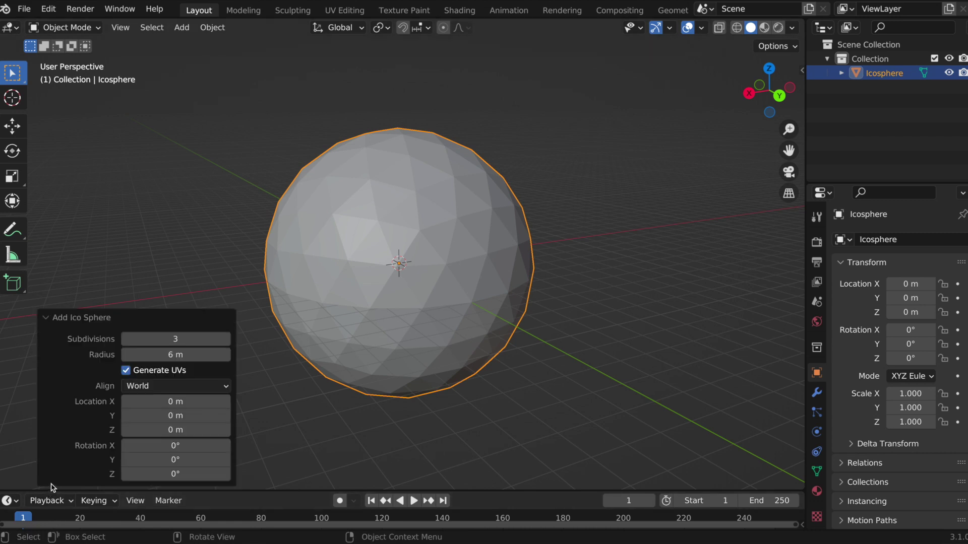
{"action": "left_click", "coordinate": [125, 339]}
{"action": "scroll", "coordinate": [471, 413], "scroll_direction": "right", "scroll_amount": 5}
{"action": "scroll", "coordinate": [471, 414], "scroll_direction": "down", "scroll_amount": 5}
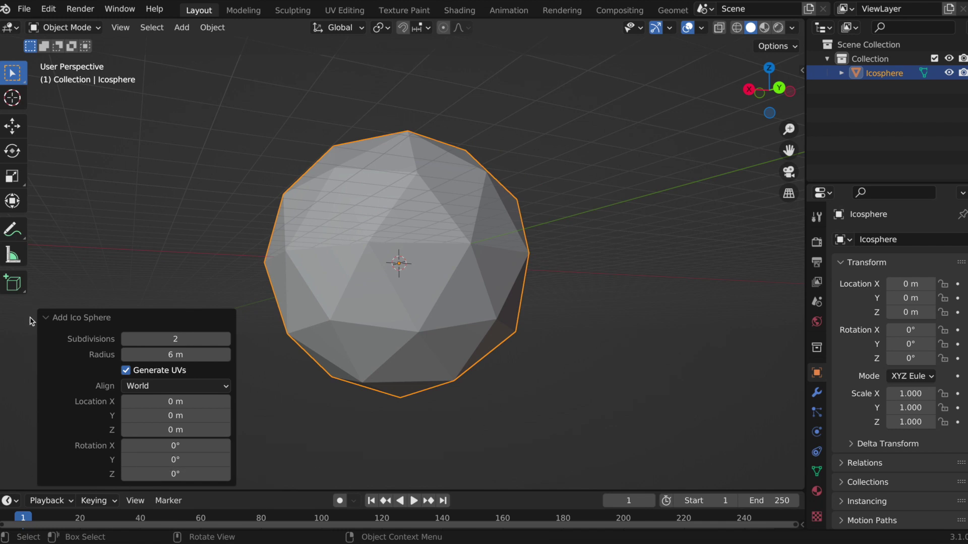
{"action": "left_click", "coordinate": [46, 319]}
{"action": "scroll", "coordinate": [89, 57], "scroll_direction": "up", "scroll_amount": 3}
Enter Edit Mode on the ico sphere, try the edge and face selection modes, and return to vertex selection.
{"action": "left_click", "coordinate": [89, 29]}
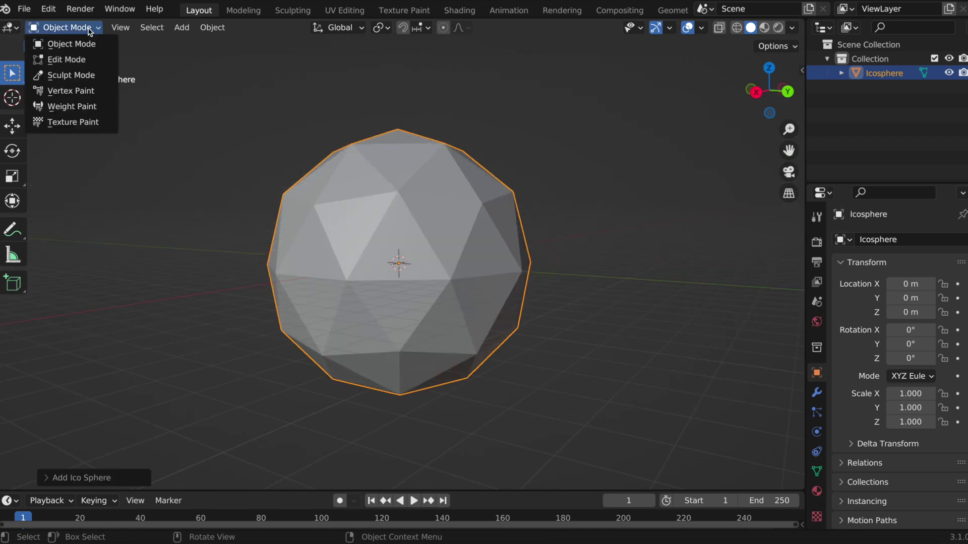
{"action": "left_click", "coordinate": [78, 59]}
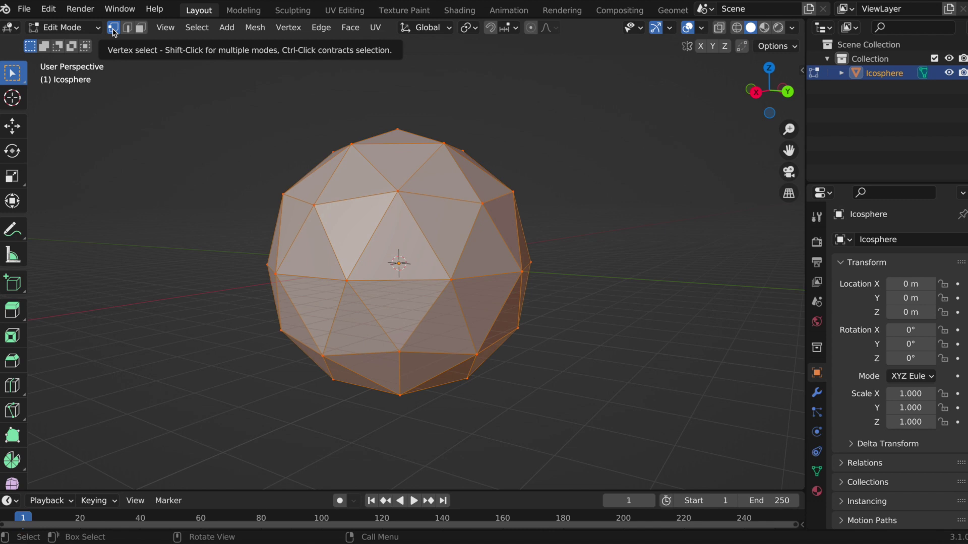
{"action": "left_click", "coordinate": [128, 30]}
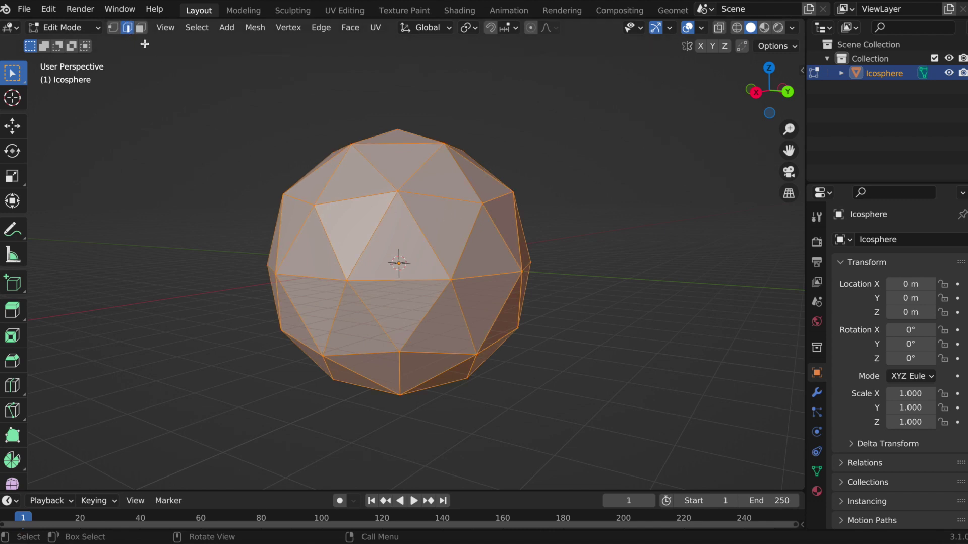
{"action": "left_click", "coordinate": [140, 29]}
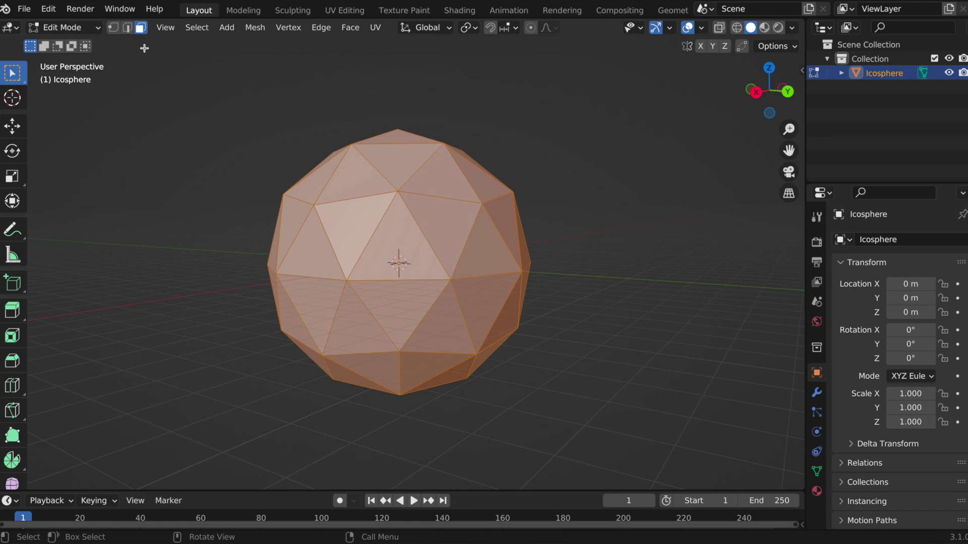
{"action": "left_click", "coordinate": [128, 28]}
{"action": "left_click", "coordinate": [113, 31]}
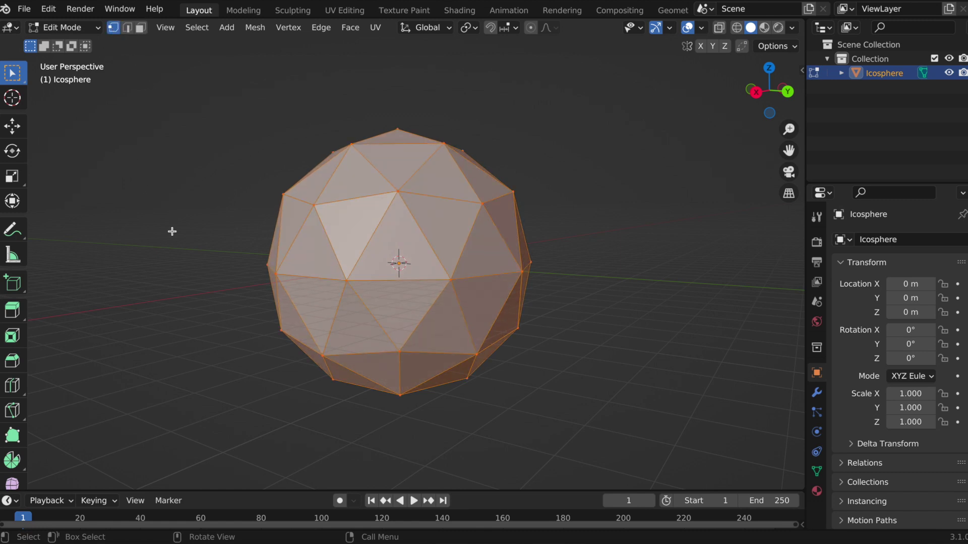
Enable X-ray and delete the vertices of the ico sphere's bottom cap, including those on the hidden side.
{"action": "middle_click_drag", "start_coordinate": [409, 240], "coordinate": [283, 345]}
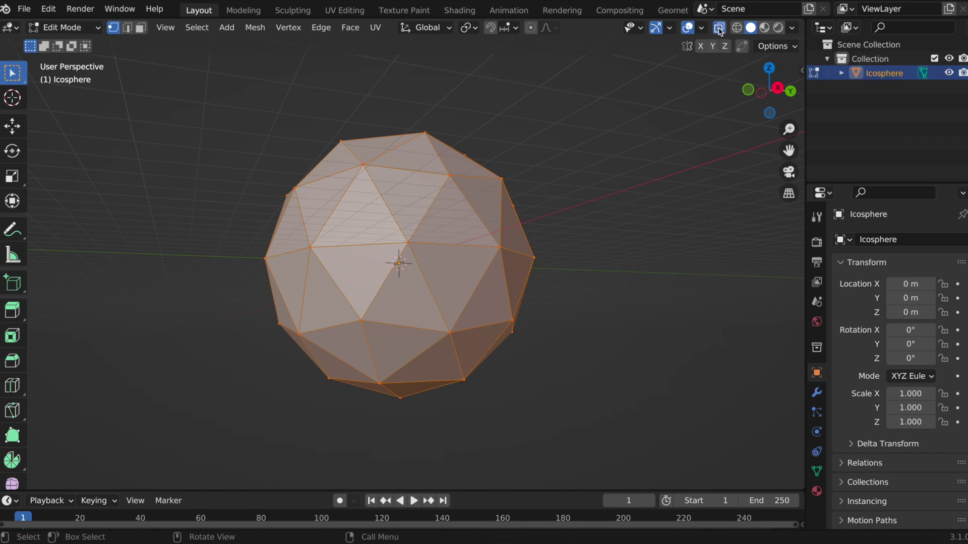
{"action": "left_click", "coordinate": [719, 28]}
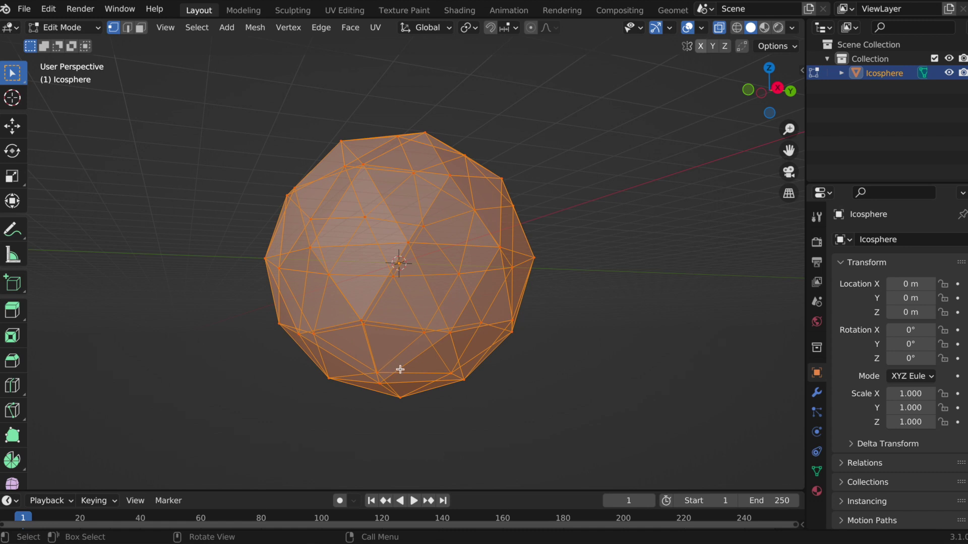
{"action": "left_click_drag", "start_coordinate": [286, 356], "coordinate": [567, 416]}
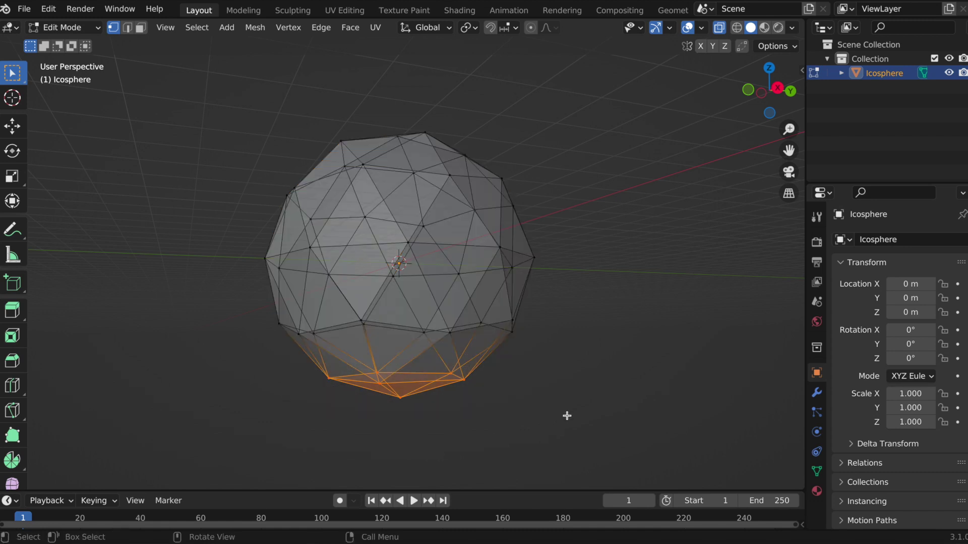
{"action": "key", "text": "x"}
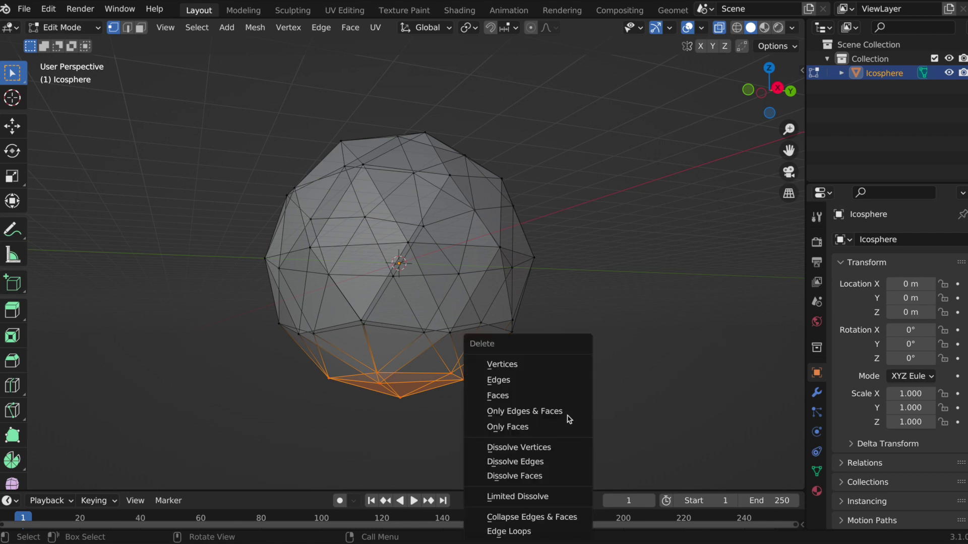
{"action": "left_click", "coordinate": [518, 369]}
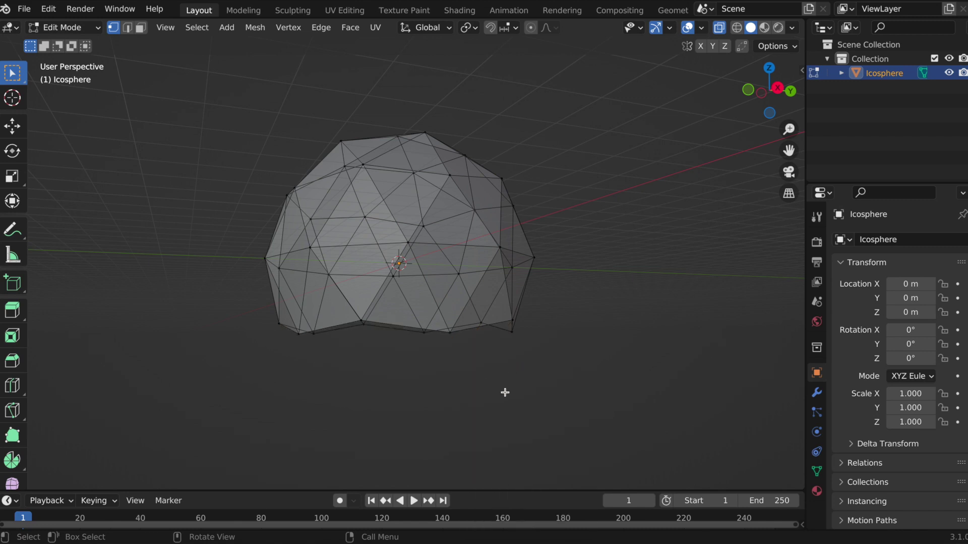
Return to Object Mode and inspect the open underside of the dome.
{"action": "middle_click_drag", "start_coordinate": [505, 392], "coordinate": [312, 203]}
{"action": "left_click", "coordinate": [80, 31]}
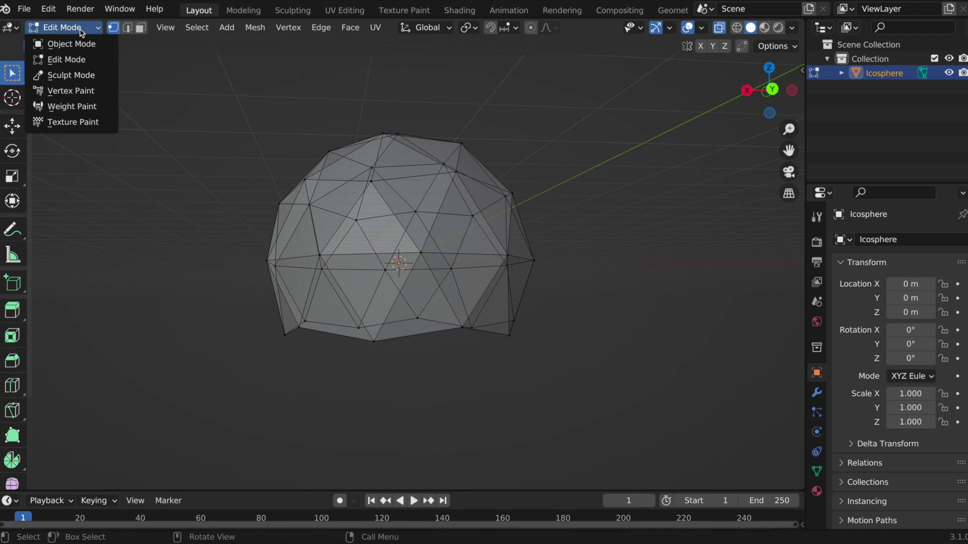
{"action": "left_click", "coordinate": [79, 44]}
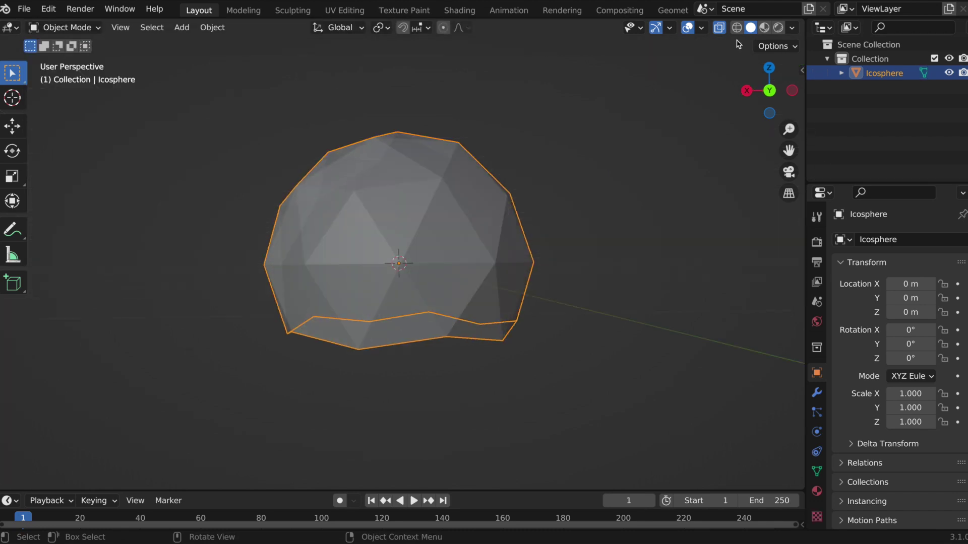
{"action": "scroll", "coordinate": [427, 254], "scroll_direction": "up", "scroll_amount": 5}
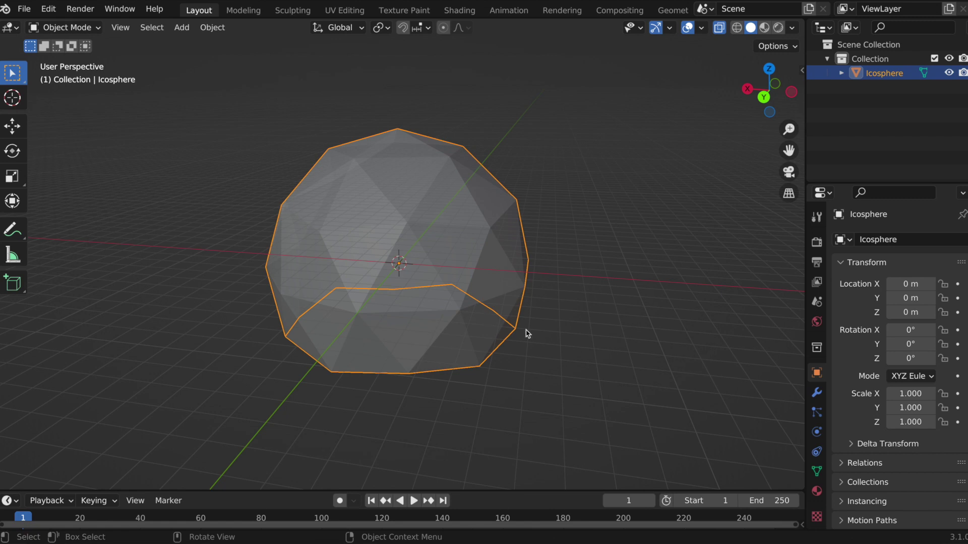
Make a copy of the dome object at the same position by copying and pasting it.
{"action": "key", "text": "ctrl"}
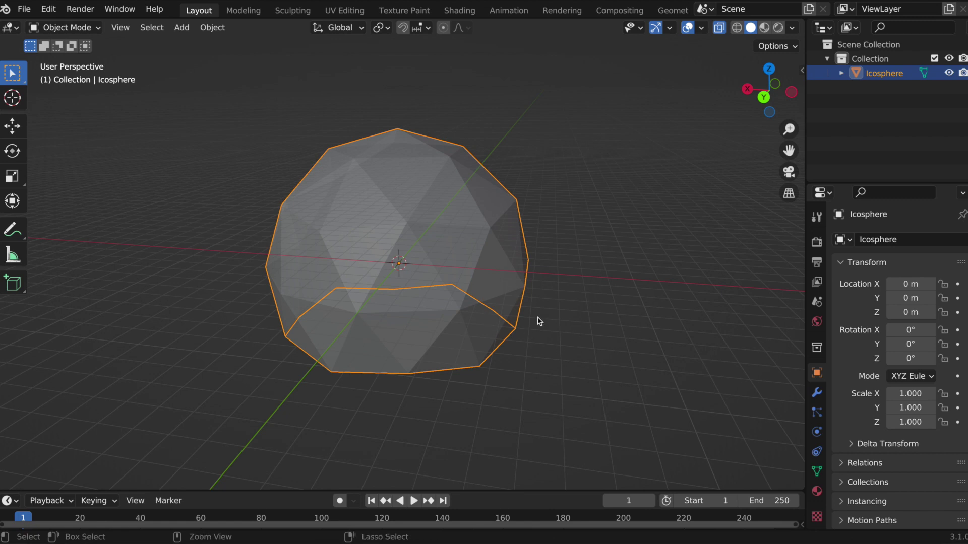
{"action": "key", "text": "ctrl+c"}
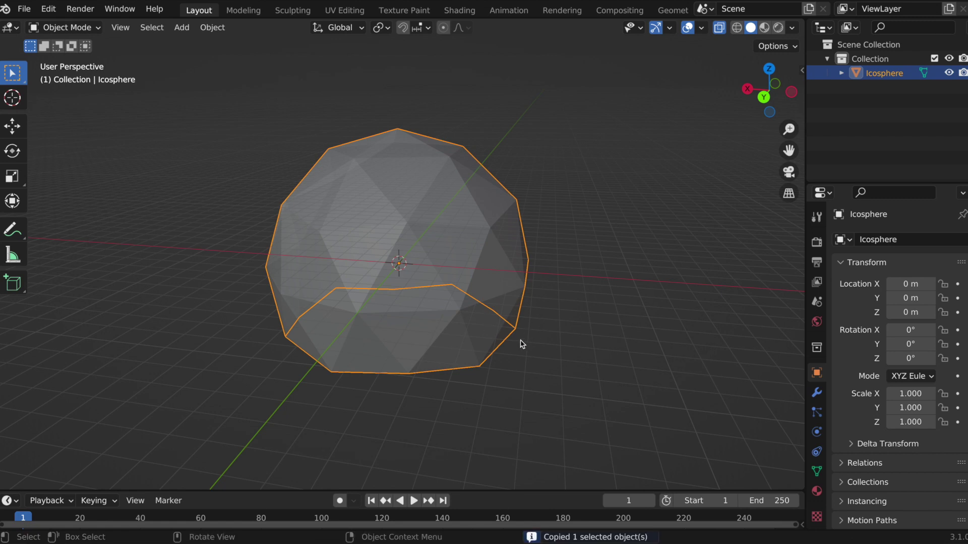
{"action": "key", "text": "ctrl+v"}
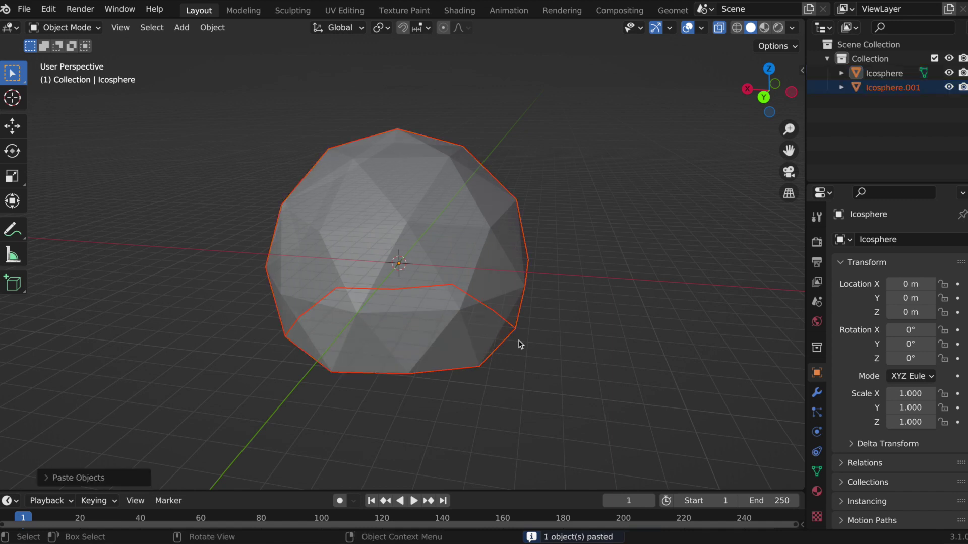
{"action": "scroll", "coordinate": [546, 352], "scroll_direction": "down", "scroll_amount": 5}
{"action": "scroll", "coordinate": [546, 353], "scroll_direction": "down", "scroll_amount": 2}
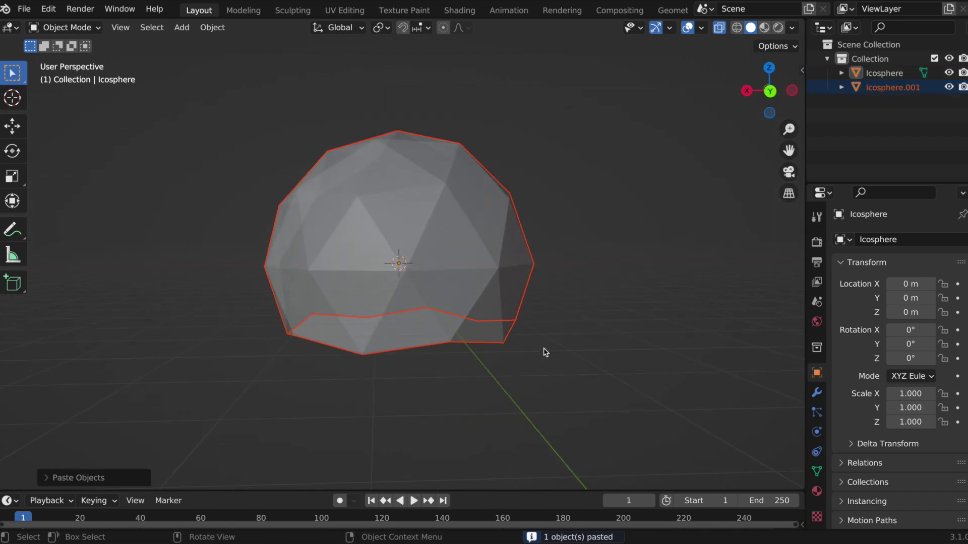
Rename the pasted dome copy as "glass" and the original ico sphere as "frame".
{"action": "double_click", "coordinate": [897, 88]}
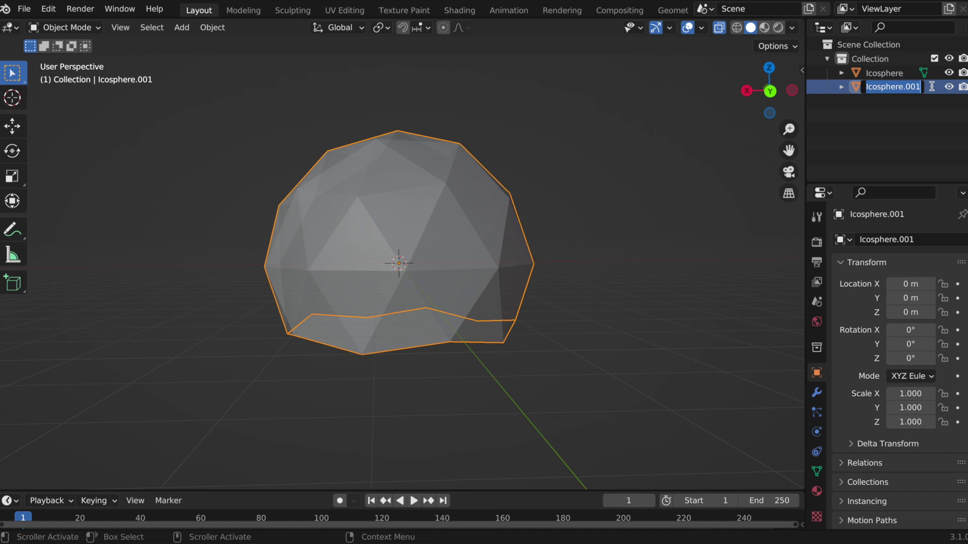
{"action": "type", "text": "glass"}
{"action": "key", "text": "Return"}
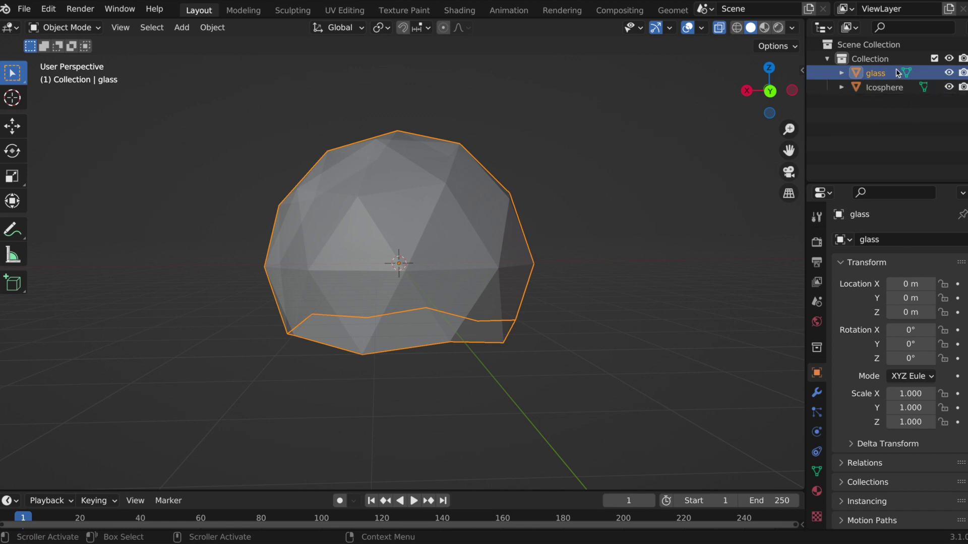
{"action": "left_click", "coordinate": [885, 87]}
{"action": "double_click", "coordinate": [885, 88]}
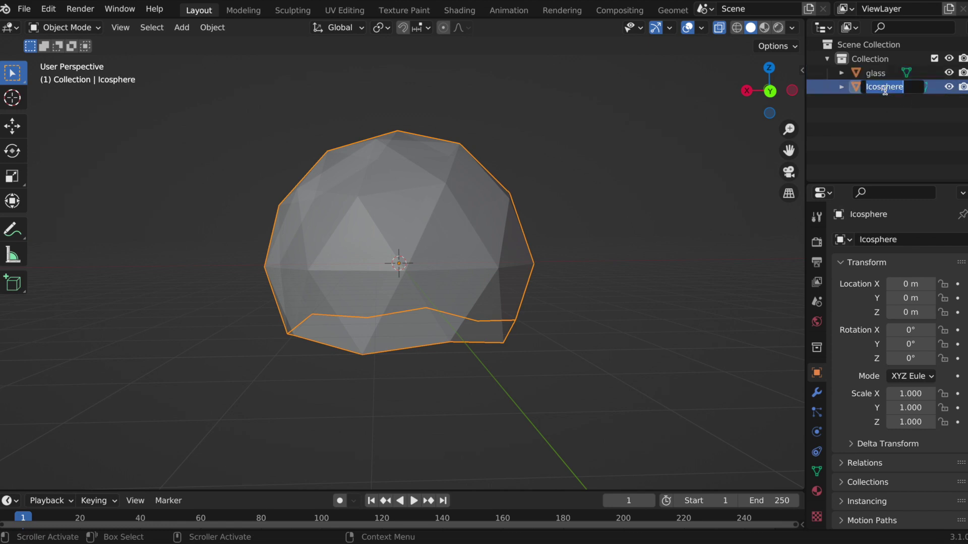
{"action": "type", "text": "frame"}
{"action": "key", "text": "Return"}
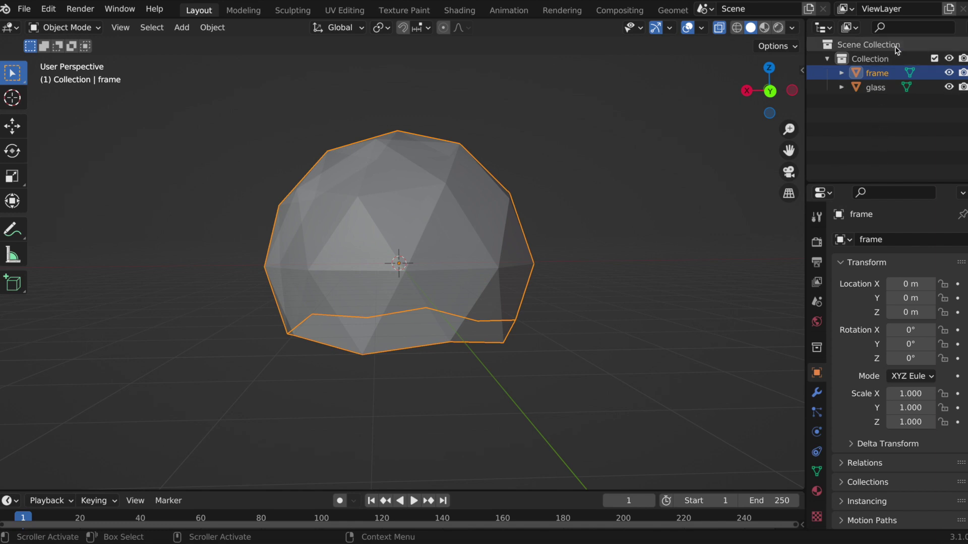
Turn on snapping and move the glass dome along the X axis and back to its original position.
{"action": "left_click", "coordinate": [875, 89]}
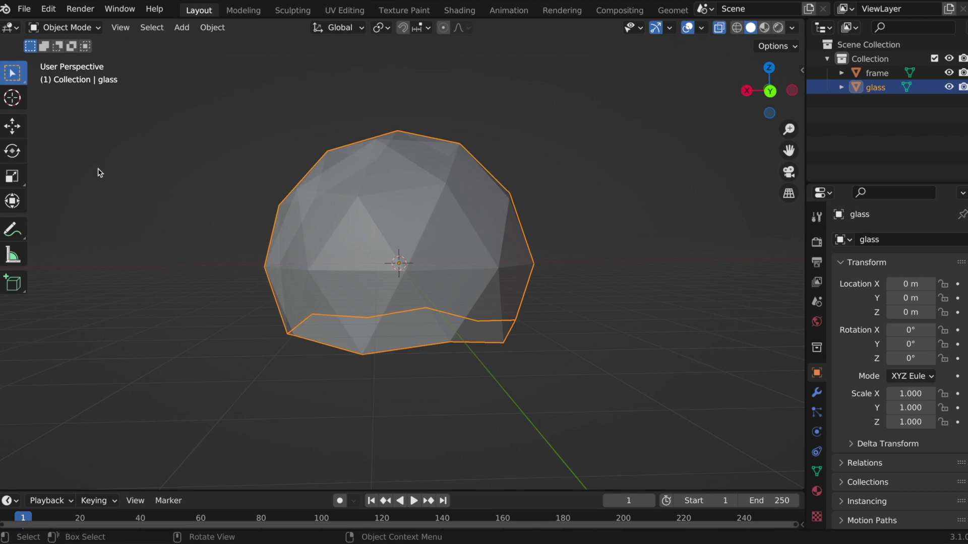
{"action": "left_click", "coordinate": [12, 126]}
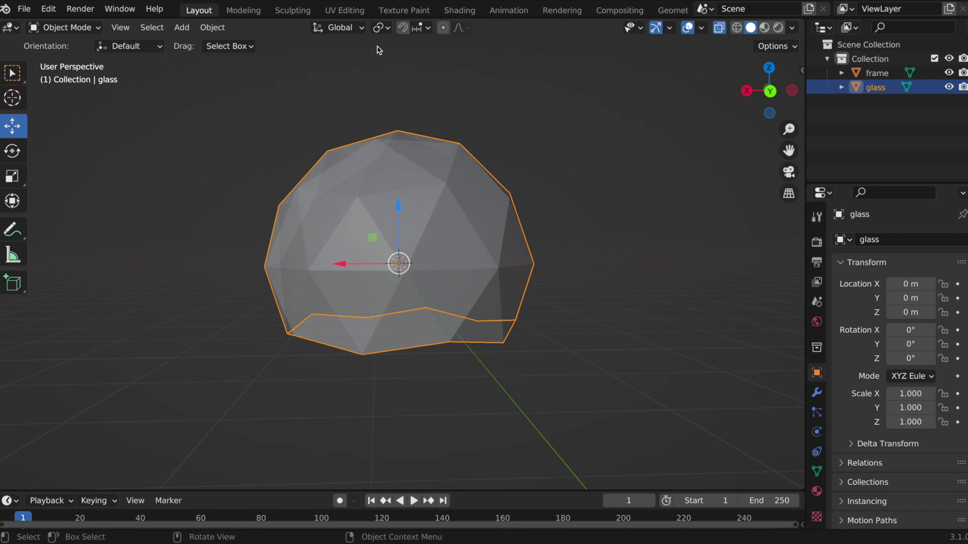
{"action": "left_click", "coordinate": [402, 28]}
{"action": "mouse_move", "coordinate": [336, 265]}
{"action": "left_mouse_down"}
{"action": "mouse_move", "coordinate": [778, 283]}
{"action": "mouse_move", "coordinate": [549, 257]}
{"action": "mouse_move", "coordinate": [342, 263]}
{"action": "left_mouse_up"}
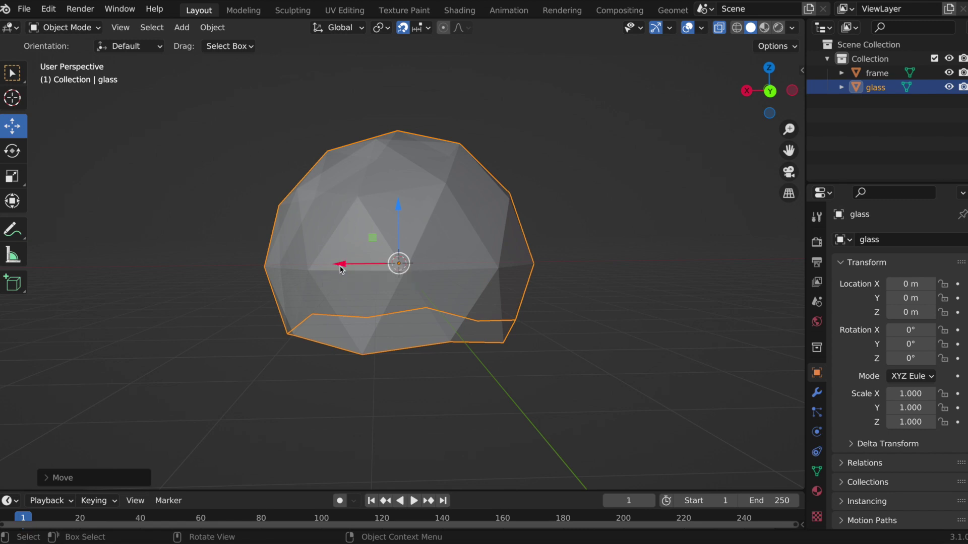
Try moving the glass dome along X and back without snapping, and undo the moves.
{"action": "left_click", "coordinate": [402, 28]}
{"action": "mouse_move", "coordinate": [343, 263]}
{"action": "left_mouse_down"}
{"action": "mouse_move", "coordinate": [602, 262]}
{"action": "mouse_move", "coordinate": [326, 283]}
{"action": "mouse_move", "coordinate": [353, 268]}
{"action": "mouse_move", "coordinate": [341, 266]}
{"action": "left_mouse_up"}
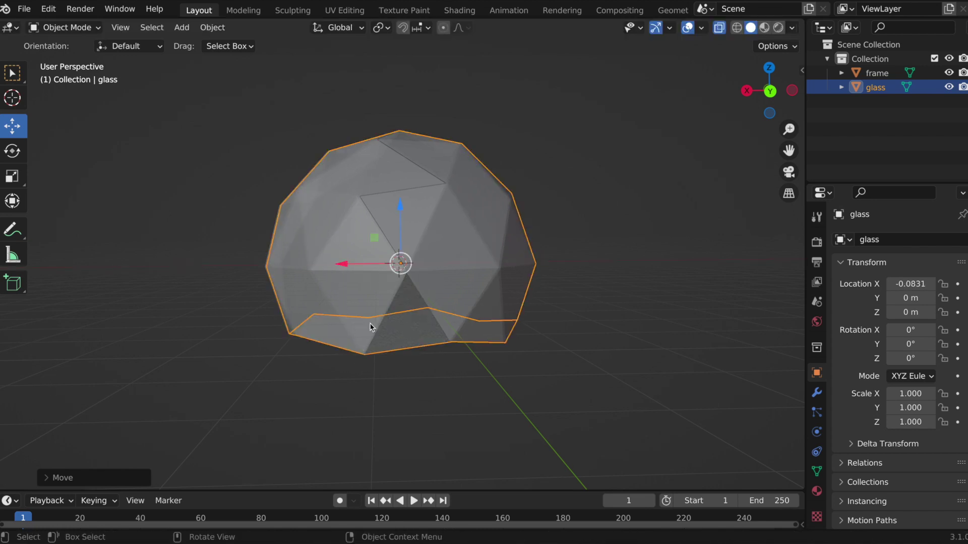
{"action": "key", "text": "ctrl+z"}
{"action": "key", "text": "ctrl+z"}
{"action": "key", "text": "ctrl+z"}
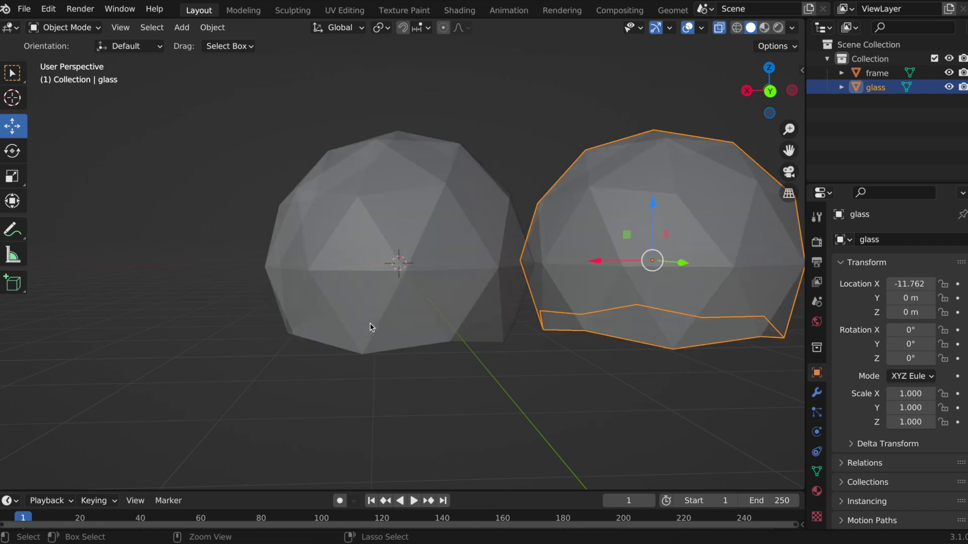
{"action": "key", "text": "ctrl+z"}
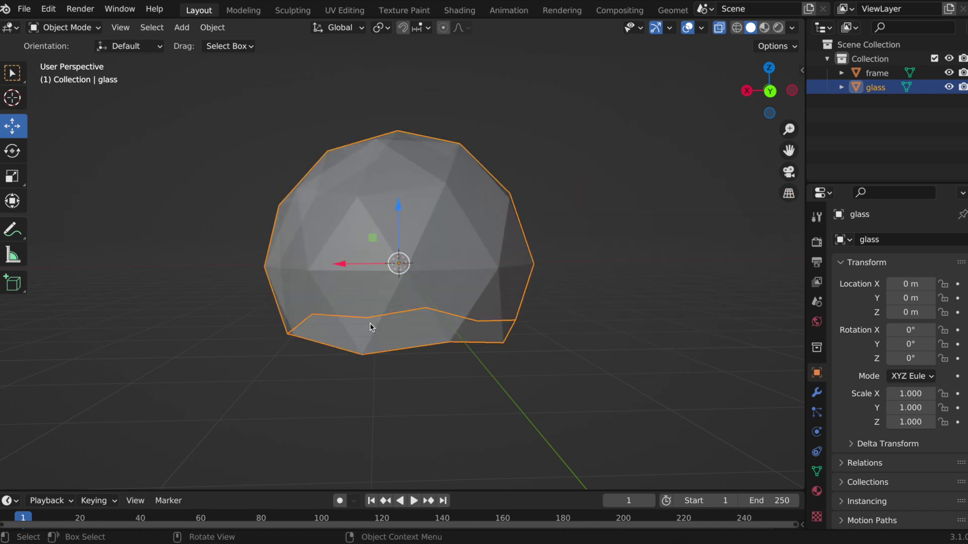
Turn snapping back on and move the glass dome along X, returning it to location 0 m.
{"action": "left_click", "coordinate": [403, 28]}
{"action": "mouse_move", "coordinate": [339, 268]}
{"action": "left_mouse_down"}
{"action": "mouse_move", "coordinate": [709, 257]}
{"action": "mouse_move", "coordinate": [339, 264]}
{"action": "left_mouse_up"}
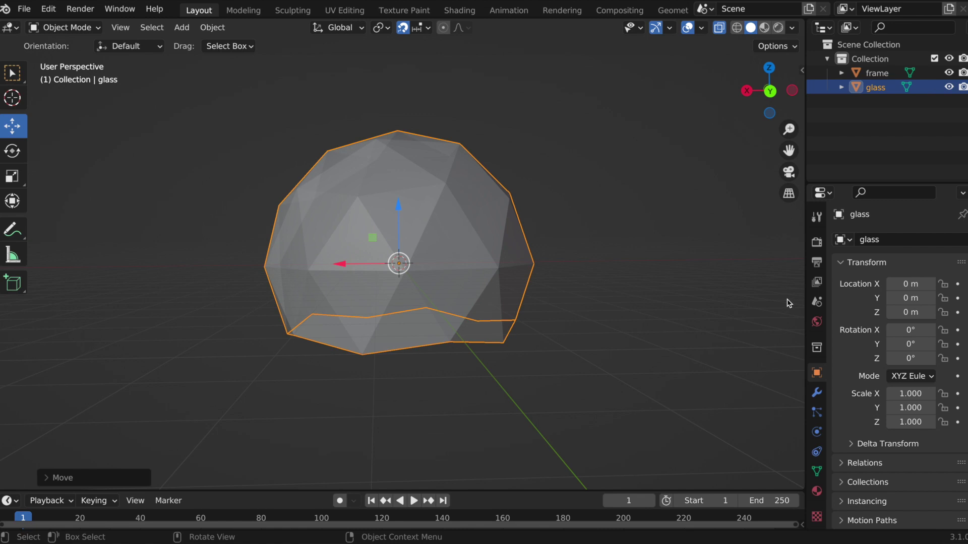
Hide the glass object in the viewport and turn off X-ray display.
{"action": "left_click", "coordinate": [949, 88]}
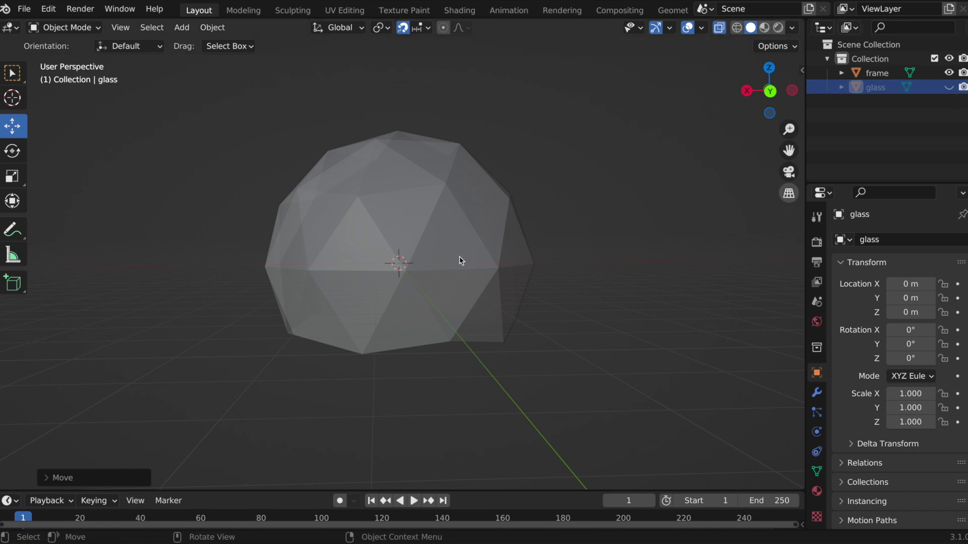
{"action": "middle_click_drag", "start_coordinate": [392, 269], "coordinate": [385, 276]}
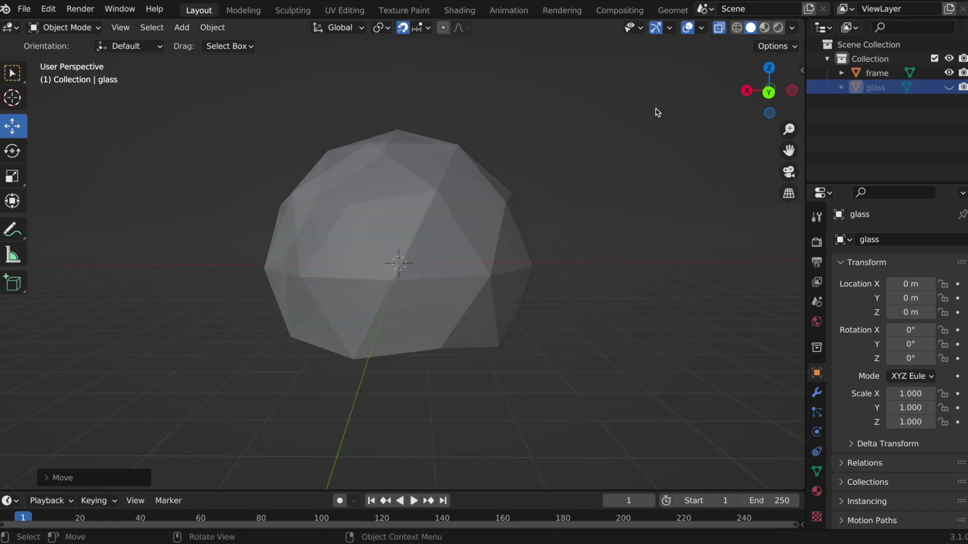
{"action": "left_click", "coordinate": [719, 30]}
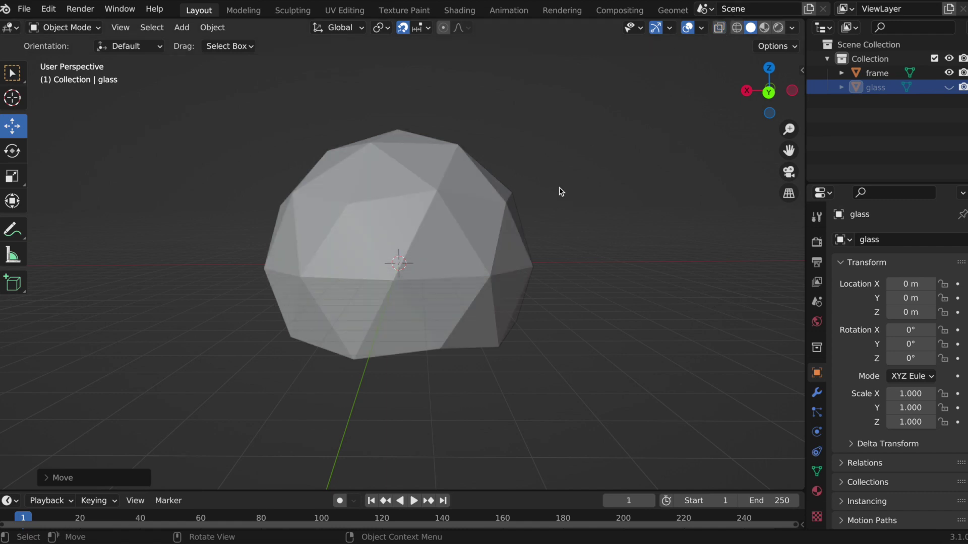
Select the frame dome and switch it to Edit Mode.
{"action": "left_click", "coordinate": [79, 29]}
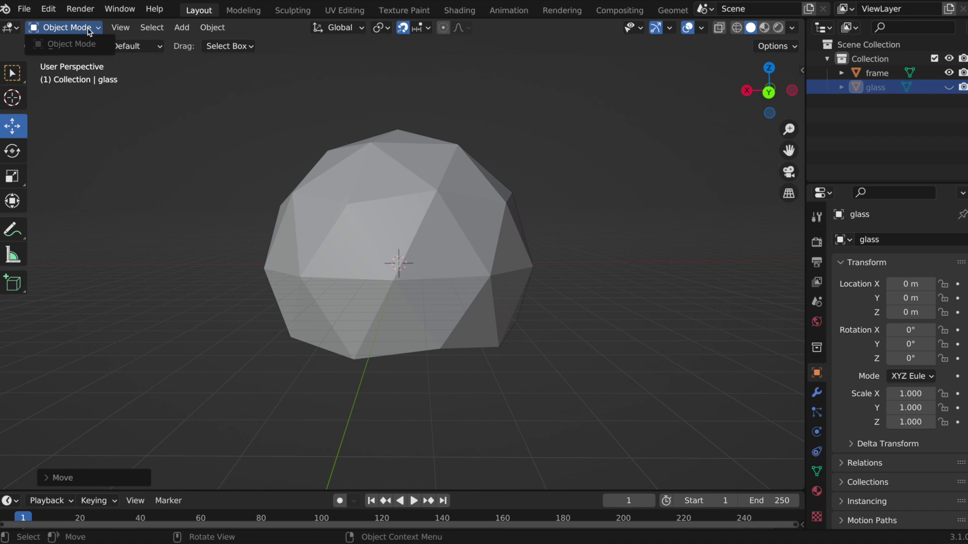
{"action": "left_click", "coordinate": [439, 222]}
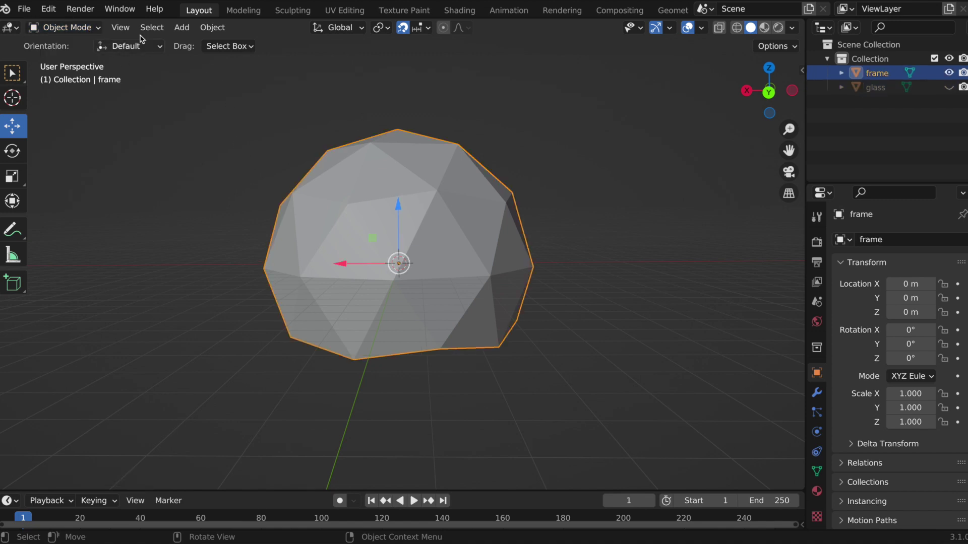
{"action": "left_click", "coordinate": [78, 28]}
{"action": "left_click", "coordinate": [79, 62]}
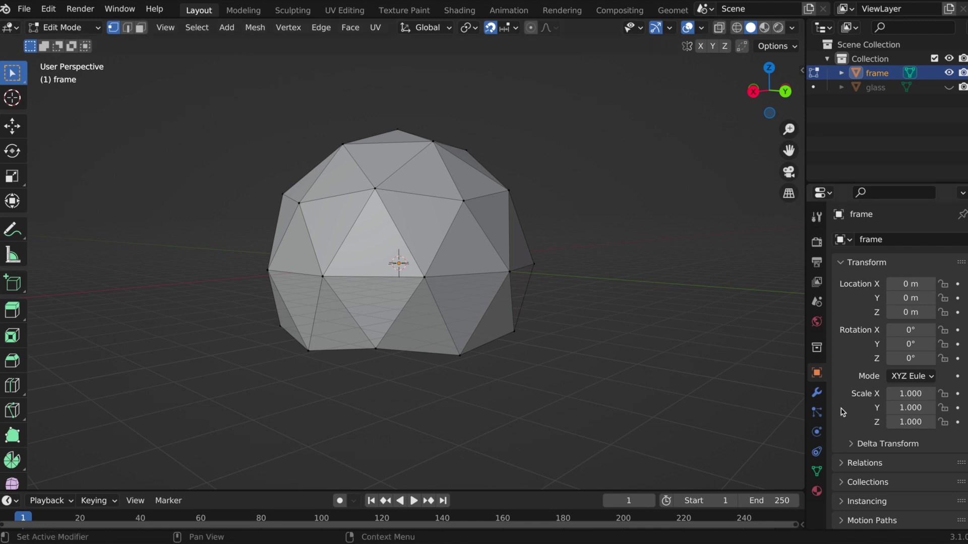
Add a Solidify modifier to the frame object.
{"action": "left_click", "coordinate": [817, 394]}
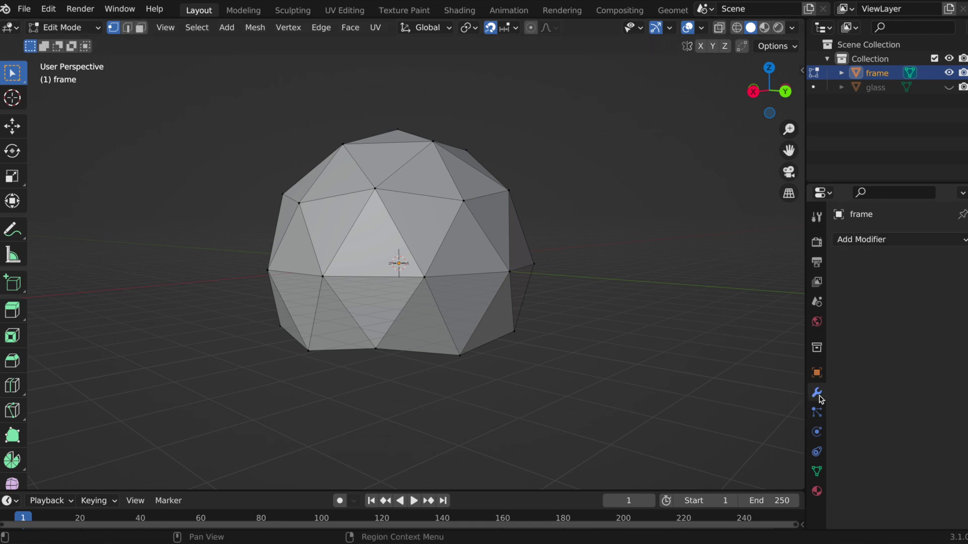
{"action": "left_click", "coordinate": [918, 242]}
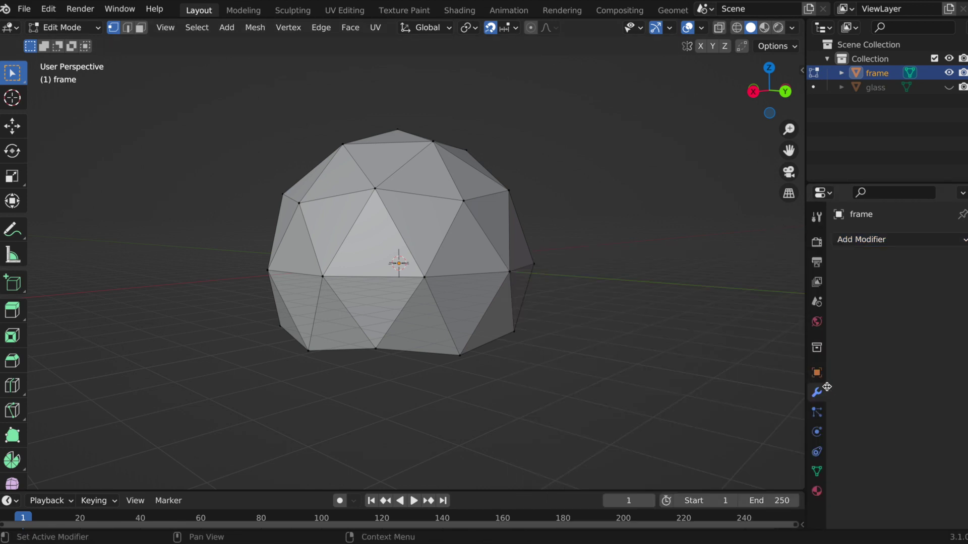
{"action": "left_click", "coordinate": [897, 243]}
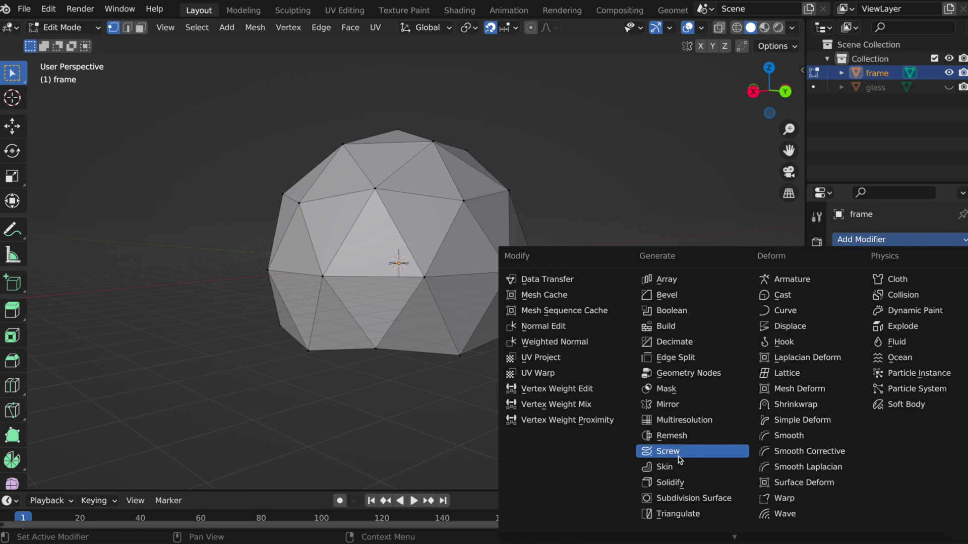
{"action": "left_click", "coordinate": [686, 483]}
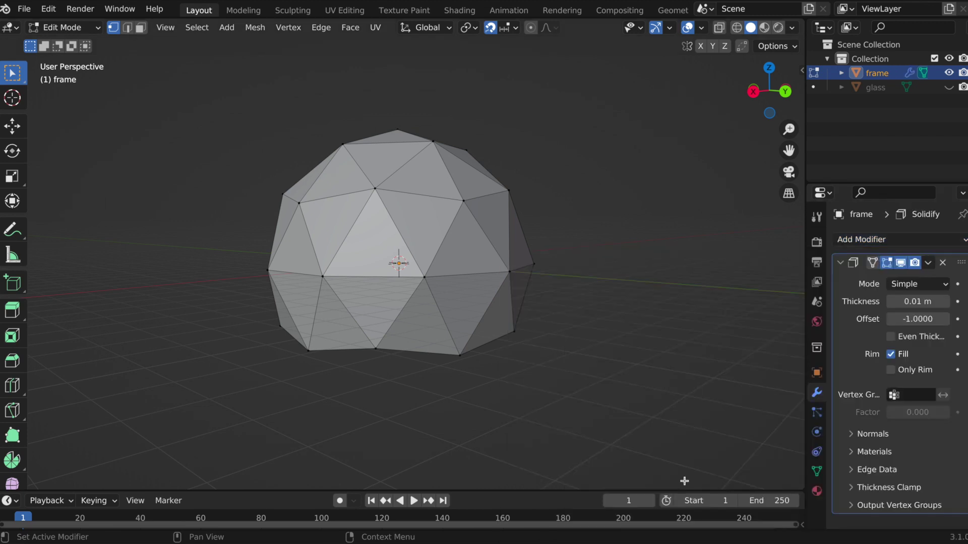
Raise the frame's Solidify thickness to 0.05 m and check the wall from the dome's open underside.
{"action": "left_click", "coordinate": [945, 302]}
{"action": "left_click", "coordinate": [945, 301]}
{"action": "left_click", "coordinate": [945, 302]}
{"action": "middle_click_drag", "start_coordinate": [456, 367], "coordinate": [427, 385]}
{"action": "scroll", "coordinate": [426, 386], "scroll_direction": "down", "scroll_amount": 8}
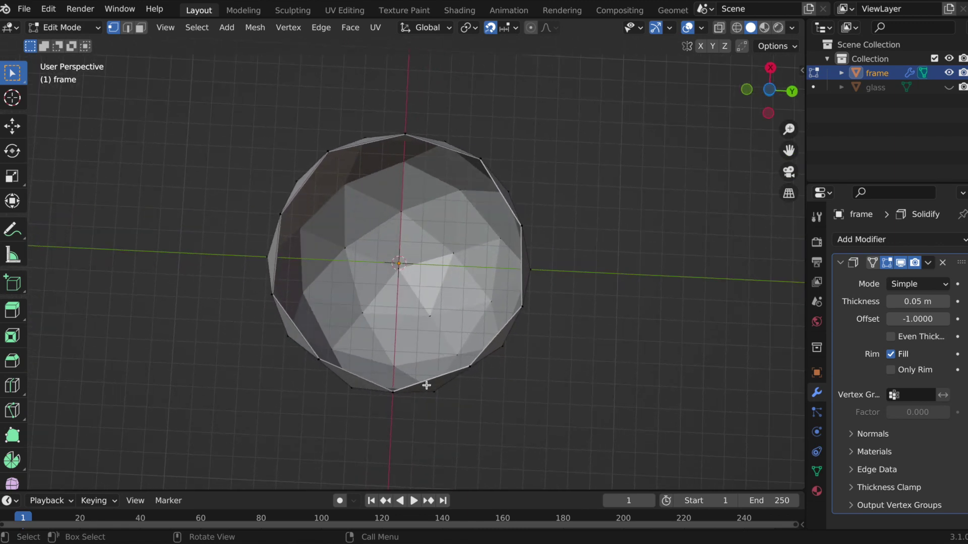
{"action": "scroll", "coordinate": [426, 385], "scroll_direction": "up", "scroll_amount": 8}
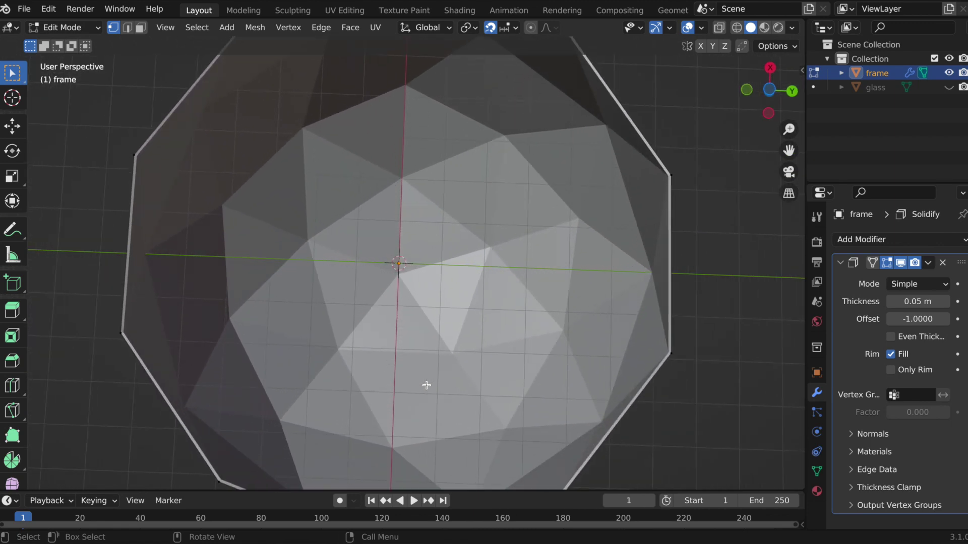
{"action": "scroll", "coordinate": [426, 385], "scroll_direction": "down", "scroll_amount": 6}
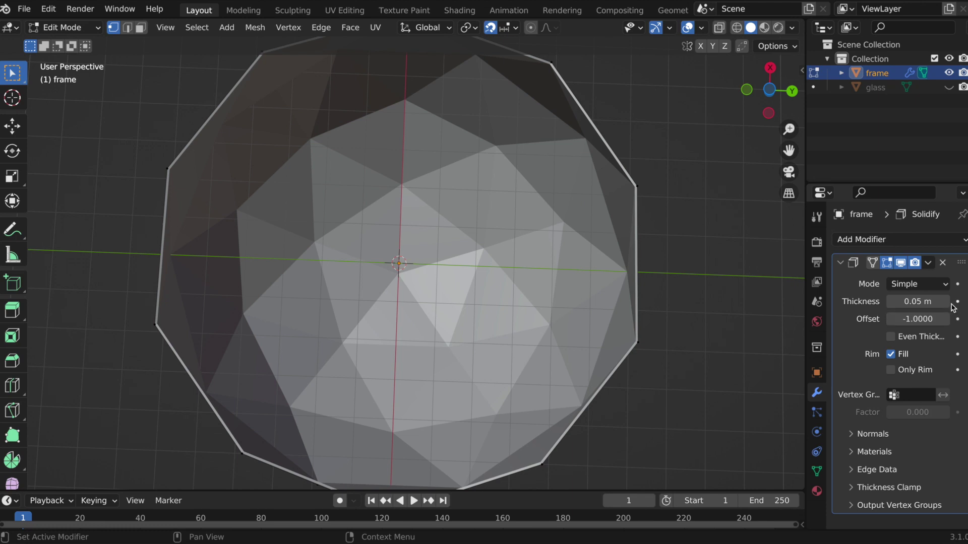
Set the frame's Solidify thickness to 0.1 m.
{"action": "left_click", "coordinate": [918, 303]}
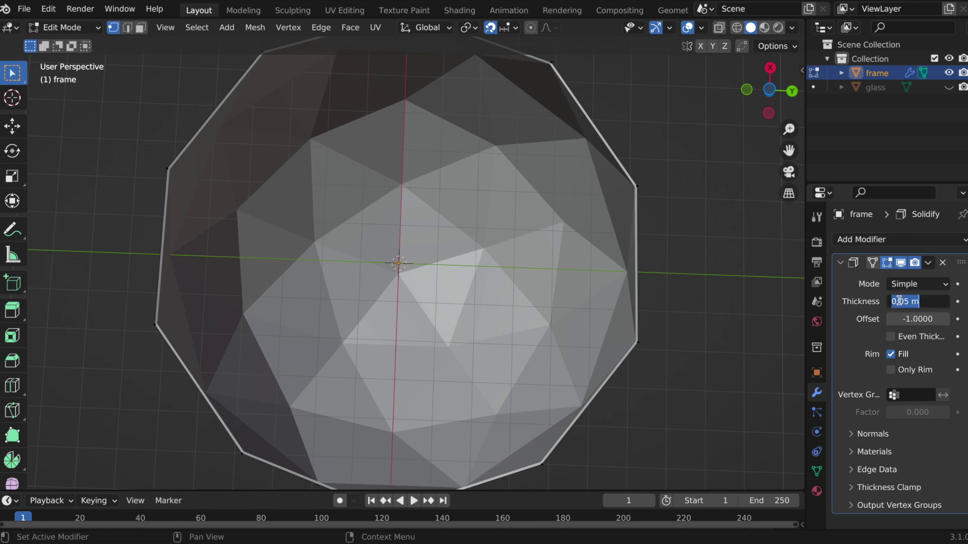
{"action": "left_click", "coordinate": [908, 302]}
{"action": "key", "text": "BackSpace"}
{"action": "key", "text": "BackSpace"}
{"action": "type", "text": "1"}
{"action": "key", "text": "Return"}
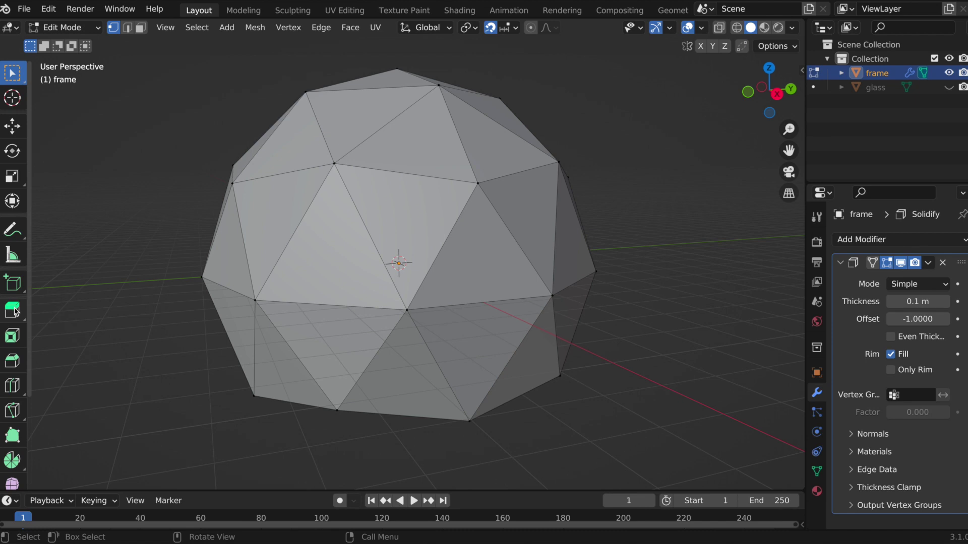
Select all faces of the frame through X-ray, bevel every edge into a narrow strip, and turn X-ray off.
{"action": "left_click", "coordinate": [15, 362]}
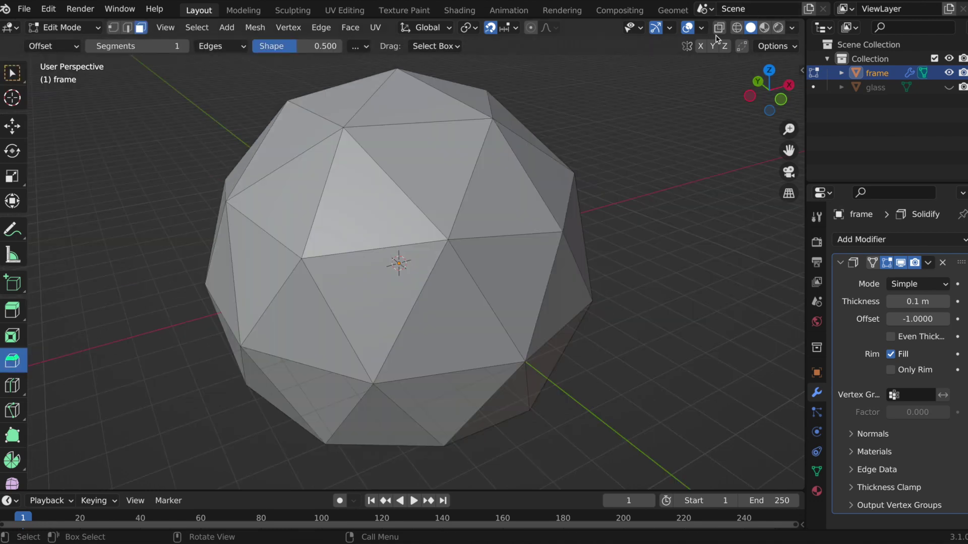
{"action": "left_click", "coordinate": [718, 31]}
{"action": "middle_click_drag", "start_coordinate": [501, 351], "coordinate": [474, 331]}
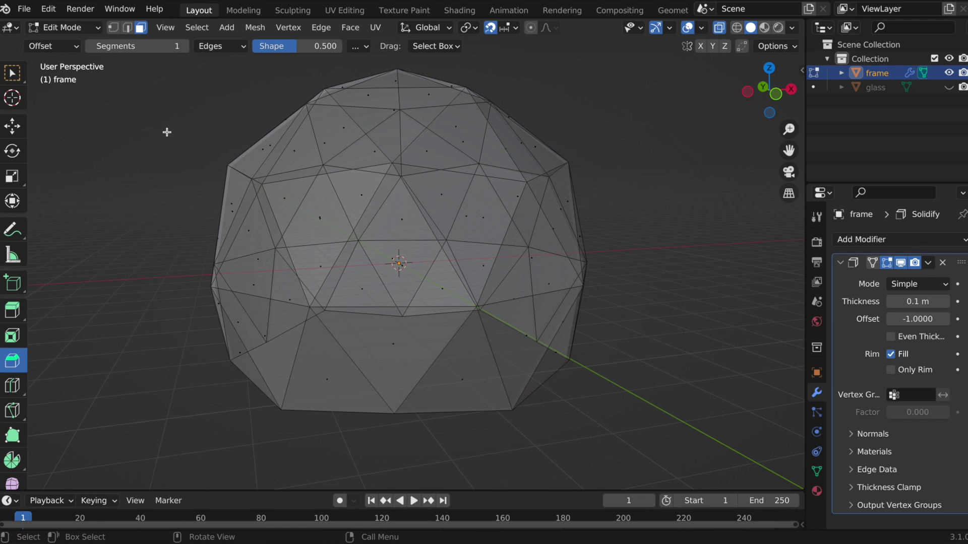
{"action": "left_click_drag", "start_coordinate": [152, 65], "coordinate": [692, 432]}
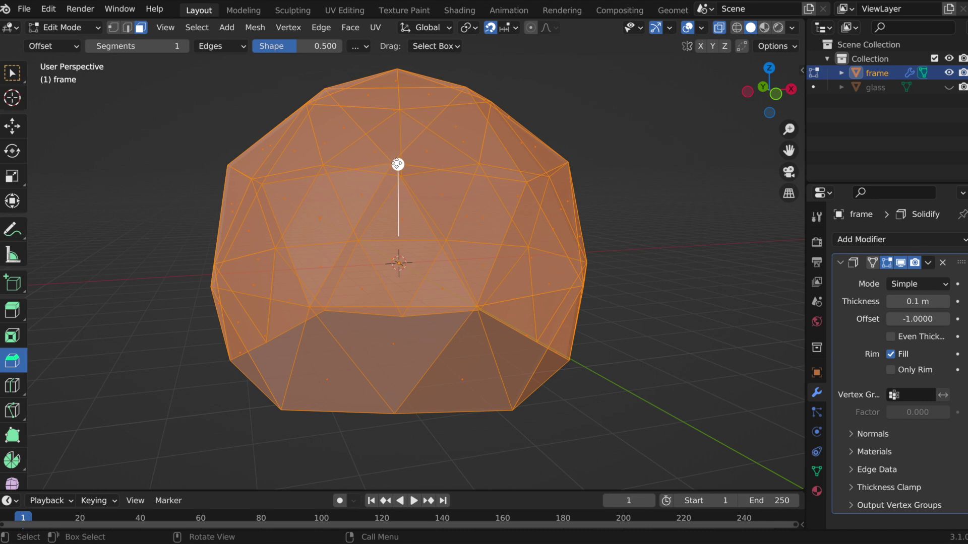
{"action": "left_click_drag", "start_coordinate": [397, 163], "coordinate": [399, 160]}
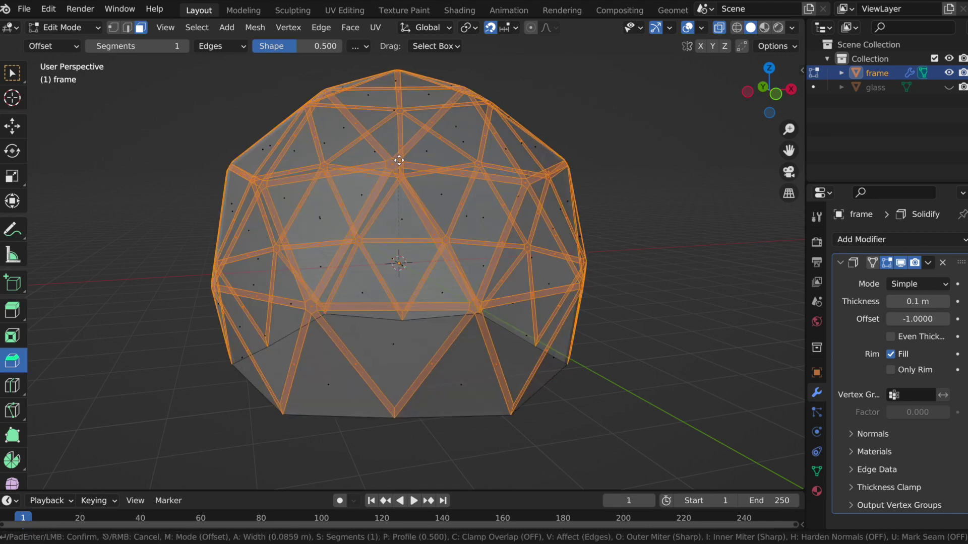
{"action": "left_click_drag", "start_coordinate": [399, 161], "coordinate": [400, 164]}
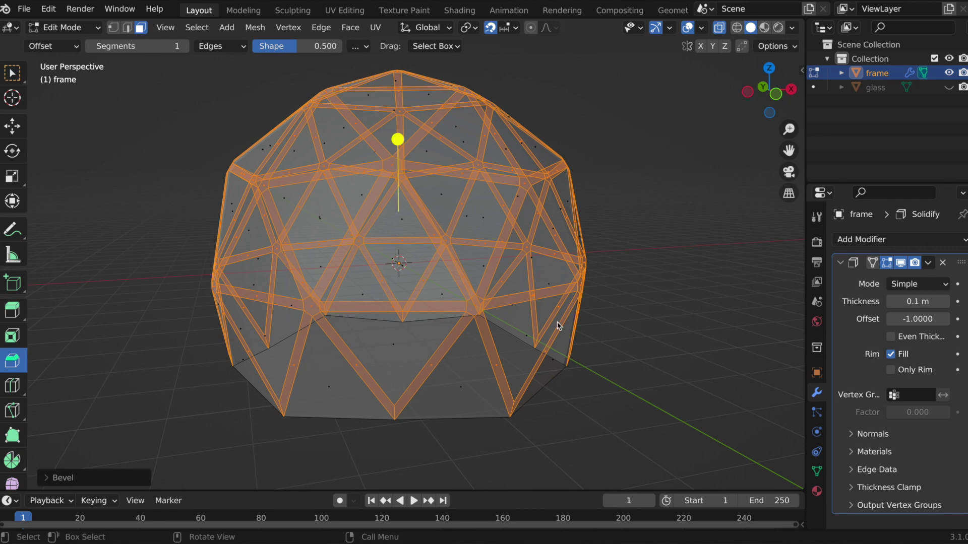
{"action": "left_click", "coordinate": [720, 29]}
{"action": "middle_click_drag", "start_coordinate": [599, 300], "coordinate": [410, 298]}
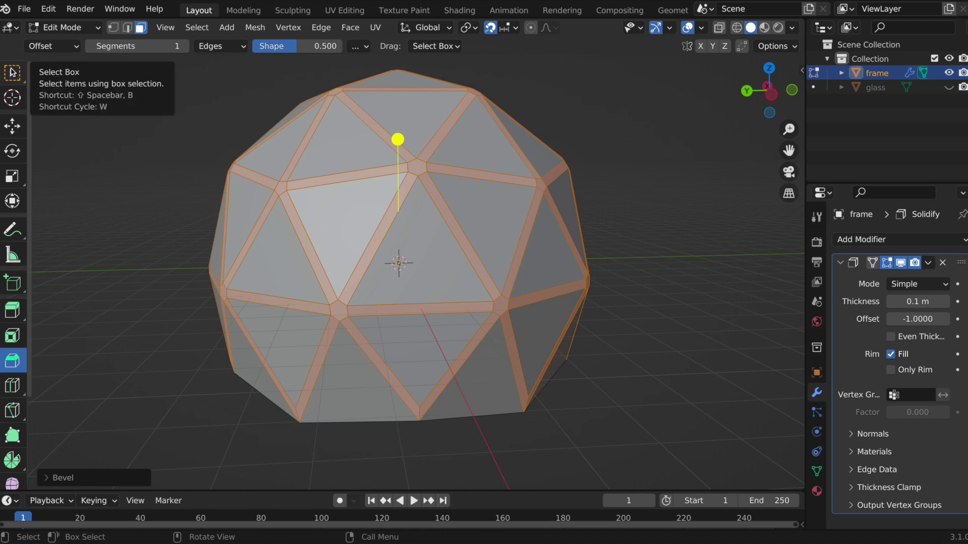
Invert the selection to the triangular panels and delete their faces, leaving only the beveled struts of the frame.
{"action": "left_click", "coordinate": [14, 77]}
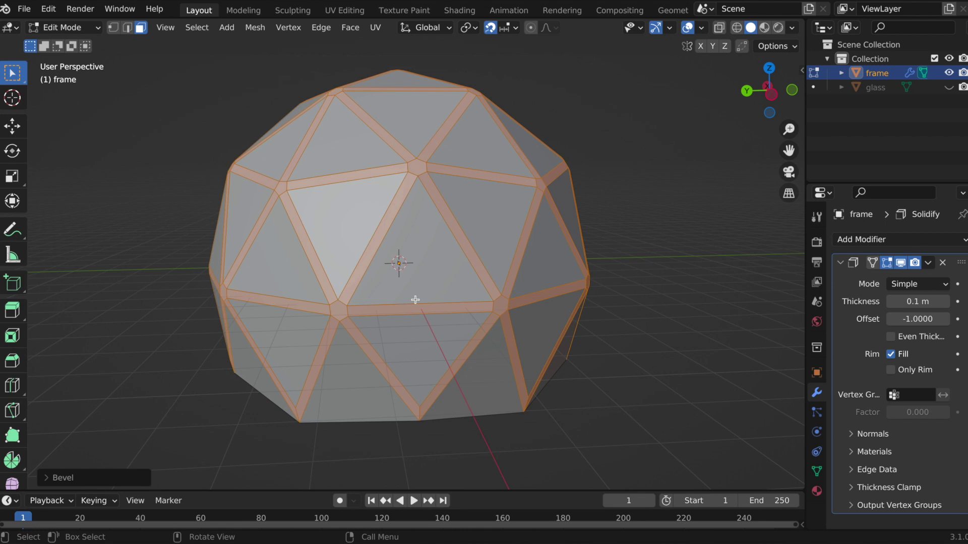
{"action": "key", "text": "ctrl"}
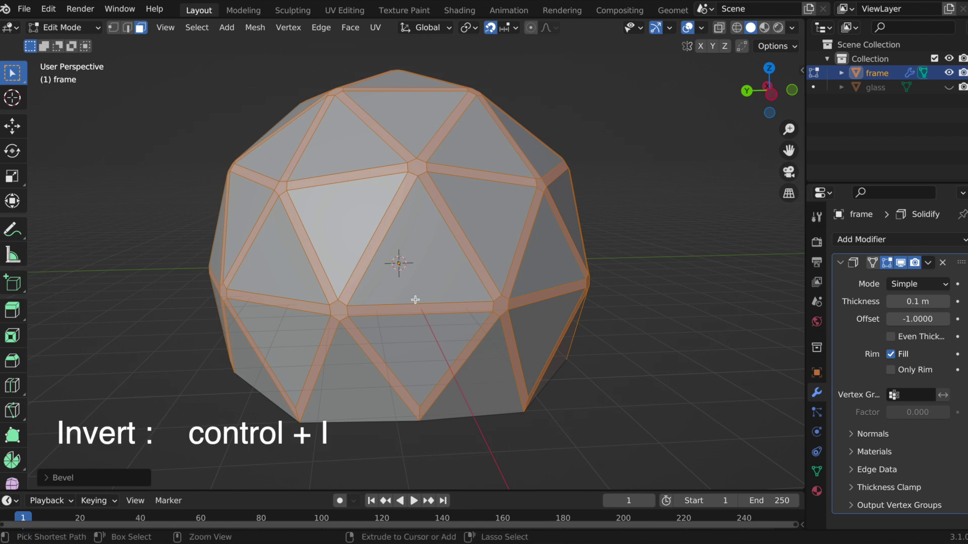
{"action": "key", "text": "ctrl+i"}
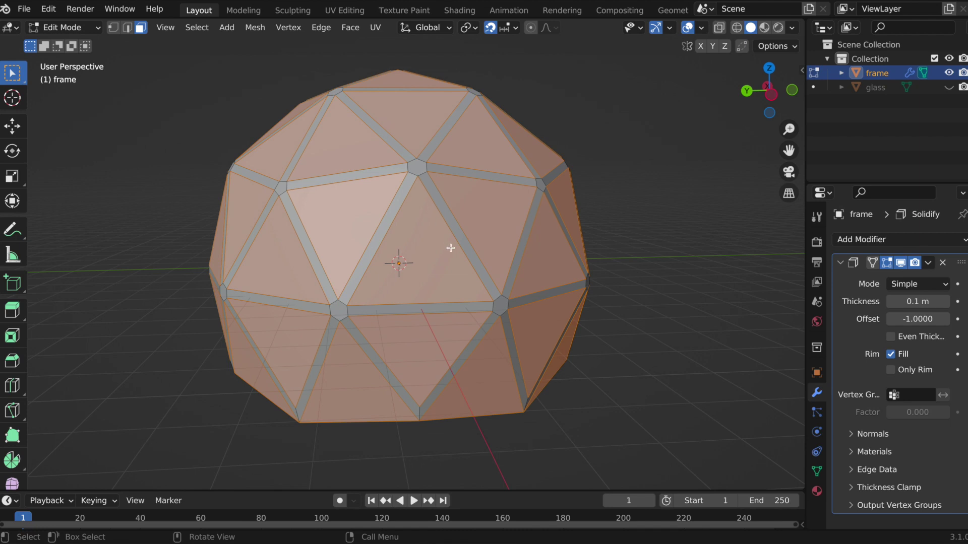
{"action": "key", "text": "x"}
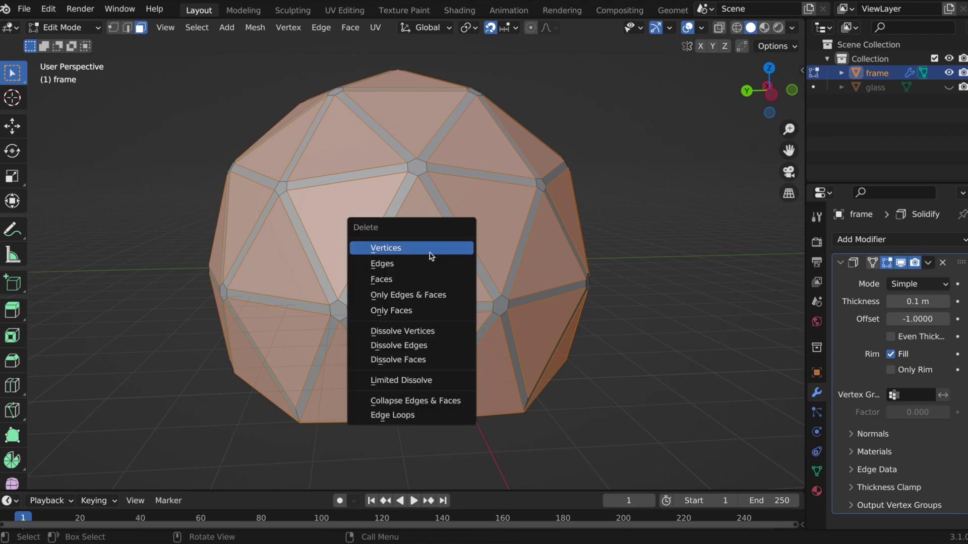
{"action": "left_click", "coordinate": [412, 281]}
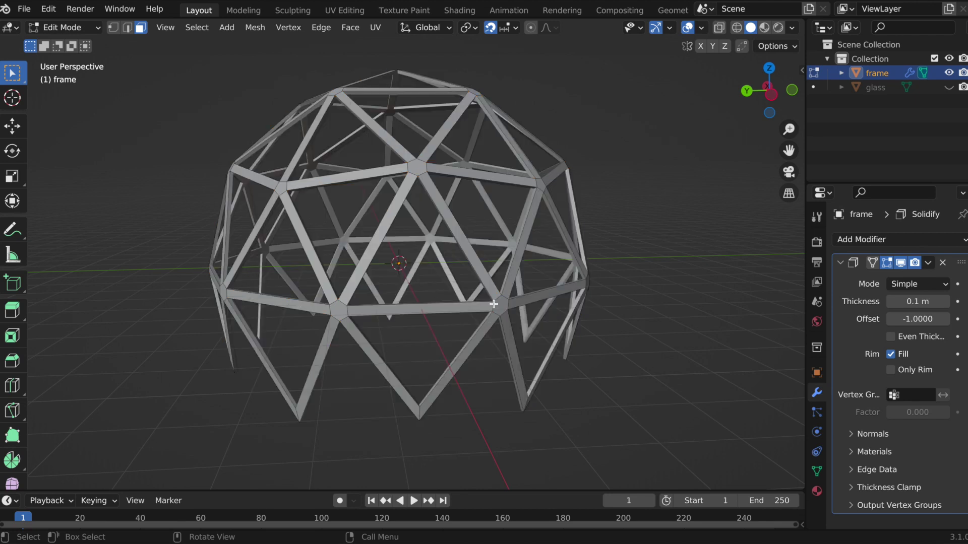
{"action": "middle_click_drag", "start_coordinate": [478, 336], "coordinate": [477, 336]}
{"action": "middle_click_drag", "start_coordinate": [388, 392], "coordinate": [389, 392]}
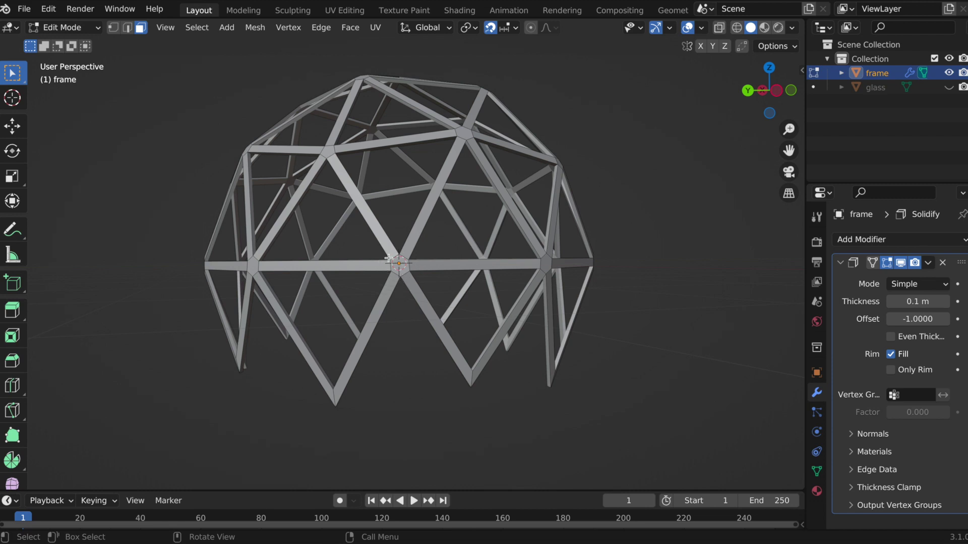
{"action": "middle_click_drag", "start_coordinate": [297, 266], "coordinate": [321, 292]}
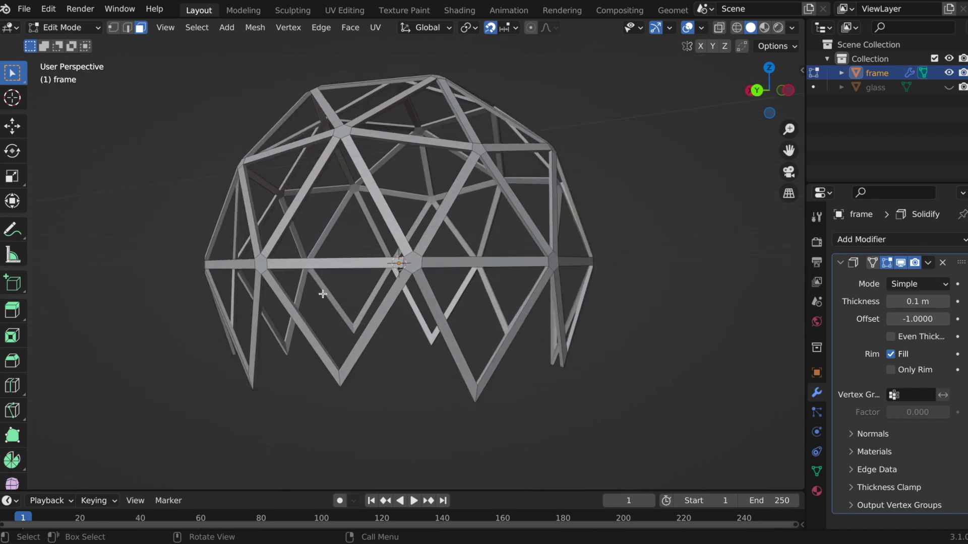
Select all the zigzag struts below the dome's horizontal base ring through X-ray and delete their faces.
{"action": "middle_click_drag", "start_coordinate": [328, 245], "coordinate": [522, 95]}
{"action": "left_click", "coordinate": [720, 28]}
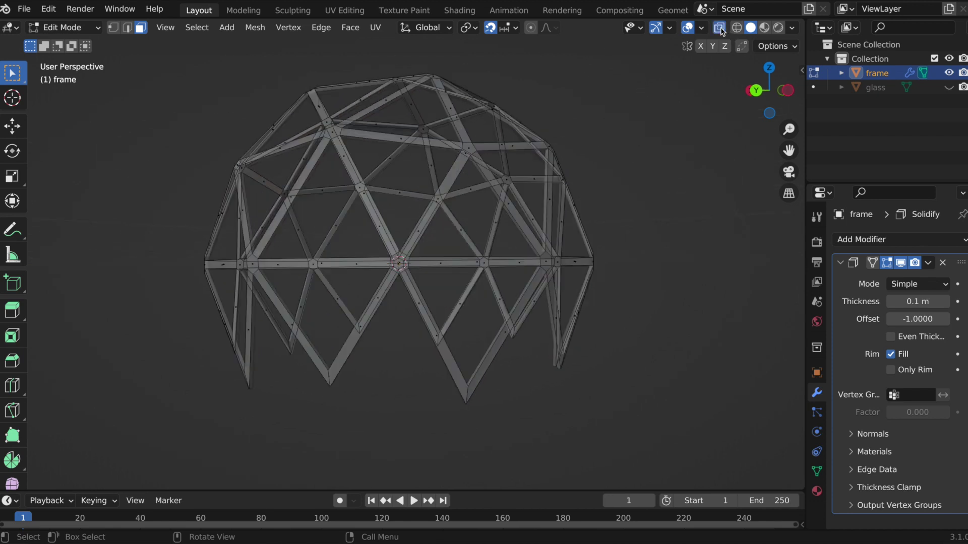
{"action": "left_click_drag", "start_coordinate": [181, 286], "coordinate": [742, 415]}
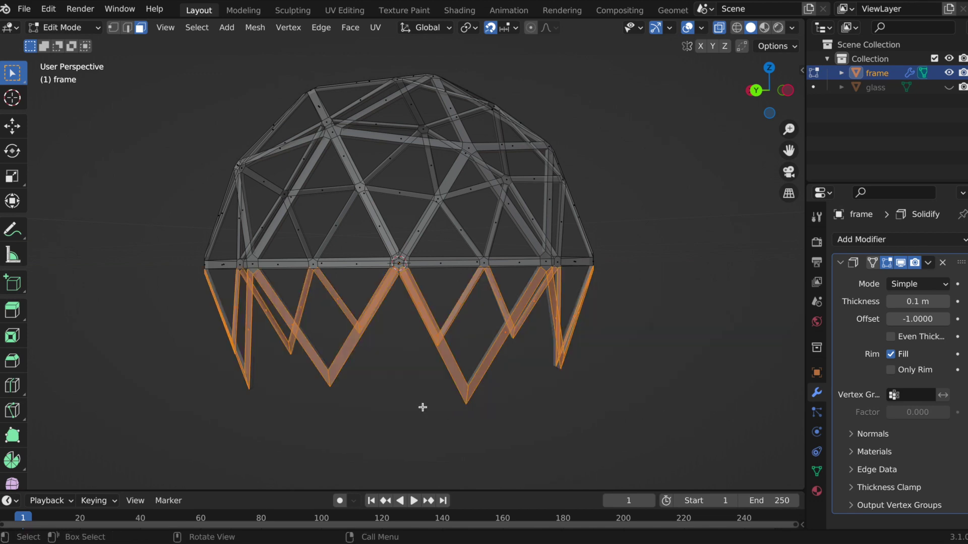
{"action": "key", "text": "x"}
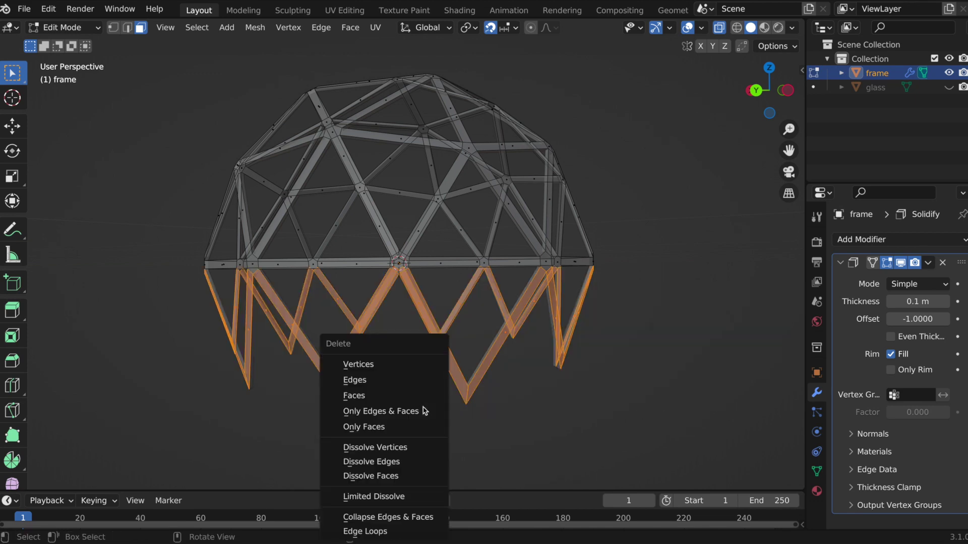
{"action": "left_click", "coordinate": [366, 398]}
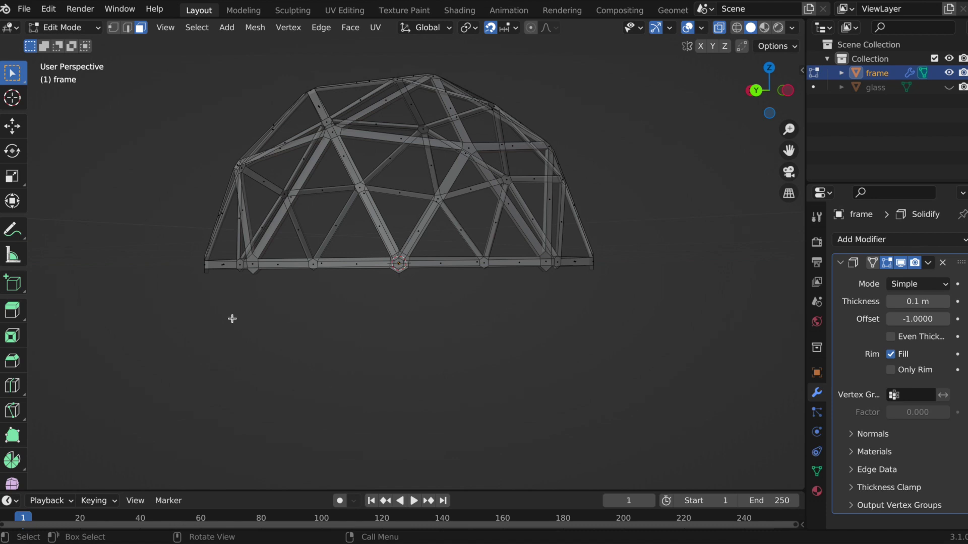
In the back orthographic view, select the lowest pointed vertices of all joints along the base ring.
{"action": "left_click", "coordinate": [781, 91]}
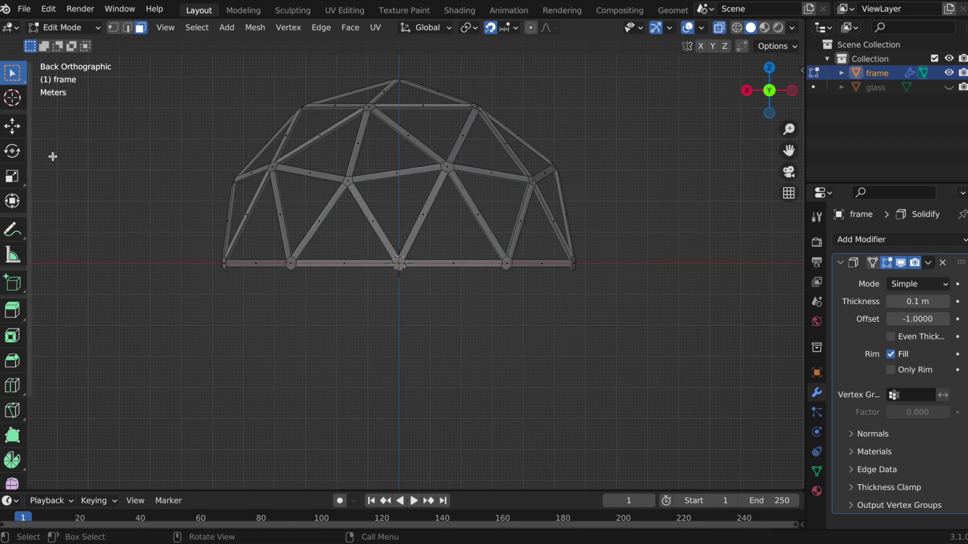
{"action": "scroll", "coordinate": [245, 205], "scroll_direction": "up", "scroll_amount": 3}
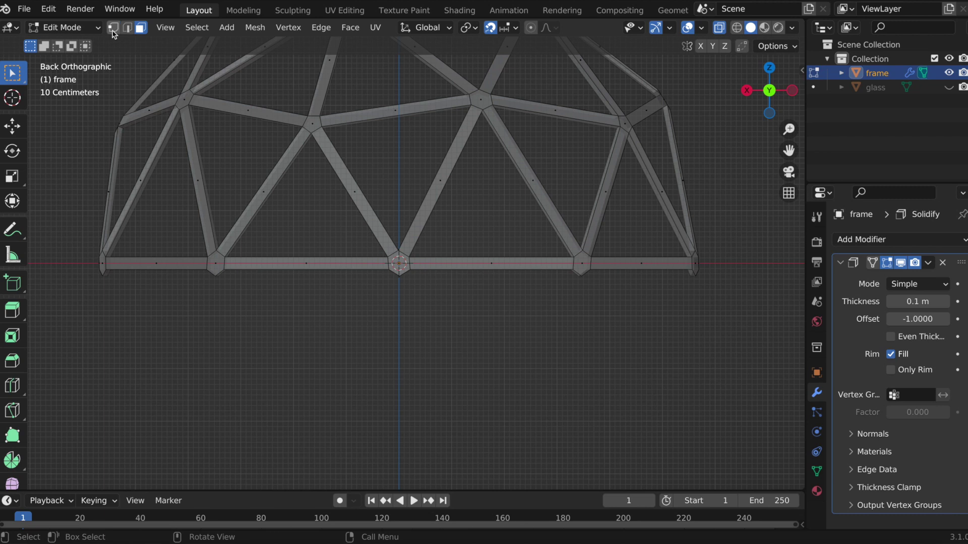
{"action": "left_click", "coordinate": [114, 27]}
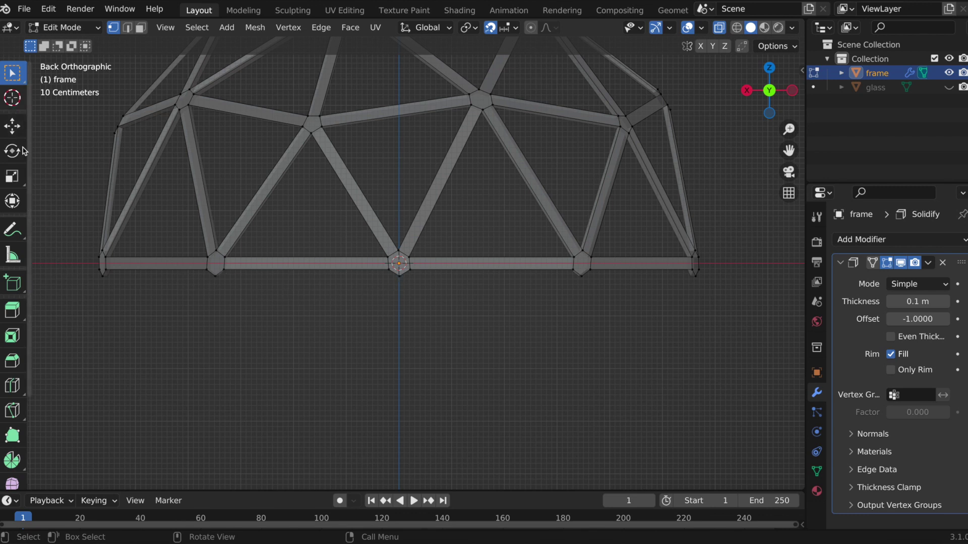
{"action": "left_click_drag", "start_coordinate": [90, 274], "coordinate": [757, 355]}
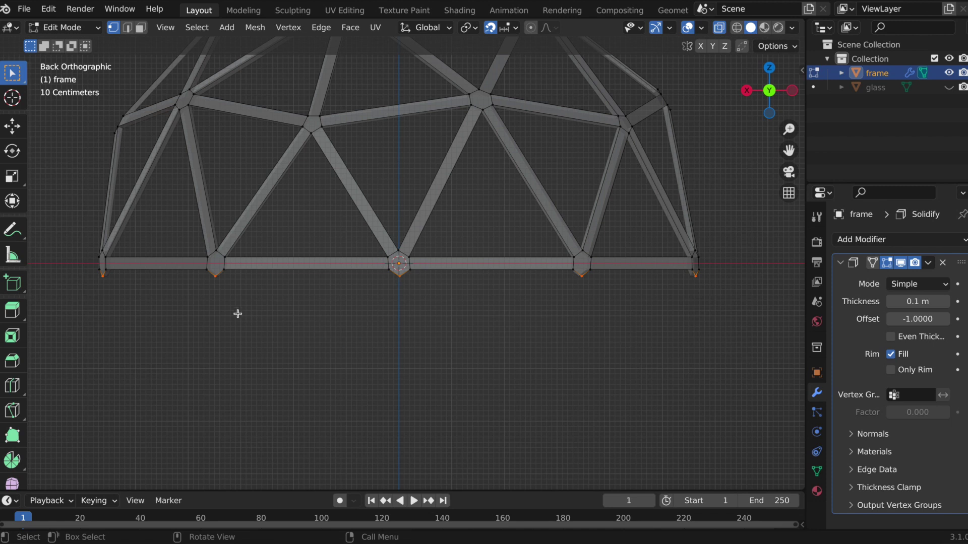
{"action": "key", "text": "x"}
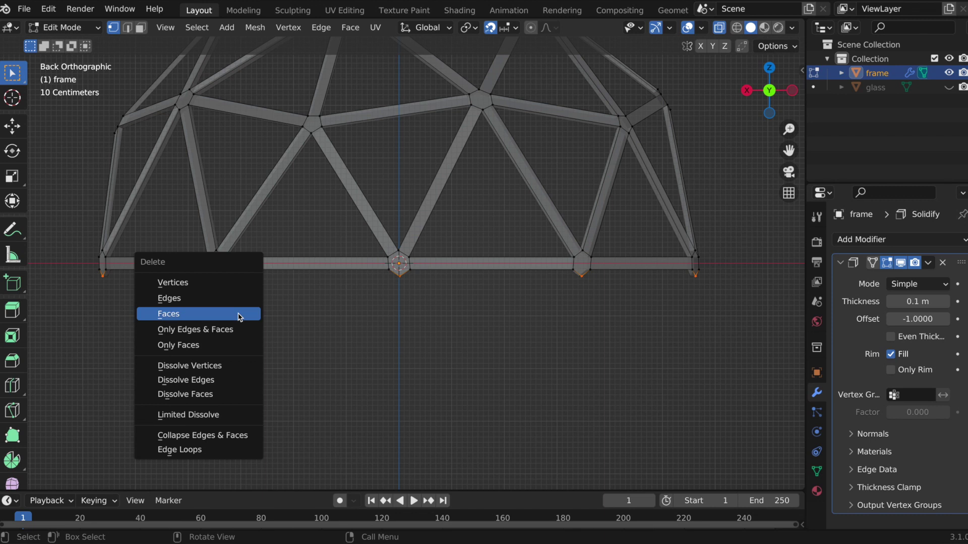
{"action": "left_click", "coordinate": [185, 285]}
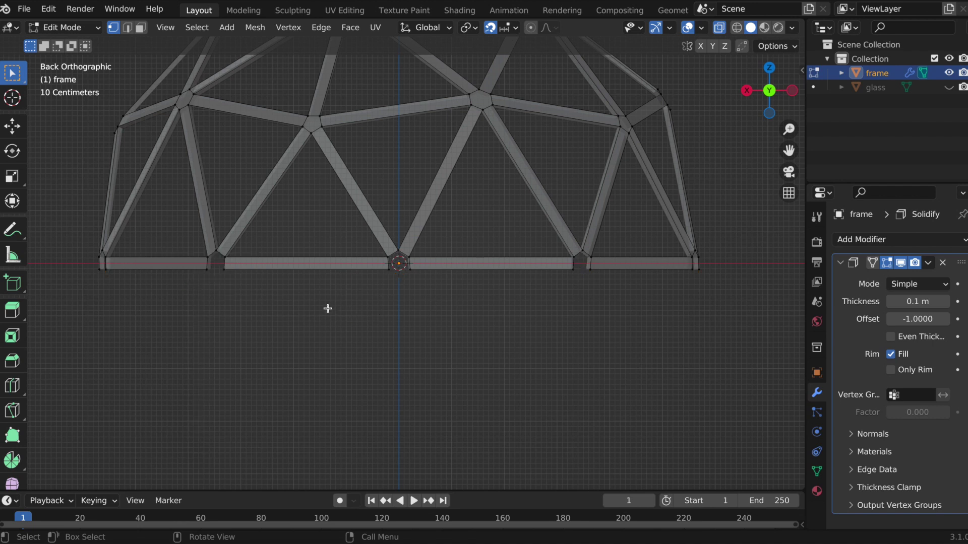
{"action": "left_click", "coordinate": [219, 282], "text": "ctrl"}
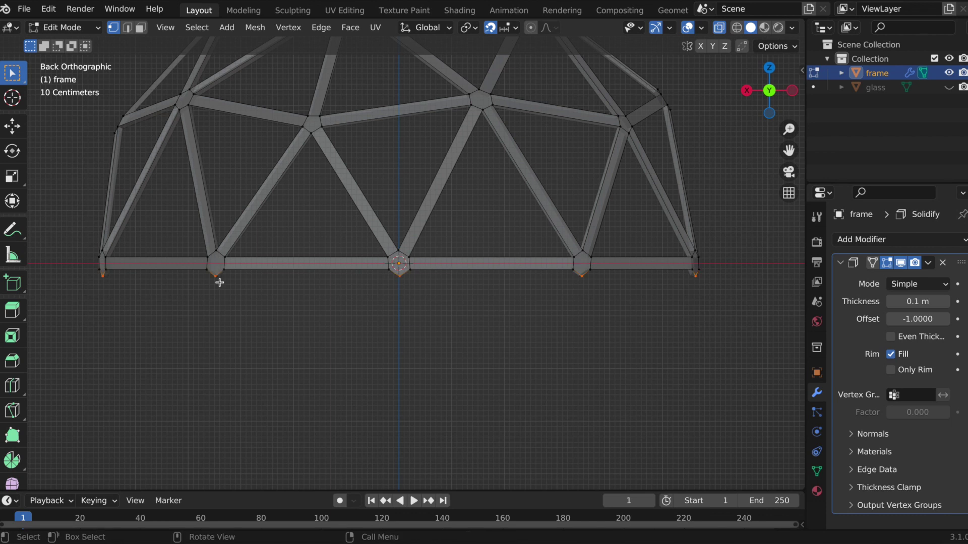
Dissolve the selected lowest vertices of the base ring joints to flatten the frame's bottom edge.
{"action": "key", "text": "x"}
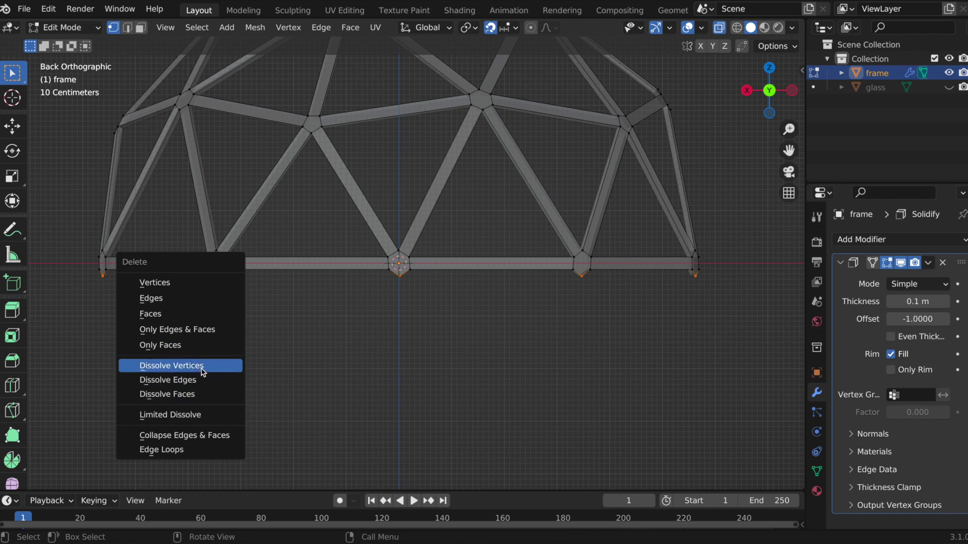
{"action": "left_click", "coordinate": [195, 367]}
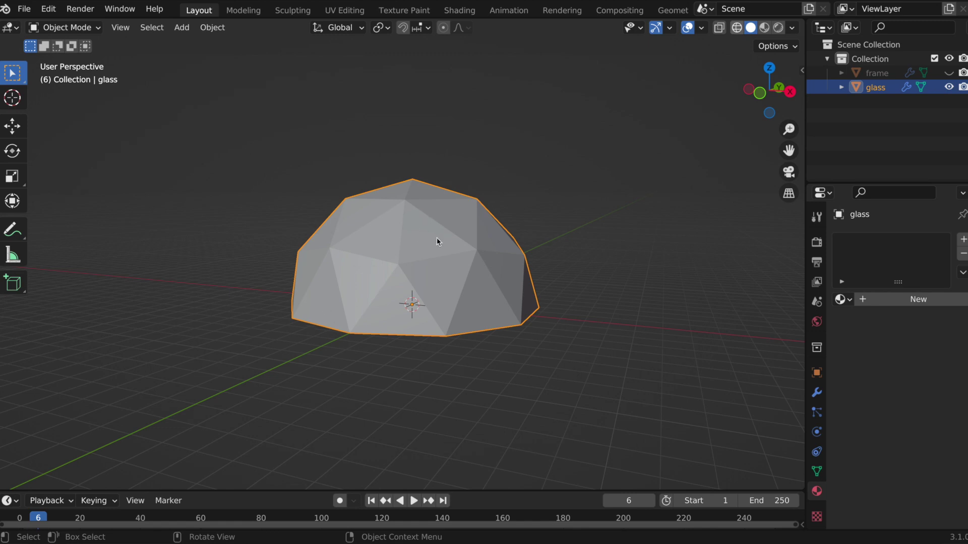
Switch the viewport to Material Preview shading and view the glass dome from several angles.
{"action": "scroll", "coordinate": [441, 235], "scroll_direction": "up", "scroll_amount": 10}
{"action": "scroll", "coordinate": [440, 234], "scroll_direction": "down", "scroll_amount": 8}
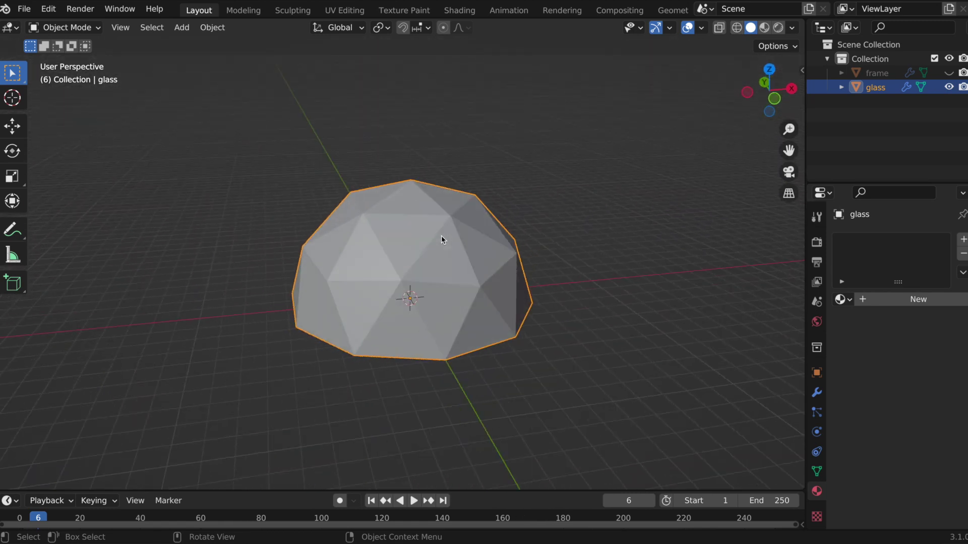
{"action": "scroll", "coordinate": [441, 235], "scroll_direction": "down", "scroll_amount": 5}
{"action": "scroll", "coordinate": [441, 235], "scroll_direction": "up", "scroll_amount": 6}
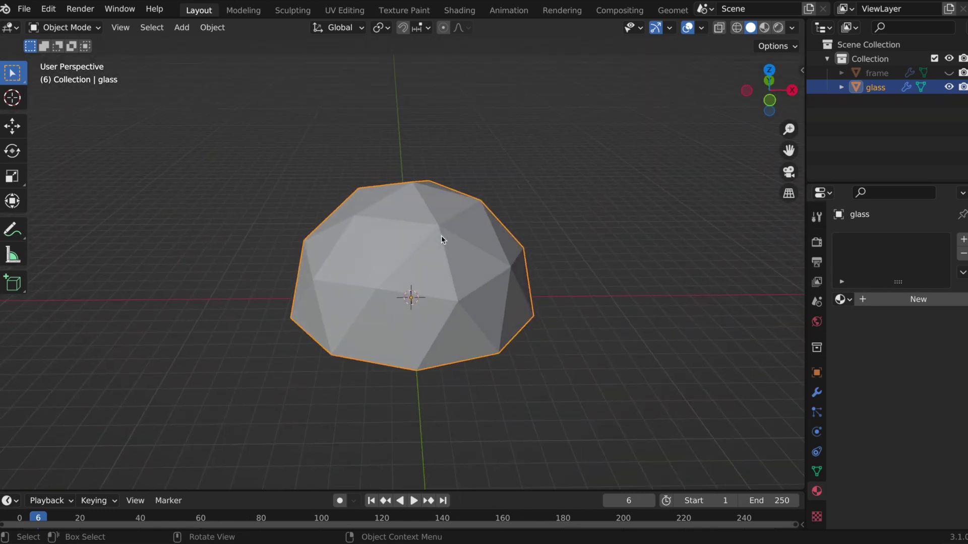
{"action": "left_click", "coordinate": [764, 28]}
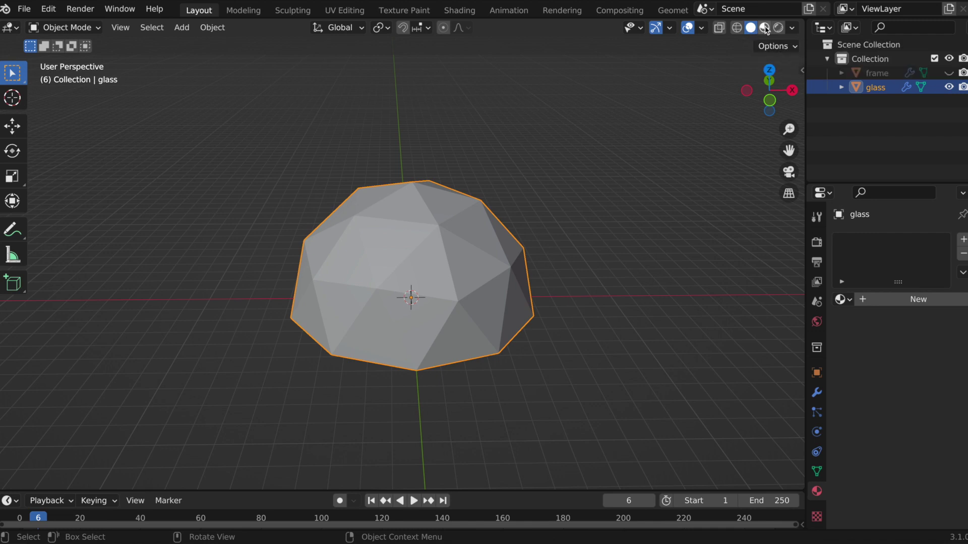
{"action": "scroll", "coordinate": [656, 301], "scroll_direction": "down", "scroll_amount": 10}
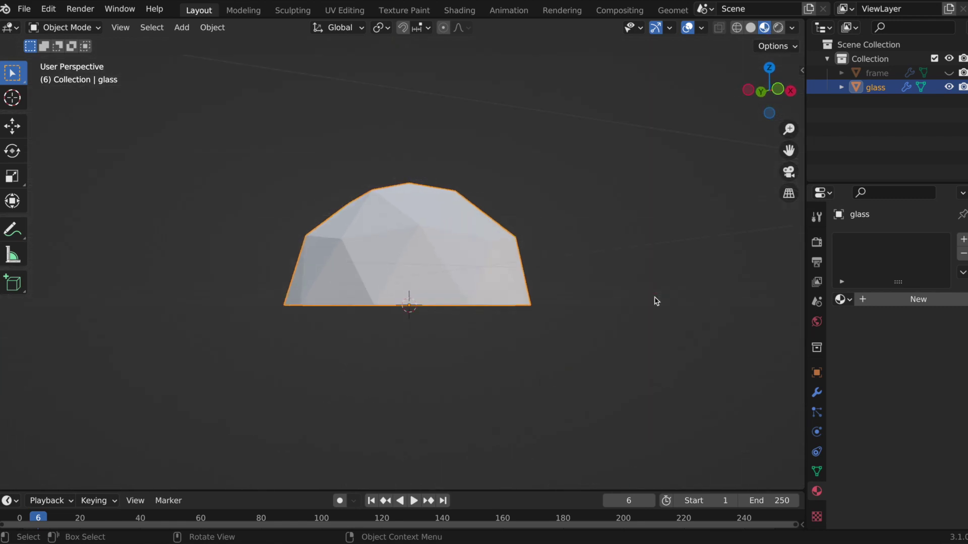
{"action": "scroll", "coordinate": [656, 301], "scroll_direction": "up", "scroll_amount": 10}
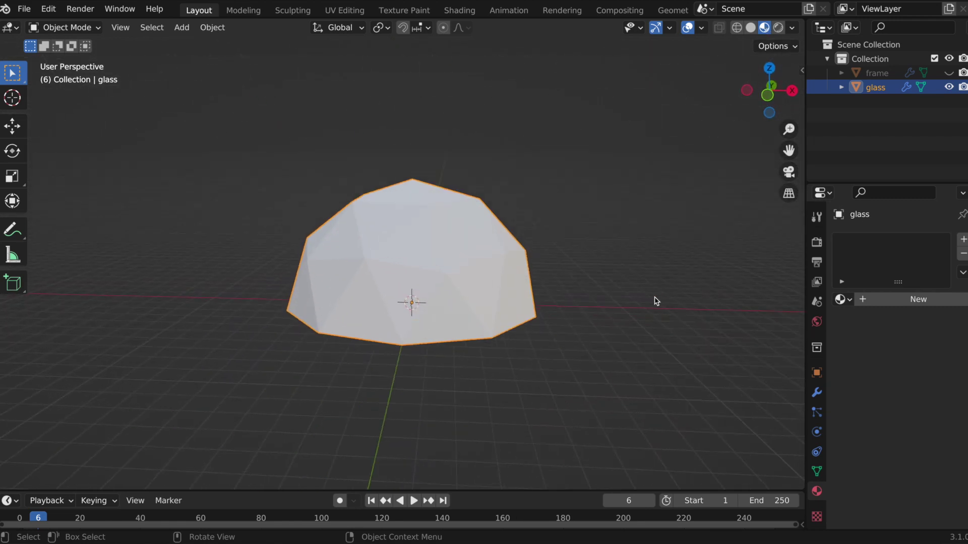
Add a new material to the glass object and name it glass.
{"action": "left_click", "coordinate": [963, 241]}
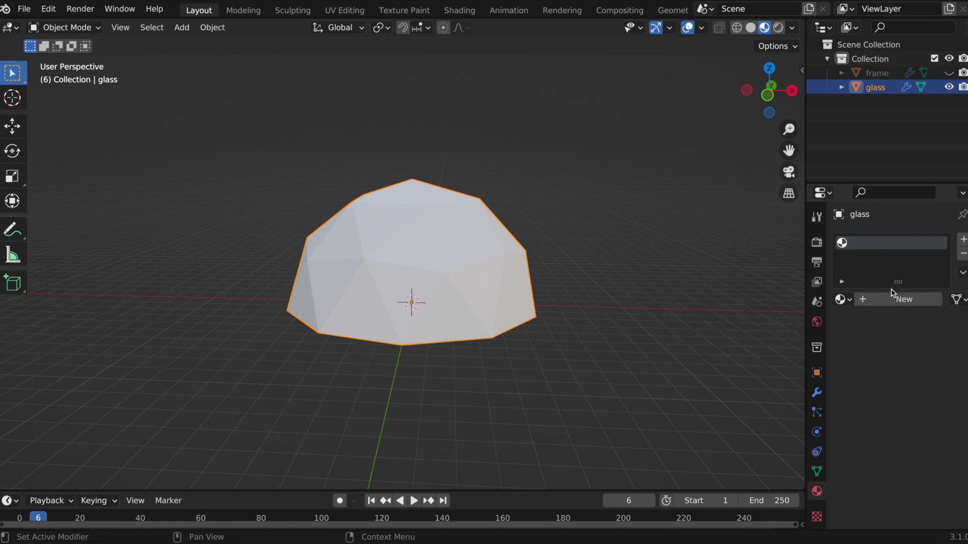
{"action": "left_click", "coordinate": [863, 301]}
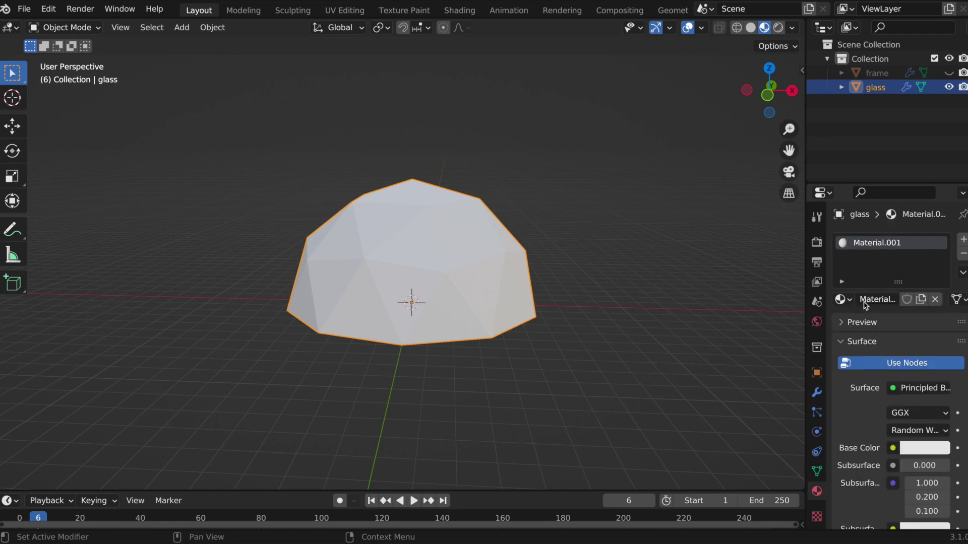
{"action": "double_click", "coordinate": [895, 243]}
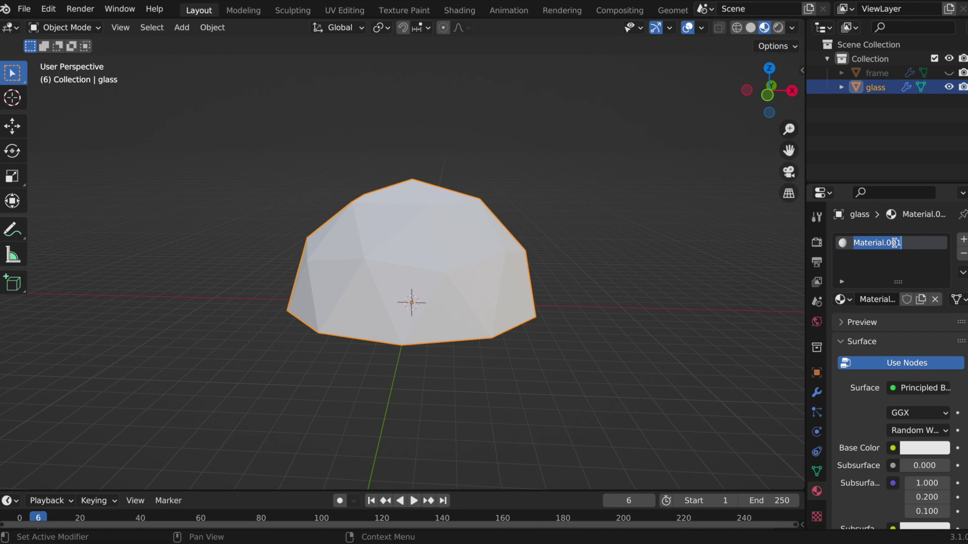
{"action": "type", "text": "glass"}
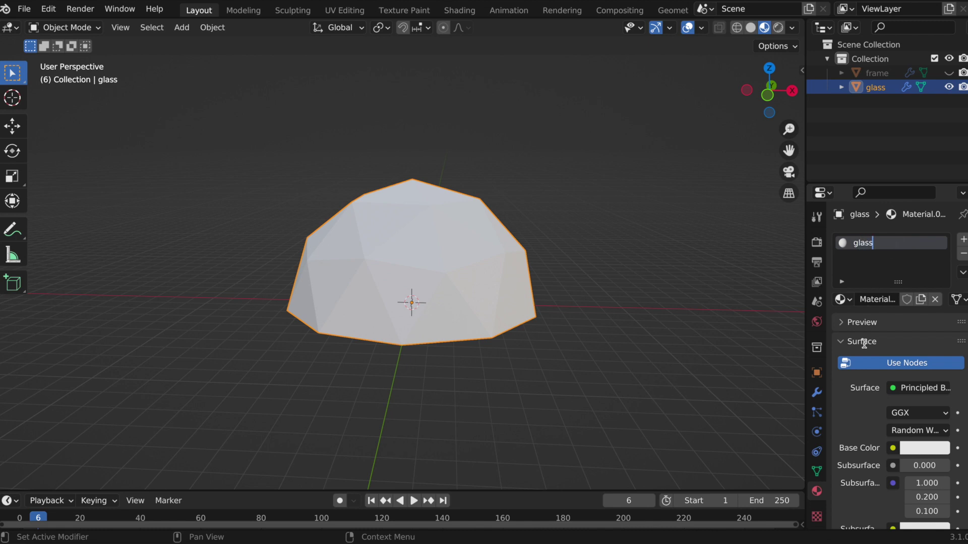
{"action": "key", "text": "Return"}
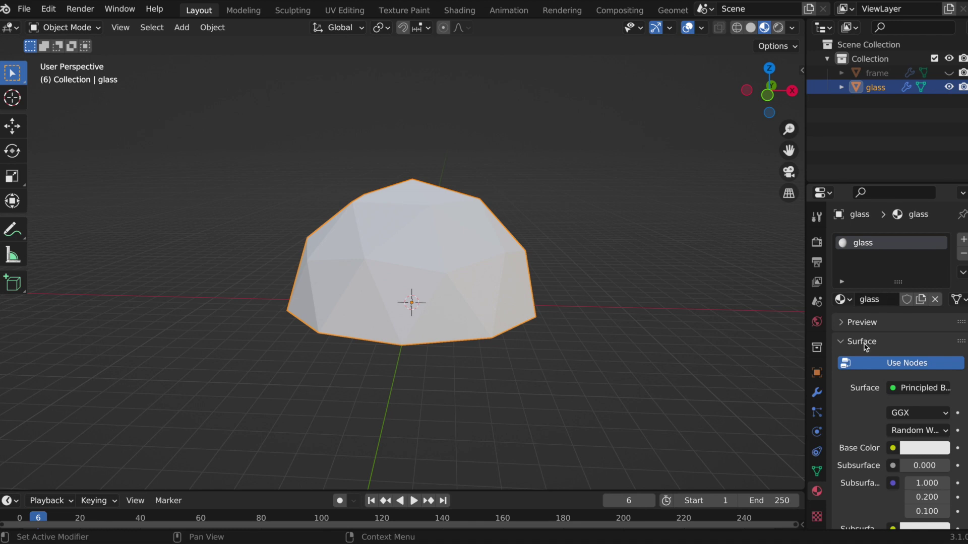
Set the glass material's Blend Mode to Alpha Blend.
{"action": "scroll", "coordinate": [865, 347], "scroll_direction": "down", "scroll_amount": 10}
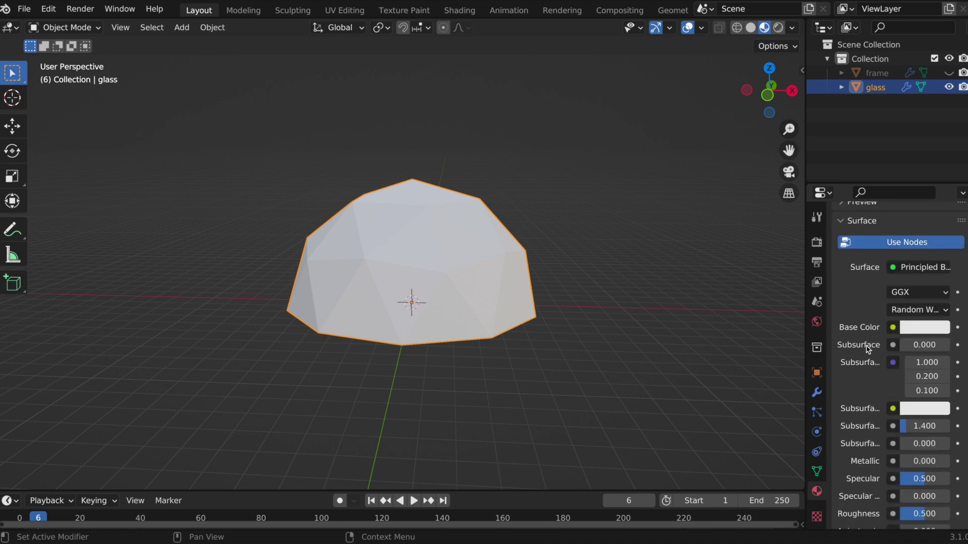
{"action": "scroll", "coordinate": [866, 348], "scroll_direction": "down", "scroll_amount": 9}
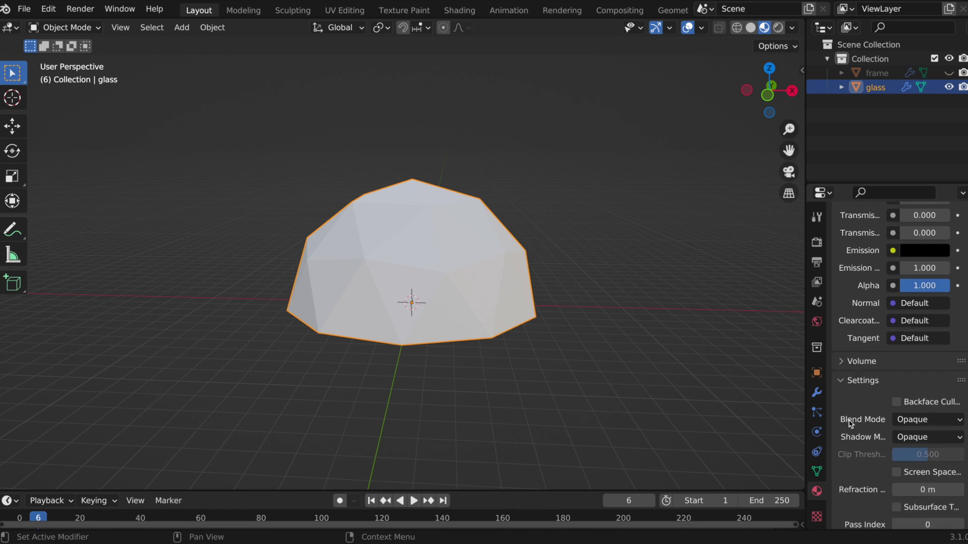
{"action": "left_click", "coordinate": [952, 425]}
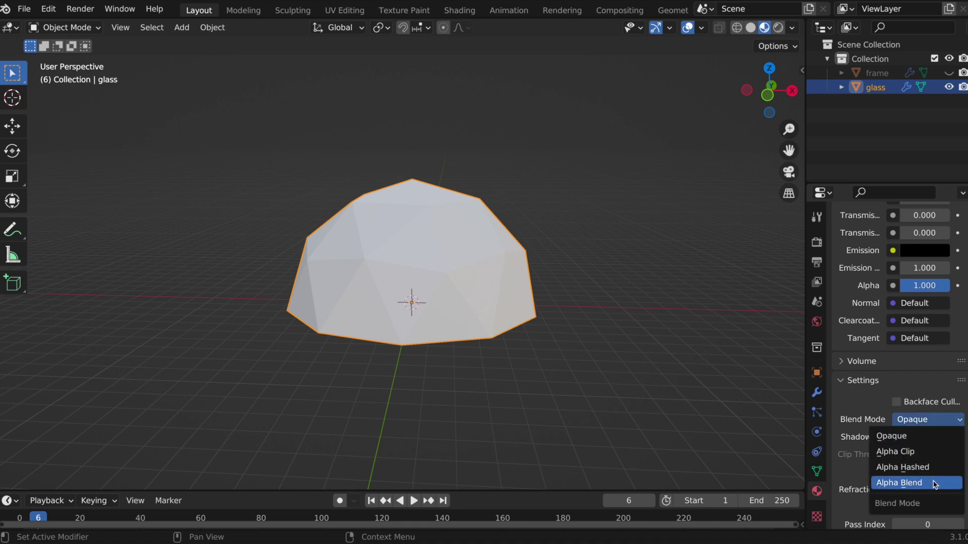
{"action": "left_click", "coordinate": [911, 484]}
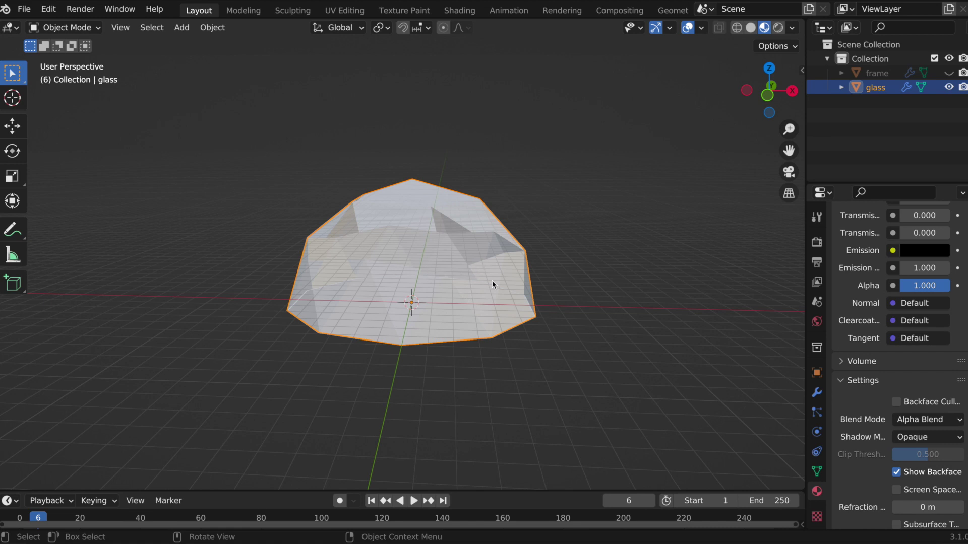
Lower the glass material's Alpha to 0.109.
{"action": "scroll", "coordinate": [583, 298], "scroll_direction": "up", "scroll_amount": 5}
{"action": "scroll", "coordinate": [583, 298], "scroll_direction": "left", "scroll_amount": 3}
{"action": "scroll", "coordinate": [583, 298], "scroll_direction": "down", "scroll_amount": 6}
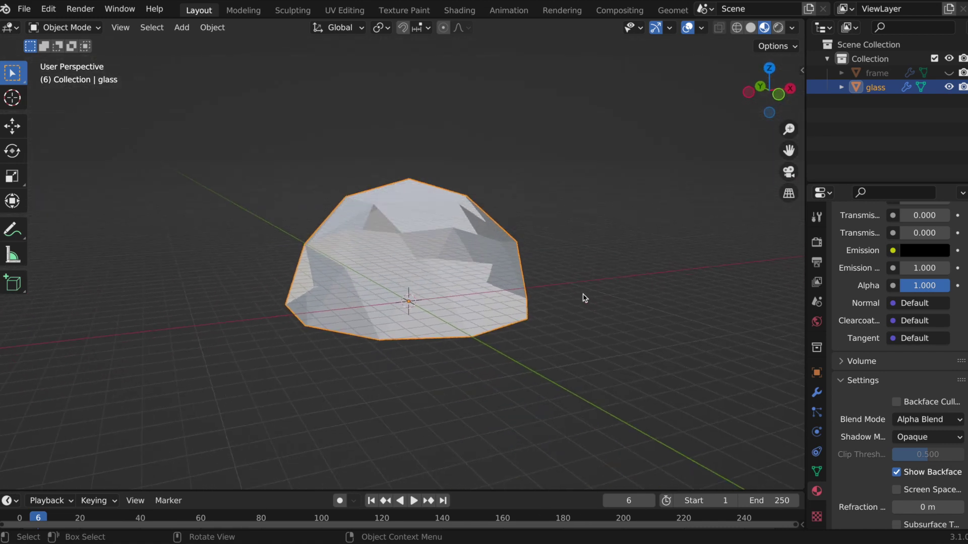
{"action": "scroll", "coordinate": [583, 298], "scroll_direction": "right", "scroll_amount": 5}
{"action": "scroll", "coordinate": [583, 298], "scroll_direction": "right", "scroll_amount": 2}
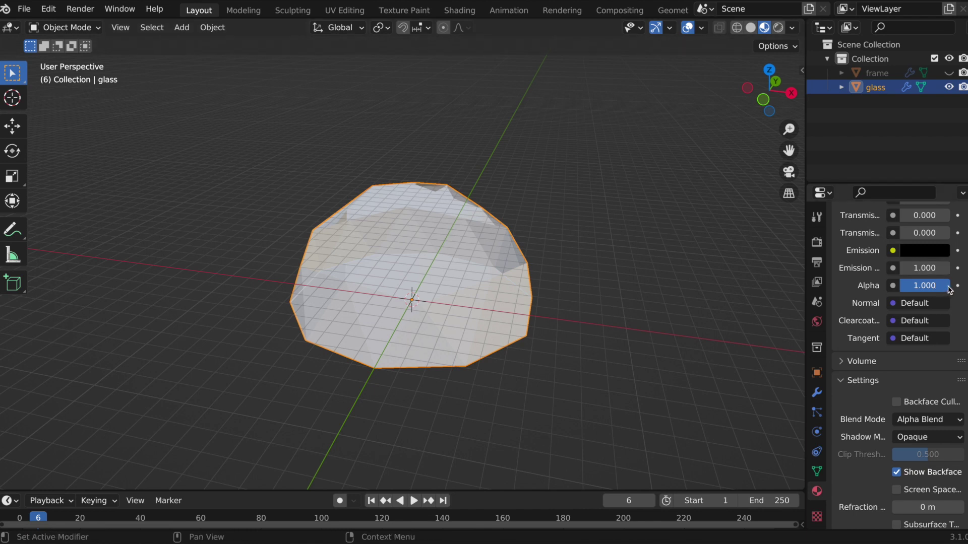
{"action": "left_click_drag", "start_coordinate": [947, 285], "coordinate": [906, 285]}
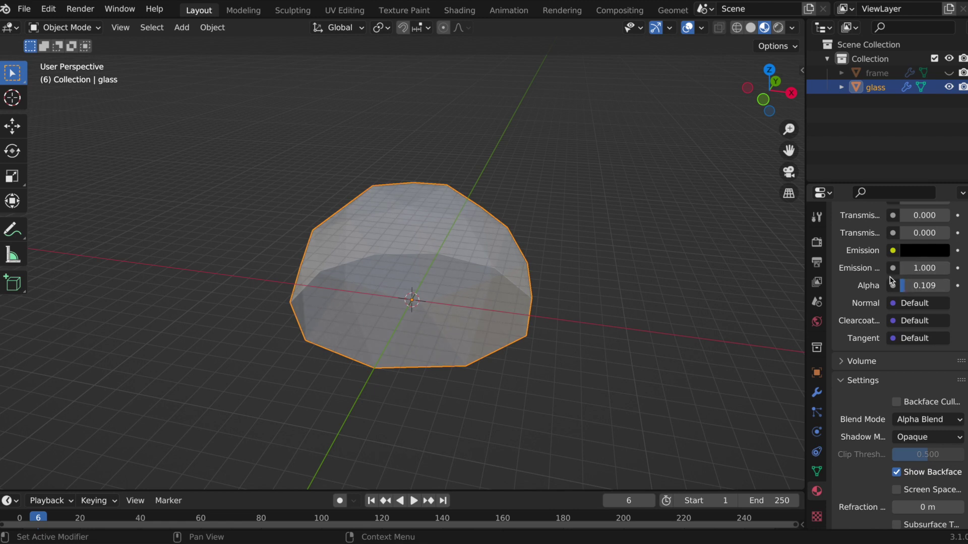
Lower the glass material's Roughness to 0.109.
{"action": "scroll", "coordinate": [891, 280], "scroll_direction": "up", "scroll_amount": 10}
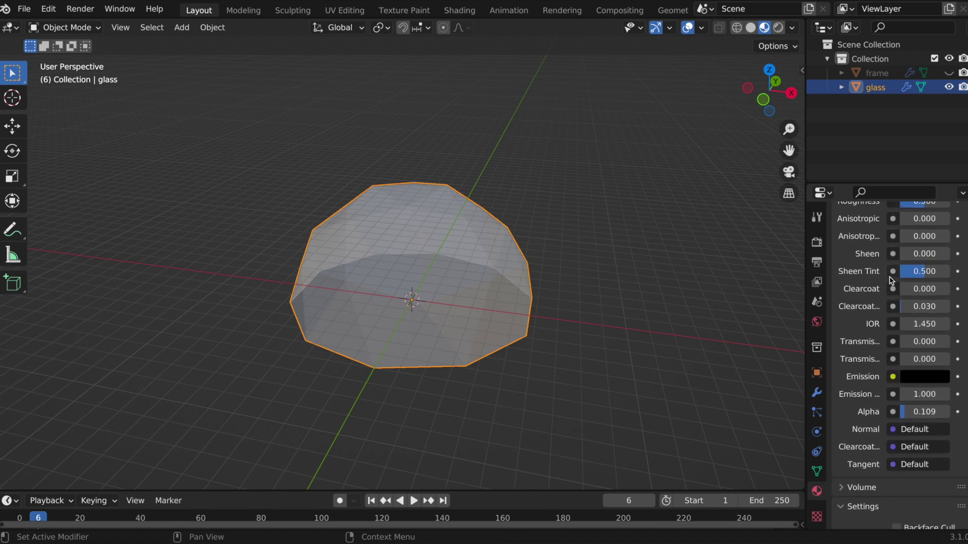
{"action": "scroll", "coordinate": [891, 280], "scroll_direction": "up", "scroll_amount": 10}
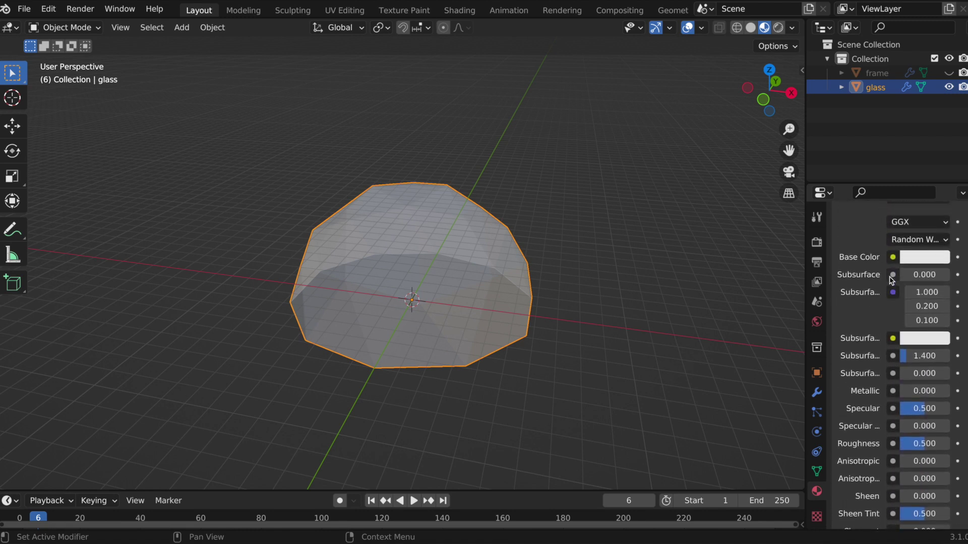
{"action": "scroll", "coordinate": [889, 280], "scroll_direction": "up", "scroll_amount": 7}
{"action": "scroll", "coordinate": [891, 281], "scroll_direction": "down", "scroll_amount": 8}
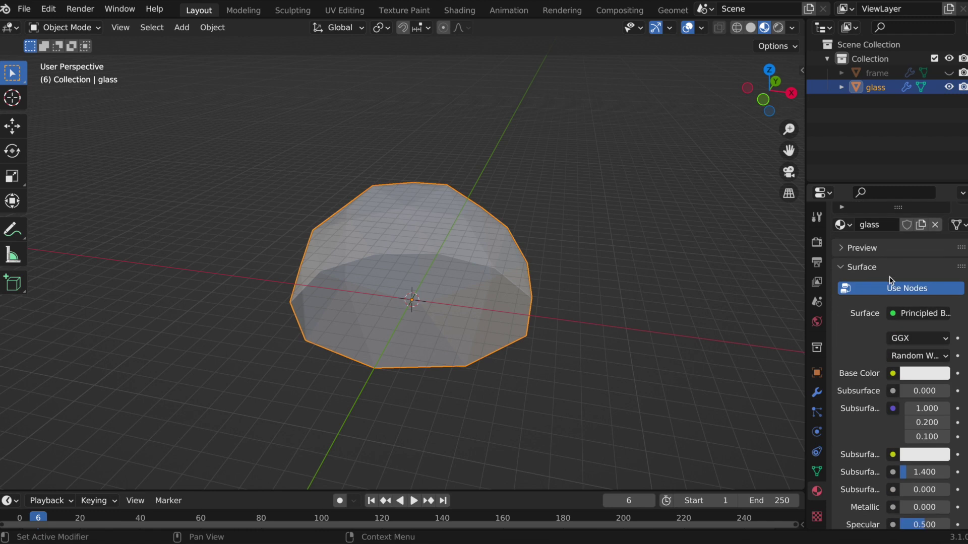
{"action": "scroll", "coordinate": [891, 280], "scroll_direction": "down", "scroll_amount": 4}
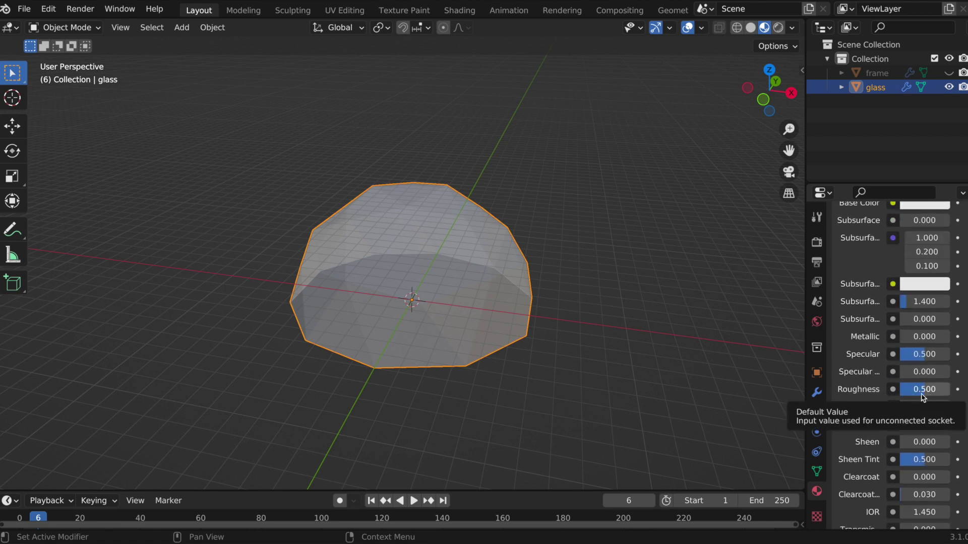
{"action": "left_click_drag", "start_coordinate": [915, 399], "coordinate": [904, 389]}
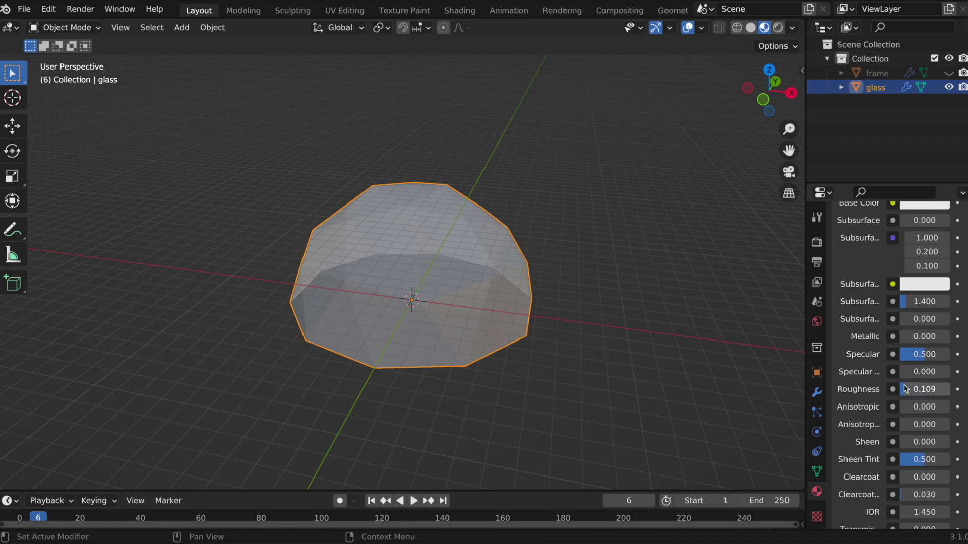
Set the glass material's Metallic to 0.696 and lower its Alpha to 0.043.
{"action": "left_click_drag", "start_coordinate": [908, 337], "coordinate": [945, 337]}
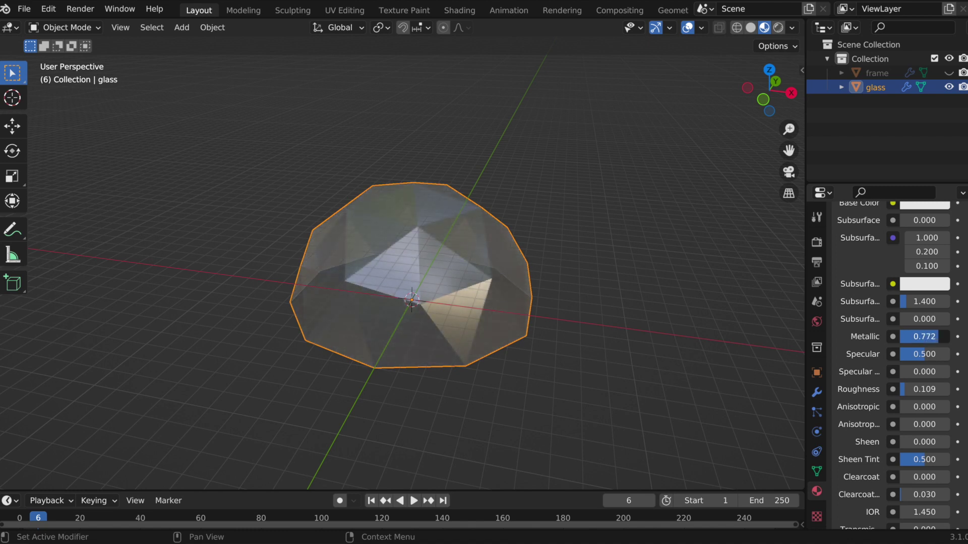
{"action": "scroll", "coordinate": [903, 423], "scroll_direction": "down", "scroll_amount": 10}
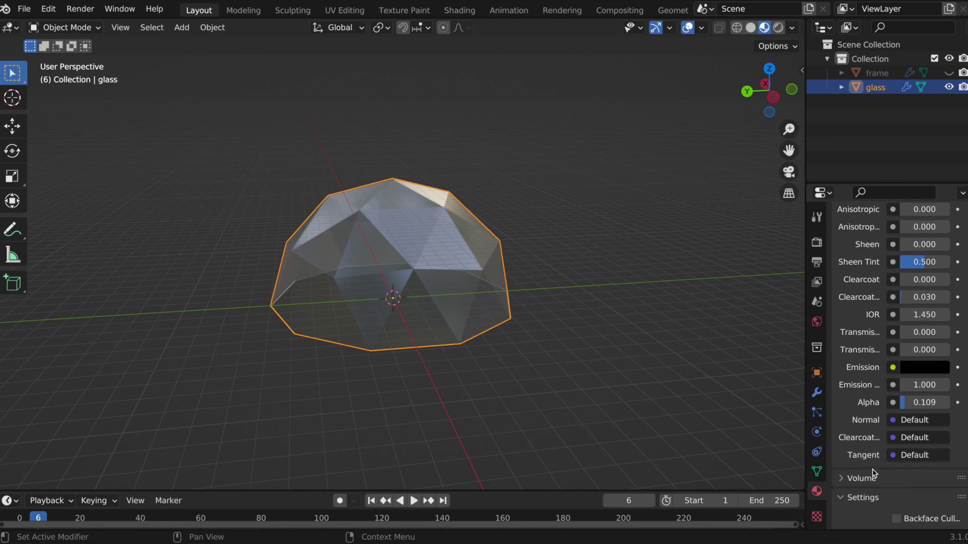
{"action": "mouse_move", "coordinate": [907, 402]}
{"action": "left_mouse_down"}
{"action": "mouse_move", "coordinate": [935, 402]}
{"action": "mouse_move", "coordinate": [902, 403]}
{"action": "left_mouse_up"}
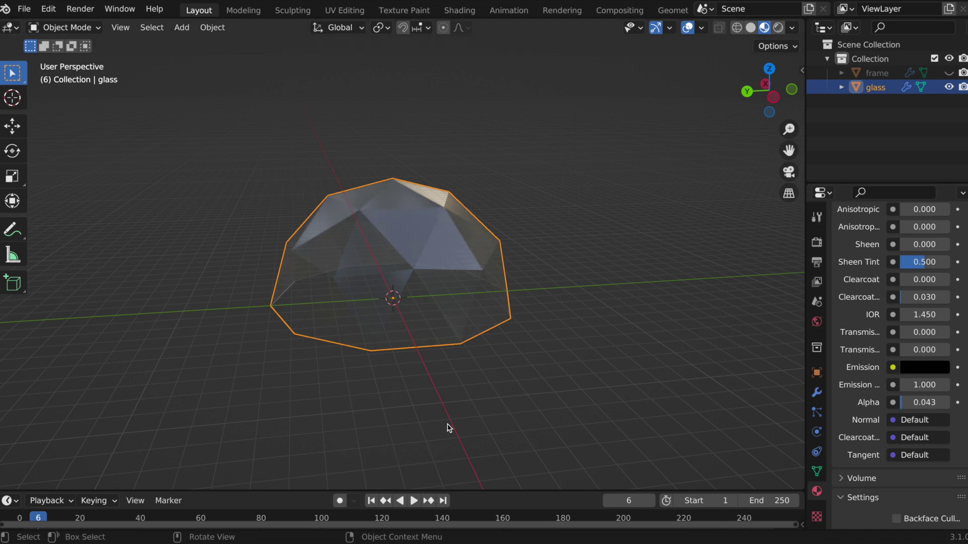
{"action": "scroll", "coordinate": [436, 378], "scroll_direction": "down", "scroll_amount": 5}
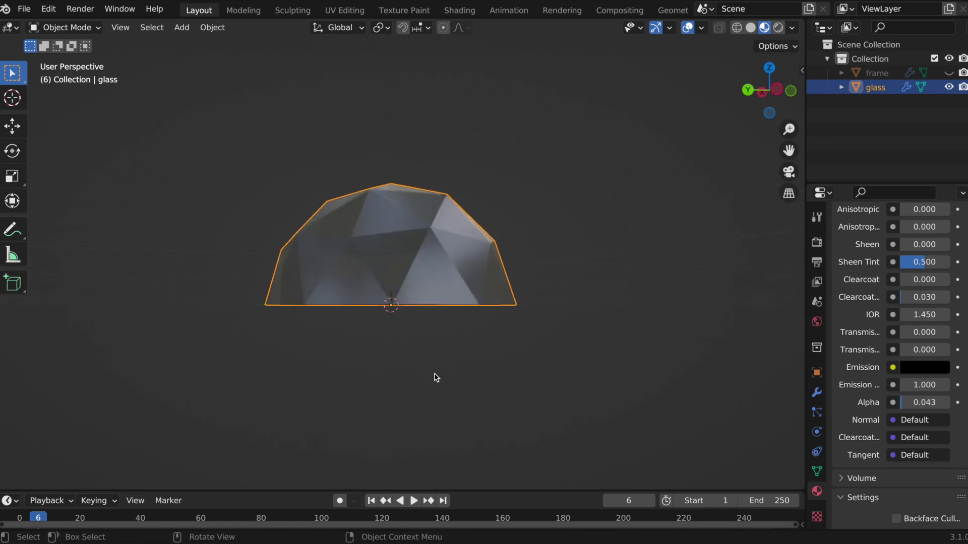
{"action": "scroll", "coordinate": [437, 378], "scroll_direction": "left", "scroll_amount": 10}
{"action": "scroll", "coordinate": [436, 378], "scroll_direction": "left", "scroll_amount": 6}
{"action": "scroll", "coordinate": [892, 257], "scroll_direction": "up", "scroll_amount": 8}
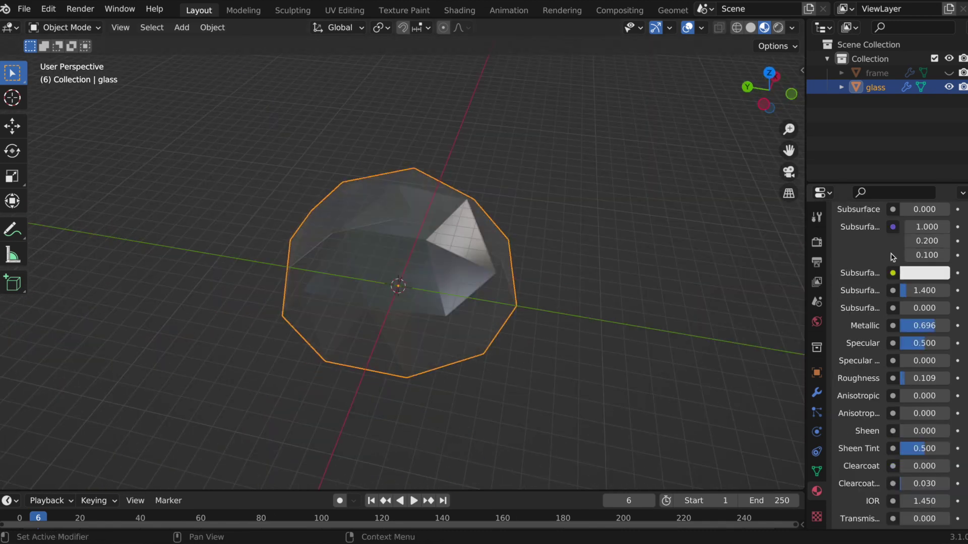
Change the glass material's Subsurface Color to a pale green tint.
{"action": "left_click", "coordinate": [930, 277]}
{"action": "left_click", "coordinate": [875, 173]}
{"action": "scroll", "coordinate": [863, 256], "scroll_direction": "down", "scroll_amount": 2}
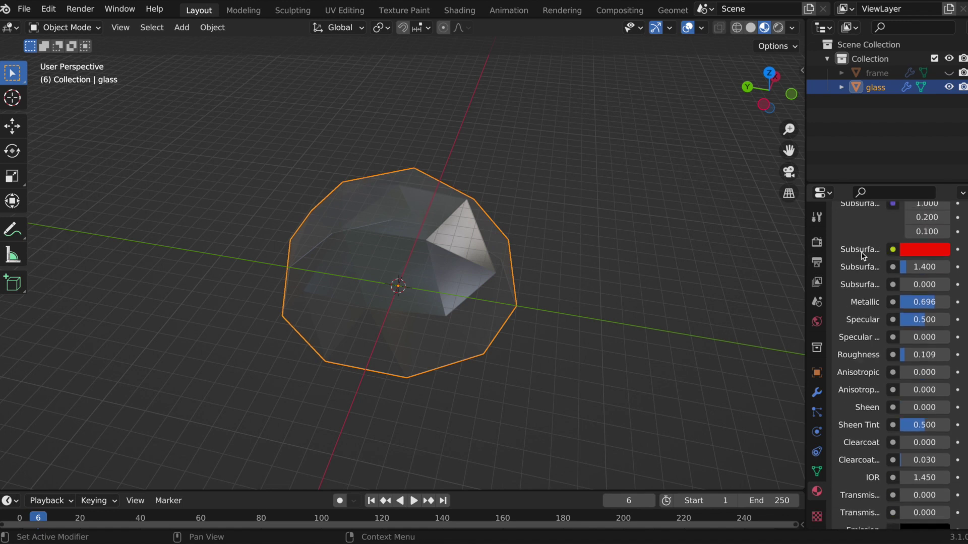
{"action": "scroll", "coordinate": [863, 256], "scroll_direction": "up", "scroll_amount": 5}
{"action": "left_click", "coordinate": [929, 356]}
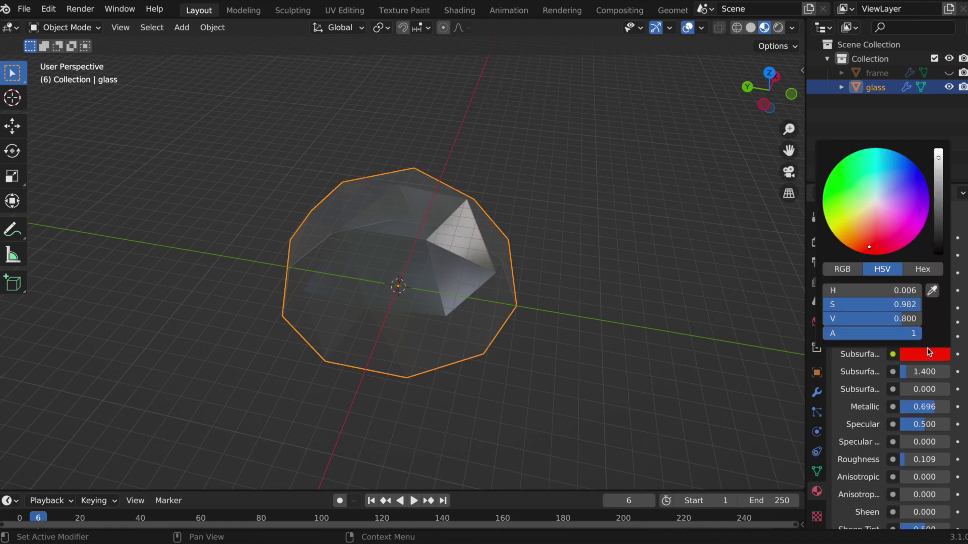
{"action": "left_click", "coordinate": [874, 202]}
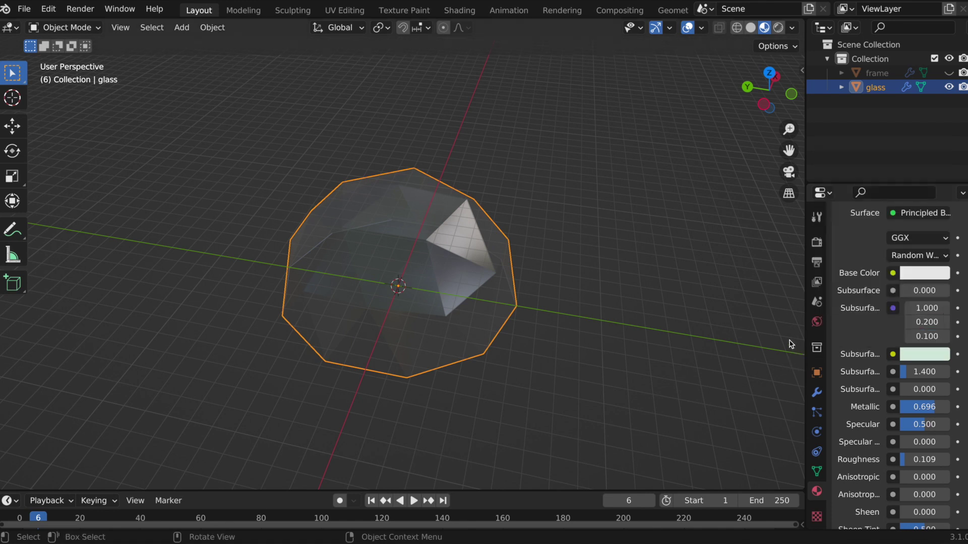
Set the glass material's Base Color to a saturated blue and make the frame object visible again.
{"action": "left_click", "coordinate": [924, 281]}
{"action": "left_click", "coordinate": [896, 107]}
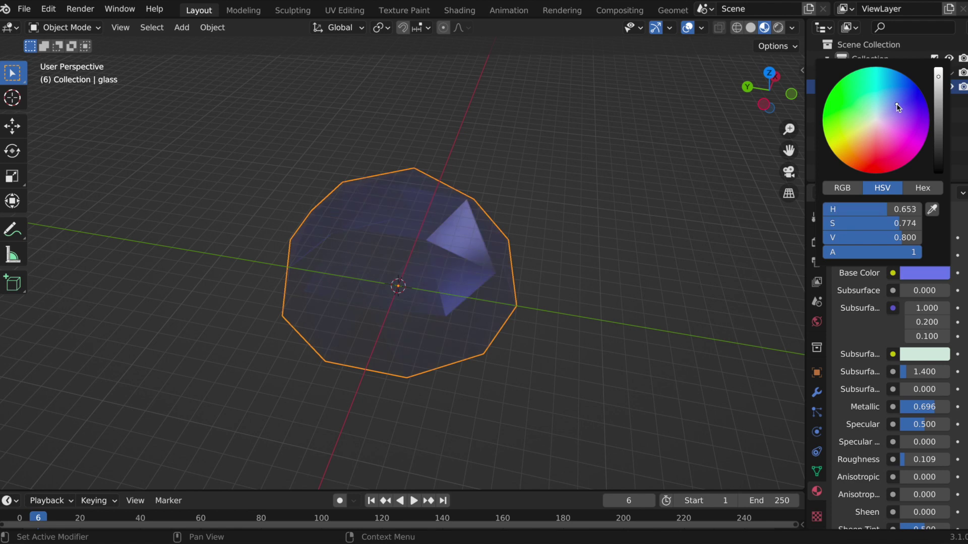
{"action": "left_click_drag", "start_coordinate": [891, 109], "coordinate": [887, 133]}
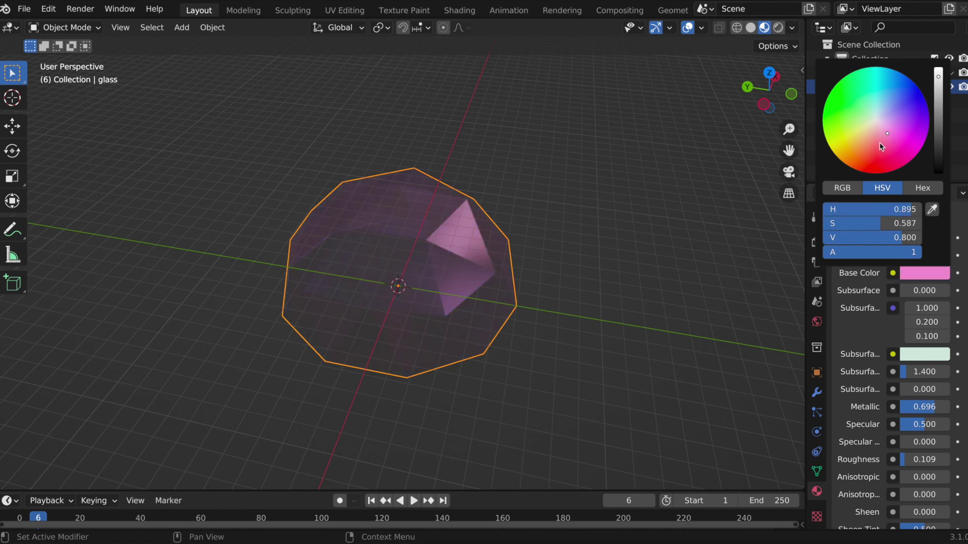
{"action": "middle_click_drag", "start_coordinate": [658, 287], "coordinate": [658, 288]}
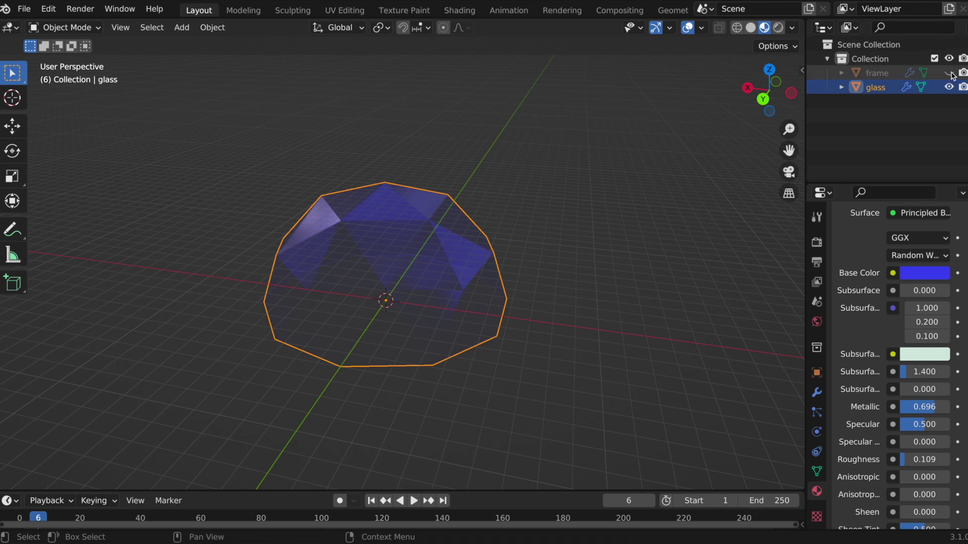
{"action": "left_click", "coordinate": [950, 74]}
Examine the white strut frame and blue glass panels of the dome from all around.
{"action": "middle_click_drag", "start_coordinate": [600, 287], "coordinate": [600, 290]}
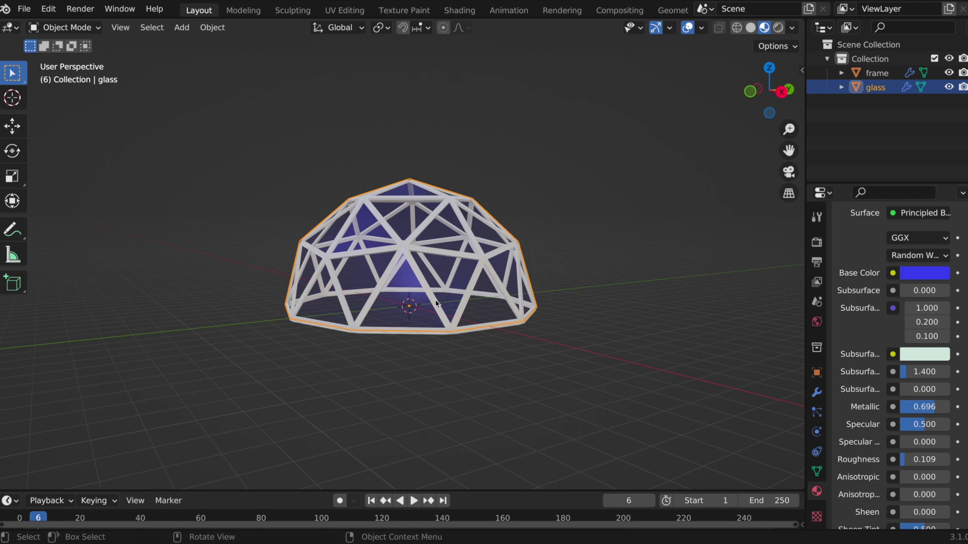
{"action": "middle_click_drag", "start_coordinate": [392, 326], "coordinate": [450, 392]}
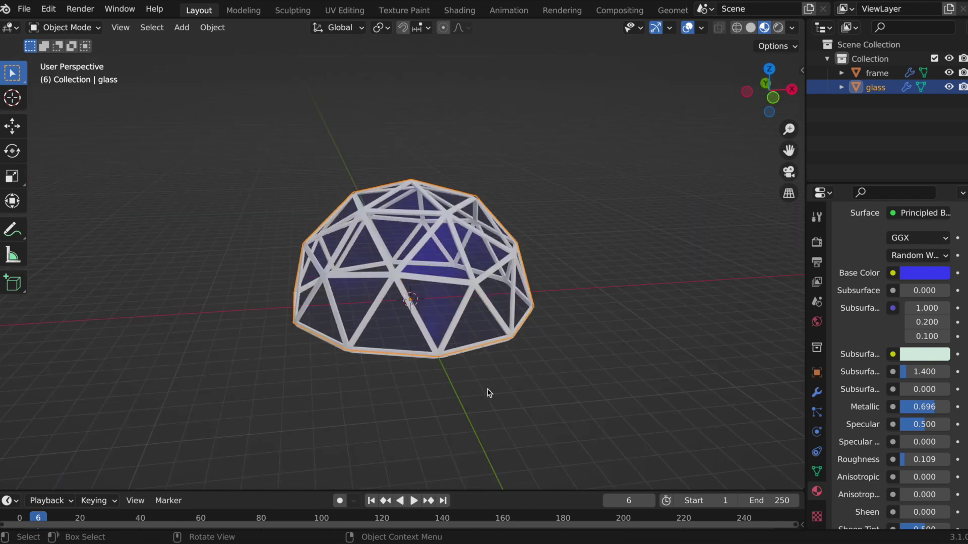
{"action": "middle_click_drag", "start_coordinate": [394, 393], "coordinate": [392, 393]}
{"action": "middle_click_drag", "start_coordinate": [304, 308], "coordinate": [467, 386]}
{"action": "scroll", "coordinate": [468, 386], "scroll_direction": "left", "scroll_amount": 10}
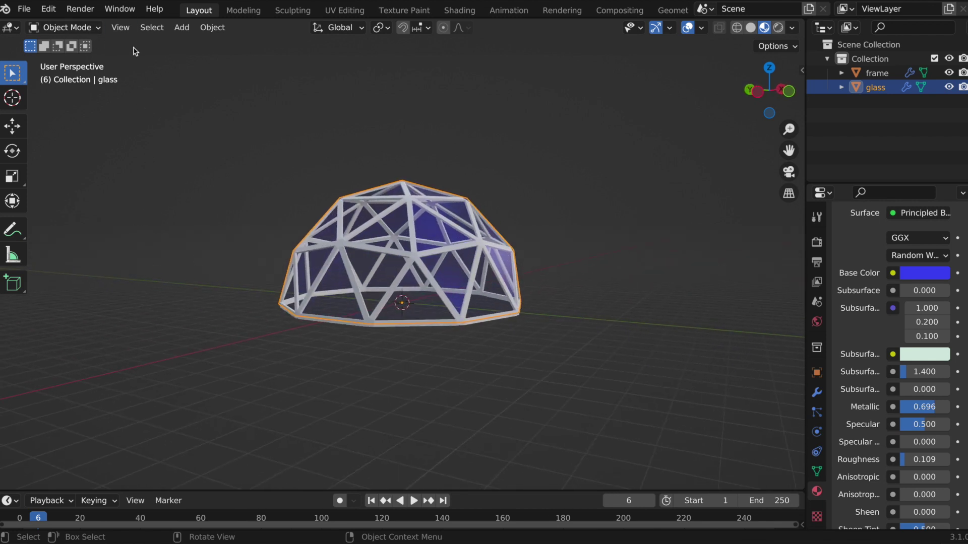
{"action": "scroll", "coordinate": [405, 333], "scroll_direction": "left", "scroll_amount": 10}
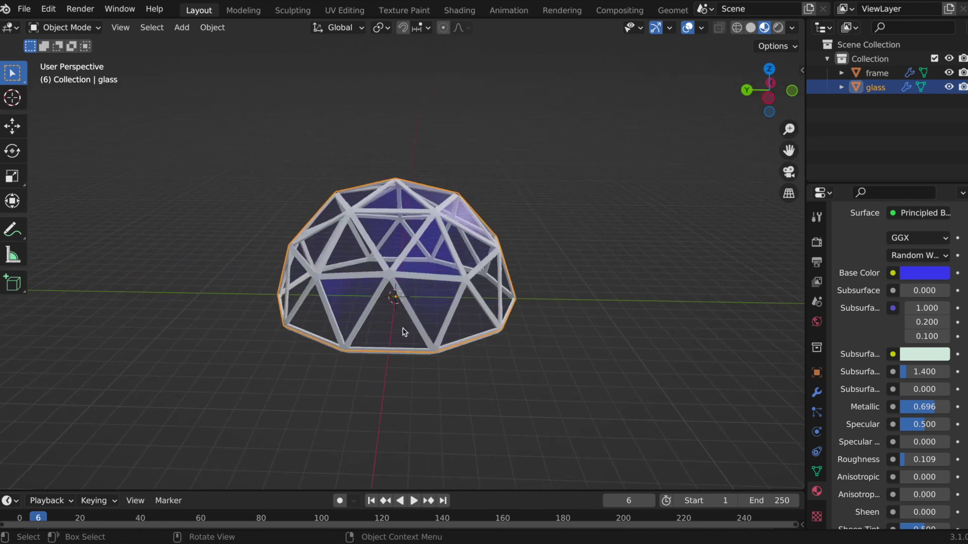
{"action": "scroll", "coordinate": [404, 332], "scroll_direction": "left", "scroll_amount": 5}
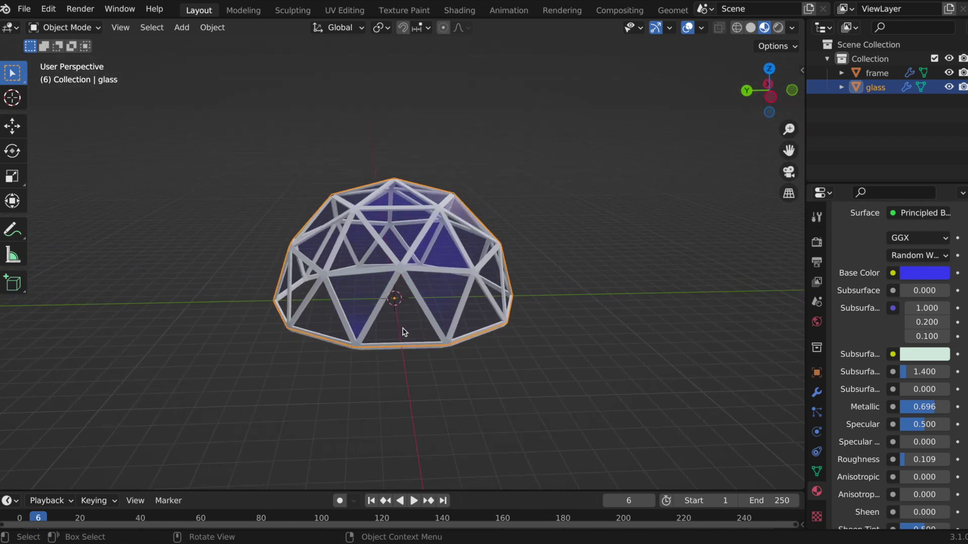
{"action": "scroll", "coordinate": [404, 332], "scroll_direction": "left", "scroll_amount": 4}
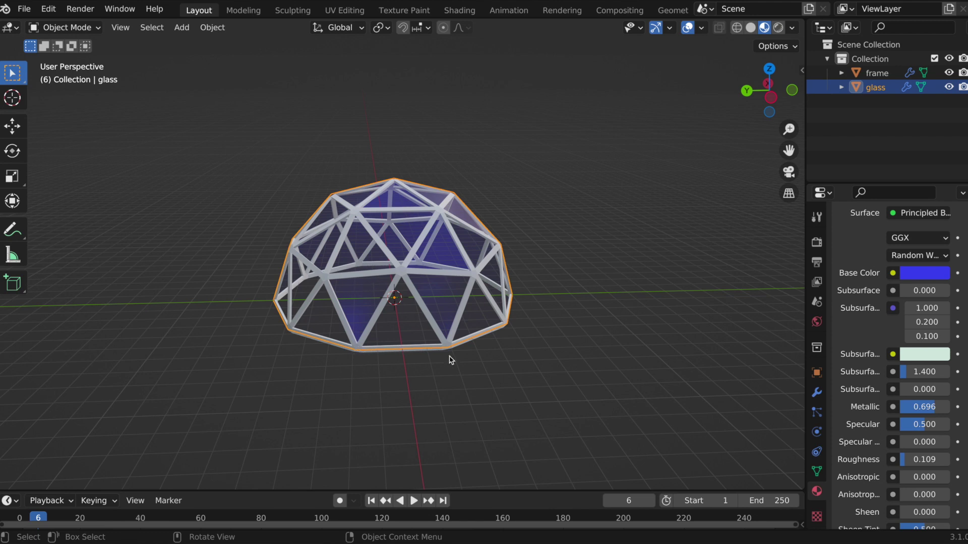
{"action": "scroll", "coordinate": [449, 359], "scroll_direction": "left", "scroll_amount": 10}
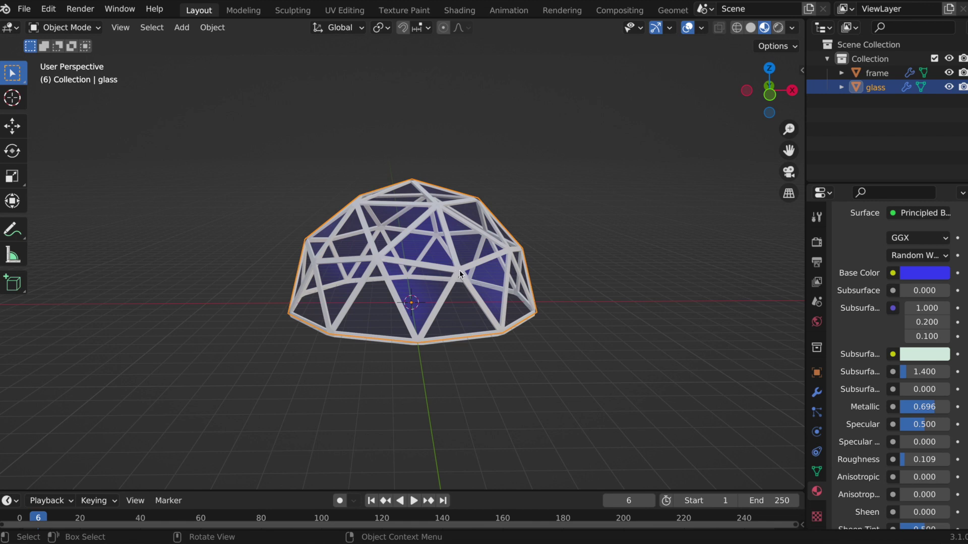
{"action": "scroll", "coordinate": [377, 261], "scroll_direction": "left", "scroll_amount": 10}
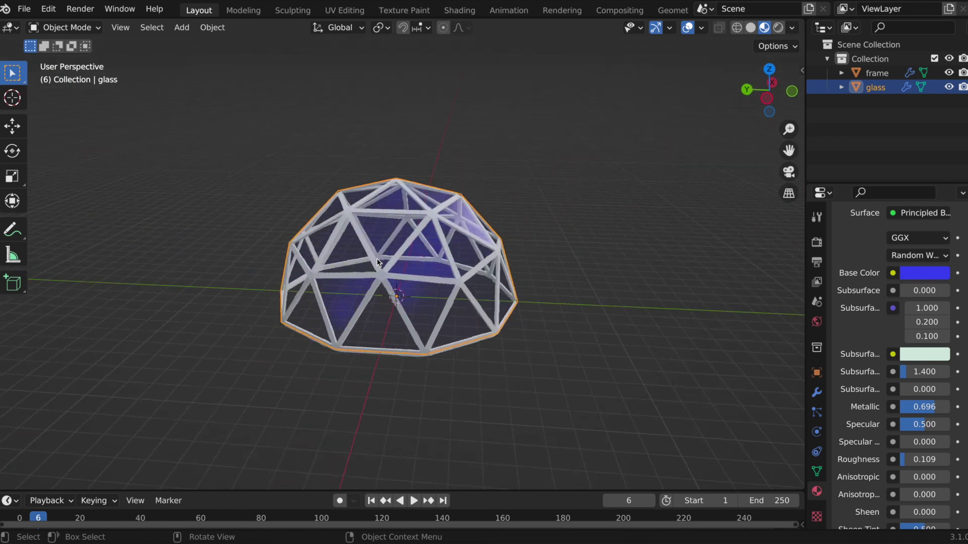
{"action": "scroll", "coordinate": [377, 261], "scroll_direction": "left", "scroll_amount": 5}
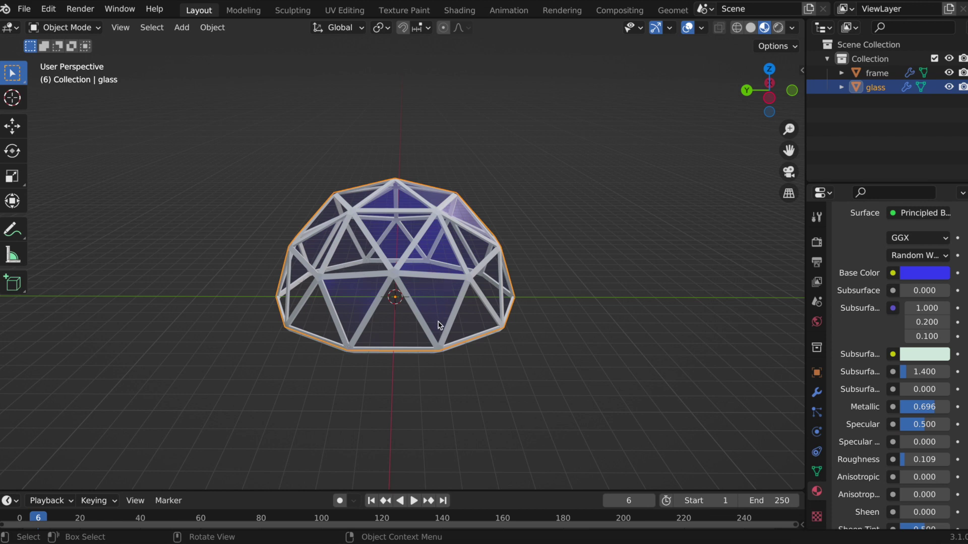
{"action": "scroll", "coordinate": [413, 362], "scroll_direction": "left", "scroll_amount": 10}
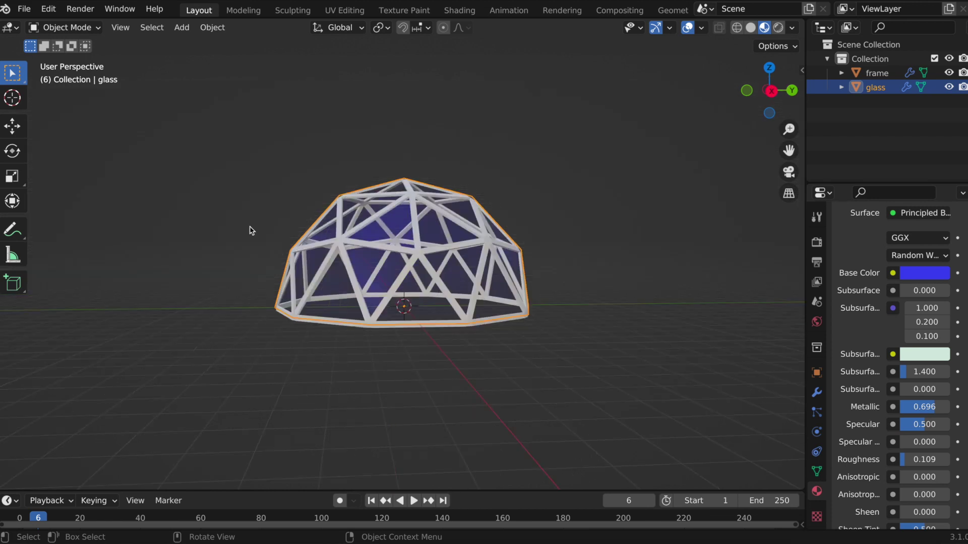
Add a 2 m cube mesh at the world origin inside the dome.
{"action": "left_click", "coordinate": [183, 29]}
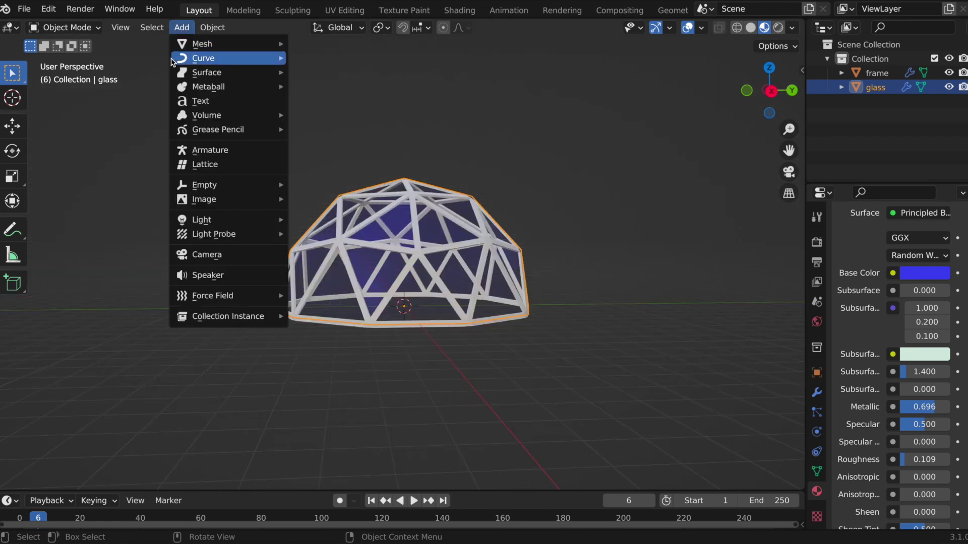
{"action": "mouse_move", "coordinate": [216, 46]}
{"action": "left_click", "coordinate": [336, 62]}
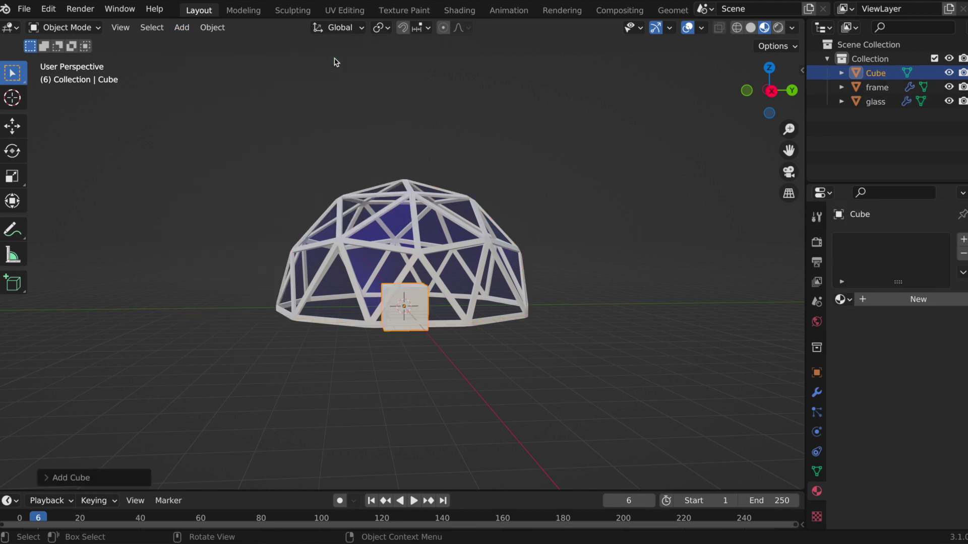
{"action": "left_click", "coordinate": [50, 477]}
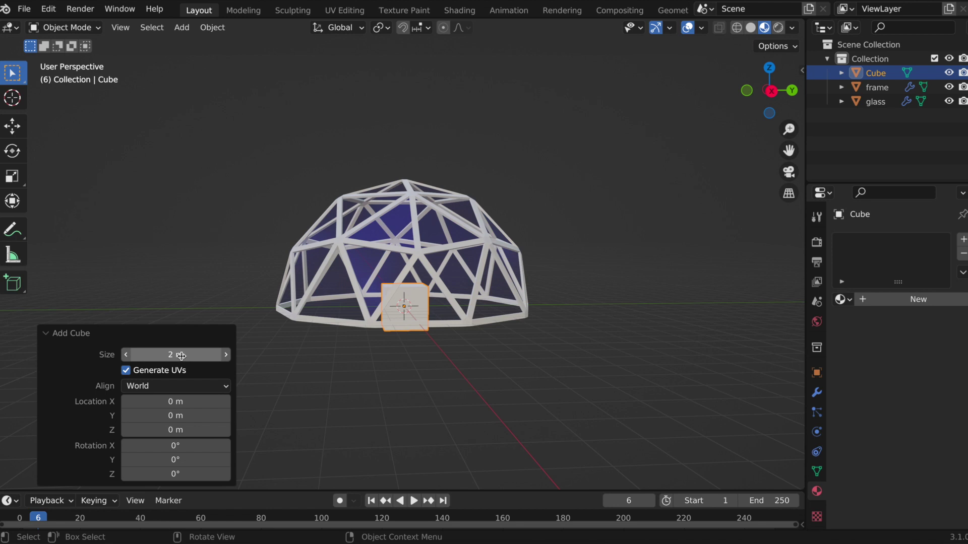
{"action": "left_click", "coordinate": [329, 378]}
{"action": "middle_click_drag", "start_coordinate": [328, 378], "coordinate": [428, 251]}
Move the cube along X to the dome's front edge and raise it along Z so its base sits near ground level.
{"action": "left_click", "coordinate": [19, 130]}
{"action": "middle_click_drag", "start_coordinate": [348, 321], "coordinate": [368, 292]}
{"action": "left_click", "coordinate": [416, 316]}
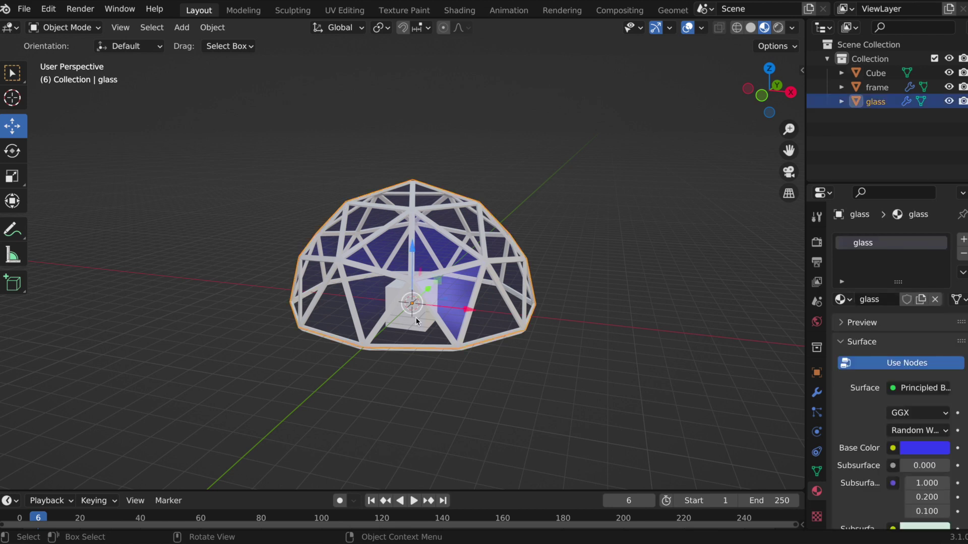
{"action": "left_click", "coordinate": [415, 317]}
{"action": "left_click_drag", "start_coordinate": [466, 308], "coordinate": [576, 309]}
{"action": "middle_click_drag", "start_coordinate": [568, 353], "coordinate": [517, 222]}
{"action": "left_click_drag", "start_coordinate": [516, 221], "coordinate": [516, 201]}
{"action": "left_click_drag", "start_coordinate": [516, 201], "coordinate": [516, 219]}
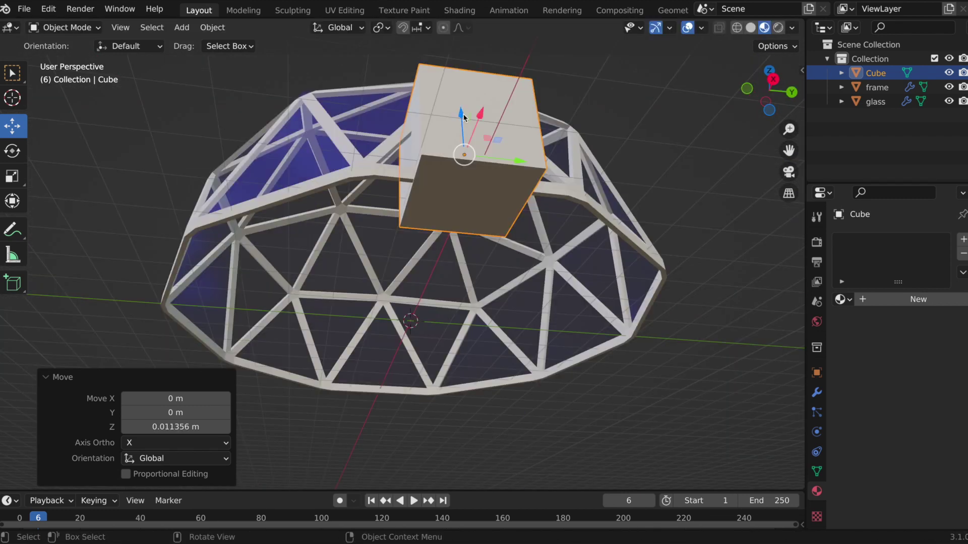
{"action": "middle_click_drag", "start_coordinate": [549, 267], "coordinate": [435, 400]}
{"action": "middle_click_drag", "start_coordinate": [426, 232], "coordinate": [439, 261]}
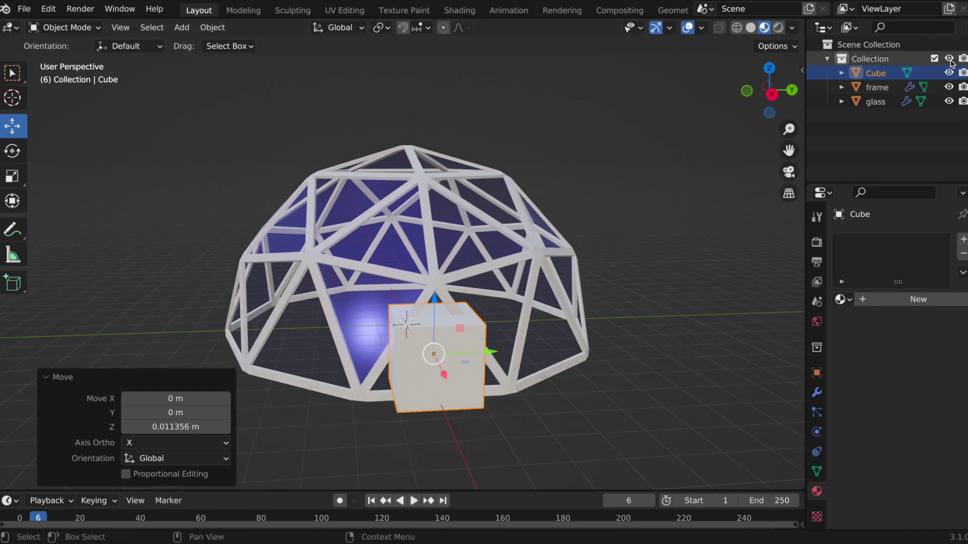
Hide the glass object and scale the cube by 0.802 along Y and 1.075 along Z.
{"action": "left_click", "coordinate": [949, 102]}
{"action": "middle_click_drag", "start_coordinate": [637, 457], "coordinate": [637, 458]}
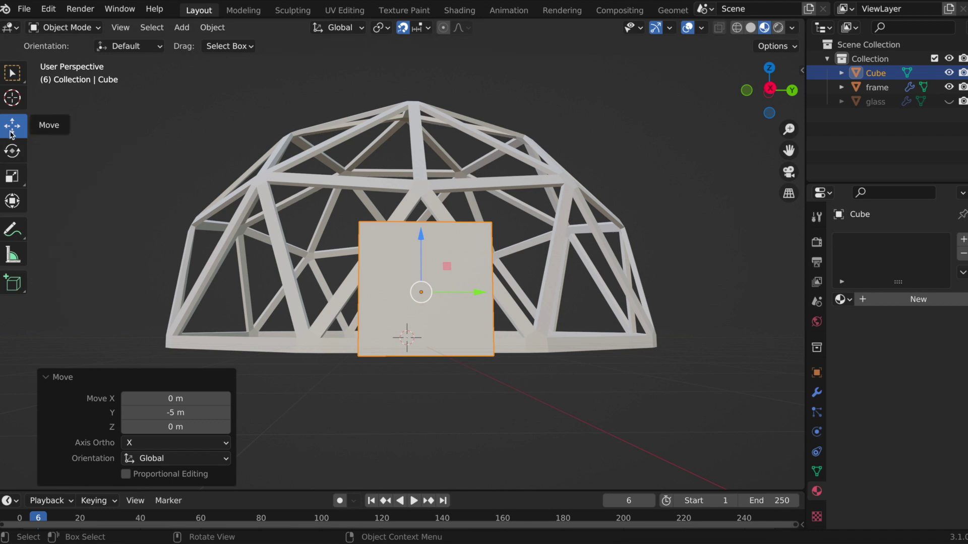
{"action": "left_click", "coordinate": [12, 175]}
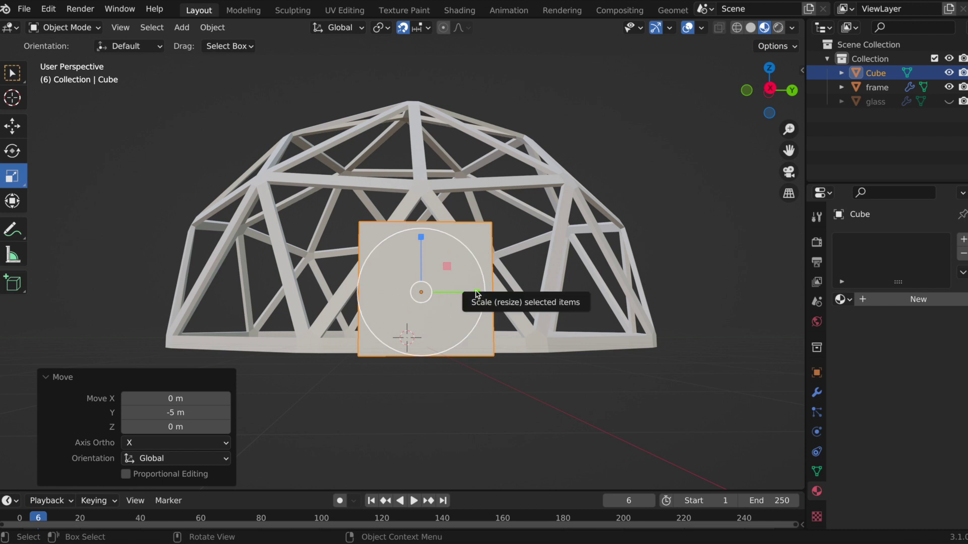
{"action": "left_click_drag", "start_coordinate": [476, 290], "coordinate": [462, 286]}
{"action": "middle_click_drag", "start_coordinate": [464, 296], "coordinate": [421, 287]}
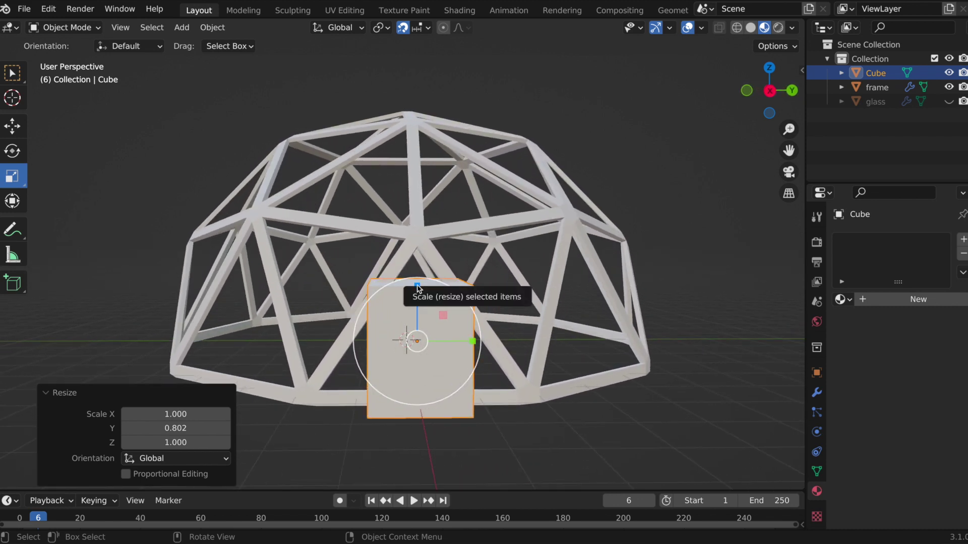
{"action": "left_click_drag", "start_coordinate": [418, 288], "coordinate": [418, 283]}
{"action": "middle_click_drag", "start_coordinate": [433, 309], "coordinate": [454, 342]}
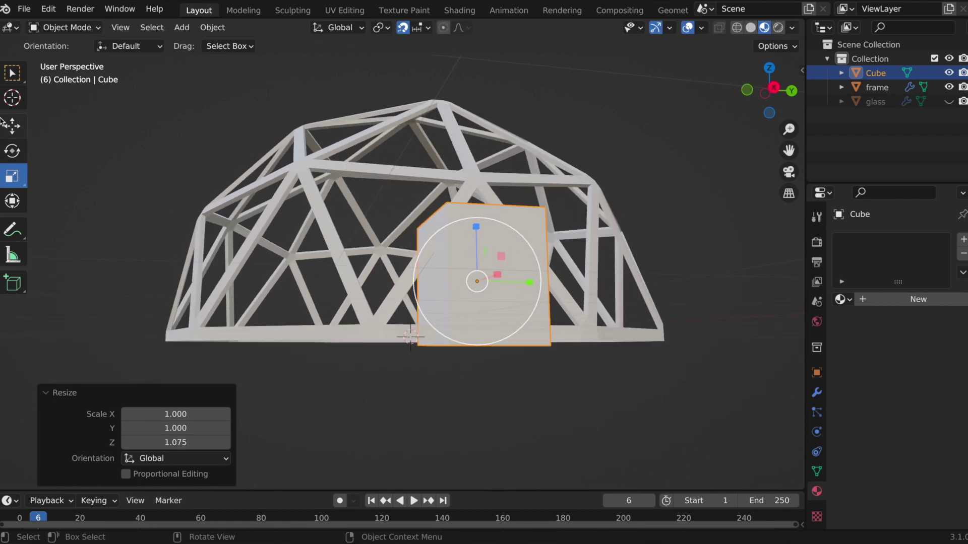
Turn off snapping and raise the cube by about 0.09 m along Z.
{"action": "left_click", "coordinate": [14, 129]}
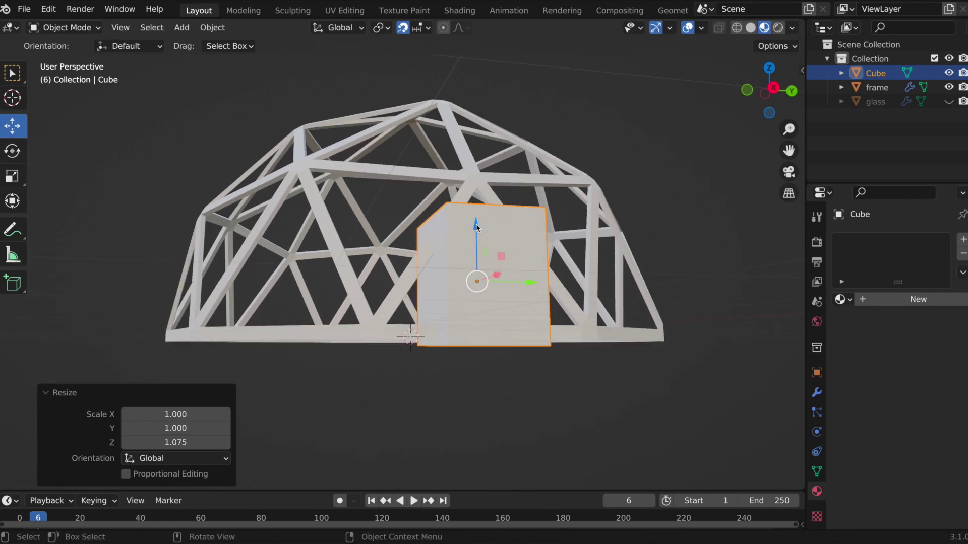
{"action": "left_click_drag", "start_coordinate": [476, 222], "coordinate": [477, 215]}
{"action": "left_click", "coordinate": [403, 27]}
{"action": "middle_click_drag", "start_coordinate": [438, 76], "coordinate": [460, 124]}
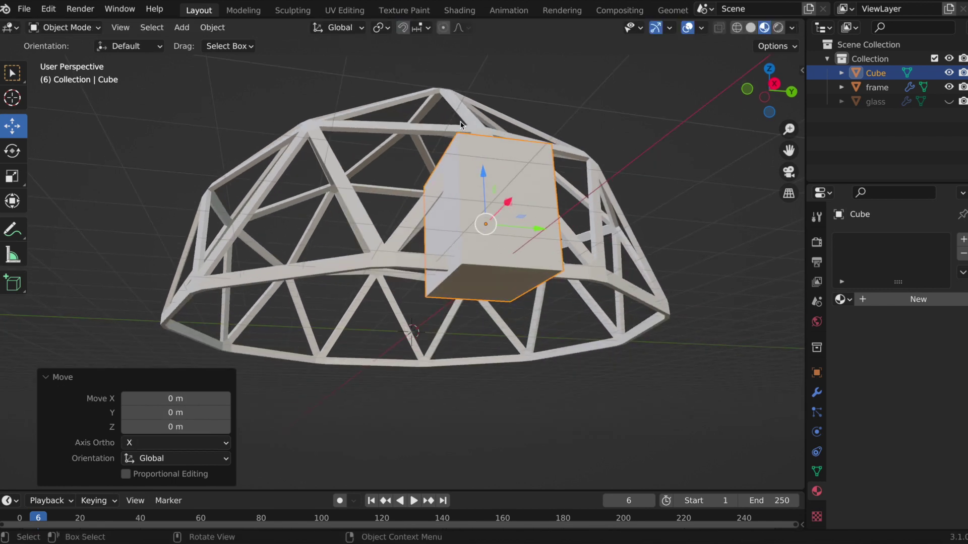
{"action": "left_click_drag", "start_coordinate": [483, 174], "coordinate": [482, 167]}
{"action": "middle_click_drag", "start_coordinate": [482, 168], "coordinate": [430, 393]}
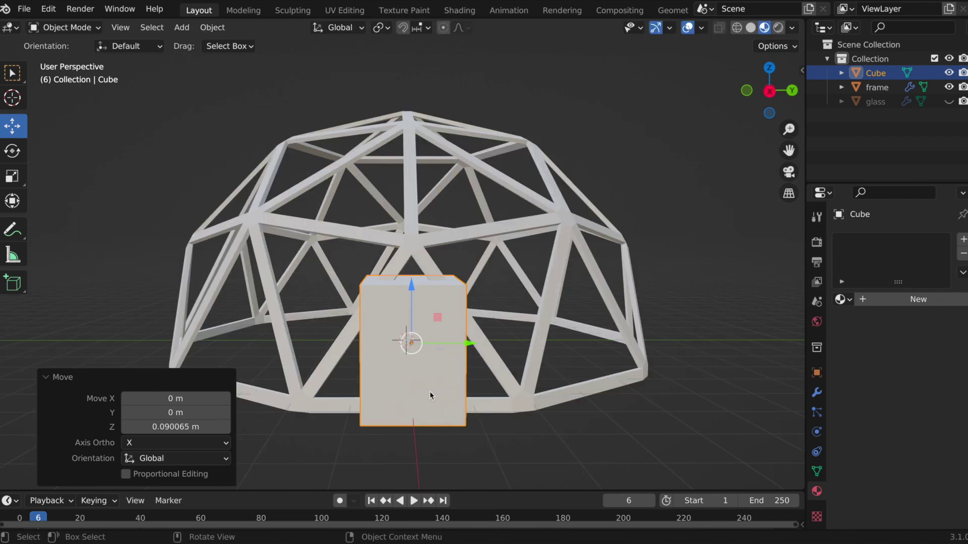
{"action": "left_click", "coordinate": [430, 391]}
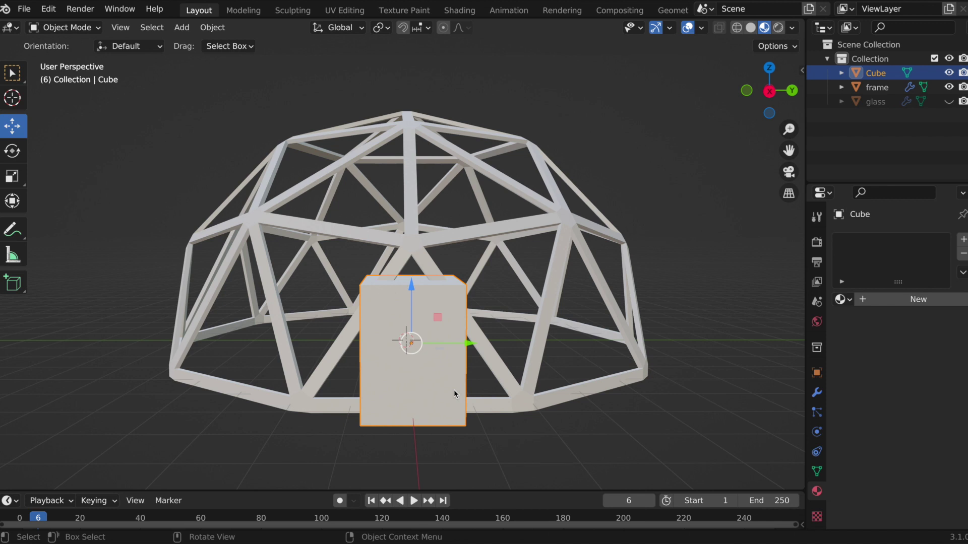
Duplicate the entrance cube in place, turn on snapping and move the copy 8 m along Y, clear of the dome.
{"action": "key", "text": "ctrl+c"}
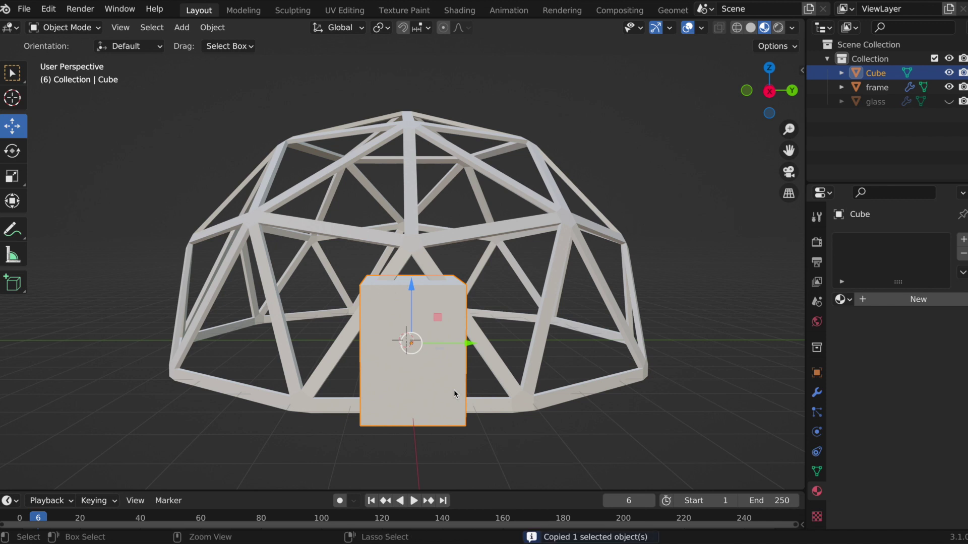
{"action": "key", "text": "ctrl+v"}
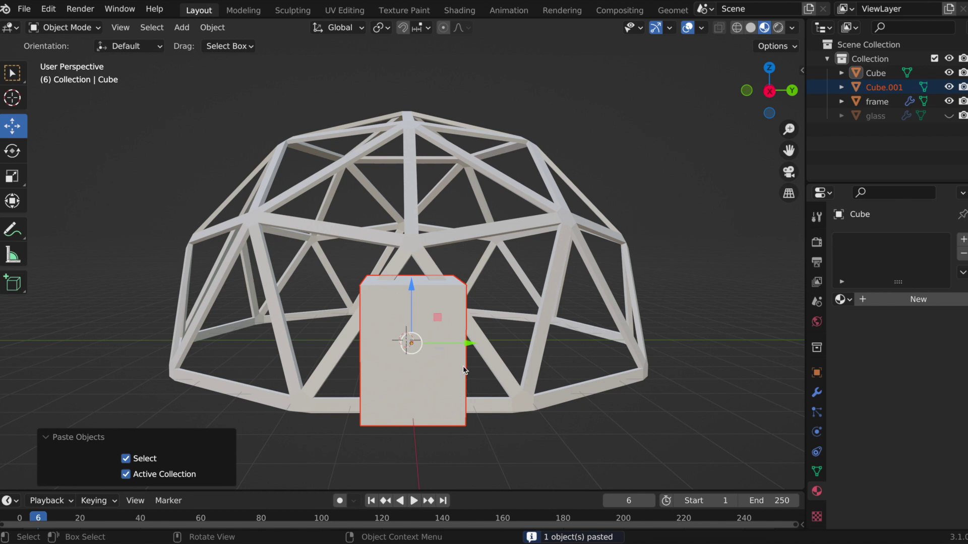
{"action": "left_click", "coordinate": [402, 27]}
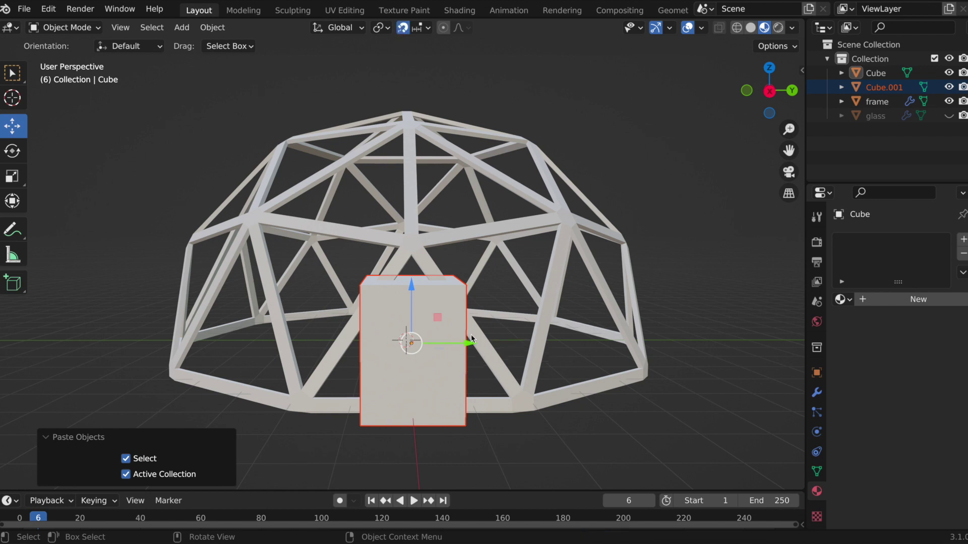
{"action": "left_click_drag", "start_coordinate": [466, 343], "coordinate": [104, 319]}
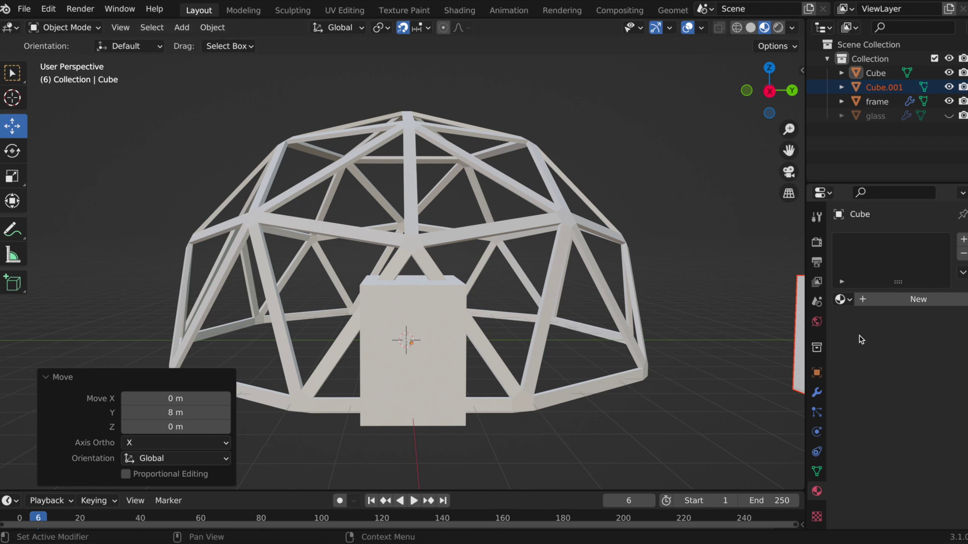
Apply the Solidify modifier on the frame object.
{"action": "left_click", "coordinate": [518, 401]}
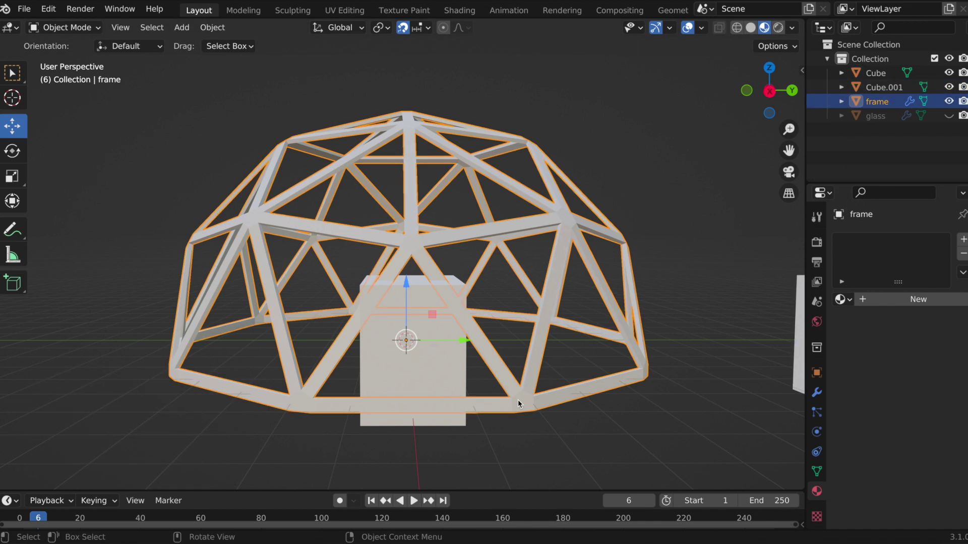
{"action": "left_click", "coordinate": [817, 392]}
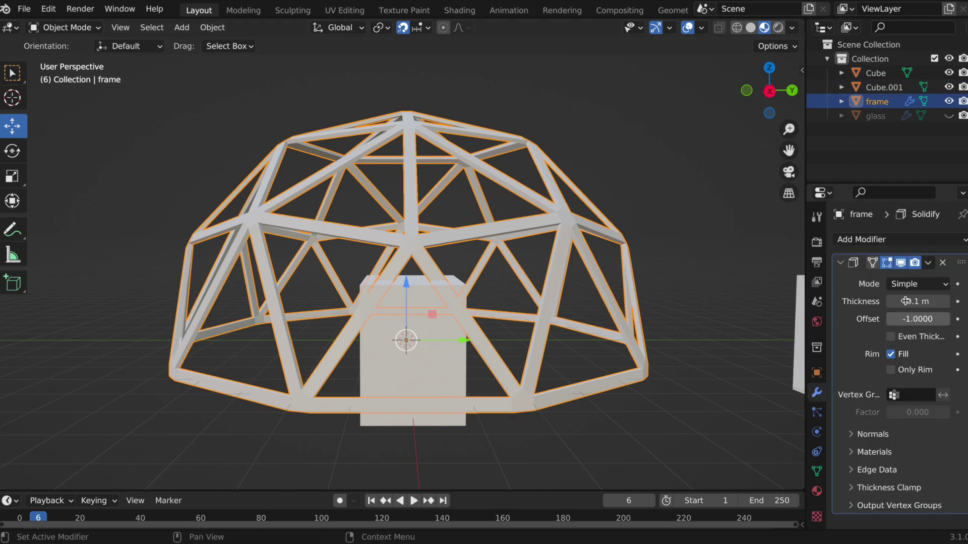
{"action": "left_click", "coordinate": [928, 263]}
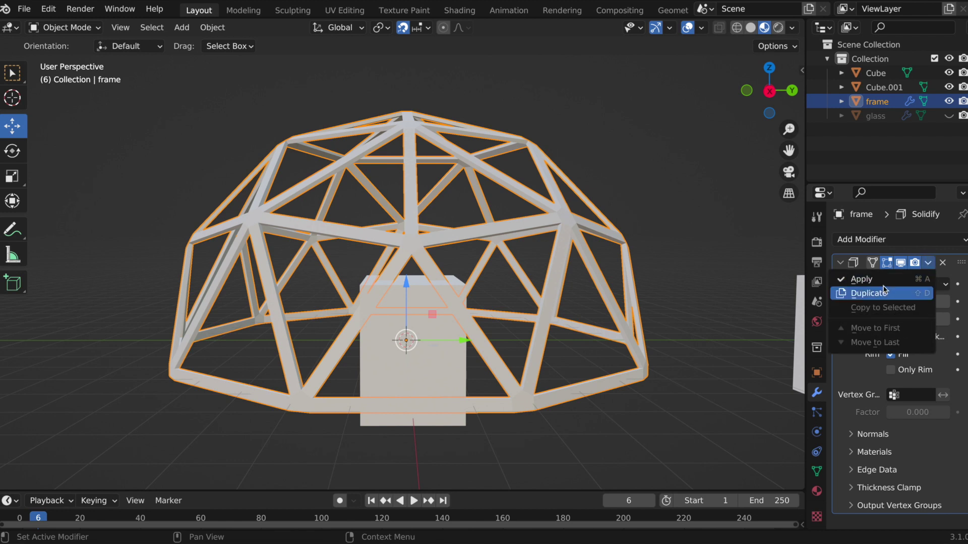
{"action": "left_click", "coordinate": [864, 279]}
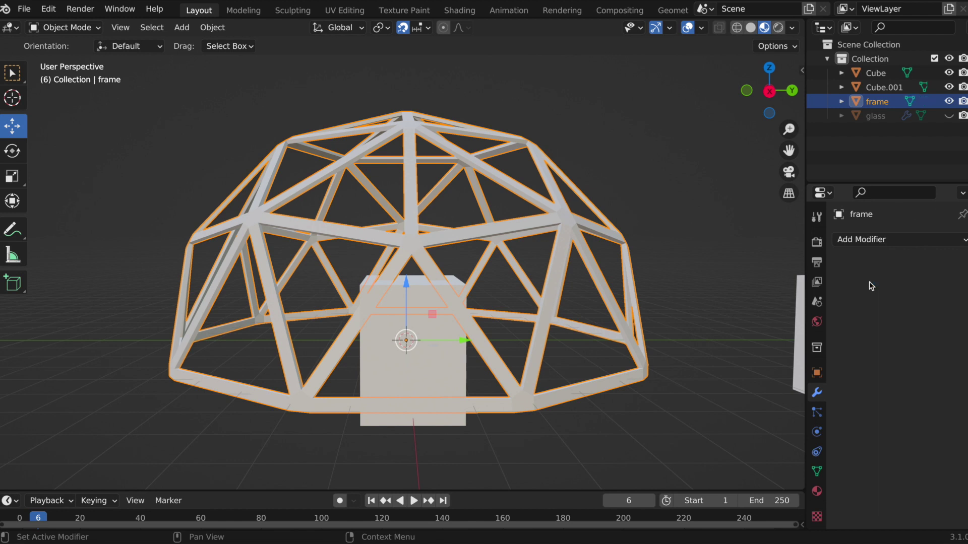
Add a Boolean modifier set to Difference on the frame, with the original Cube at the entrance as the cutting object.
{"action": "left_click", "coordinate": [920, 241]}
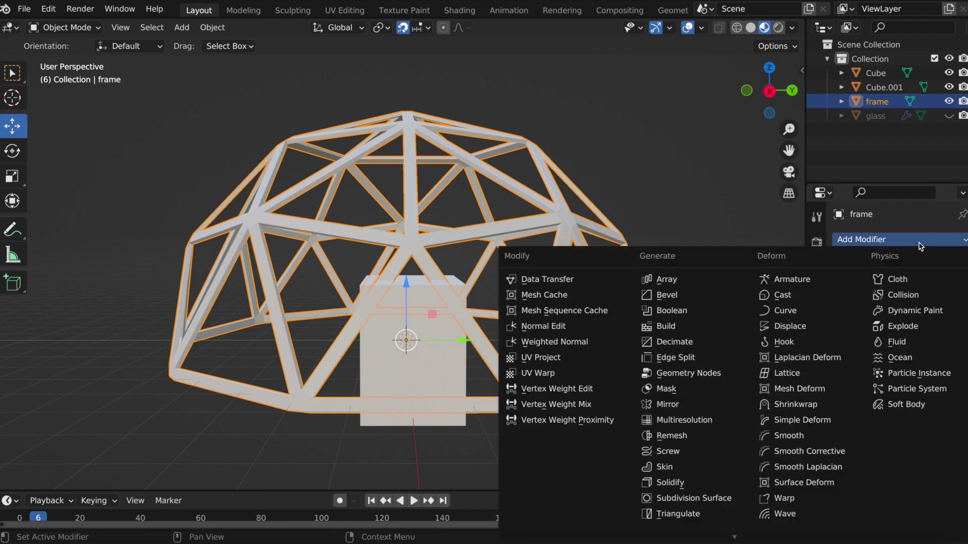
{"action": "scroll", "coordinate": [709, 533], "scroll_direction": "down", "scroll_amount": 2}
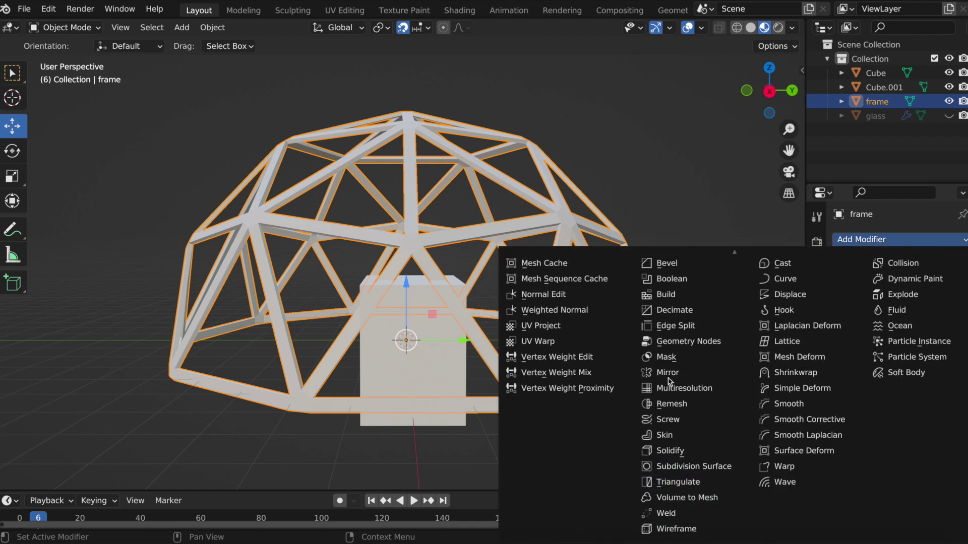
{"action": "left_click", "coordinate": [681, 286]}
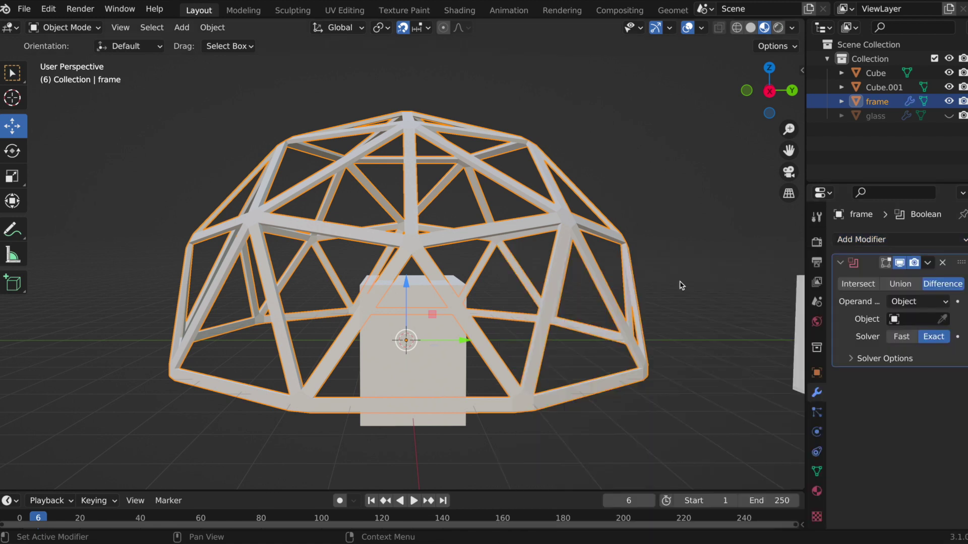
{"action": "left_click", "coordinate": [941, 321]}
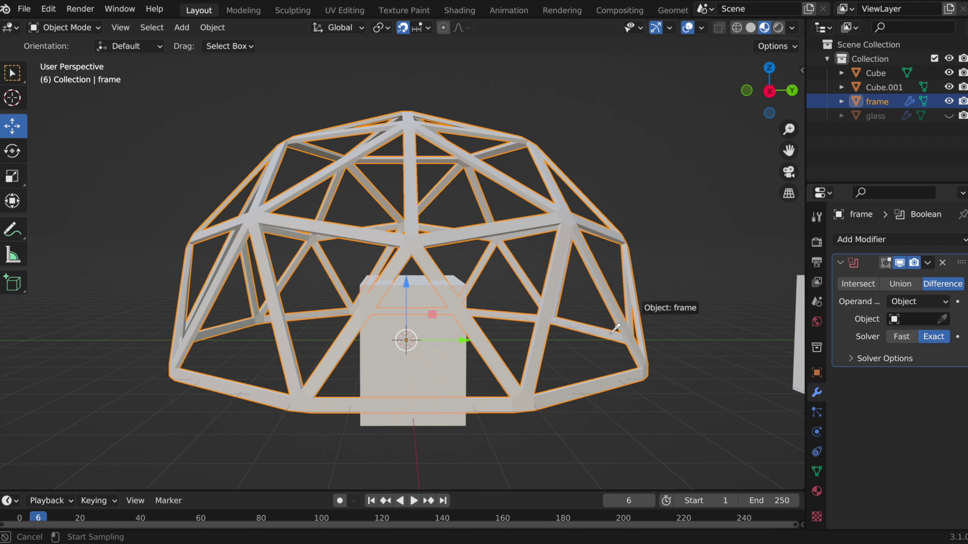
{"action": "left_click", "coordinate": [401, 376]}
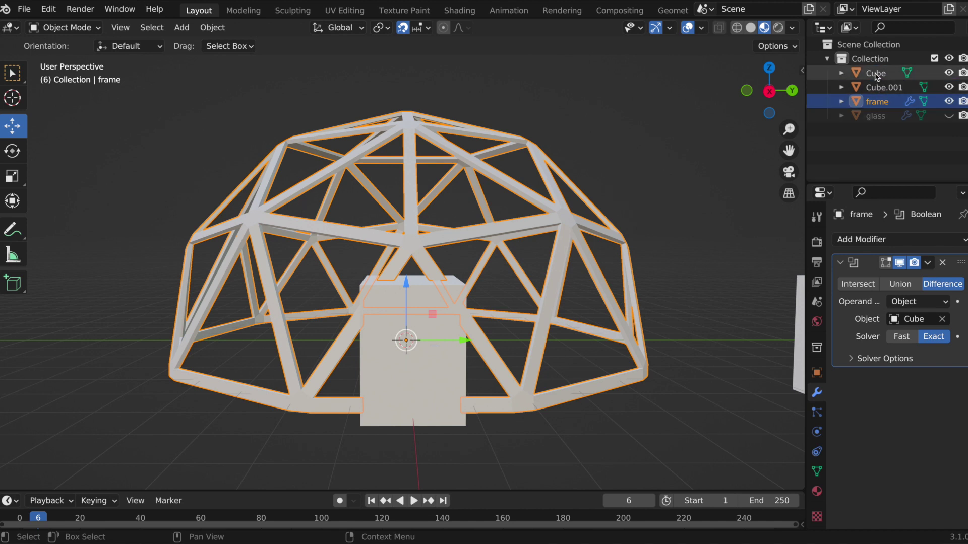
Parent the original Cube to the frame and hide it in the viewport.
{"action": "left_click_drag", "start_coordinate": [877, 77], "coordinate": [863, 104]}
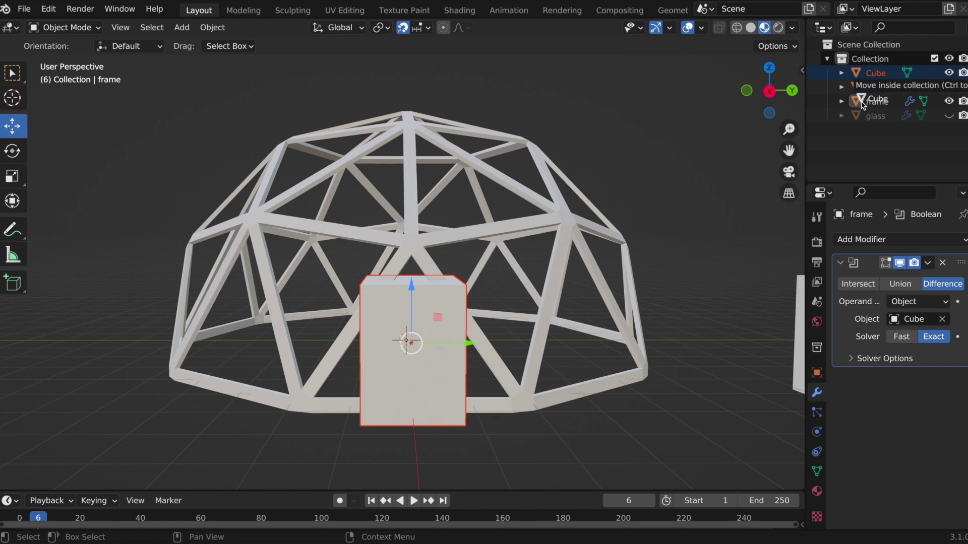
{"action": "left_click_drag", "start_coordinate": [863, 103], "coordinate": [862, 104]}
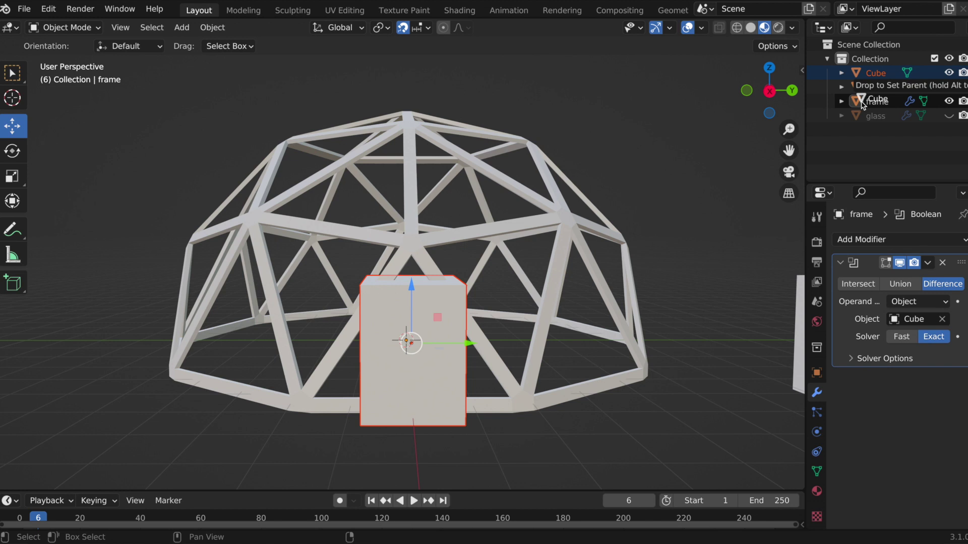
{"action": "left_click_drag", "start_coordinate": [863, 104], "coordinate": [862, 104]}
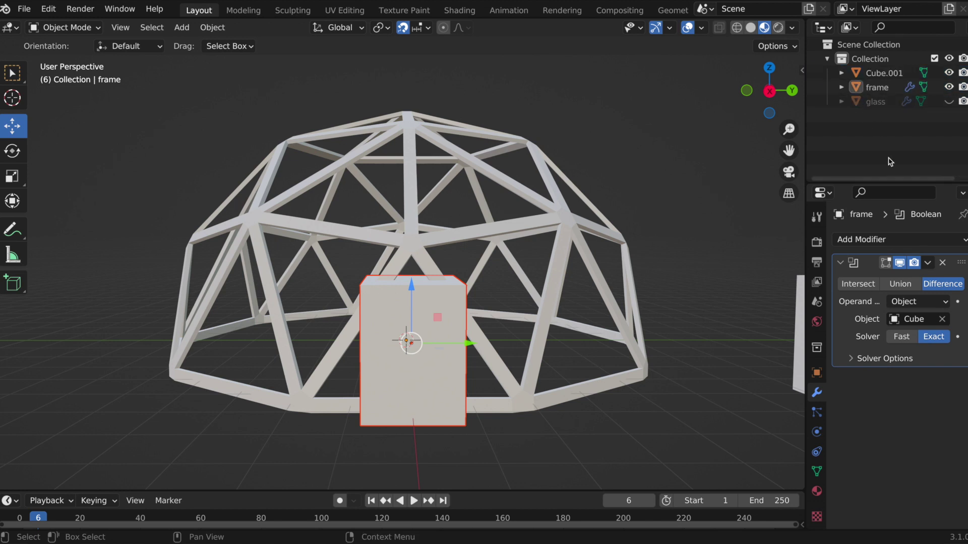
{"action": "left_click", "coordinate": [842, 87]}
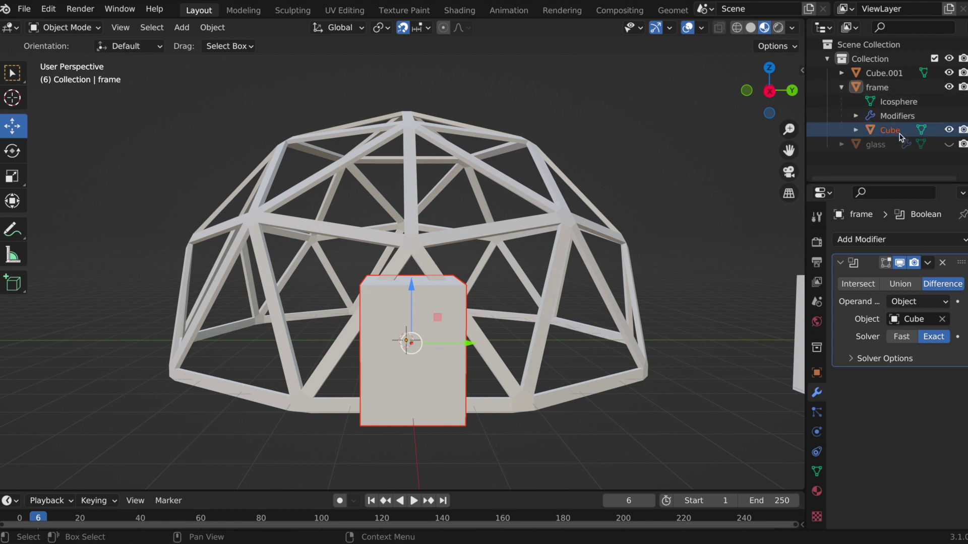
{"action": "left_click", "coordinate": [948, 130]}
{"action": "middle_click_drag", "start_coordinate": [623, 404], "coordinate": [525, 393]}
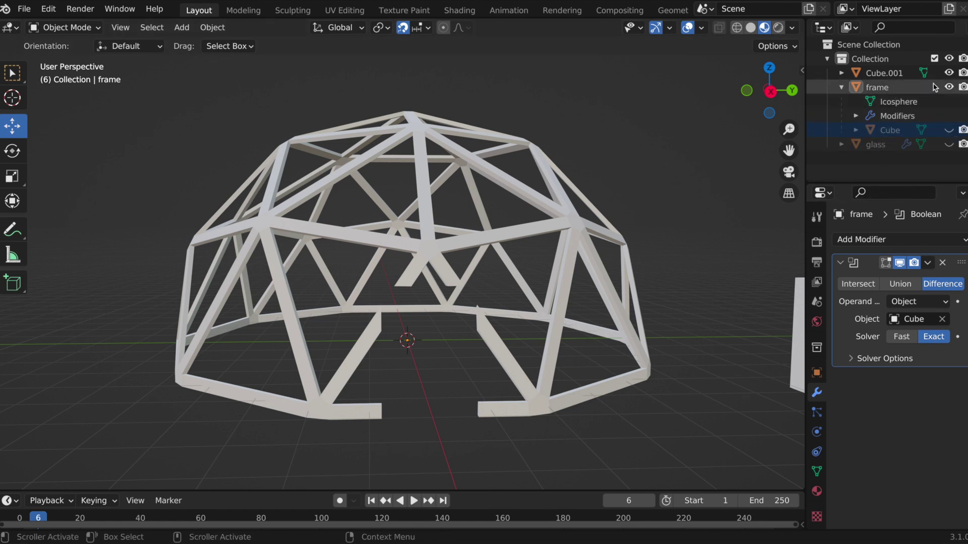
Hide the frame and make the glass object visible.
{"action": "left_click", "coordinate": [949, 88]}
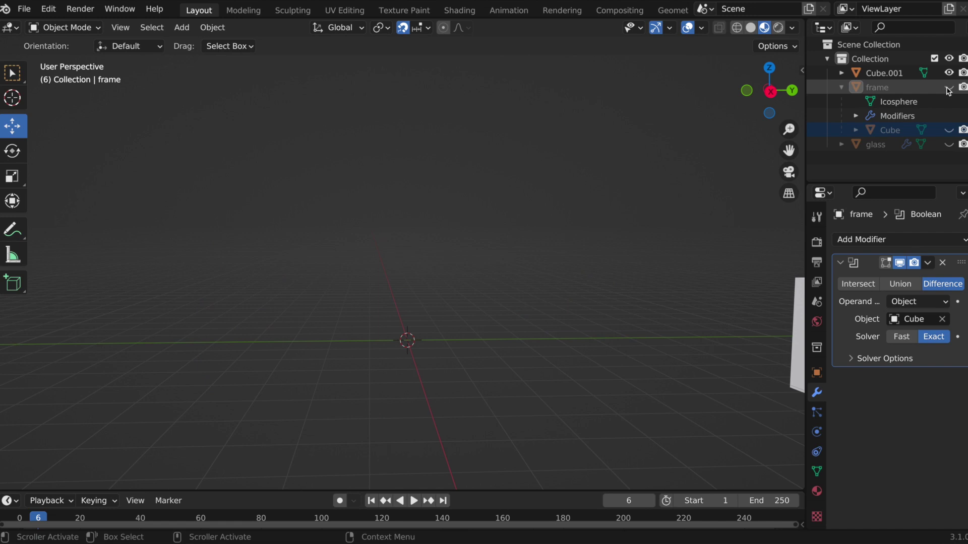
{"action": "left_click", "coordinate": [948, 144]}
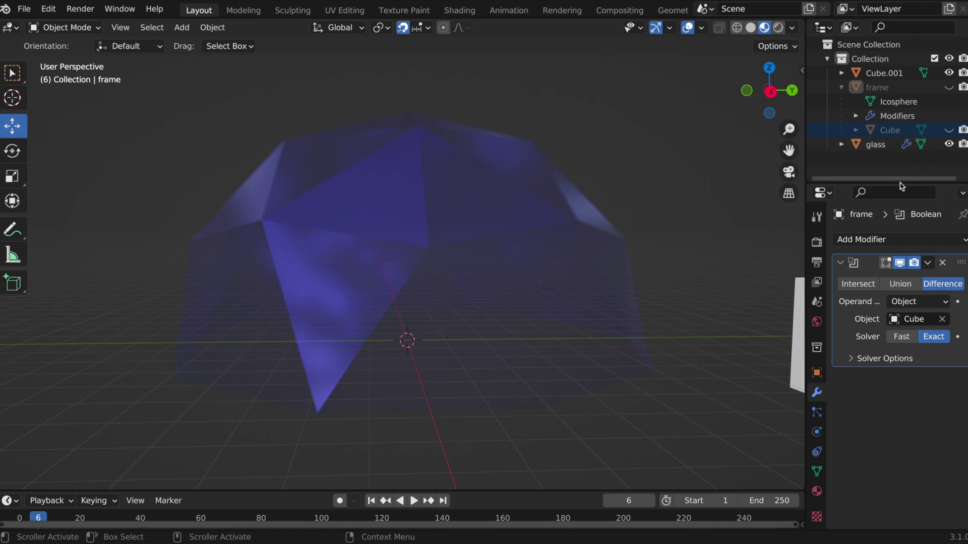
{"action": "middle_click_drag", "start_coordinate": [427, 61], "coordinate": [6, 152]}
Move the duplicate cube Cube.001 by -8 m along Y, back to the entrance position at the glass dome's front.
{"action": "left_click", "coordinate": [755, 339]}
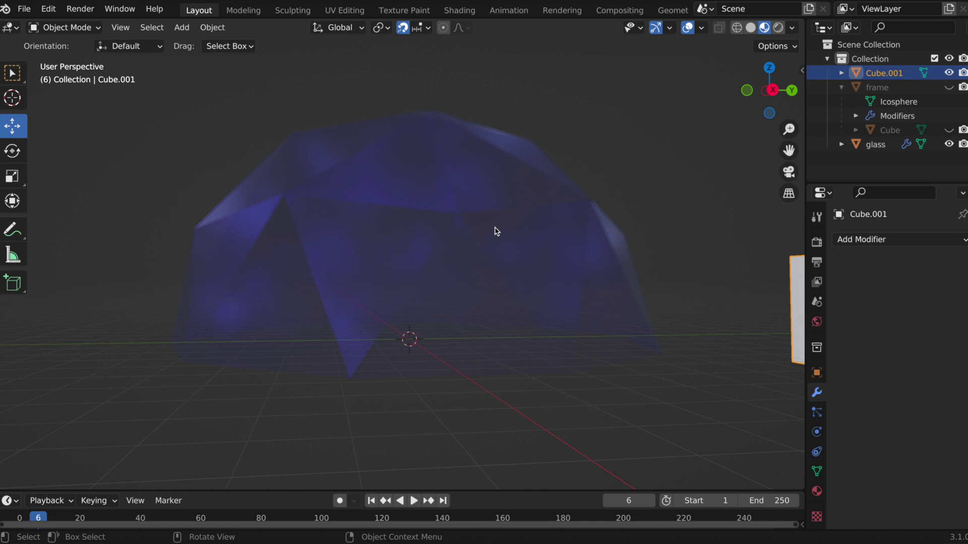
{"action": "scroll", "coordinate": [494, 231], "scroll_direction": "down", "scroll_amount": 2}
{"action": "middle_click_drag", "start_coordinate": [782, 298], "coordinate": [761, 290]}
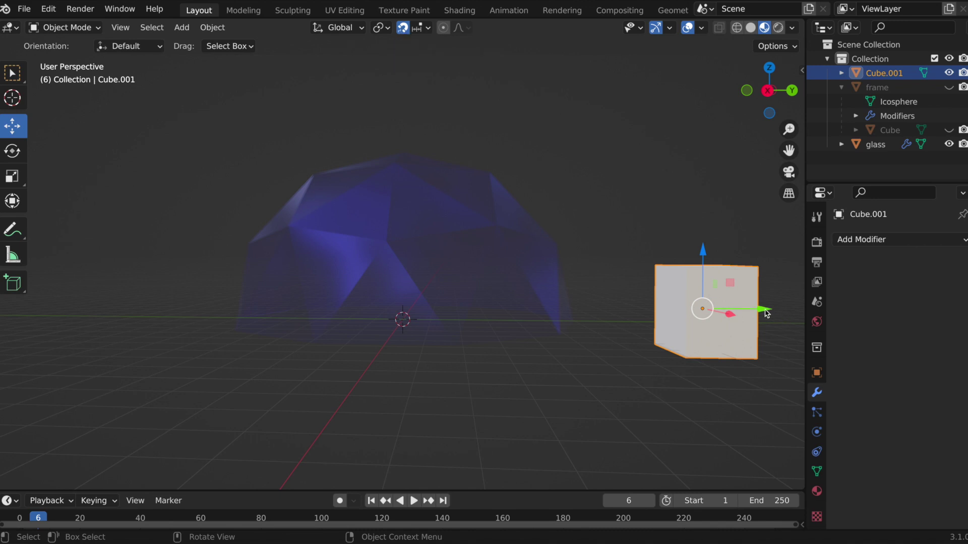
{"action": "left_click_drag", "start_coordinate": [768, 313], "coordinate": [456, 308]}
{"action": "scroll", "coordinate": [500, 363], "scroll_direction": "left", "scroll_amount": 5}
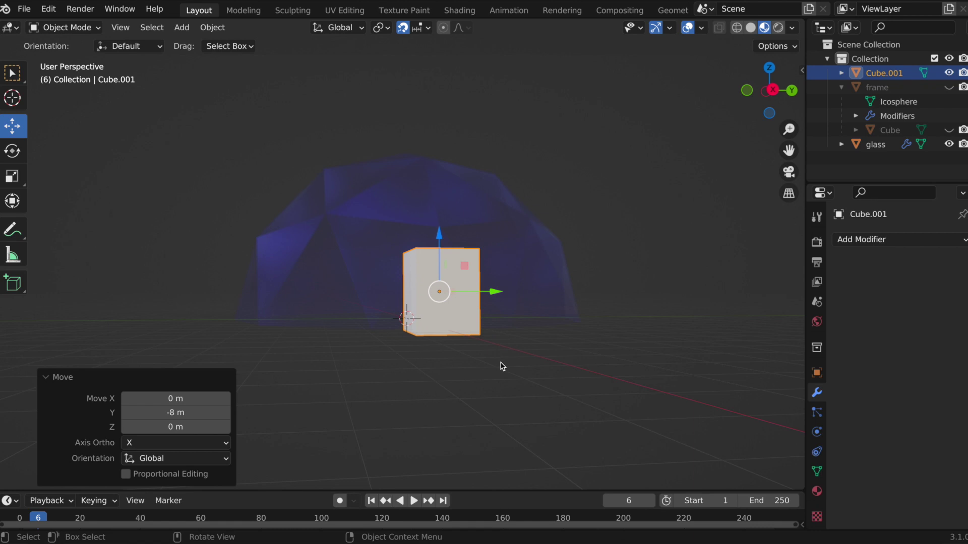
{"action": "scroll", "coordinate": [502, 366], "scroll_direction": "left", "scroll_amount": 3}
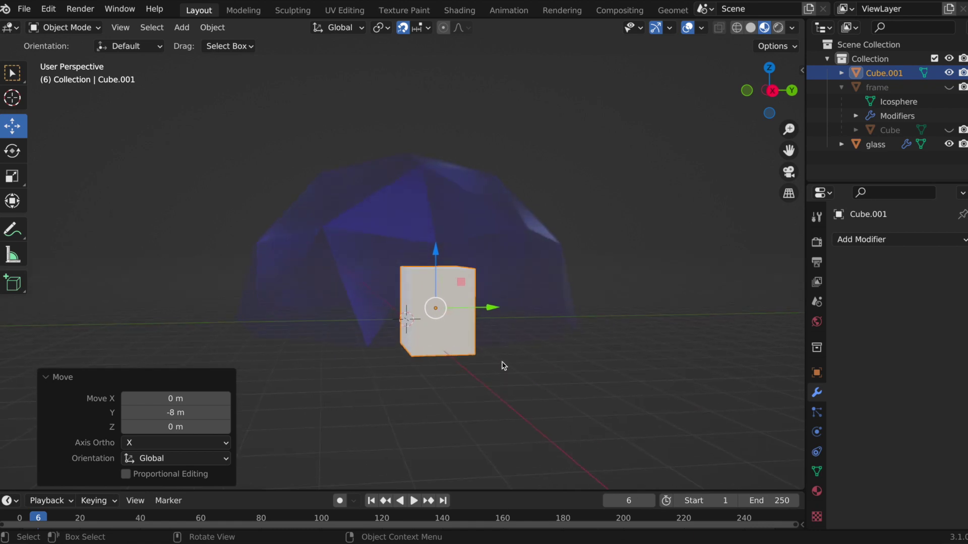
Apply the Solidify modifier on the glass object.
{"action": "left_click", "coordinate": [472, 235]}
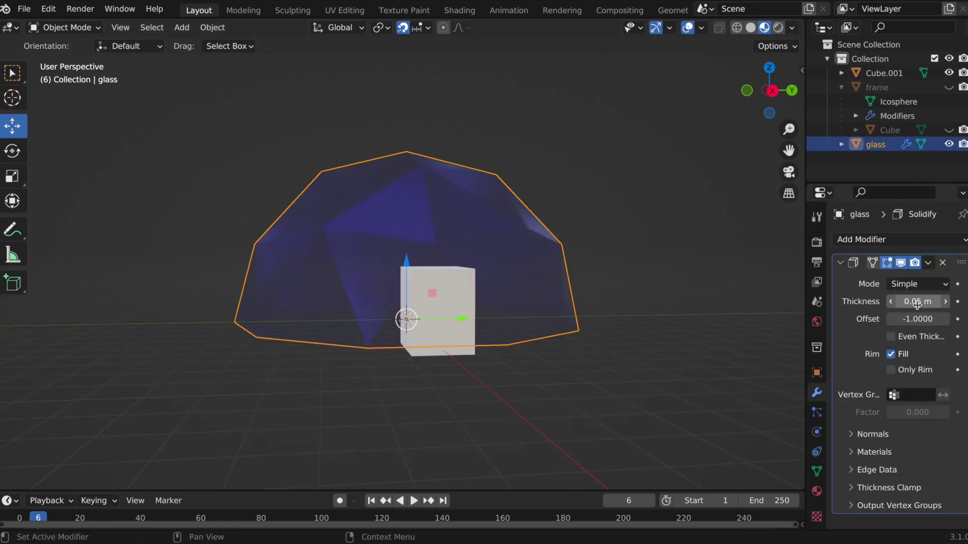
{"action": "left_click", "coordinate": [927, 268]}
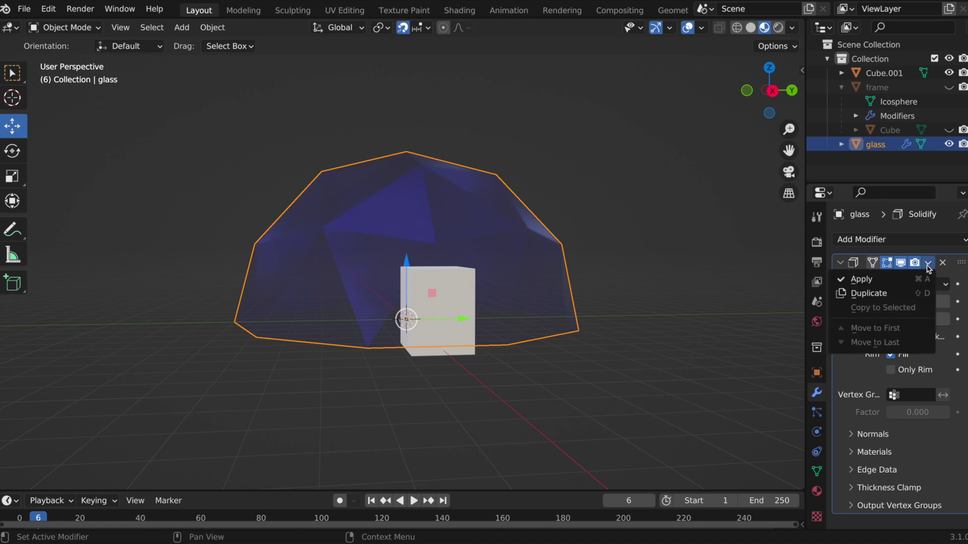
{"action": "left_click", "coordinate": [873, 282]}
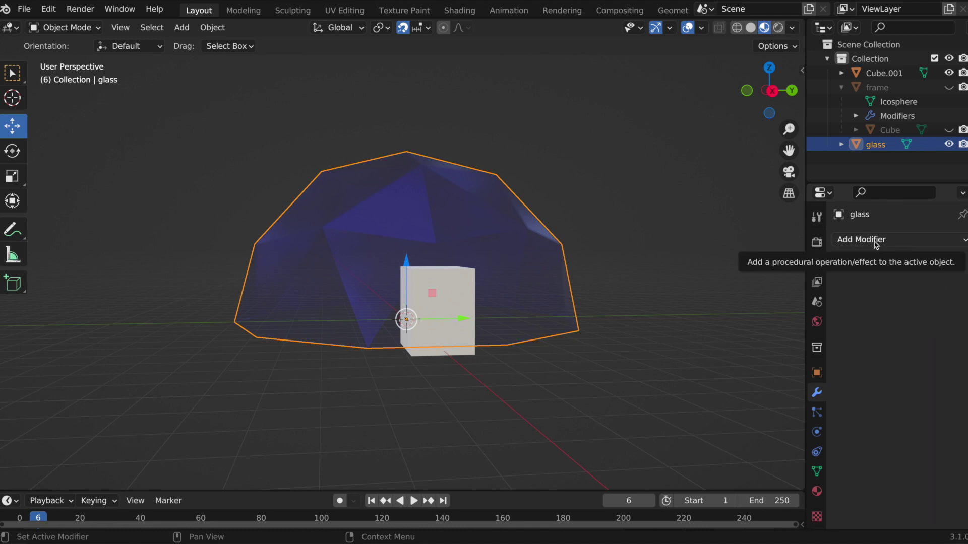
Add a Boolean modifier set to Difference on the glass, with Cube.001 as the cutting object.
{"action": "left_click", "coordinate": [920, 245]}
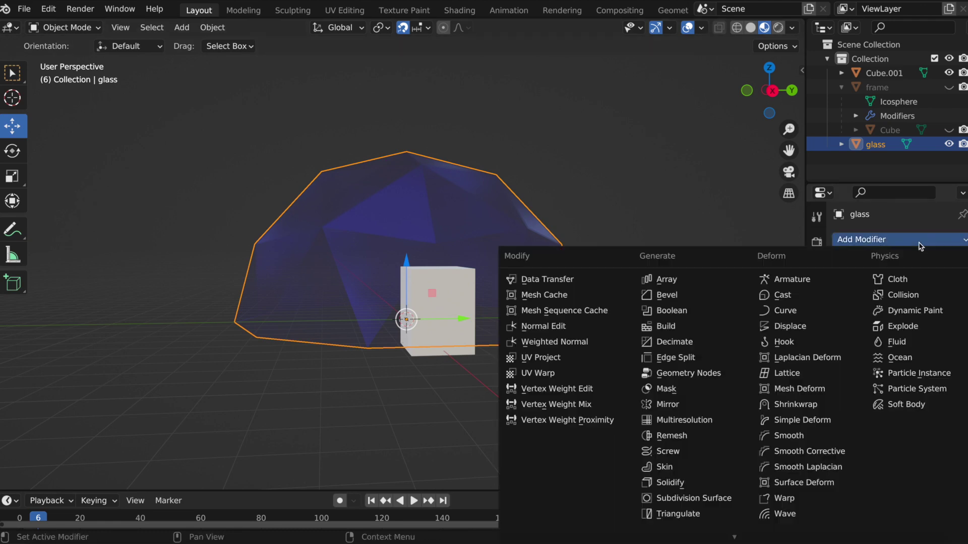
{"action": "left_click", "coordinate": [673, 311]}
{"action": "left_click", "coordinate": [941, 318]}
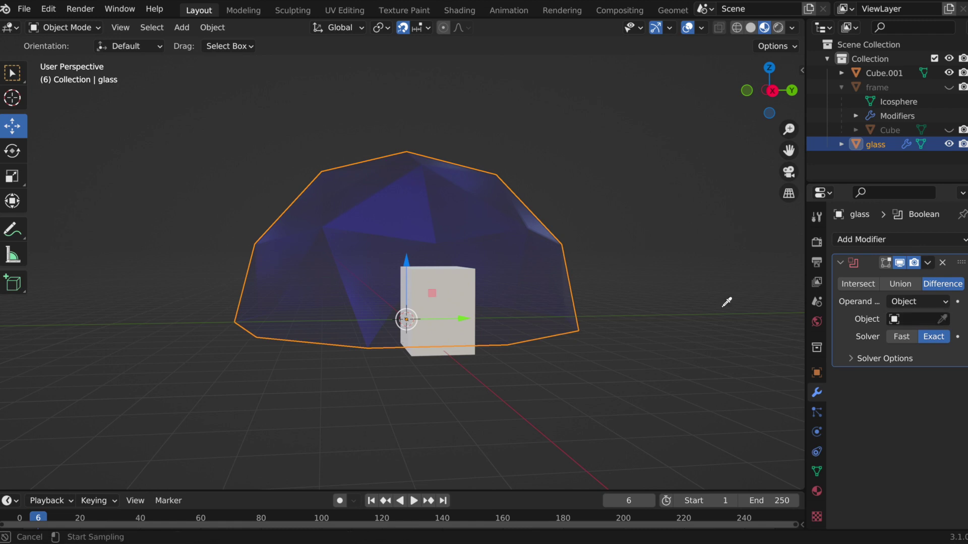
{"action": "left_click", "coordinate": [456, 289]}
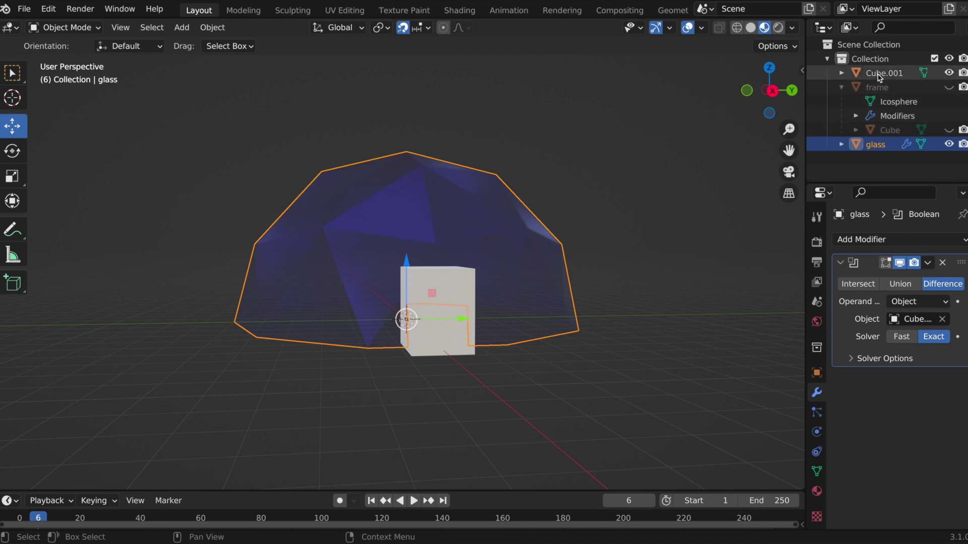
Parent Cube.001 to the glass object and hide it in the viewport.
{"action": "left_click_drag", "start_coordinate": [878, 76], "coordinate": [869, 145]}
{"action": "left_click", "coordinate": [842, 131]}
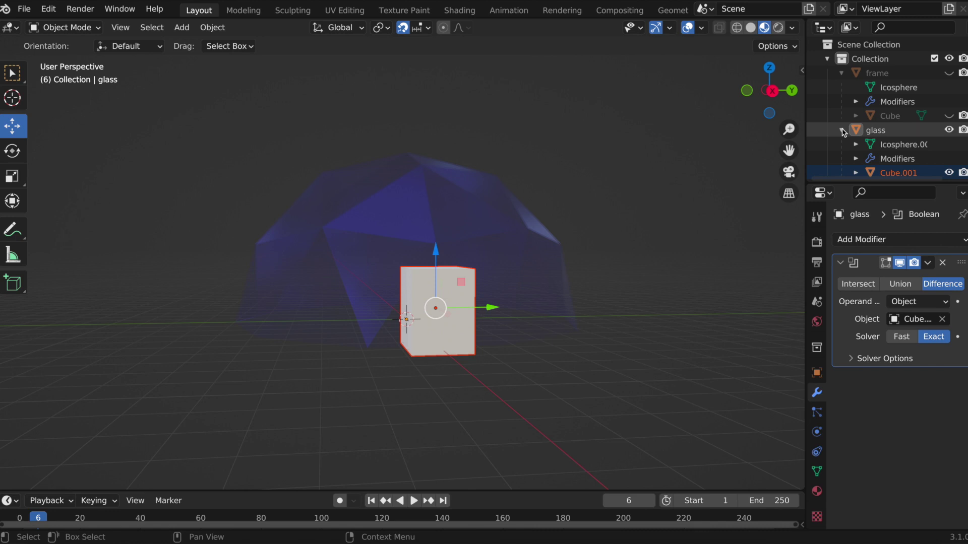
{"action": "left_click", "coordinate": [949, 173]}
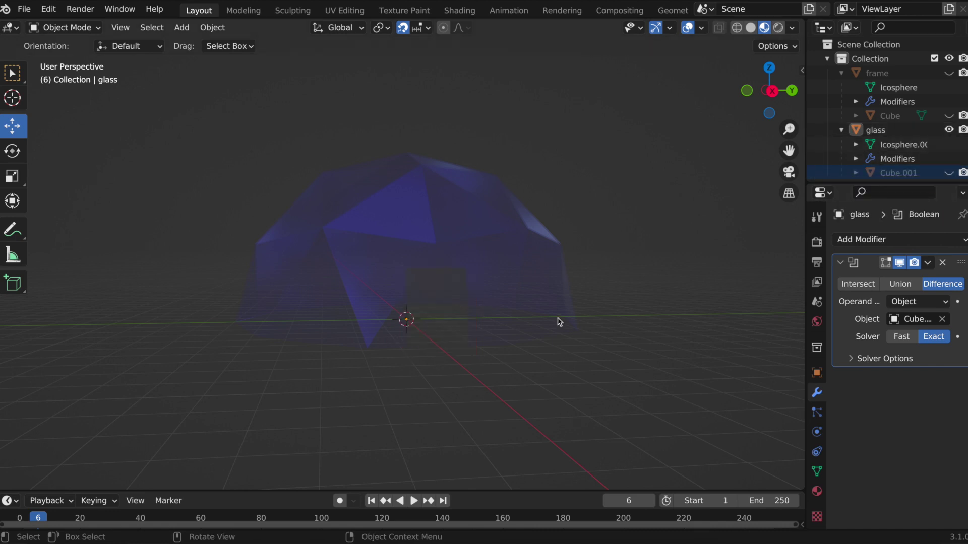
{"action": "middle_click_drag", "start_coordinate": [505, 319], "coordinate": [410, 328]}
{"action": "middle_click_drag", "start_coordinate": [388, 266], "coordinate": [504, 330]}
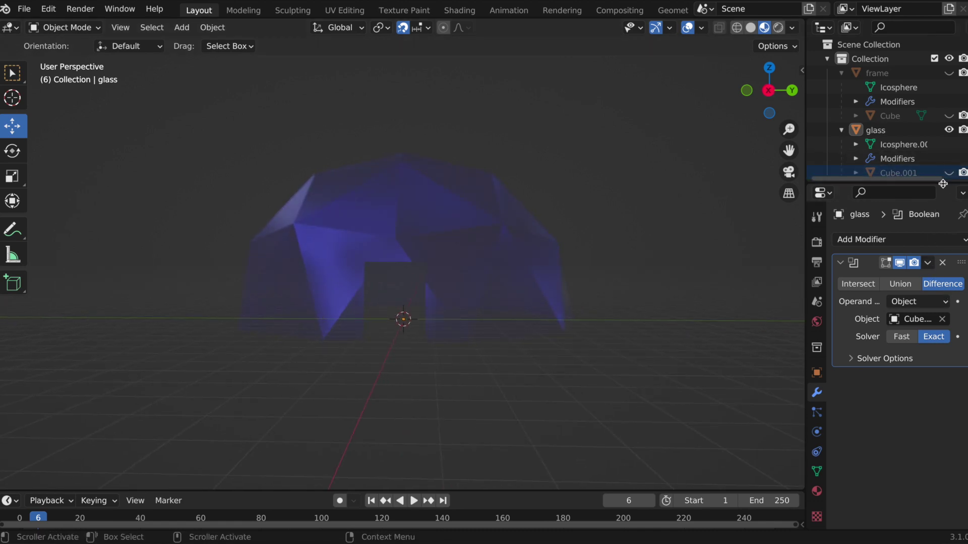
Make the frame visible again together with the glass and view the dome's entrance opening.
{"action": "scroll", "coordinate": [920, 147], "scroll_direction": "down", "scroll_amount": 1}
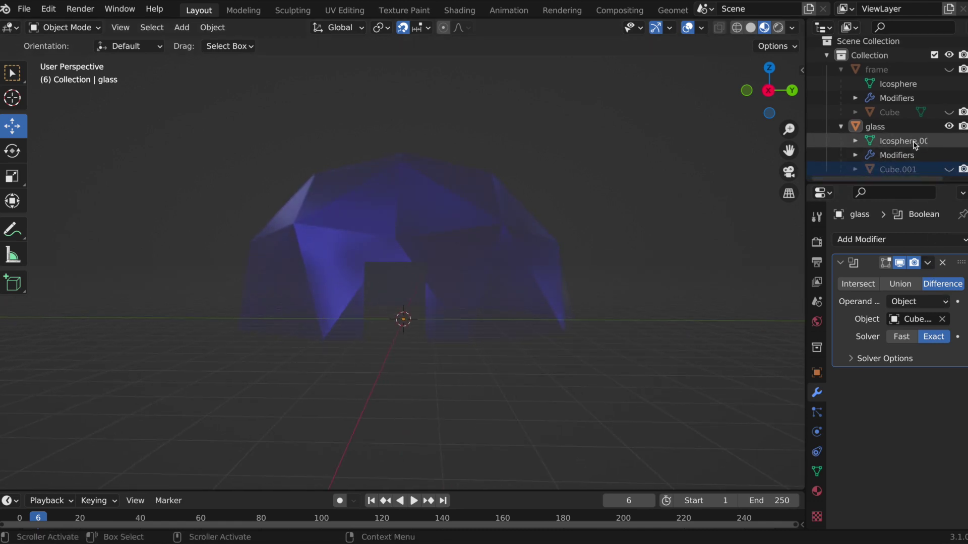
{"action": "left_click", "coordinate": [949, 71]}
{"action": "middle_click_drag", "start_coordinate": [583, 458], "coordinate": [452, 348]}
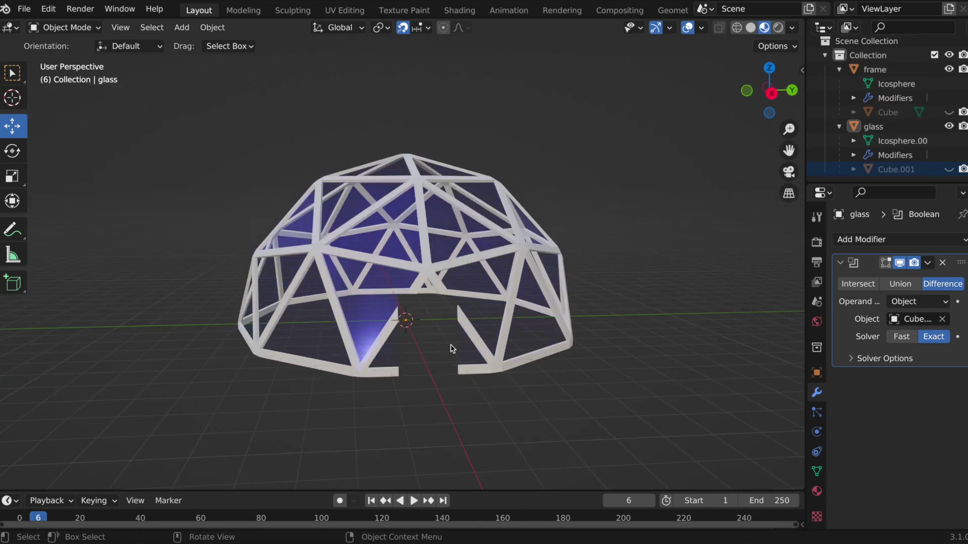
Add a cube and move it 5 m along X and 1 m up along Z into the dome's entrance.
{"action": "left_click", "coordinate": [182, 27]}
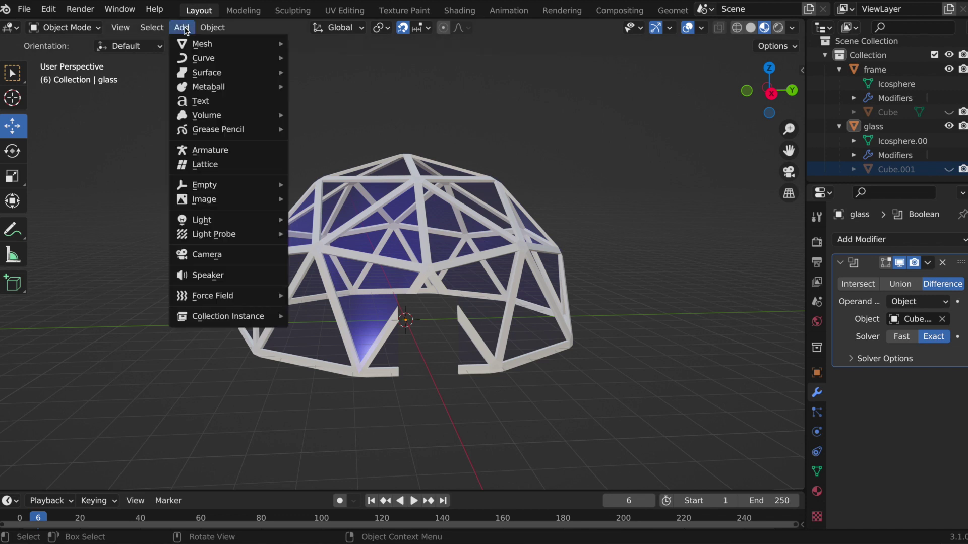
{"action": "mouse_move", "coordinate": [206, 45]}
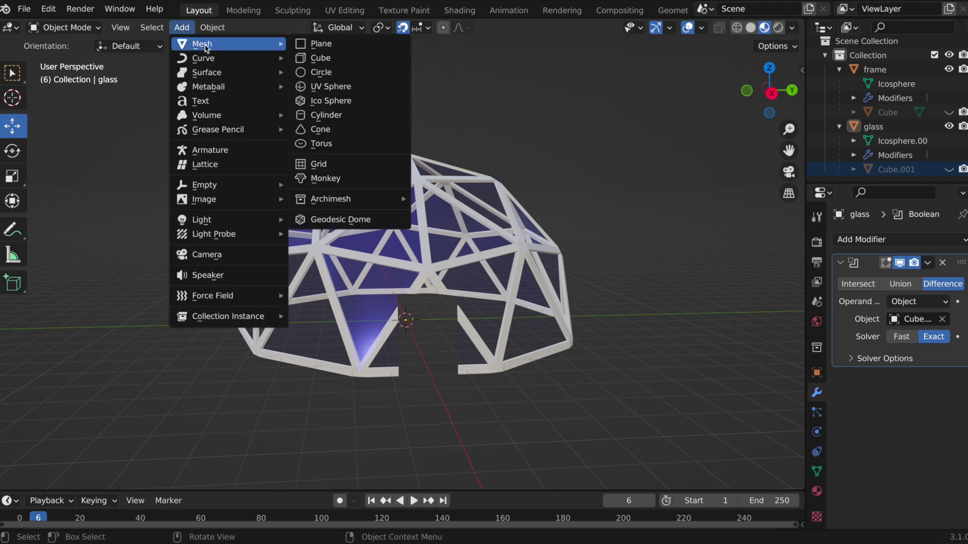
{"action": "left_click", "coordinate": [326, 59]}
{"action": "middle_click_drag", "start_coordinate": [341, 215], "coordinate": [420, 234]}
{"action": "left_click_drag", "start_coordinate": [469, 333], "coordinate": [581, 372]}
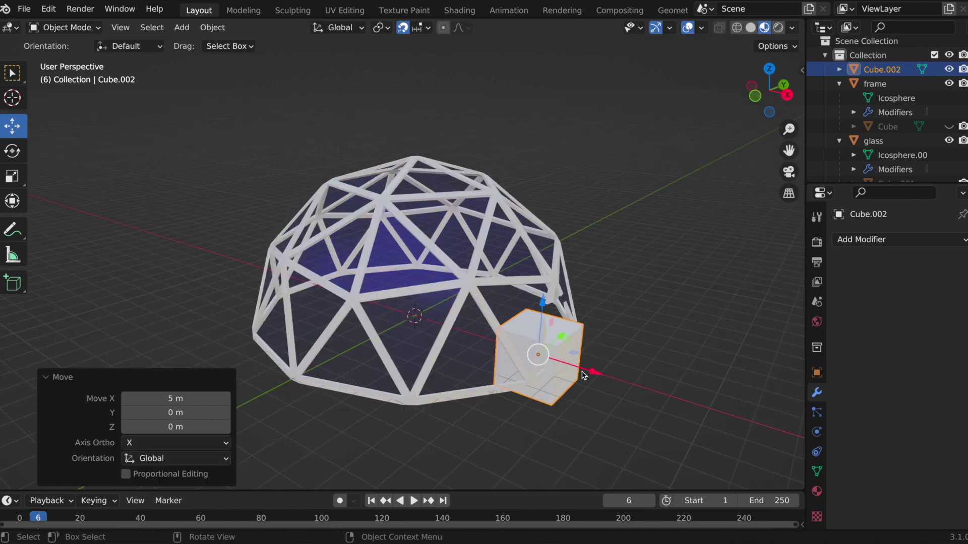
{"action": "middle_click_drag", "start_coordinate": [582, 373], "coordinate": [531, 385]}
{"action": "scroll", "coordinate": [532, 385], "scroll_direction": "up", "scroll_amount": 4}
{"action": "left_click_drag", "start_coordinate": [425, 356], "coordinate": [456, 256]}
{"action": "middle_click_drag", "start_coordinate": [460, 256], "coordinate": [441, 293]}
{"action": "middle_click_drag", "start_coordinate": [290, 296], "coordinate": [336, 321]}
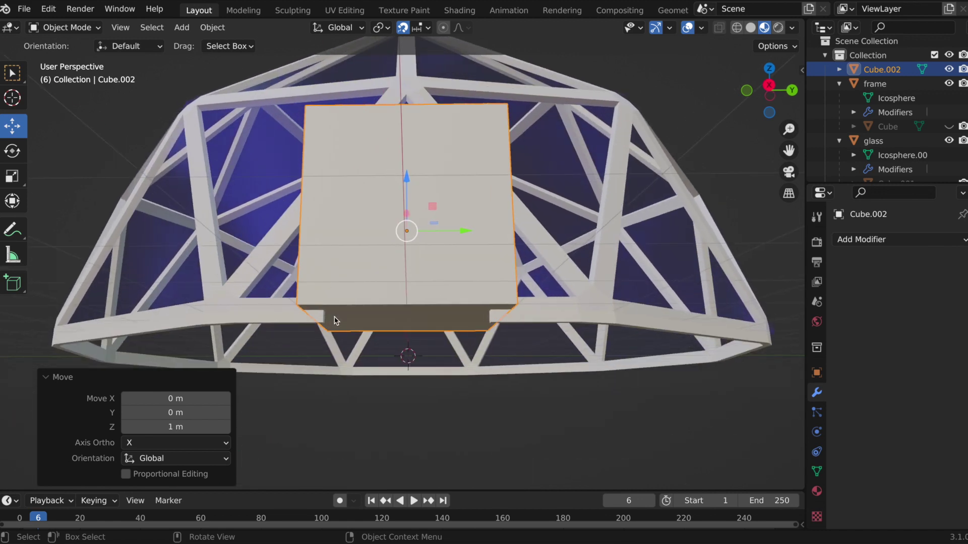
Scale the entrance cube to about 0.832 along Y and 1.039 along Z to fit the opening.
{"action": "left_click", "coordinate": [11, 181]}
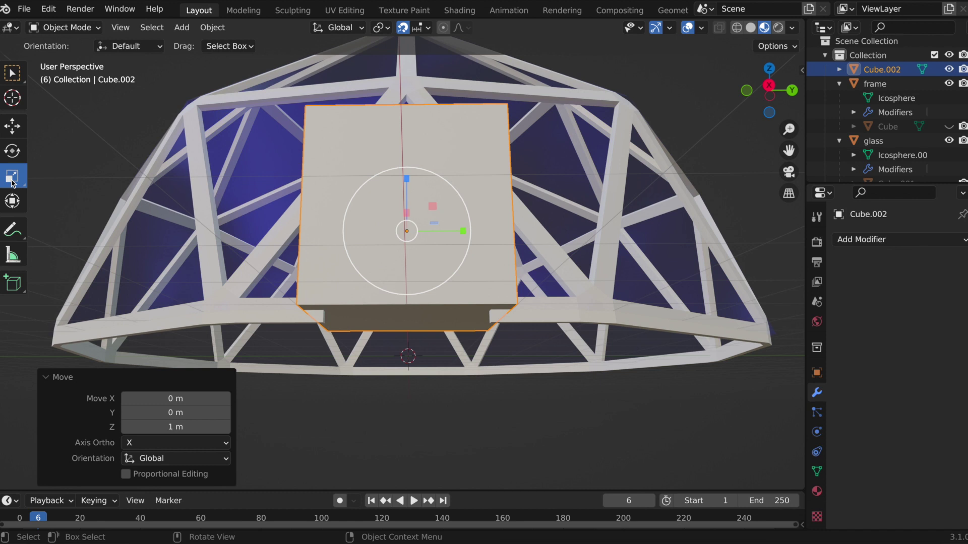
{"action": "left_click_drag", "start_coordinate": [460, 230], "coordinate": [449, 233]}
{"action": "middle_click_drag", "start_coordinate": [449, 232], "coordinate": [453, 282]}
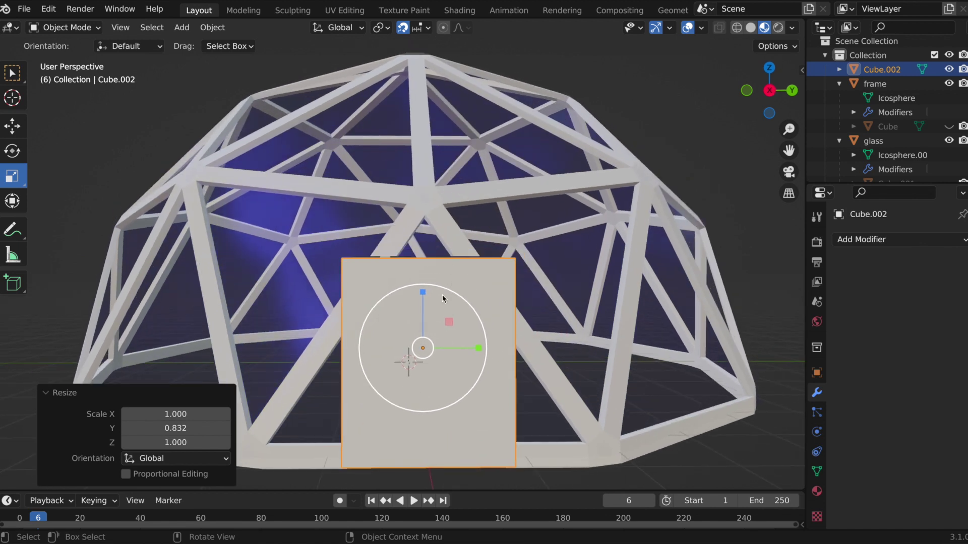
{"action": "left_click_drag", "start_coordinate": [423, 295], "coordinate": [423, 291]}
{"action": "middle_click_drag", "start_coordinate": [423, 292], "coordinate": [439, 316]}
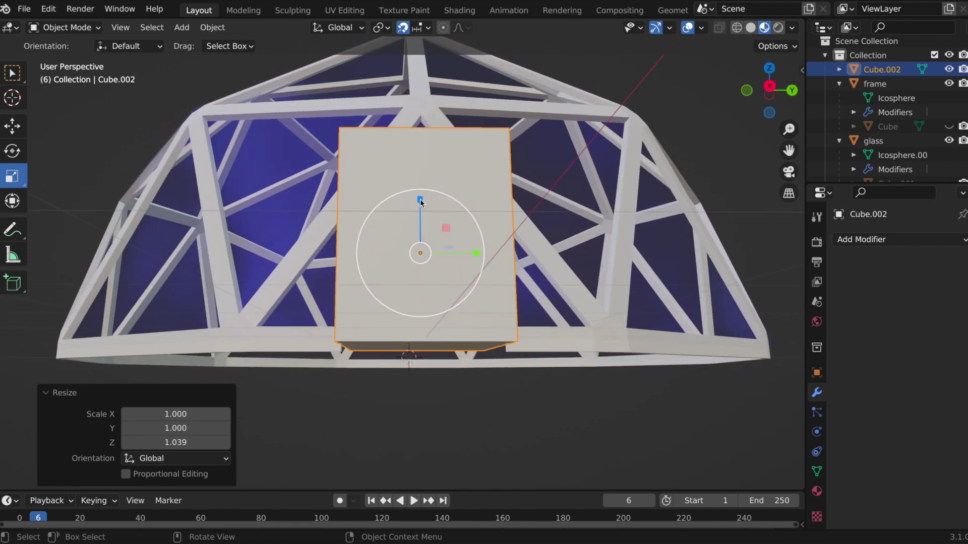
With snapping off, move the entrance cube about 0.04 m along Z.
{"action": "left_click", "coordinate": [10, 125]}
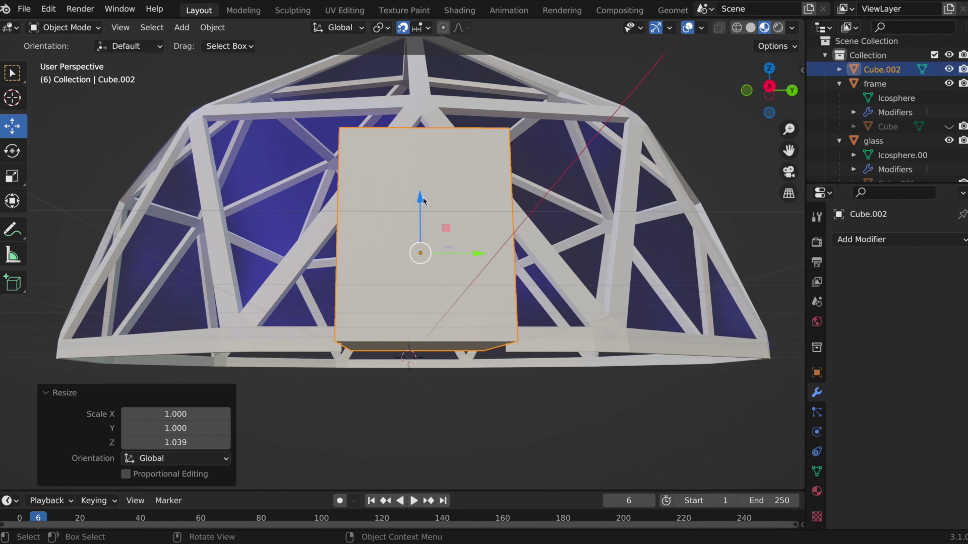
{"action": "left_click_drag", "start_coordinate": [424, 202], "coordinate": [424, 207]}
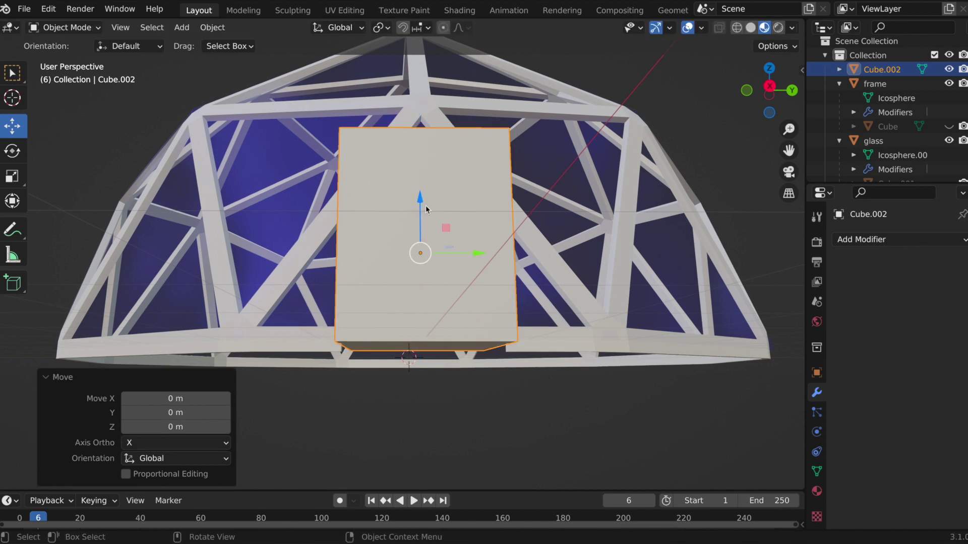
{"action": "left_click_drag", "start_coordinate": [421, 208], "coordinate": [422, 214]}
{"action": "middle_click_drag", "start_coordinate": [422, 213], "coordinate": [505, 316]}
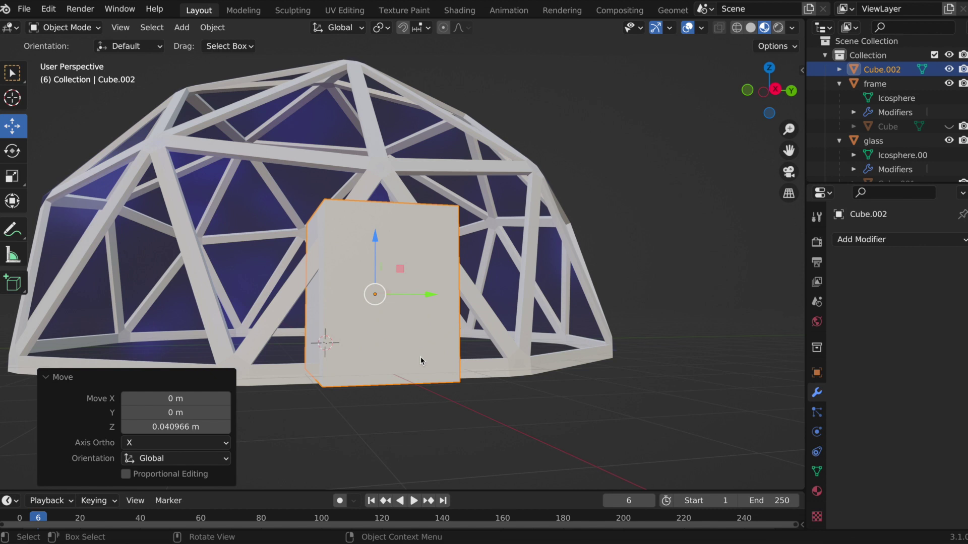
Duplicate the entrance cube in place and rename the original cube as entry.
{"action": "key", "text": "ctrl"}
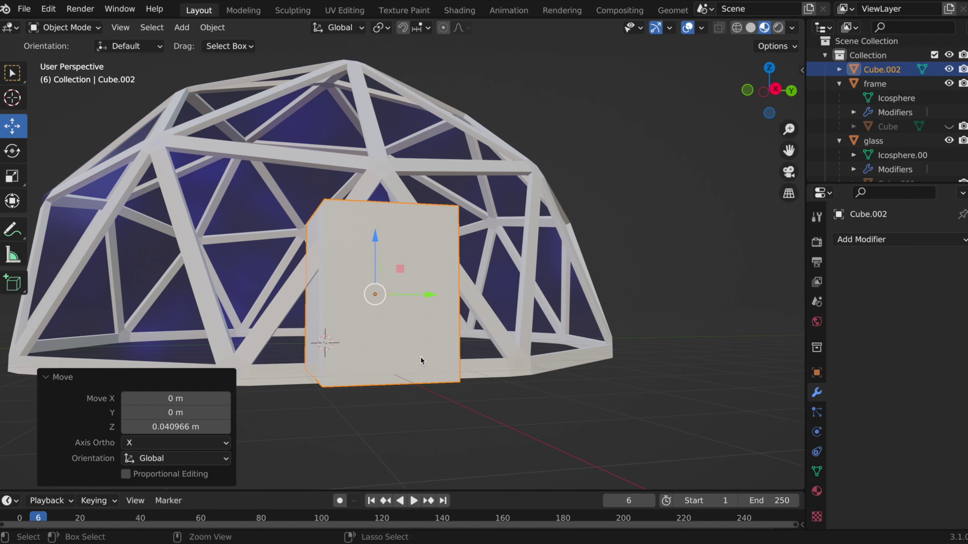
{"action": "key", "text": "ctrl+c"}
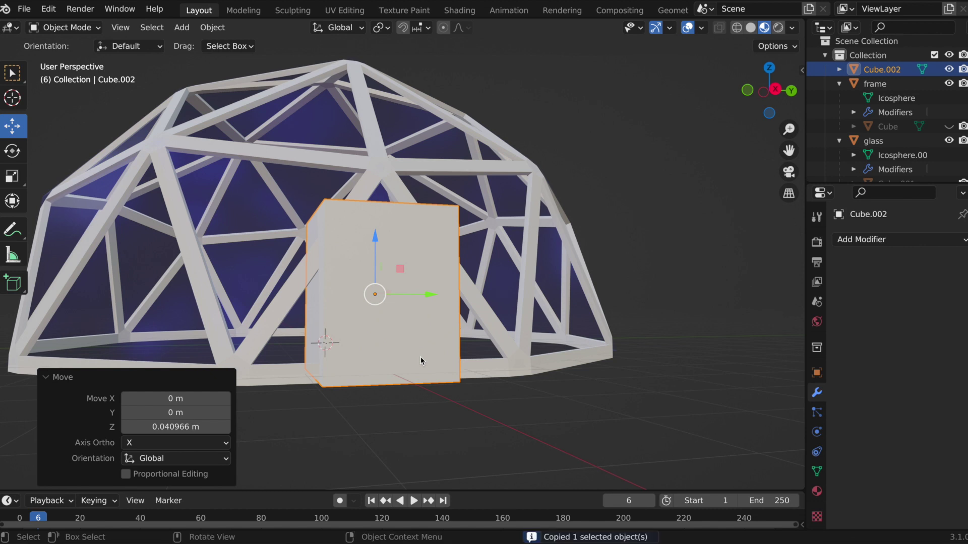
{"action": "key", "text": "ctrl+v"}
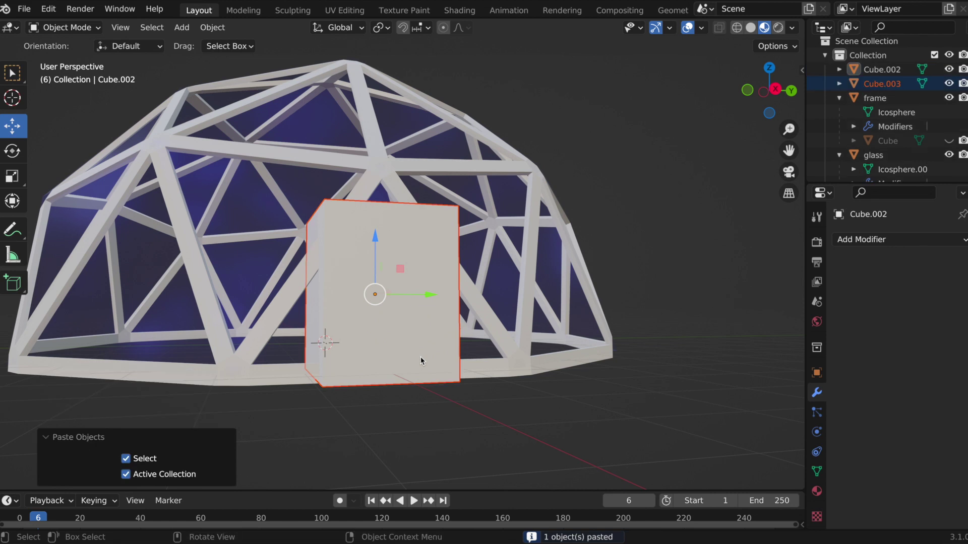
{"action": "left_click", "coordinate": [890, 73]}
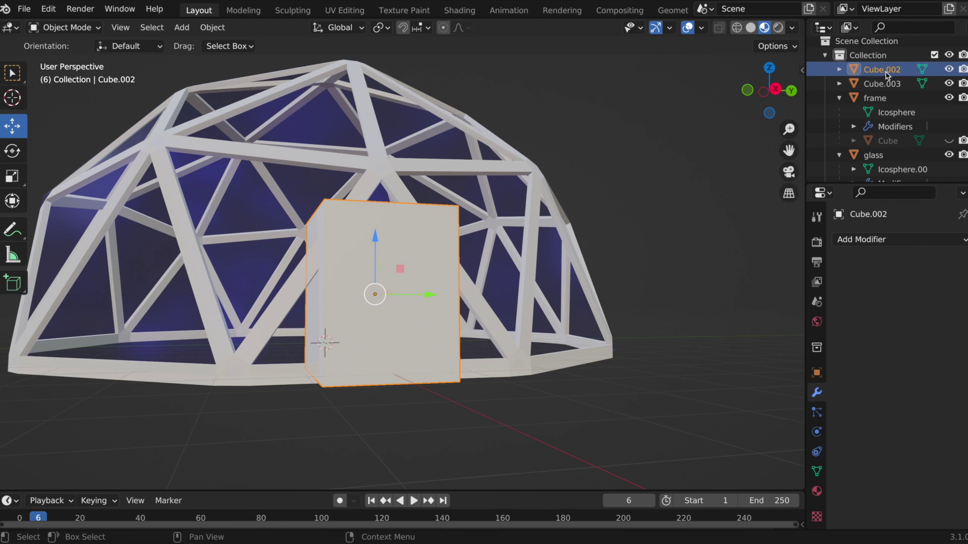
{"action": "double_click", "coordinate": [882, 71]}
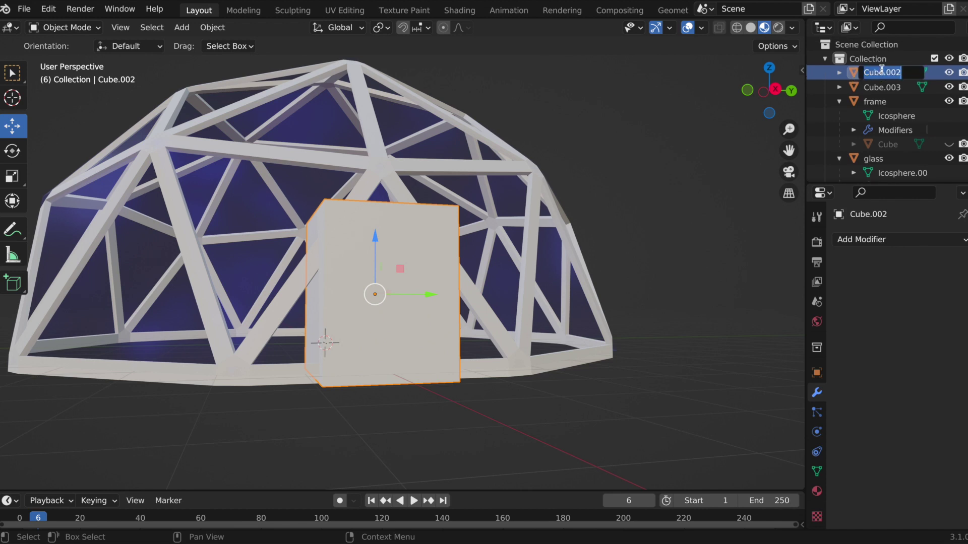
{"action": "type", "text": "entry"}
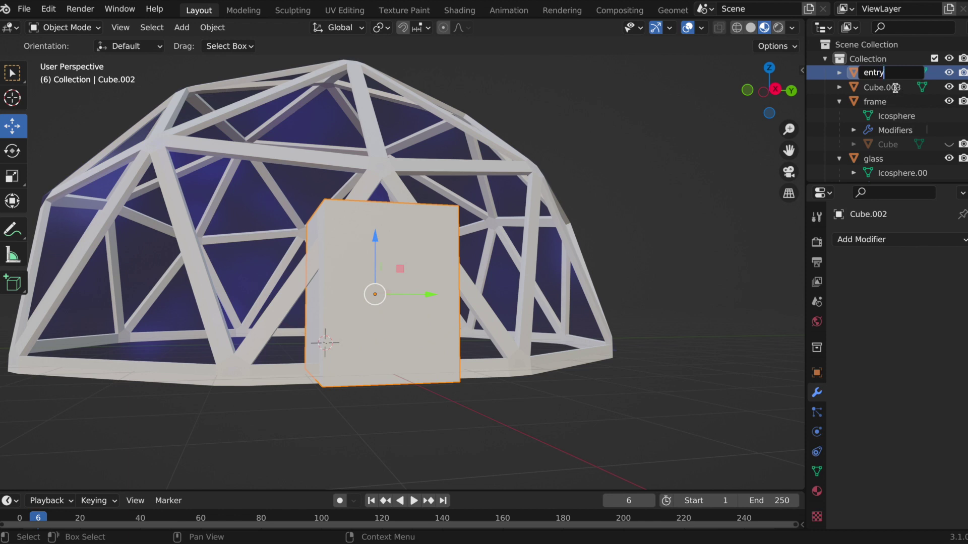
{"action": "key", "text": "Return"}
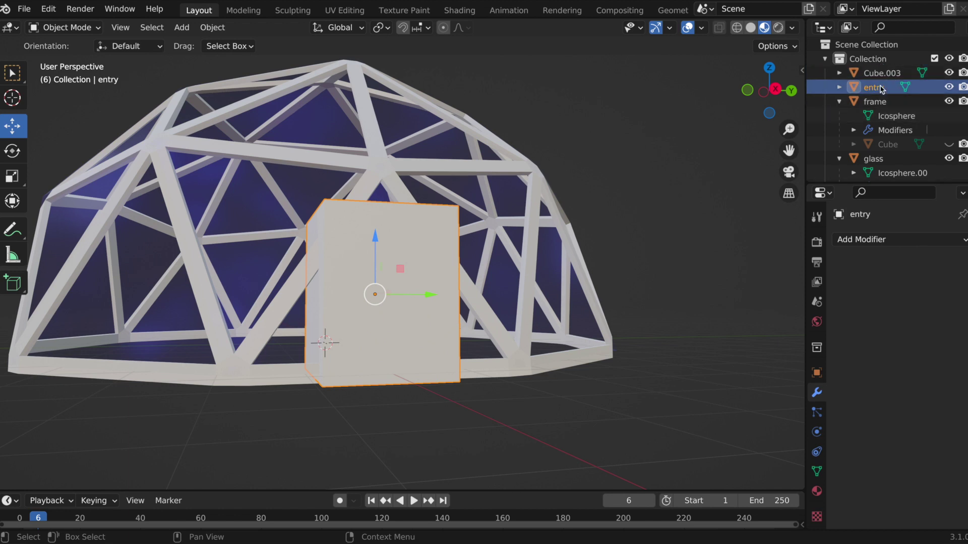
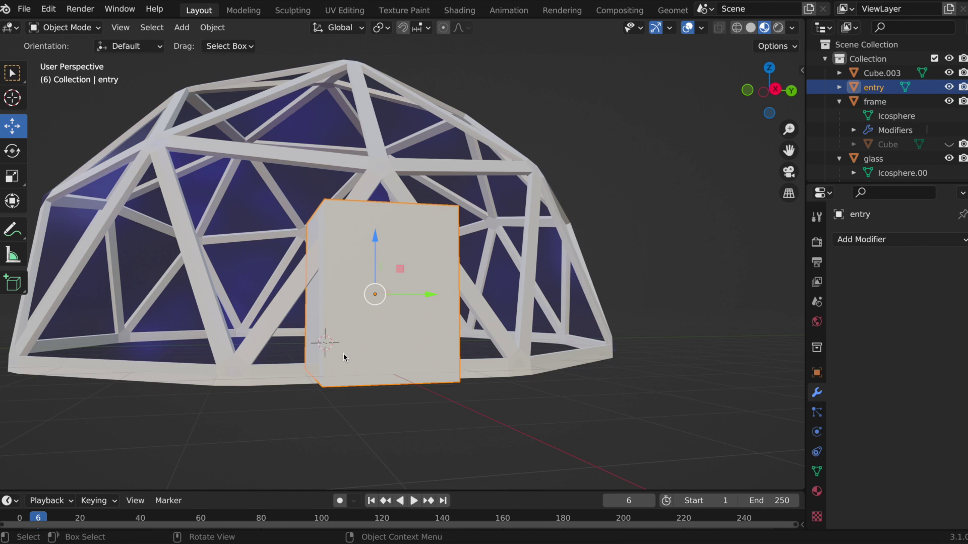
Scale the entry cube to about 0.916 along Z, 0.904 along Y and 1.150 along X so it passes through its duplicate.
{"action": "middle_click_drag", "start_coordinate": [371, 419], "coordinate": [319, 418]}
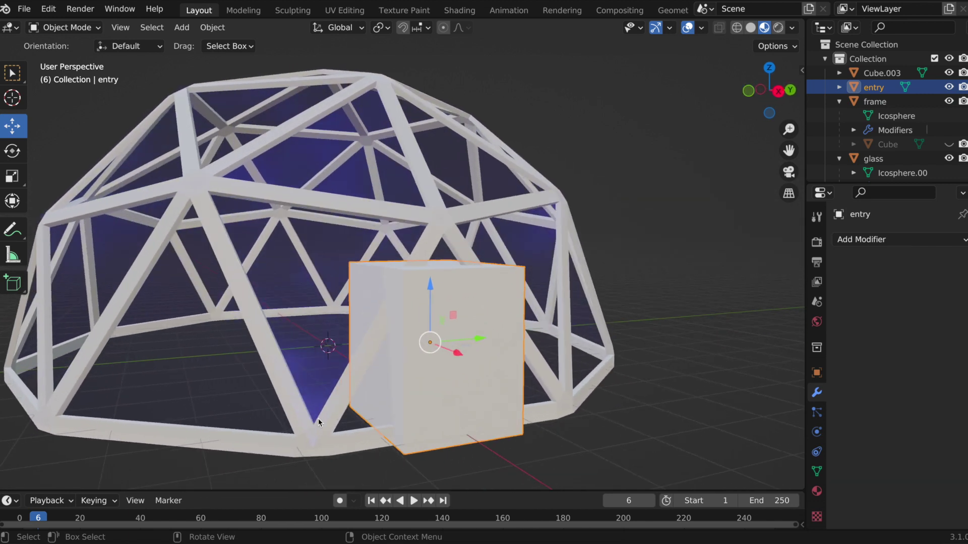
{"action": "middle_click_drag", "start_coordinate": [421, 411], "coordinate": [422, 413]}
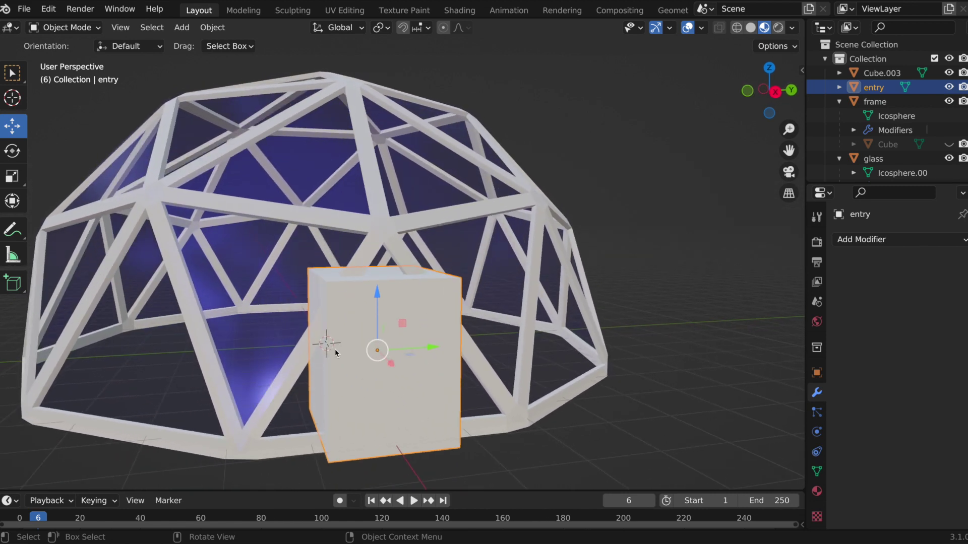
{"action": "left_click", "coordinate": [16, 179]}
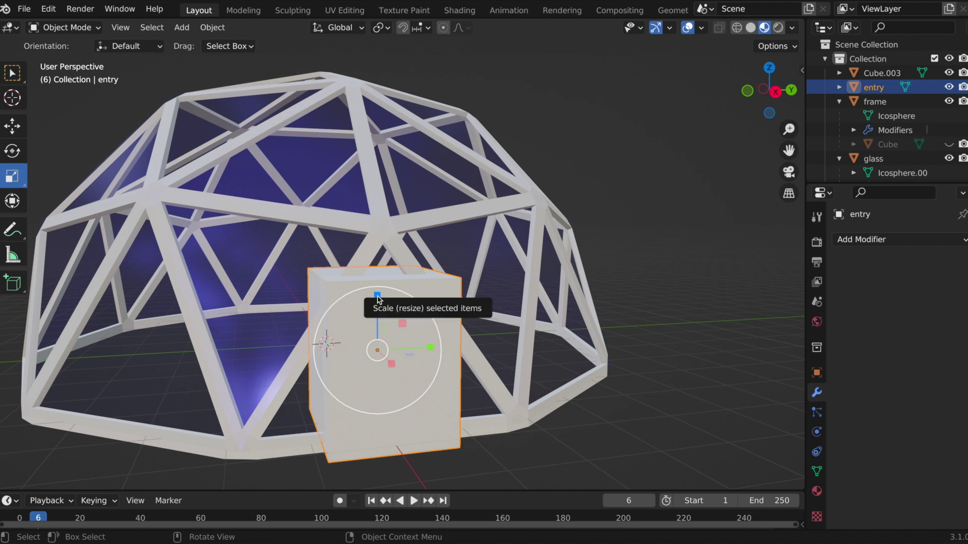
{"action": "left_click_drag", "start_coordinate": [378, 298], "coordinate": [379, 303]}
{"action": "middle_click_drag", "start_coordinate": [379, 303], "coordinate": [376, 306]}
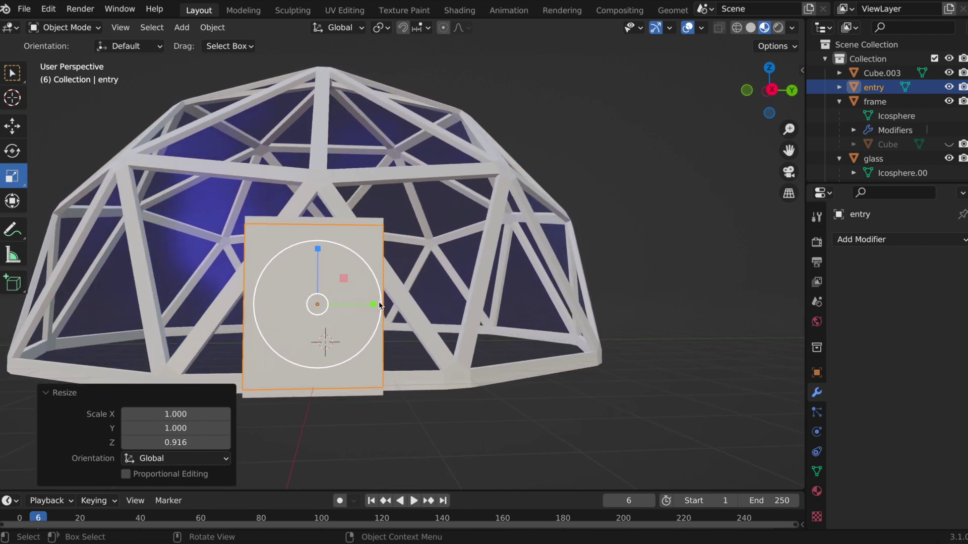
{"action": "left_click_drag", "start_coordinate": [373, 306], "coordinate": [367, 307]}
{"action": "middle_click_drag", "start_coordinate": [367, 307], "coordinate": [696, 330]}
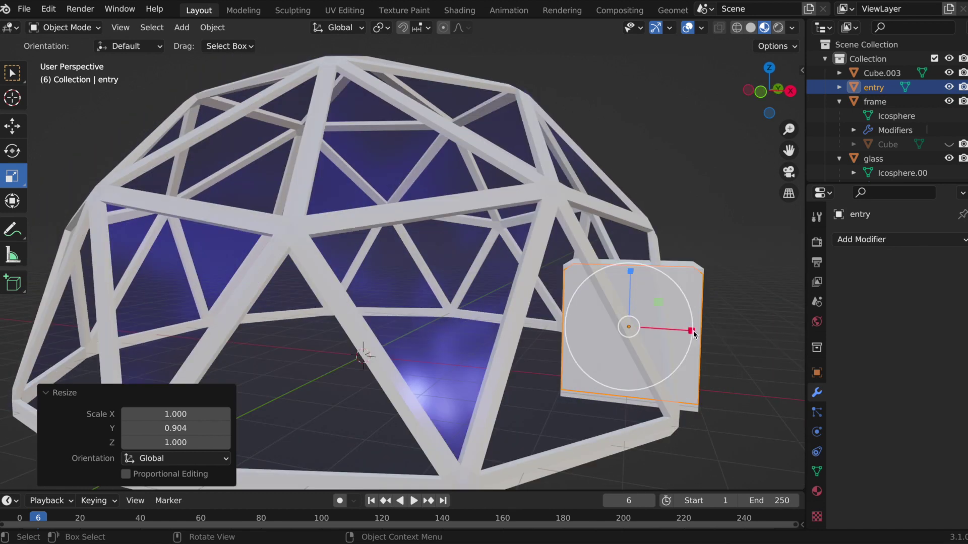
{"action": "left_click_drag", "start_coordinate": [694, 332], "coordinate": [705, 333]}
{"action": "middle_click_drag", "start_coordinate": [716, 364], "coordinate": [511, 388]}
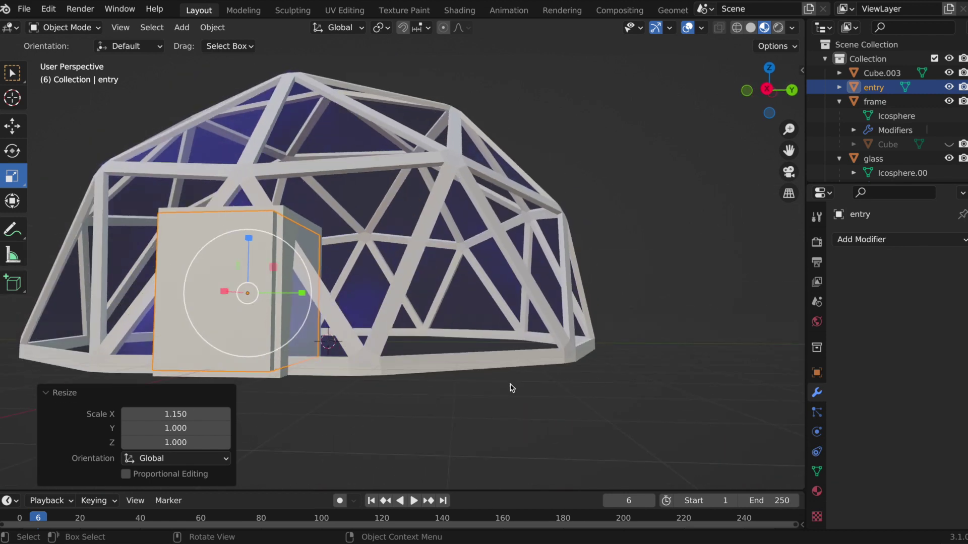
Select the frame object and give it a new material.
{"action": "left_click", "coordinate": [362, 361]}
{"action": "middle_click_drag", "start_coordinate": [439, 376], "coordinate": [344, 335]}
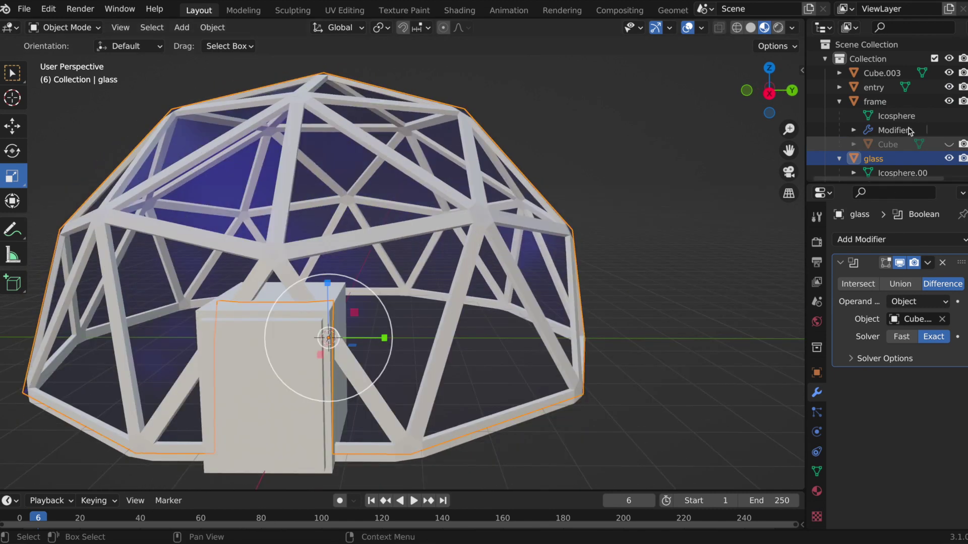
{"action": "left_click", "coordinate": [874, 102]}
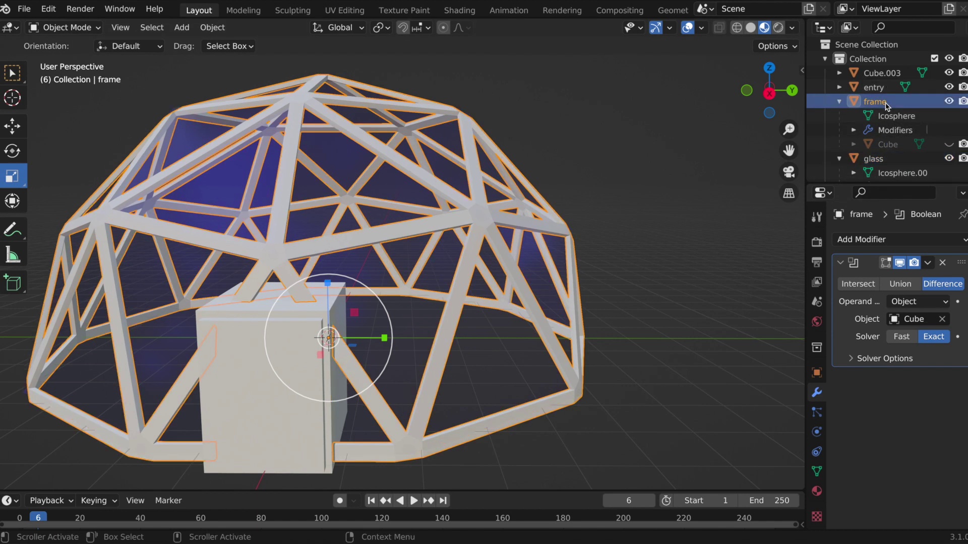
{"action": "left_click", "coordinate": [816, 491]}
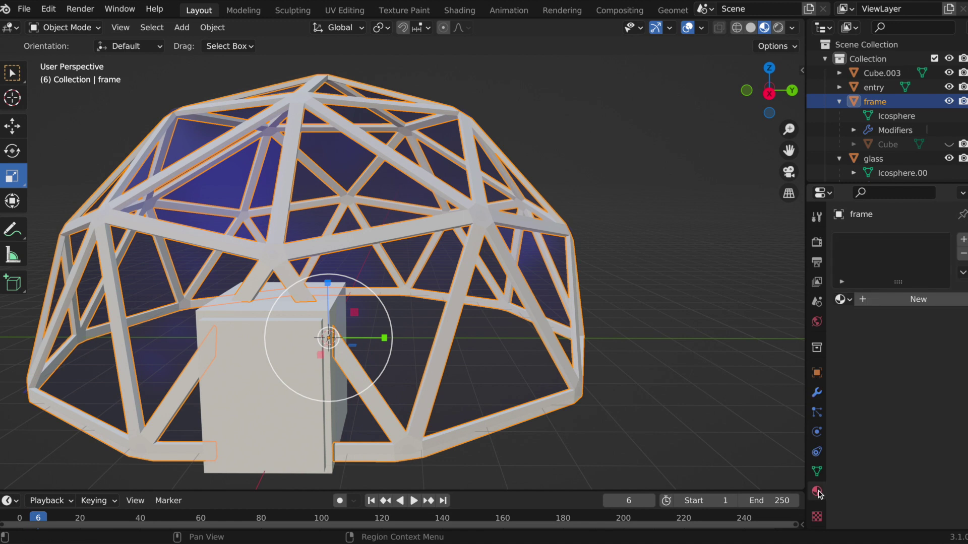
{"action": "left_click", "coordinate": [963, 240]}
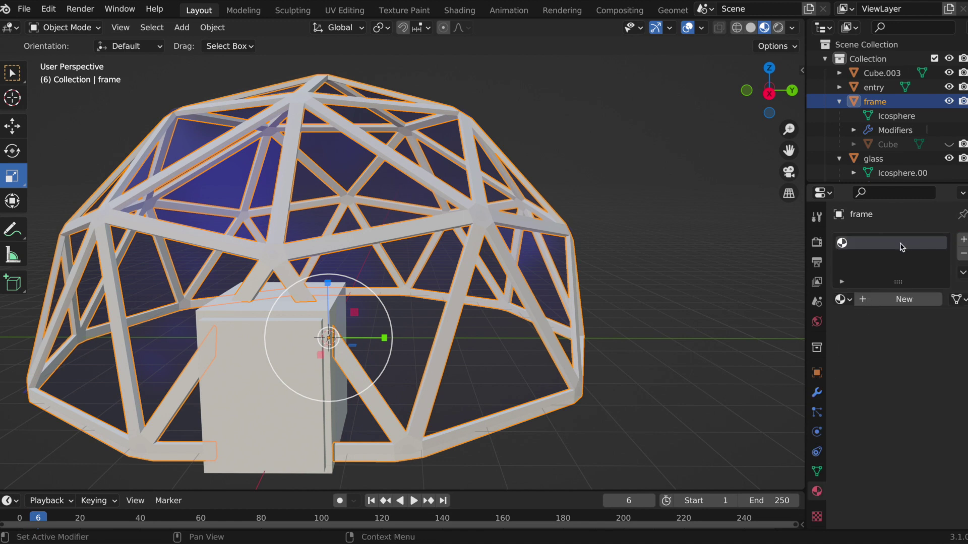
{"action": "left_click", "coordinate": [865, 301]}
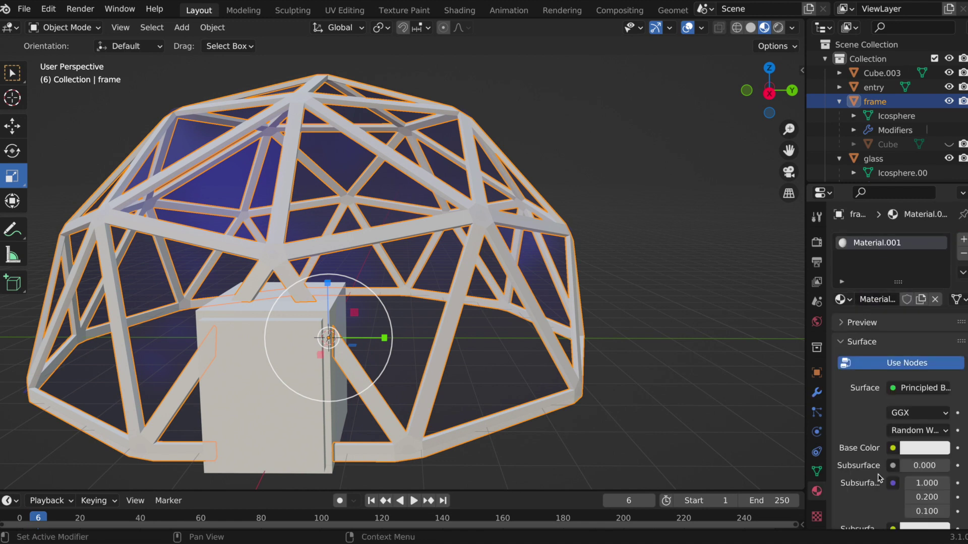
Set the frame material's base color to cyan, about hue 0.566, saturation 0.949 and value 0.800.
{"action": "left_click", "coordinate": [930, 454]}
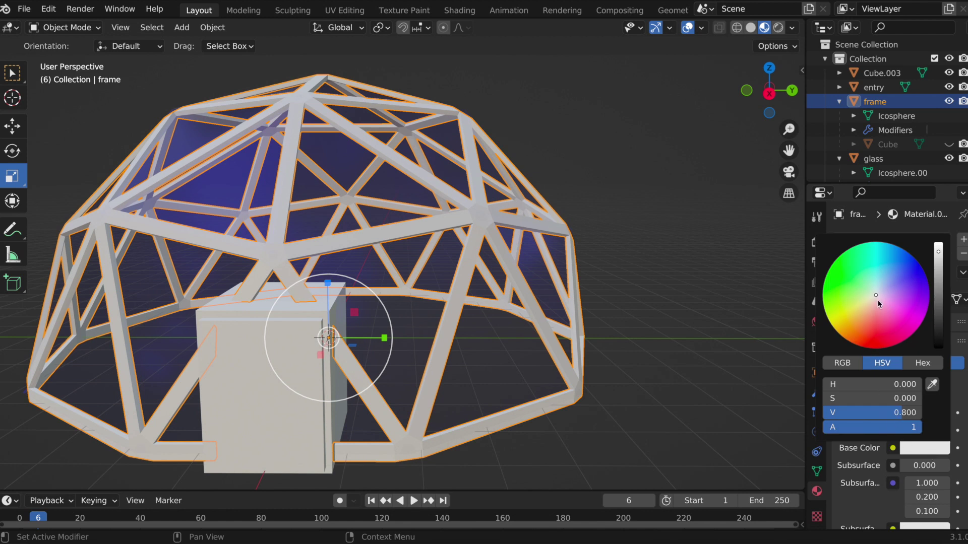
{"action": "left_click", "coordinate": [897, 277]}
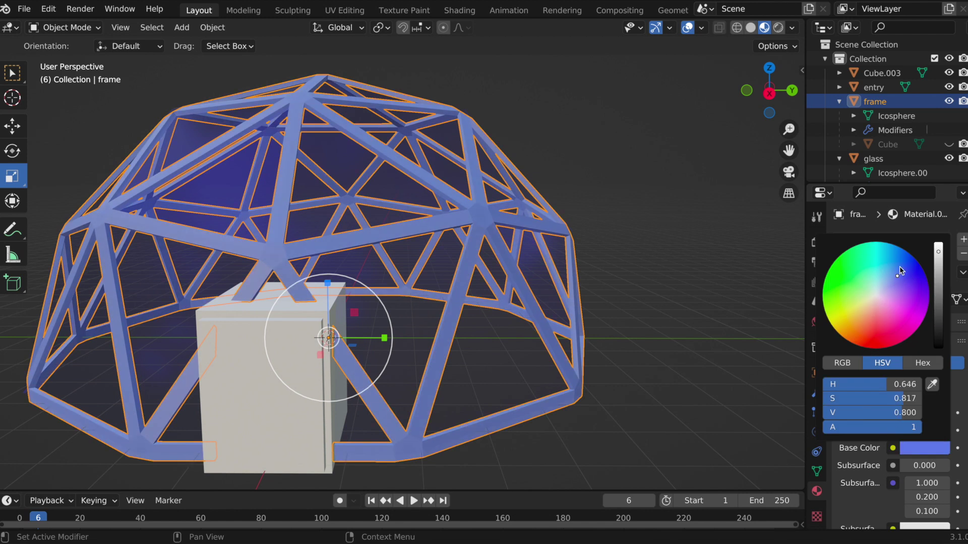
{"action": "left_click_drag", "start_coordinate": [900, 266], "coordinate": [895, 263]}
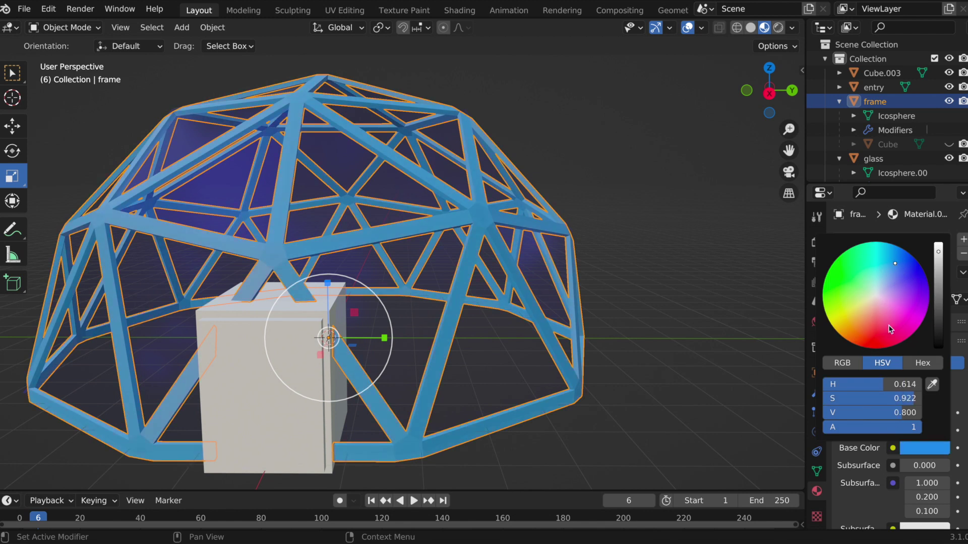
{"action": "left_click", "coordinate": [886, 256]}
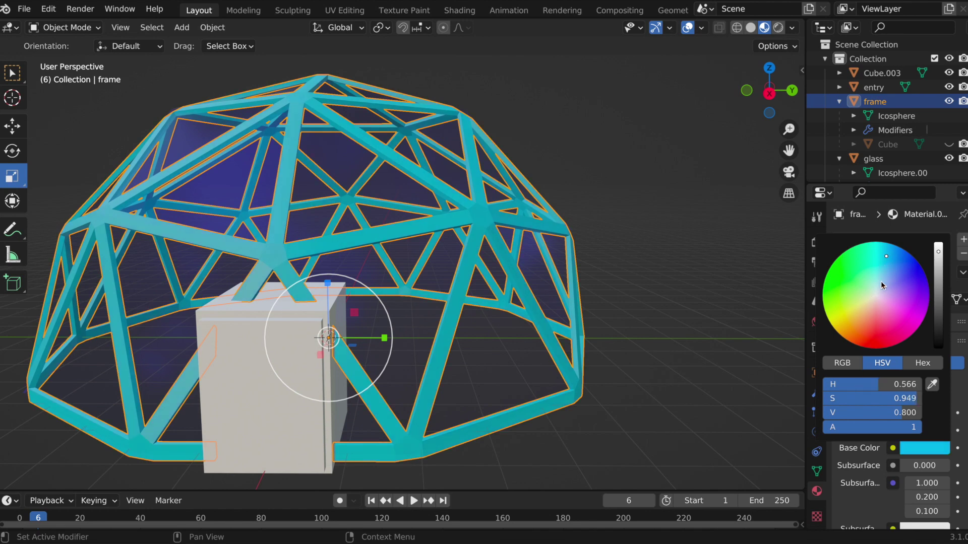
Lower the frame material's roughness to about 0.098 for a glossier surface.
{"action": "scroll", "coordinate": [620, 422], "scroll_direction": "left", "scroll_amount": 5}
{"action": "scroll", "coordinate": [620, 422], "scroll_direction": "up", "scroll_amount": 3}
{"action": "scroll", "coordinate": [620, 421], "scroll_direction": "right", "scroll_amount": 5}
{"action": "scroll", "coordinate": [619, 422], "scroll_direction": "down", "scroll_amount": 4}
{"action": "scroll", "coordinate": [620, 421], "scroll_direction": "left", "scroll_amount": 5}
{"action": "scroll", "coordinate": [845, 460], "scroll_direction": "down", "scroll_amount": 6}
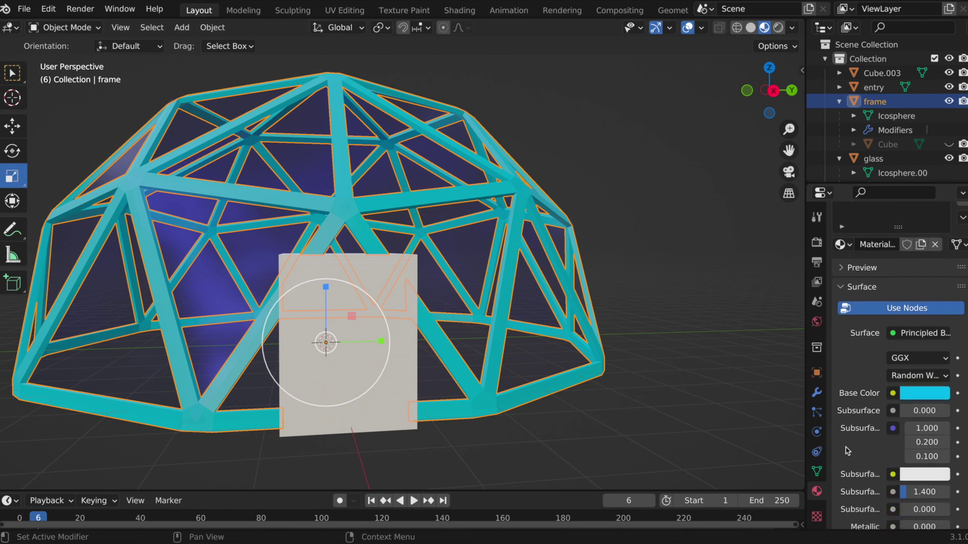
{"action": "scroll", "coordinate": [850, 446], "scroll_direction": "down", "scroll_amount": 1}
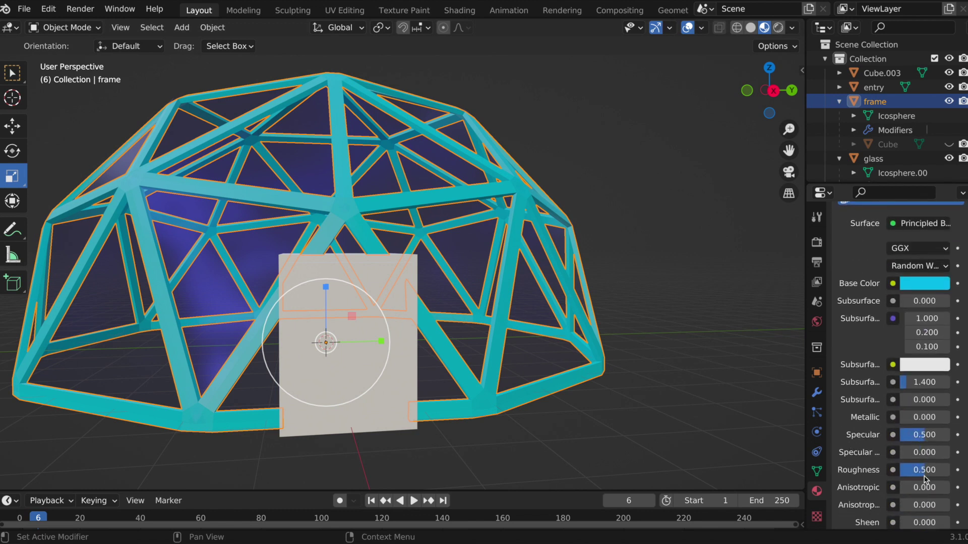
{"action": "left_click_drag", "start_coordinate": [924, 469], "coordinate": [905, 469]}
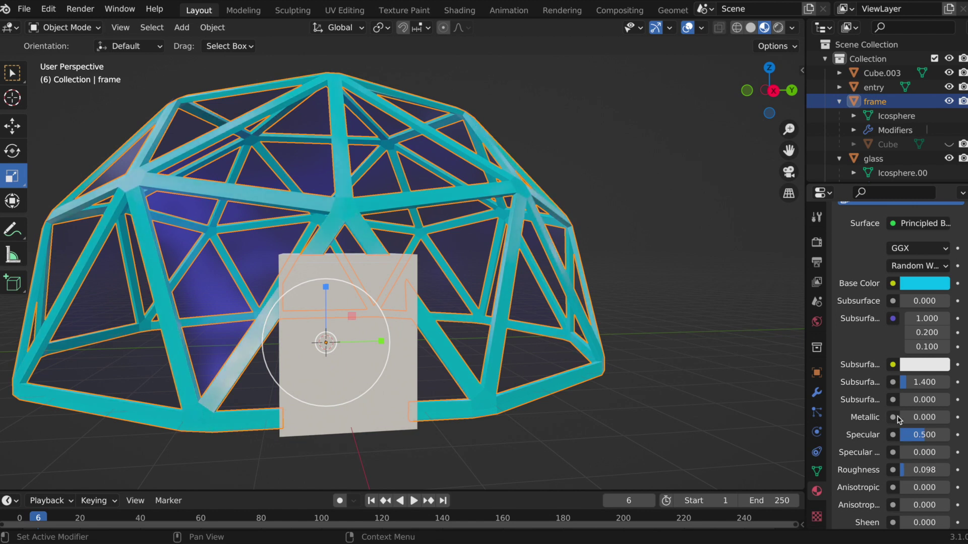
Set the frame material's metallic value to about 0.217.
{"action": "left_click_drag", "start_coordinate": [901, 421], "coordinate": [938, 420]}
{"action": "middle_click_drag", "start_coordinate": [569, 357], "coordinate": [267, 367]}
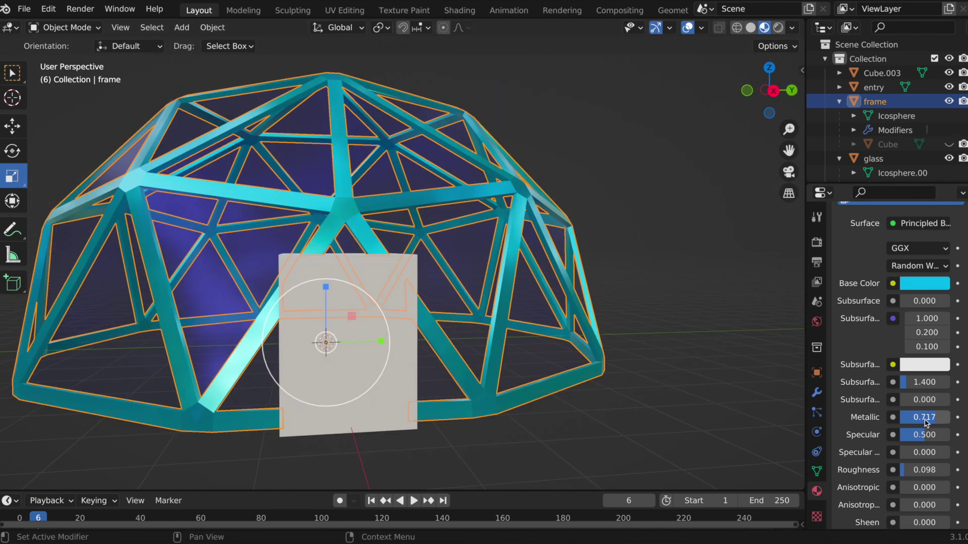
{"action": "left_click_drag", "start_coordinate": [935, 421], "coordinate": [914, 421]}
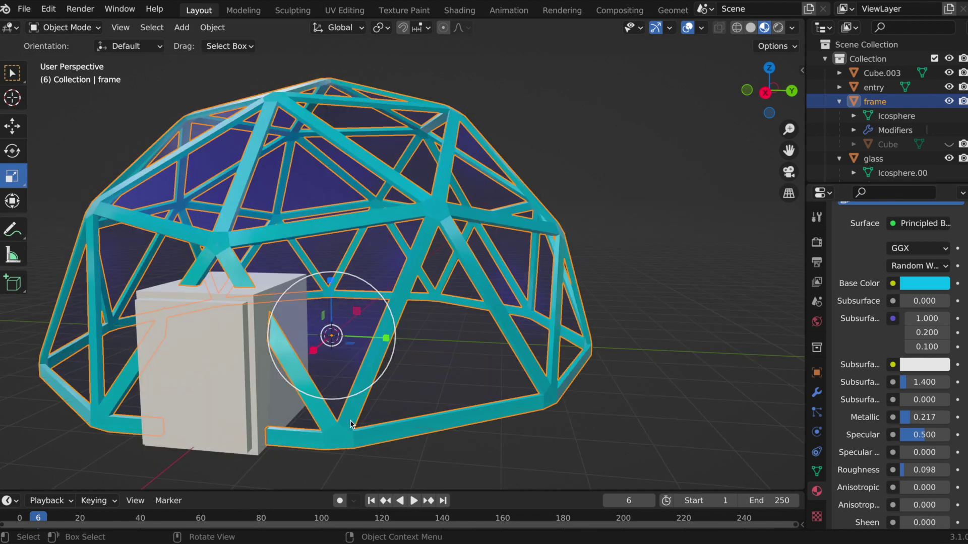
Select the outer entrance cube, Cube.003, and assign it the frame's existing cyan material, Material.001.
{"action": "left_click", "coordinate": [275, 401]}
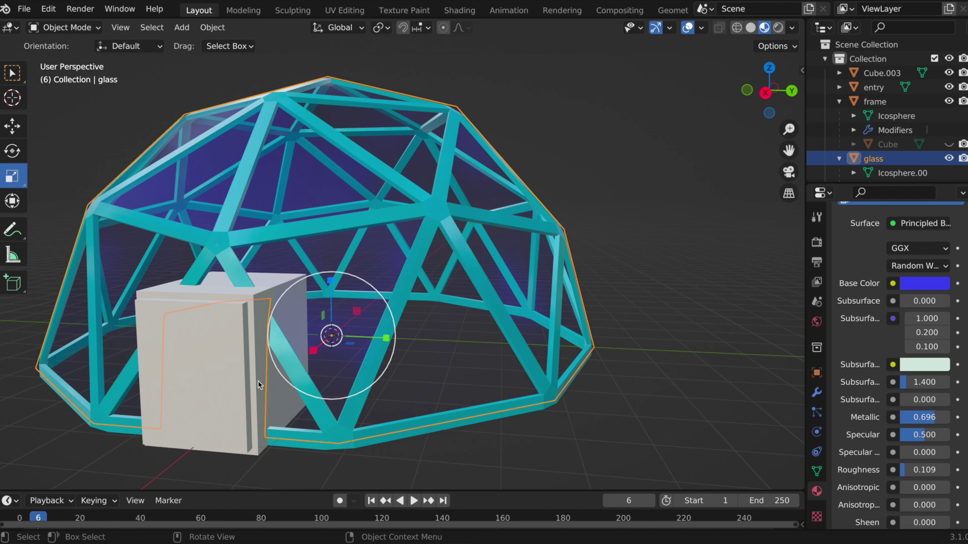
{"action": "left_click", "coordinate": [258, 385]}
{"action": "middle_click_drag", "start_coordinate": [244, 436], "coordinate": [383, 465]}
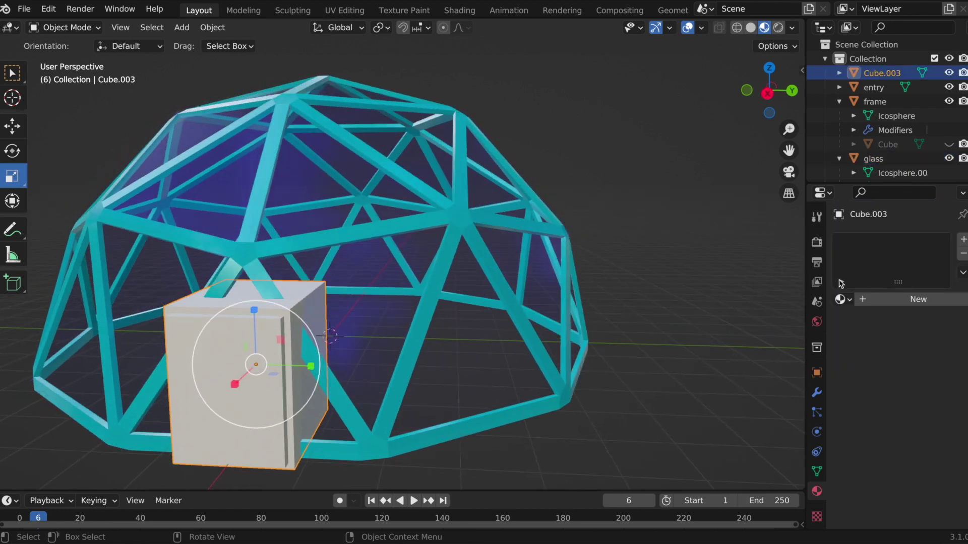
{"action": "left_click", "coordinate": [963, 241]}
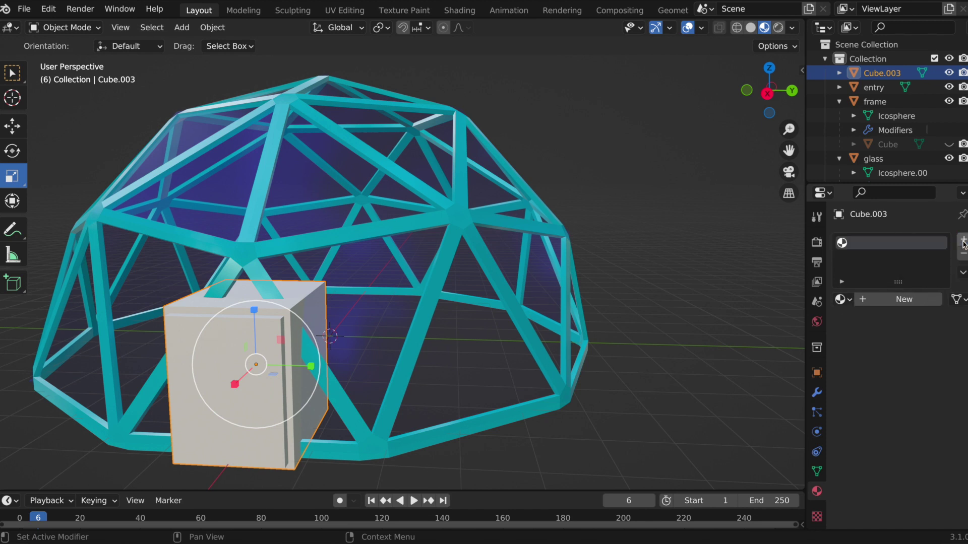
{"action": "left_click", "coordinate": [840, 300]}
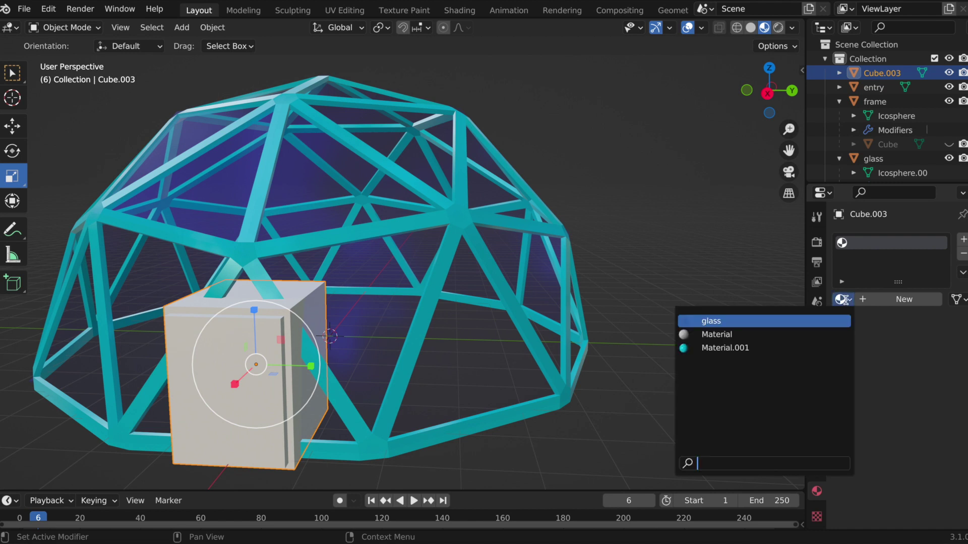
{"action": "left_click", "coordinate": [716, 348]}
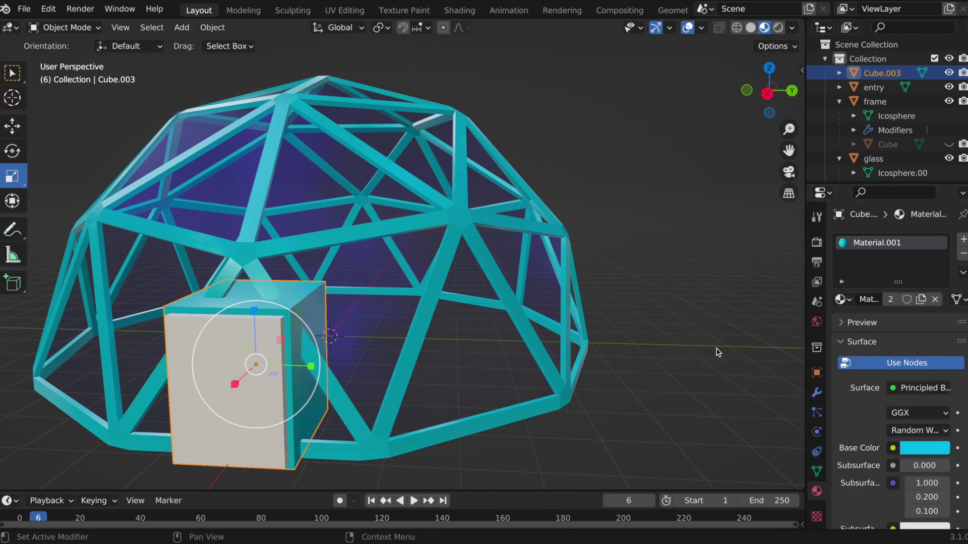
Rename the grey inner entrance cube as cube1 and the cyan outer cube as entry.
{"action": "double_click", "coordinate": [913, 246]}
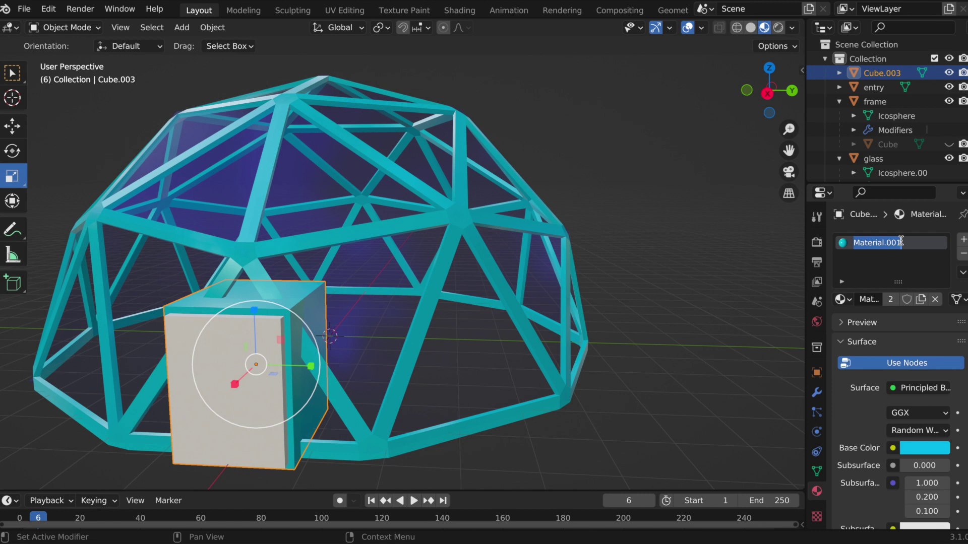
{"action": "type", "text": "be1"}
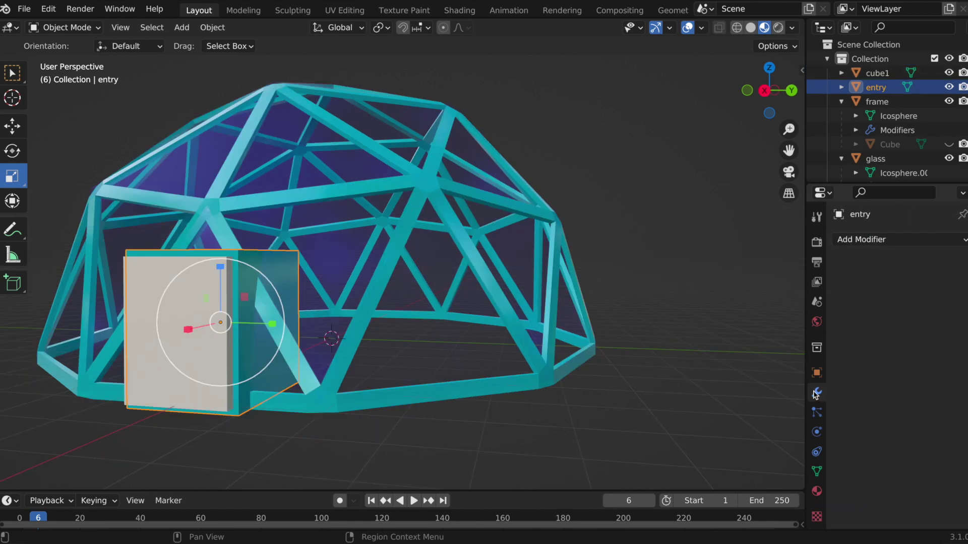
Add a Boolean Difference modifier to the entry object with cube1 as the cutting object.
{"action": "left_click", "coordinate": [882, 241]}
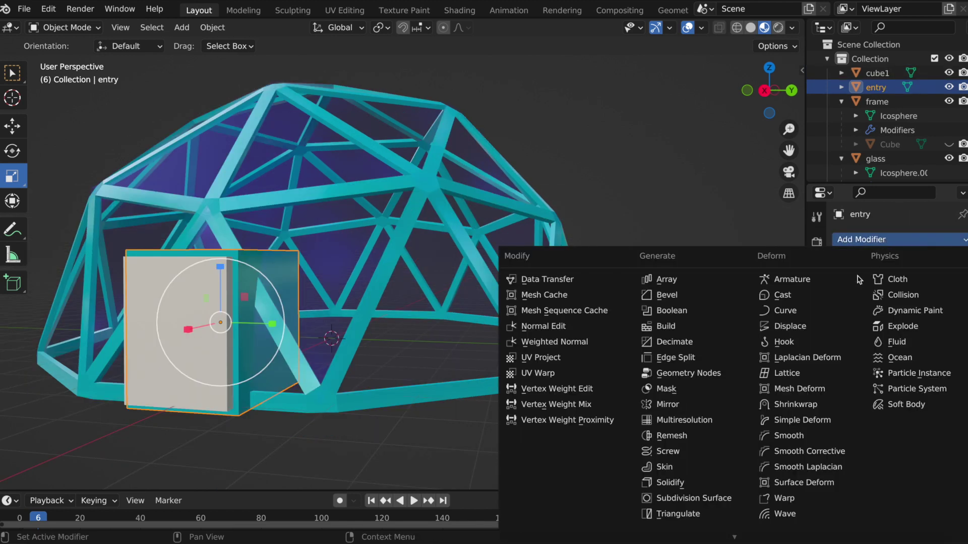
{"action": "left_click", "coordinate": [671, 311]}
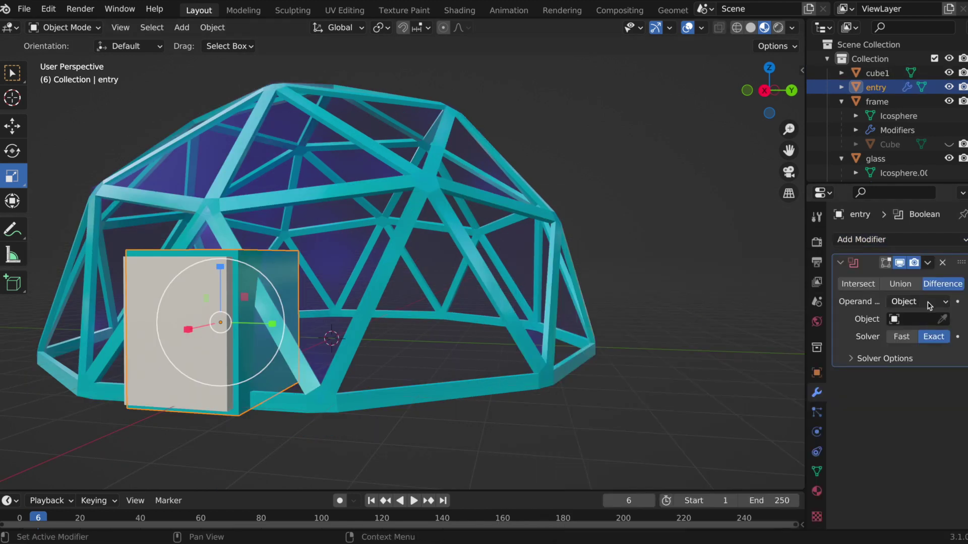
{"action": "left_click", "coordinate": [941, 320]}
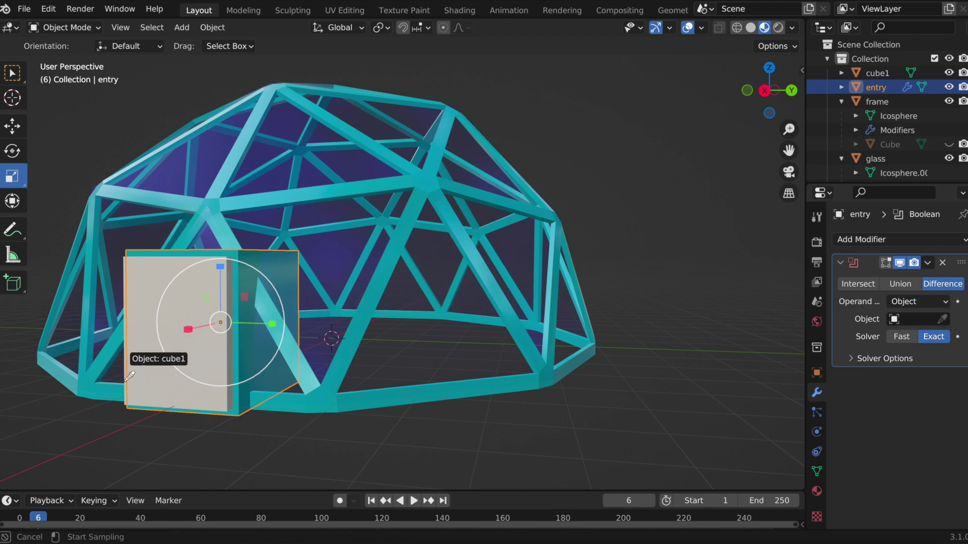
{"action": "left_click", "coordinate": [148, 383]}
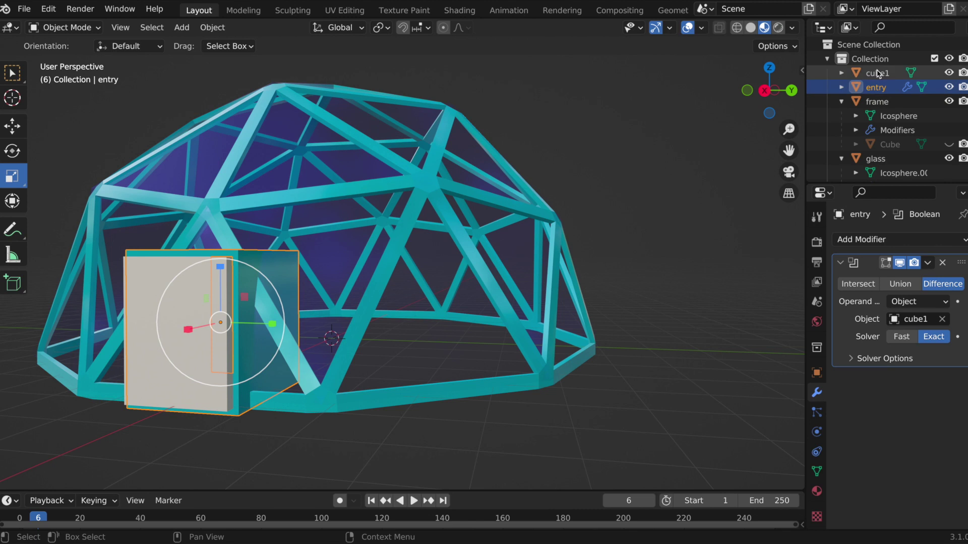
Parent cube1 to the entry object and hide cube1 in the viewport to reveal the hollow entrance.
{"action": "left_click_drag", "start_coordinate": [877, 74], "coordinate": [873, 89]}
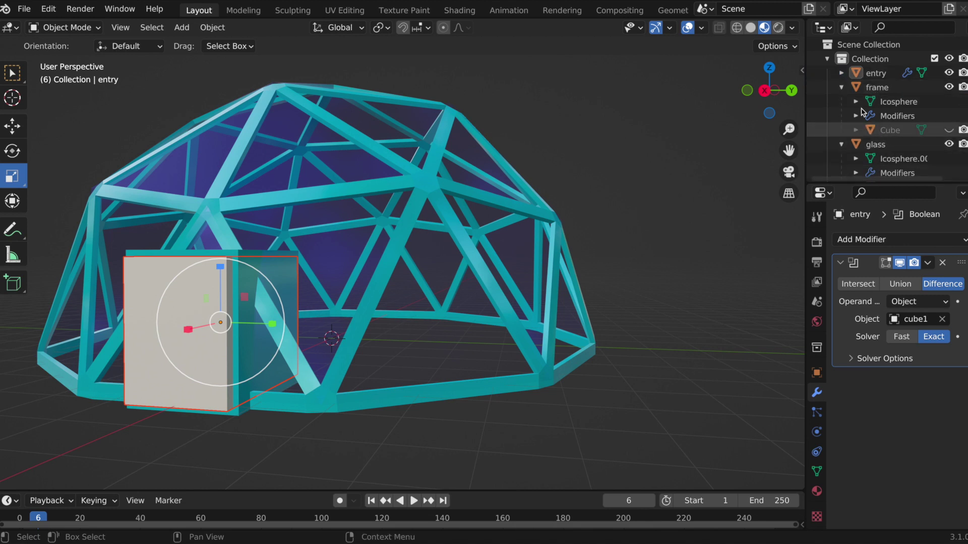
{"action": "left_click", "coordinate": [842, 74]}
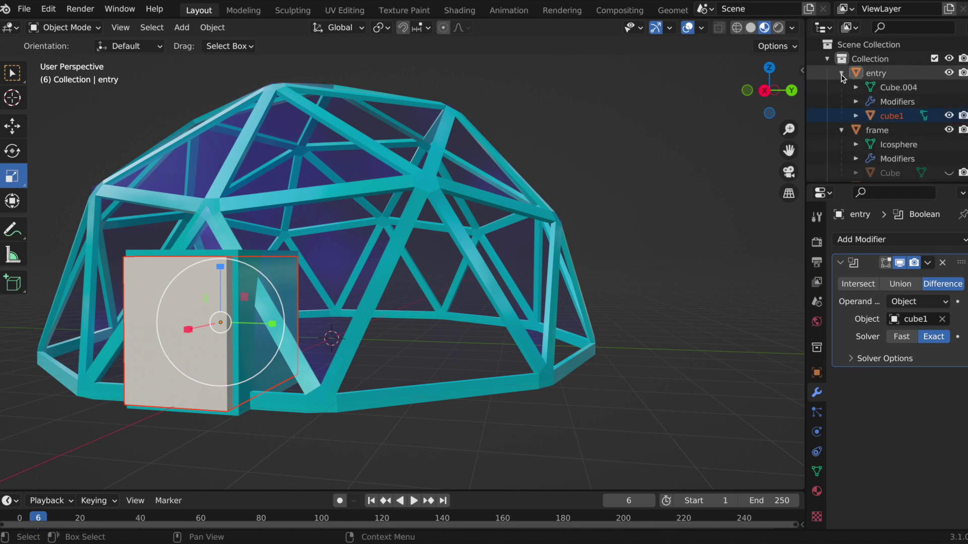
{"action": "left_click", "coordinate": [949, 116]}
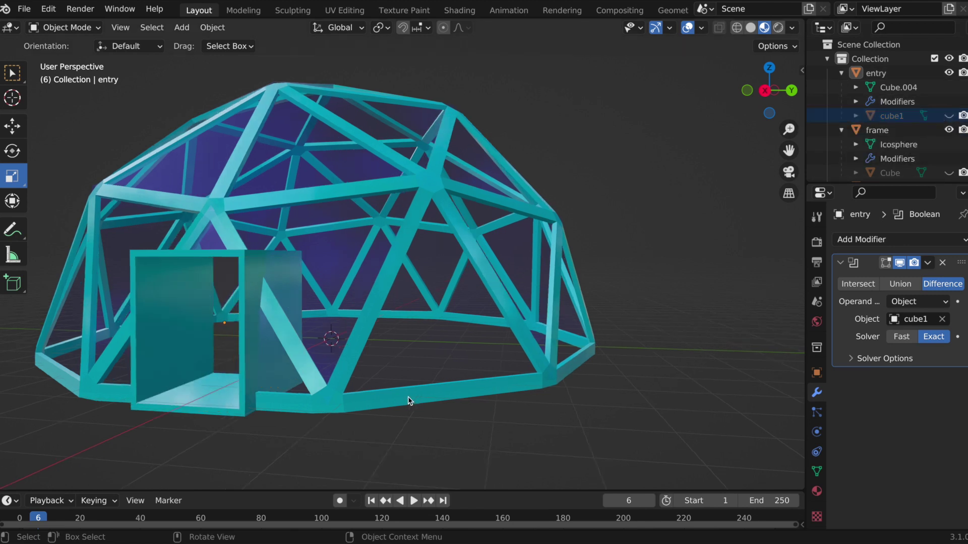
Examine from several sides how the hollowed entry meets the dome's frame and glass.
{"action": "scroll", "coordinate": [409, 401], "scroll_direction": "left", "scroll_amount": 10}
{"action": "scroll", "coordinate": [409, 400], "scroll_direction": "right", "scroll_amount": 7}
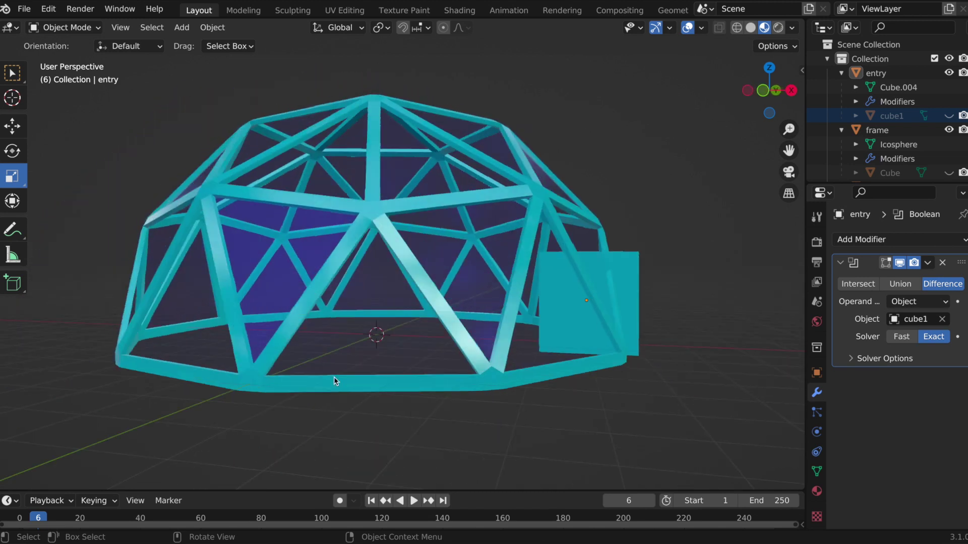
{"action": "scroll", "coordinate": [334, 377], "scroll_direction": "left", "scroll_amount": 2}
{"action": "scroll", "coordinate": [334, 377], "scroll_direction": "up", "scroll_amount": 5}
{"action": "scroll", "coordinate": [334, 377], "scroll_direction": "right", "scroll_amount": 4}
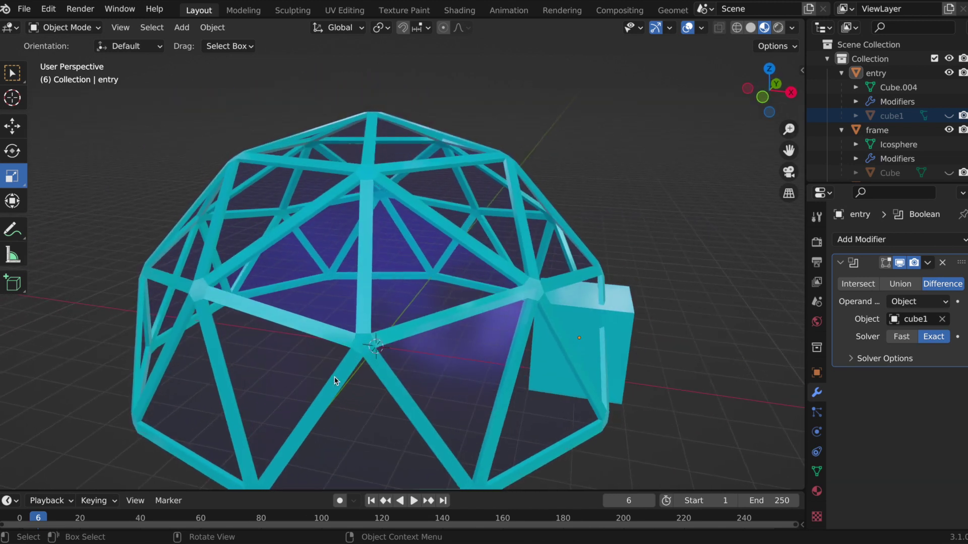
{"action": "scroll", "coordinate": [426, 423], "scroll_direction": "down", "scroll_amount": 4}
{"action": "scroll", "coordinate": [425, 422], "scroll_direction": "right", "scroll_amount": 3}
{"action": "scroll", "coordinate": [573, 396], "scroll_direction": "left", "scroll_amount": 3}
{"action": "scroll", "coordinate": [574, 397], "scroll_direction": "down", "scroll_amount": 2}
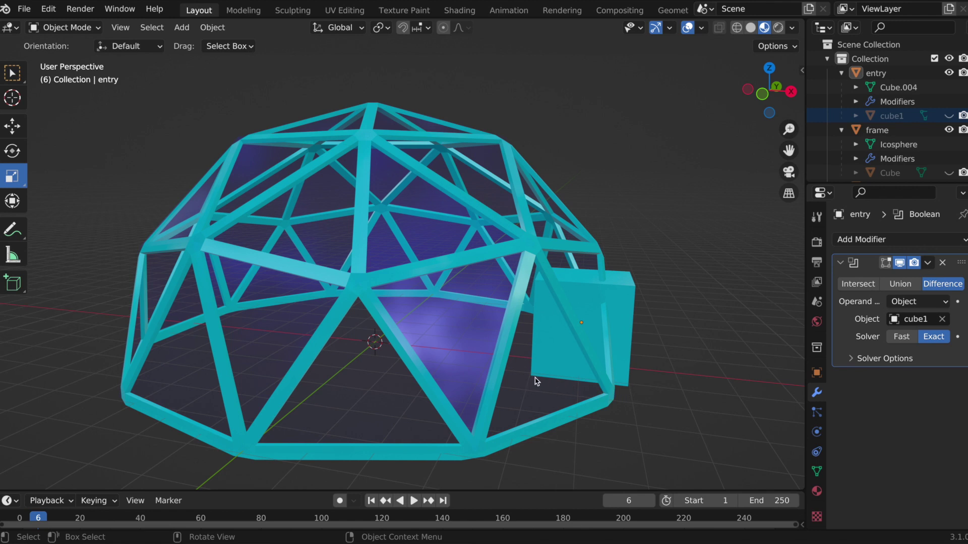
{"action": "scroll", "coordinate": [572, 374], "scroll_direction": "right", "scroll_amount": 5}
{"action": "scroll", "coordinate": [568, 370], "scroll_direction": "down", "scroll_amount": 3}
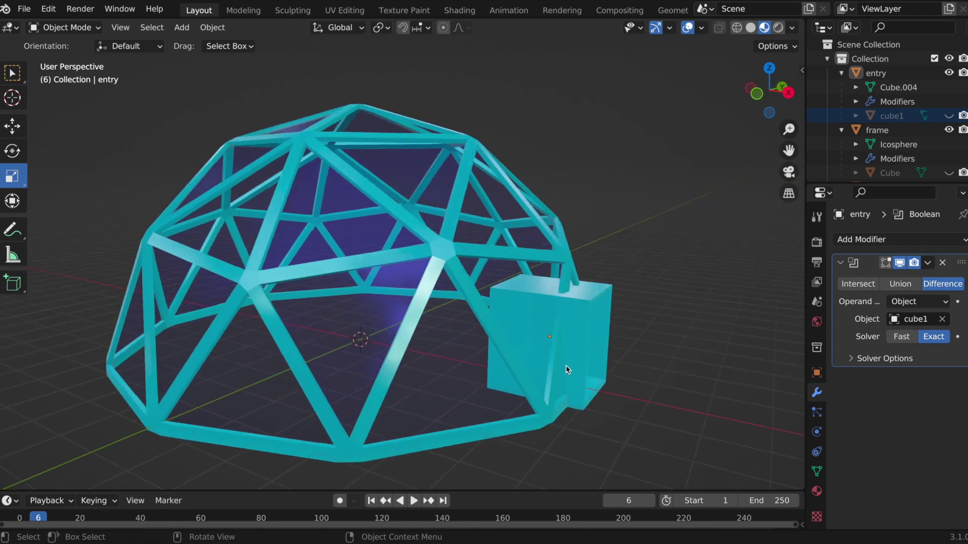
{"action": "scroll", "coordinate": [555, 372], "scroll_direction": "left", "scroll_amount": 5}
{"action": "scroll", "coordinate": [557, 378], "scroll_direction": "right", "scroll_amount": 3}
{"action": "scroll", "coordinate": [557, 378], "scroll_direction": "up", "scroll_amount": 3}
{"action": "scroll", "coordinate": [575, 350], "scroll_direction": "right", "scroll_amount": 4}
{"action": "scroll", "coordinate": [505, 327], "scroll_direction": "down", "scroll_amount": 2}
{"action": "scroll", "coordinate": [488, 418], "scroll_direction": "left", "scroll_amount": 3}
{"action": "scroll", "coordinate": [489, 418], "scroll_direction": "down", "scroll_amount": 2}
{"action": "scroll", "coordinate": [489, 418], "scroll_direction": "left", "scroll_amount": 5}
{"action": "scroll", "coordinate": [550, 325], "scroll_direction": "down", "scroll_amount": 2}
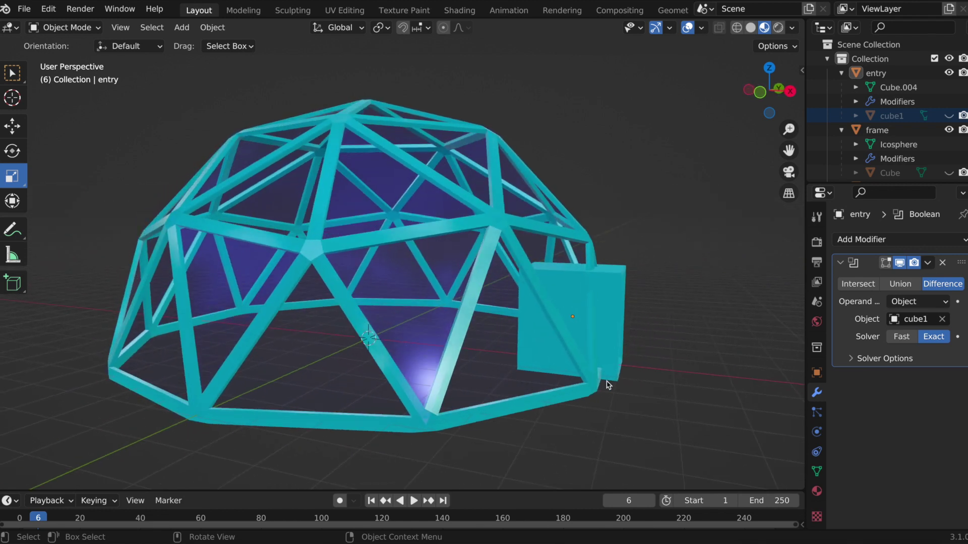
{"action": "scroll", "coordinate": [600, 381], "scroll_direction": "right", "scroll_amount": 4}
{"action": "scroll", "coordinate": [600, 381], "scroll_direction": "up", "scroll_amount": 2}
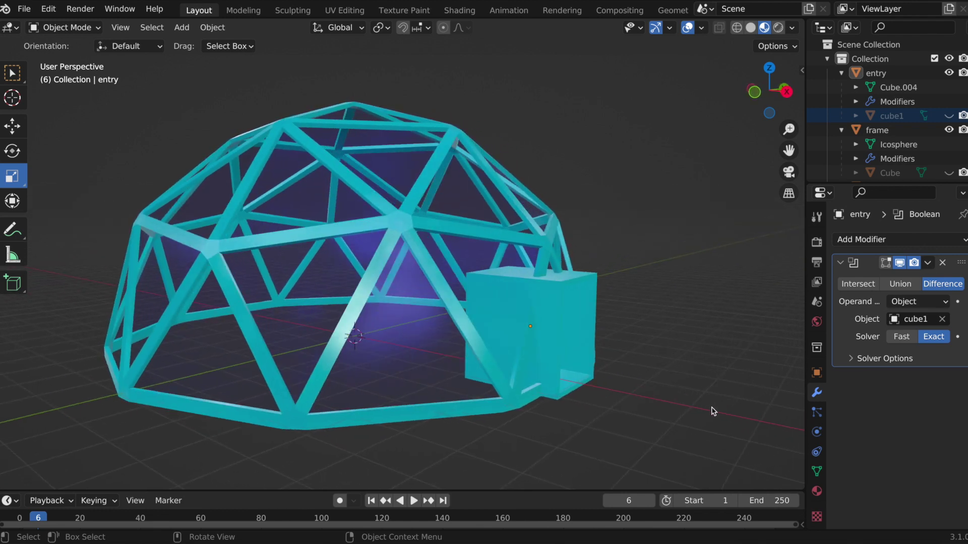
Examine the dome frame and the entry block from above and from the sides, especially where they intersect.
{"action": "scroll", "coordinate": [670, 432], "scroll_direction": "down", "scroll_amount": 3}
{"action": "scroll", "coordinate": [667, 418], "scroll_direction": "left", "scroll_amount": 5}
{"action": "scroll", "coordinate": [650, 393], "scroll_direction": "up", "scroll_amount": 4}
{"action": "scroll", "coordinate": [627, 382], "scroll_direction": "right", "scroll_amount": 3}
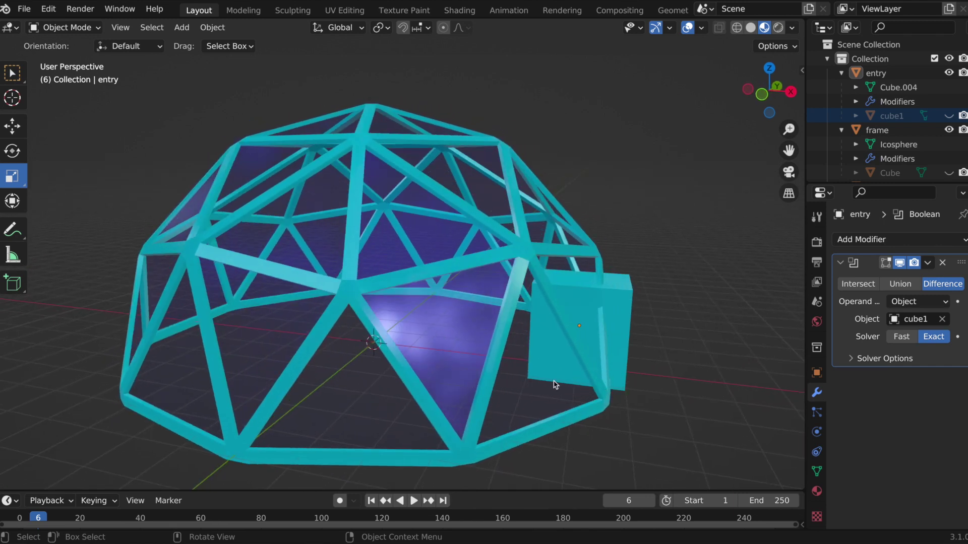
{"action": "scroll", "coordinate": [547, 385], "scroll_direction": "left", "scroll_amount": 3}
{"action": "scroll", "coordinate": [570, 397], "scroll_direction": "right", "scroll_amount": 5}
{"action": "scroll", "coordinate": [569, 394], "scroll_direction": "left", "scroll_amount": 4}
{"action": "scroll", "coordinate": [569, 393], "scroll_direction": "up", "scroll_amount": 4}
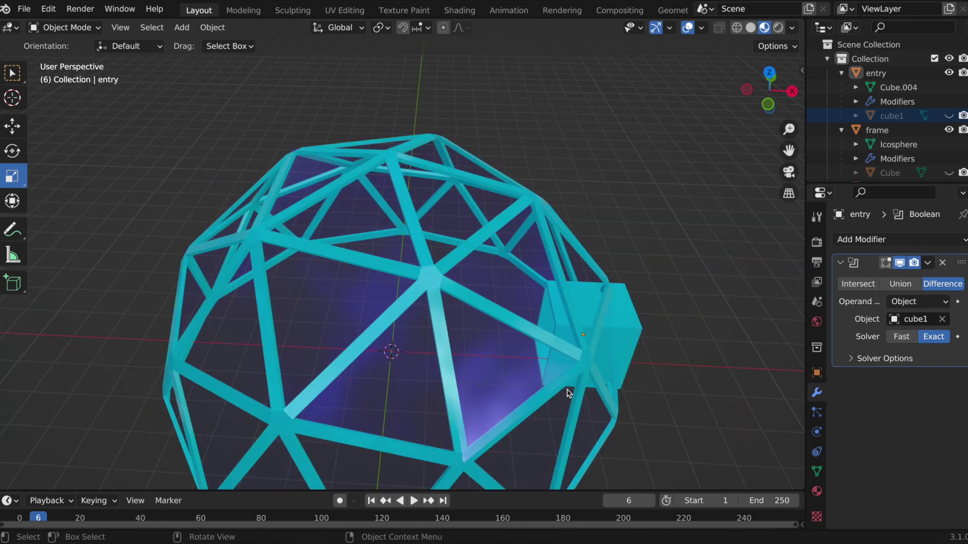
{"action": "scroll", "coordinate": [569, 394], "scroll_direction": "down", "scroll_amount": 1}
{"action": "scroll", "coordinate": [569, 393], "scroll_direction": "right", "scroll_amount": 3}
{"action": "scroll", "coordinate": [479, 379], "scroll_direction": "up", "scroll_amount": 4}
{"action": "scroll", "coordinate": [535, 386], "scroll_direction": "down", "scroll_amount": 3}
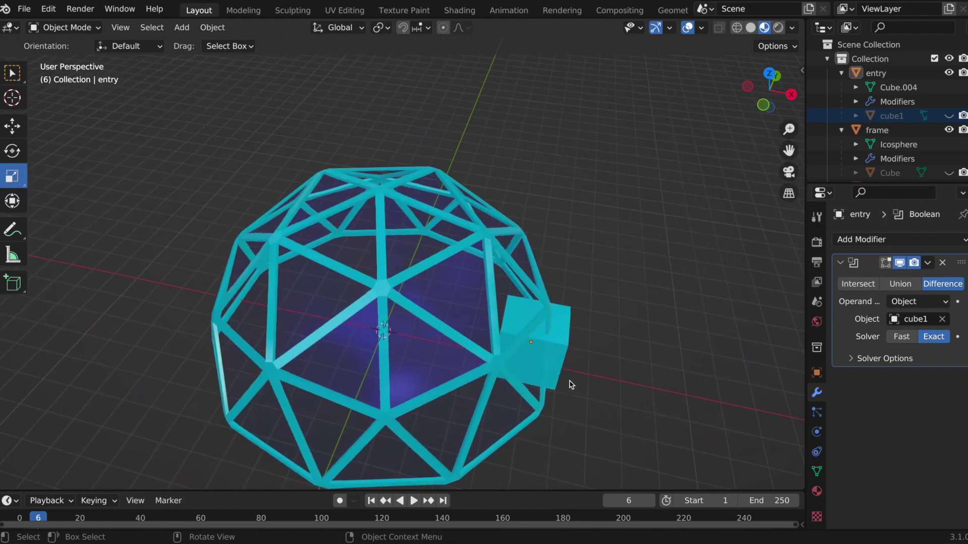
{"action": "scroll", "coordinate": [569, 388], "scroll_direction": "down", "scroll_amount": 4}
{"action": "scroll", "coordinate": [571, 397], "scroll_direction": "left", "scroll_amount": 3}
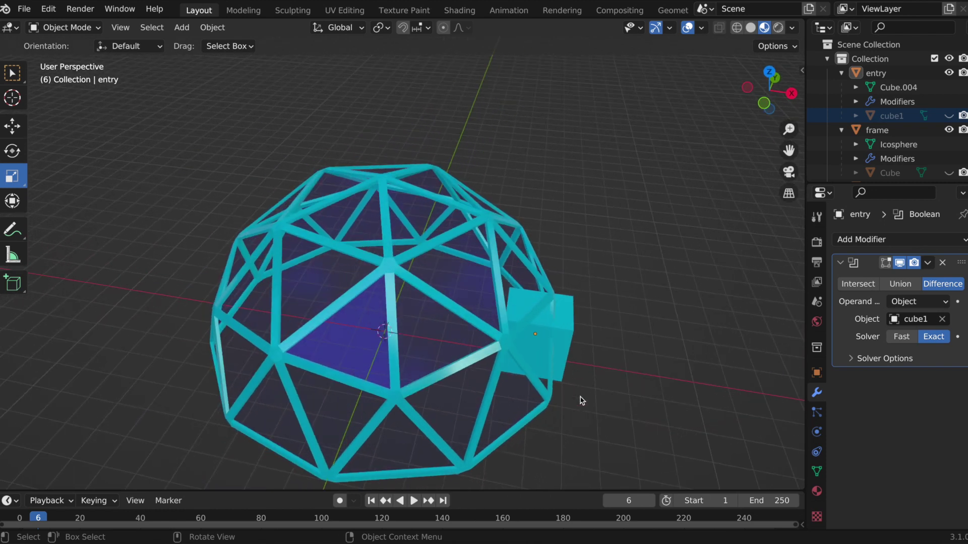
{"action": "scroll", "coordinate": [578, 376], "scroll_direction": "down", "scroll_amount": 4}
{"action": "scroll", "coordinate": [571, 403], "scroll_direction": "right", "scroll_amount": 4}
{"action": "scroll", "coordinate": [584, 391], "scroll_direction": "up", "scroll_amount": 5}
{"action": "scroll", "coordinate": [588, 394], "scroll_direction": "left", "scroll_amount": 4}
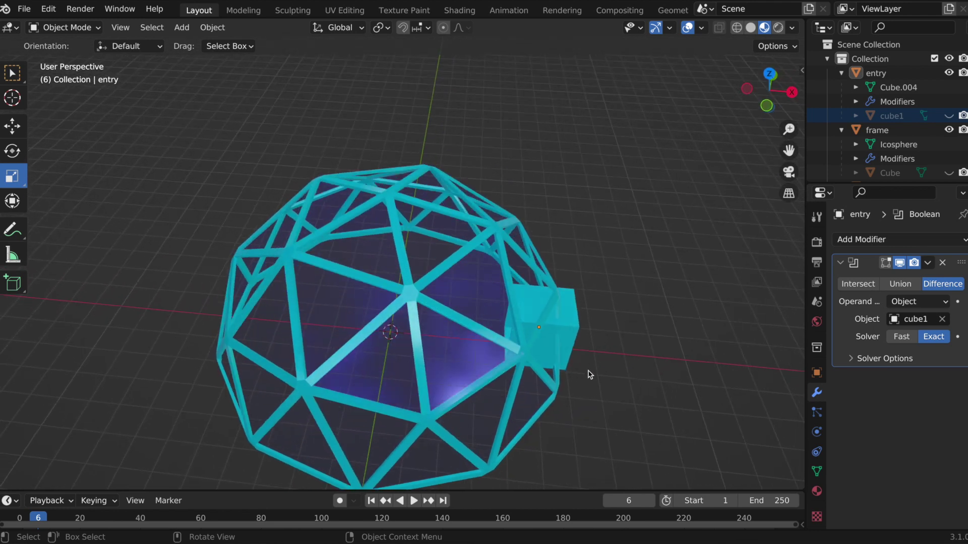
{"action": "scroll", "coordinate": [590, 388], "scroll_direction": "down", "scroll_amount": 4}
{"action": "scroll", "coordinate": [579, 396], "scroll_direction": "right", "scroll_amount": 3}
{"action": "scroll", "coordinate": [586, 426], "scroll_direction": "left", "scroll_amount": 4}
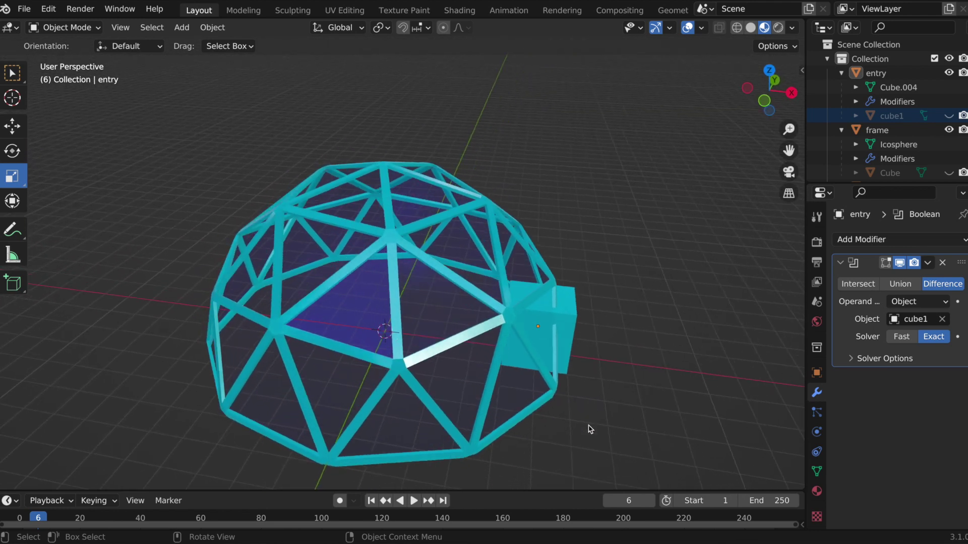
{"action": "scroll", "coordinate": [587, 423], "scroll_direction": "left", "scroll_amount": 4}
{"action": "scroll", "coordinate": [587, 413], "scroll_direction": "right", "scroll_amount": 6}
{"action": "scroll", "coordinate": [593, 403], "scroll_direction": "up", "scroll_amount": 4}
{"action": "scroll", "coordinate": [592, 409], "scroll_direction": "left", "scroll_amount": 3}
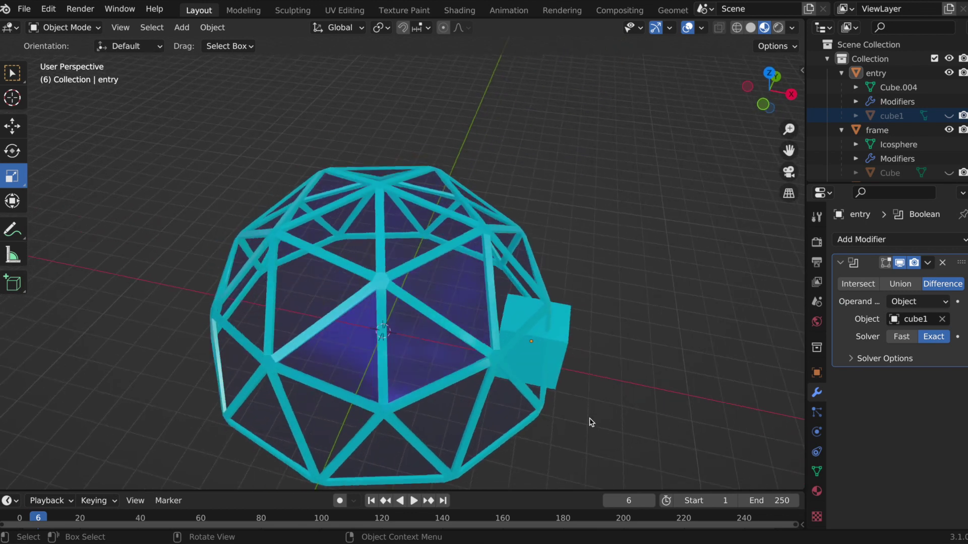
{"action": "scroll", "coordinate": [592, 422], "scroll_direction": "left", "scroll_amount": 2}
{"action": "scroll", "coordinate": [535, 446], "scroll_direction": "down", "scroll_amount": 4}
{"action": "scroll", "coordinate": [566, 337], "scroll_direction": "right", "scroll_amount": 2}
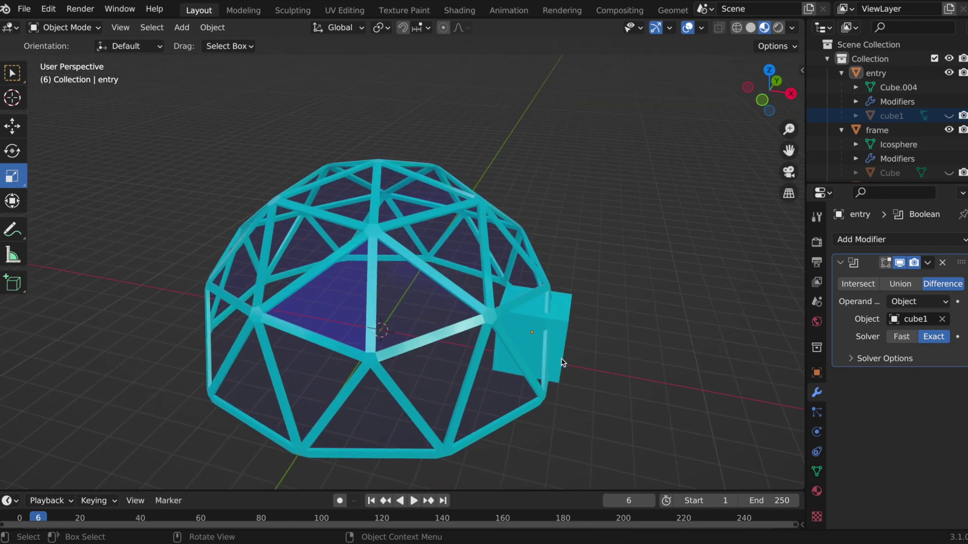
{"action": "scroll", "coordinate": [566, 411], "scroll_direction": "down", "scroll_amount": 3}
{"action": "scroll", "coordinate": [565, 412], "scroll_direction": "left", "scroll_amount": 3}
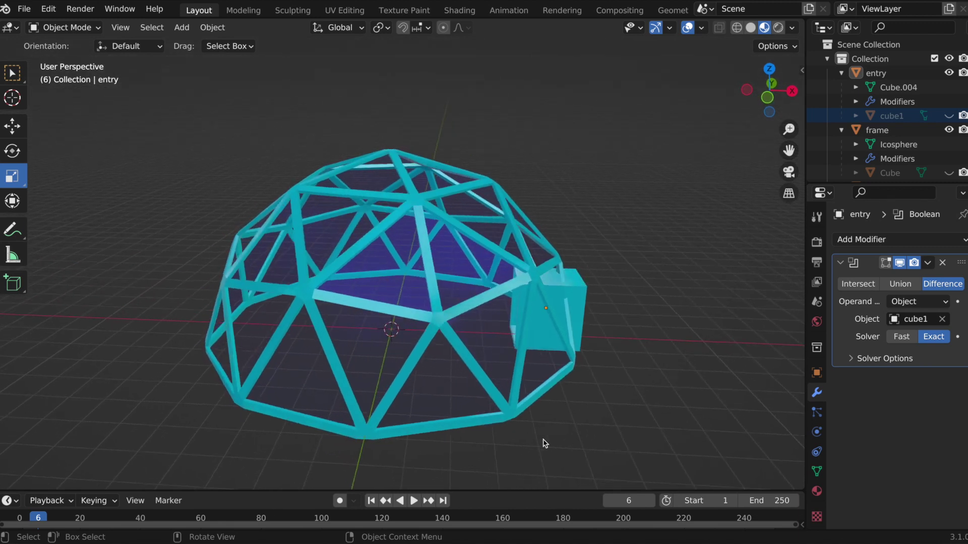
{"action": "scroll", "coordinate": [251, 419], "scroll_direction": "left", "scroll_amount": 4}
{"action": "scroll", "coordinate": [250, 419], "scroll_direction": "left", "scroll_amount": 4}
{"action": "scroll", "coordinate": [229, 409], "scroll_direction": "right", "scroll_amount": 2}
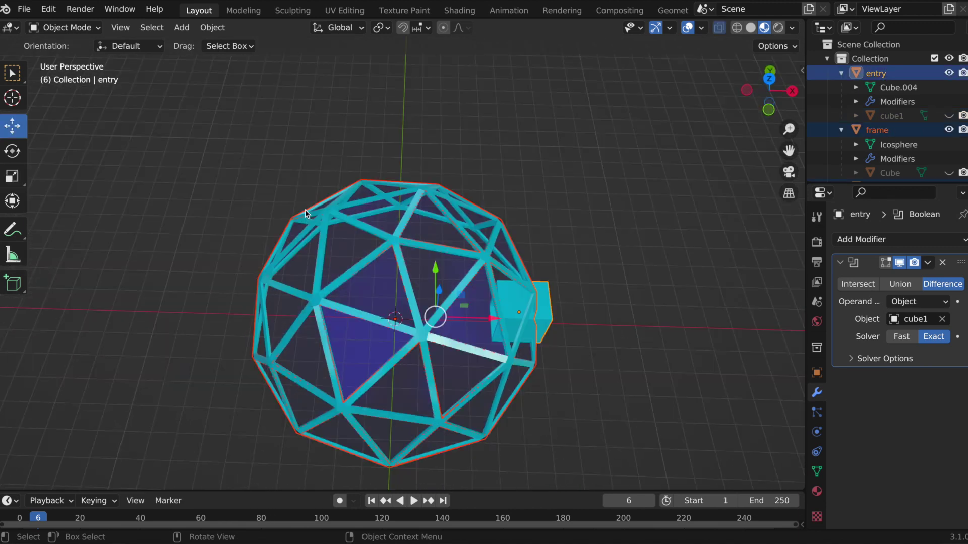
{"action": "scroll", "coordinate": [270, 209], "scroll_direction": "up", "scroll_amount": 1}
{"action": "scroll", "coordinate": [633, 272], "scroll_direction": "down", "scroll_amount": 3}
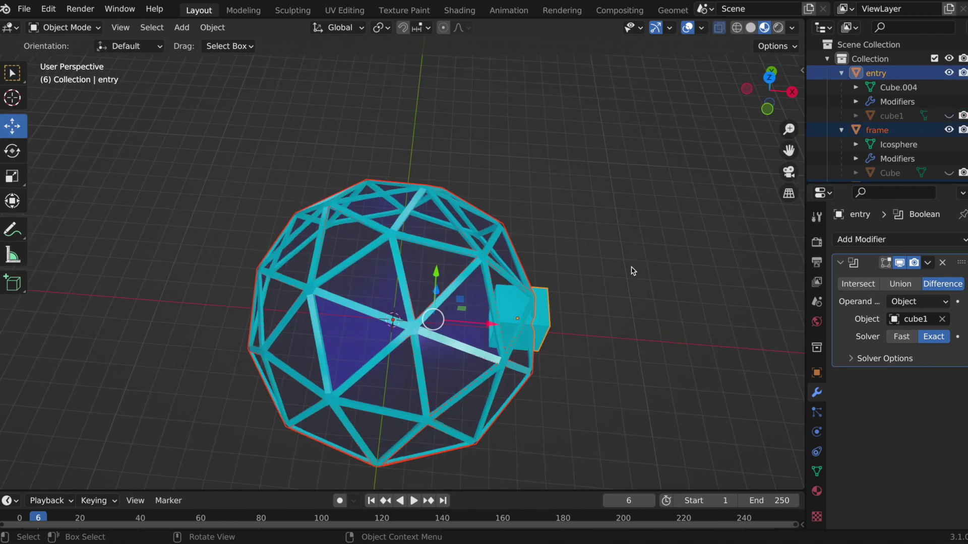
{"action": "scroll", "coordinate": [389, 519], "scroll_direction": "left", "scroll_amount": 1}
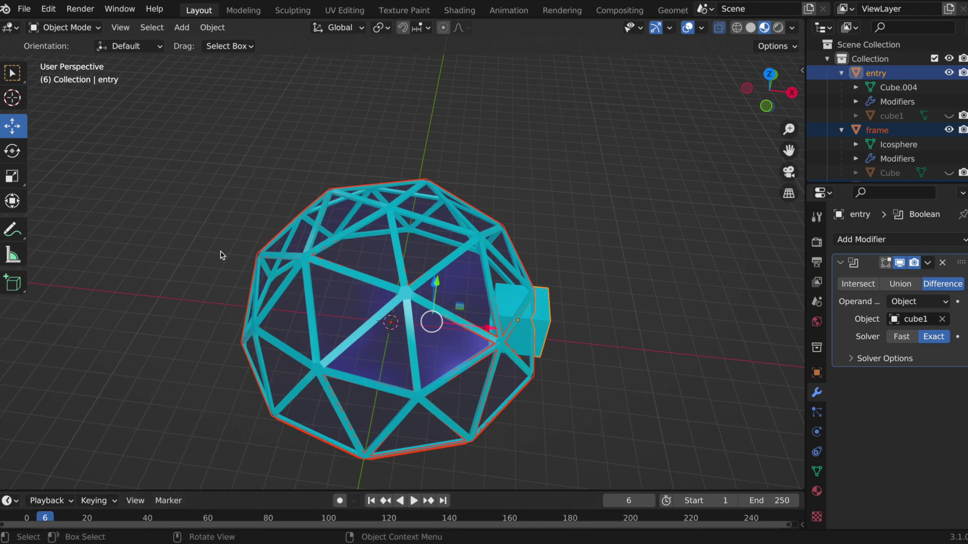
{"action": "middle_click_drag", "start_coordinate": [538, 369], "coordinate": [299, 328]}
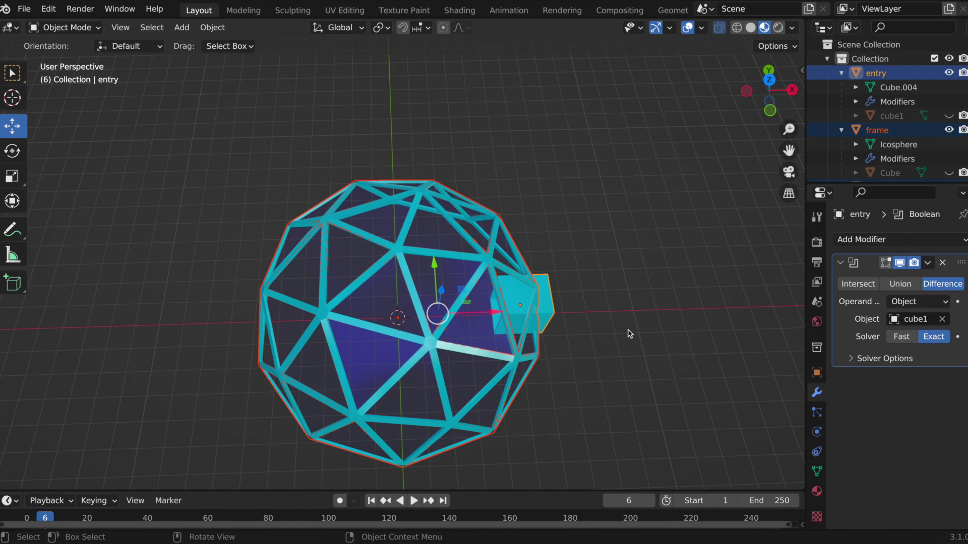
{"action": "middle_click_drag", "start_coordinate": [333, 345], "coordinate": [574, 379]}
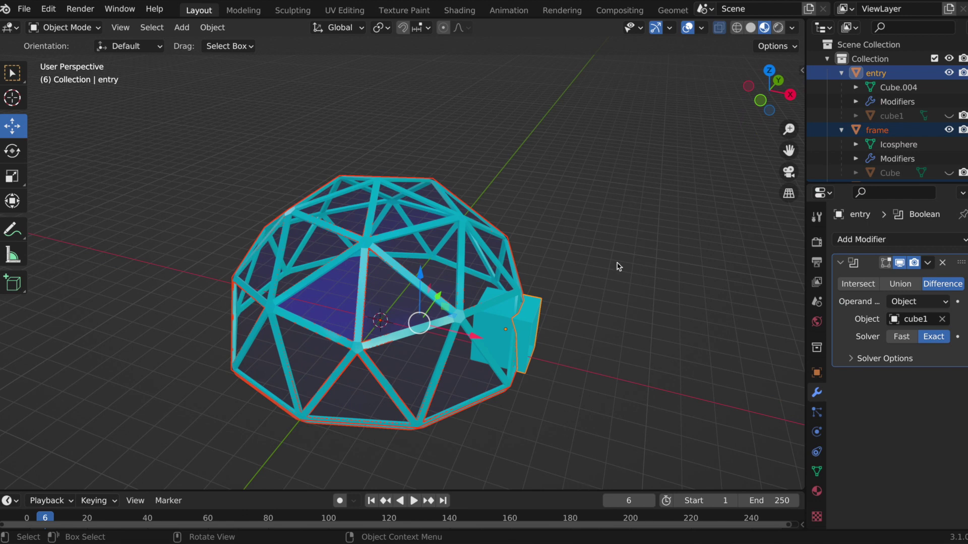
{"action": "middle_click_drag", "start_coordinate": [553, 416], "coordinate": [609, 221]}
{"action": "middle_click_drag", "start_coordinate": [569, 319], "coordinate": [580, 222]}
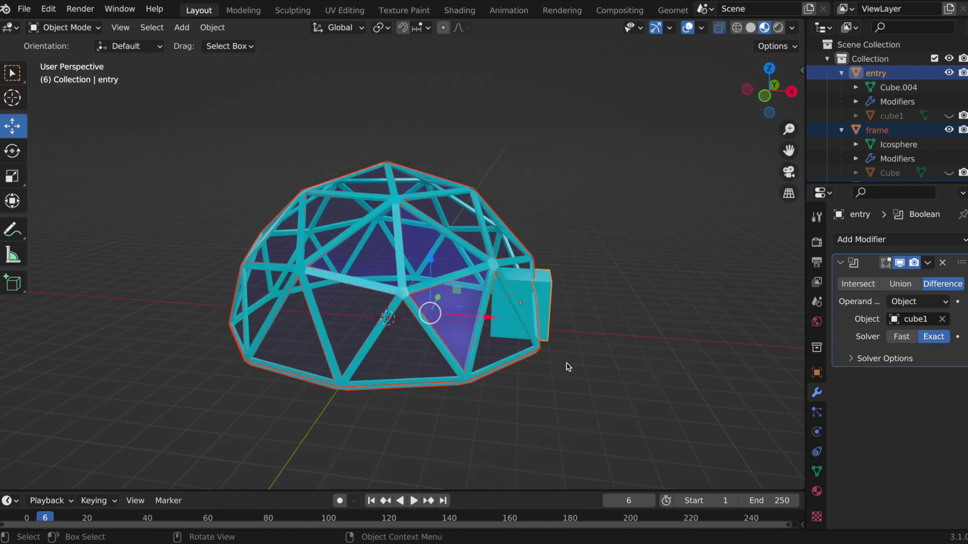
{"action": "middle_click_drag", "start_coordinate": [546, 337], "coordinate": [522, 347]}
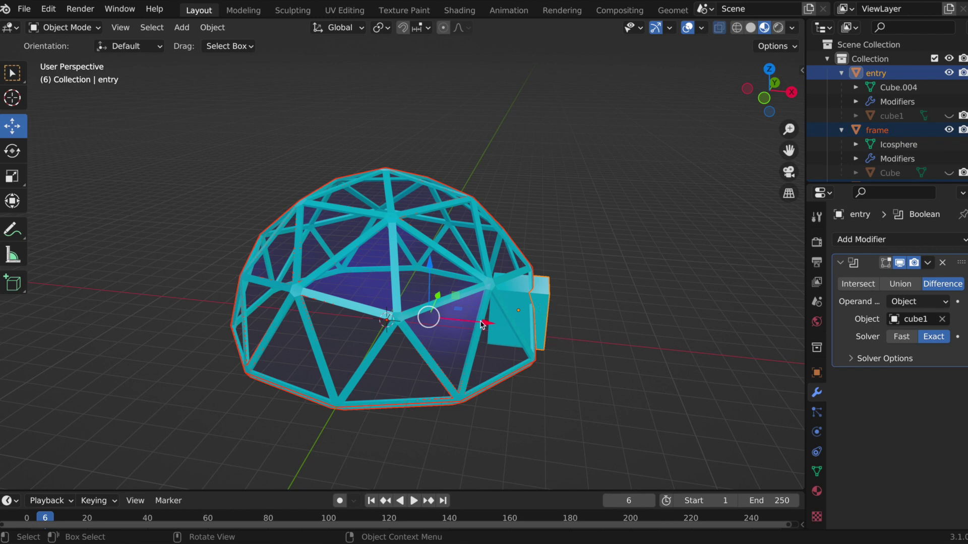
Move the entry block about 0.99 m outward along X and back inward by about 1.01 m.
{"action": "left_click", "coordinate": [546, 314]}
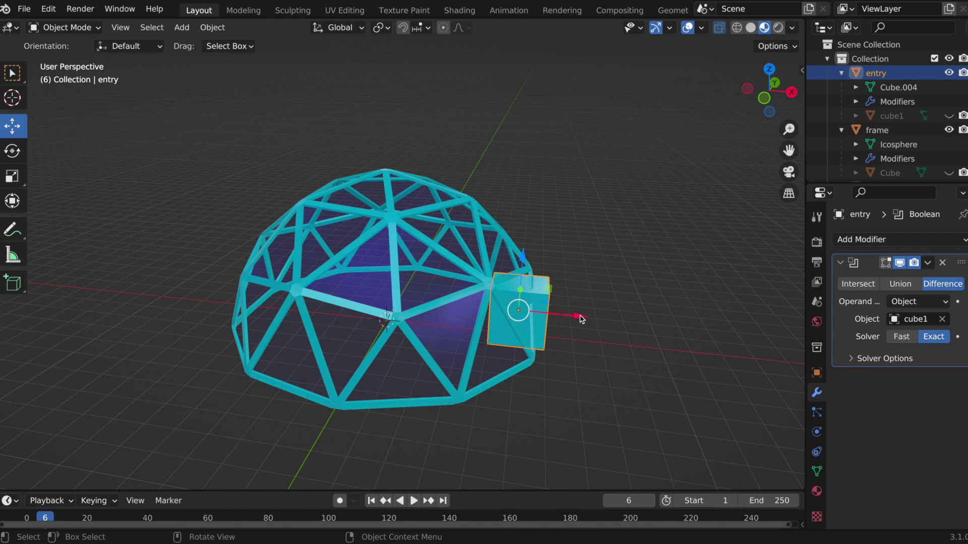
{"action": "left_click_drag", "start_coordinate": [581, 316], "coordinate": [610, 316]}
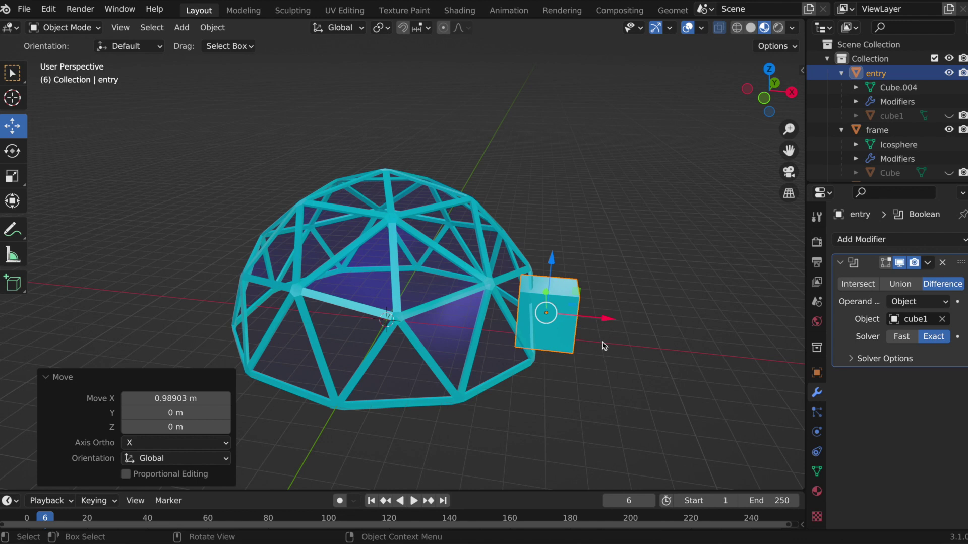
{"action": "left_click_drag", "start_coordinate": [607, 319], "coordinate": [575, 317]}
{"action": "middle_click_drag", "start_coordinate": [592, 404], "coordinate": [590, 404]}
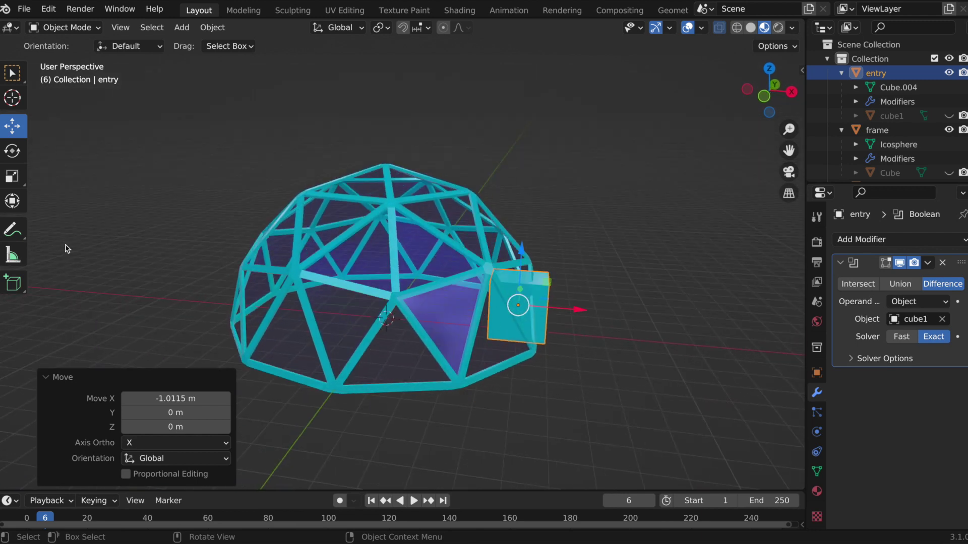
Stretch the entry block along the X axis and reposition it along X against the dome's side.
{"action": "left_click", "coordinate": [13, 176]}
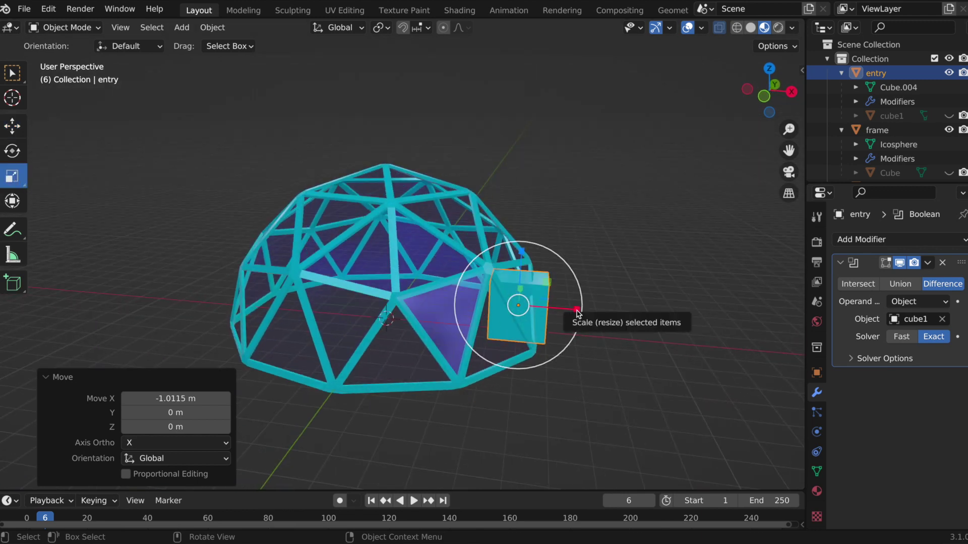
{"action": "left_click_drag", "start_coordinate": [575, 310], "coordinate": [610, 314]}
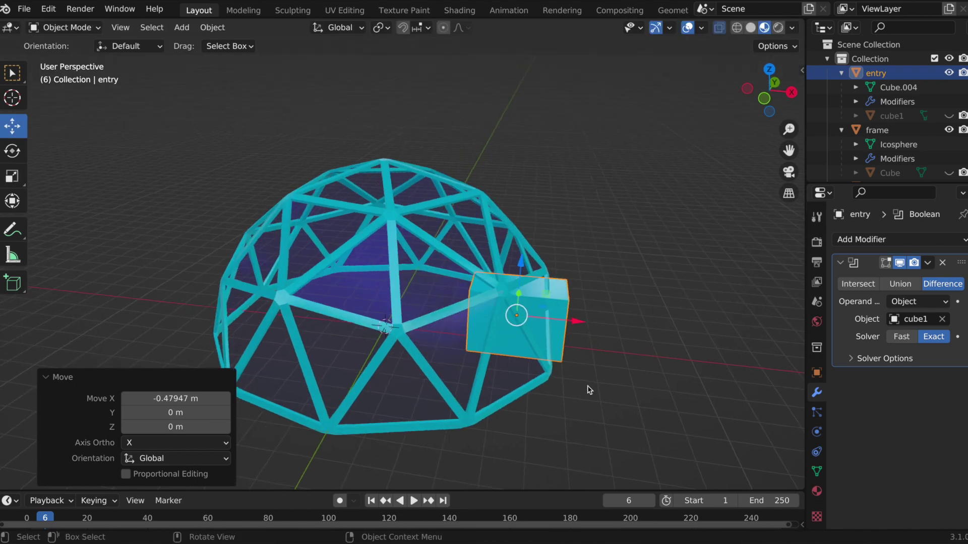
{"action": "middle_click_drag", "start_coordinate": [580, 332], "coordinate": [585, 354]}
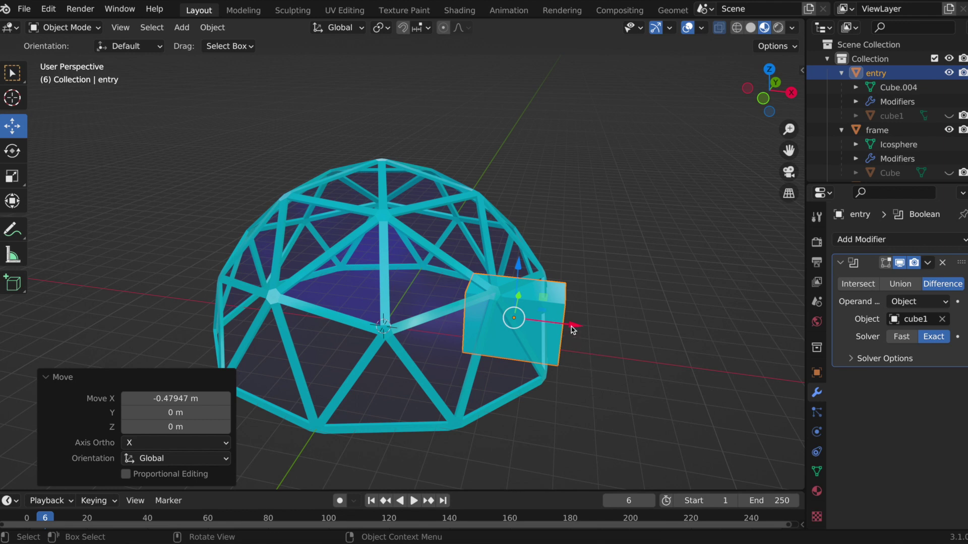
{"action": "left_click_drag", "start_coordinate": [573, 329], "coordinate": [622, 330]}
{"action": "middle_click_drag", "start_coordinate": [623, 400], "coordinate": [613, 360]}
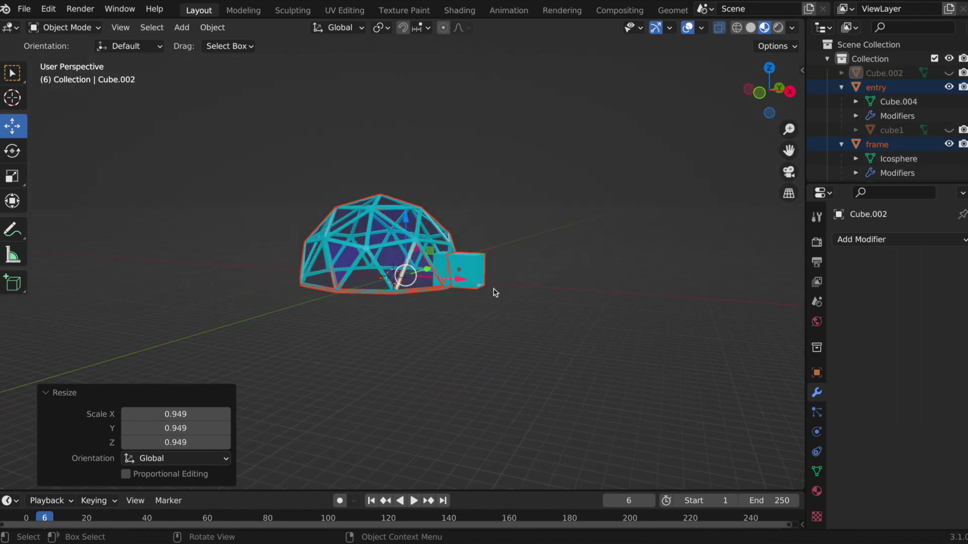
Hide the entry and glass objects in the viewport, leaving only the dome frame displayed.
{"action": "middle_click_drag", "start_coordinate": [493, 290], "coordinate": [542, 302]}
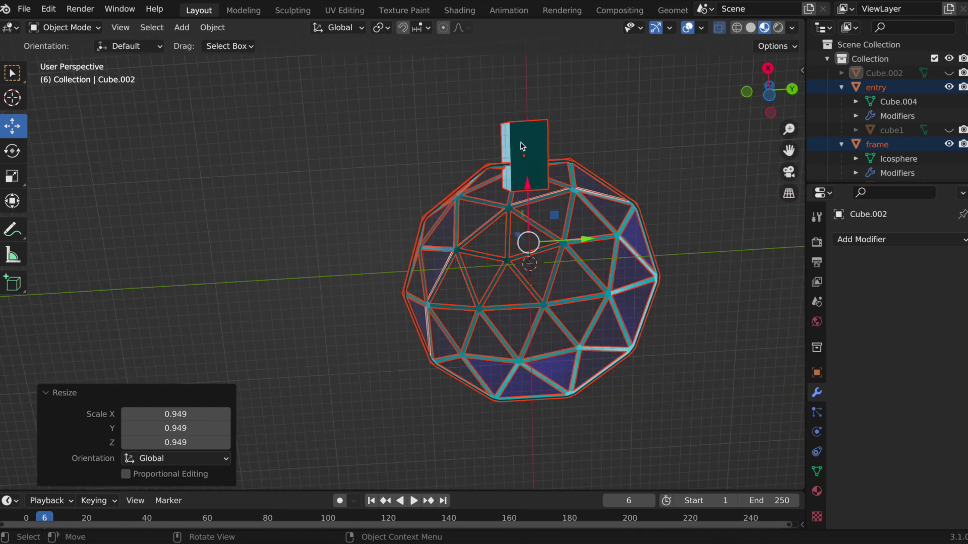
{"action": "left_click", "coordinate": [526, 143]}
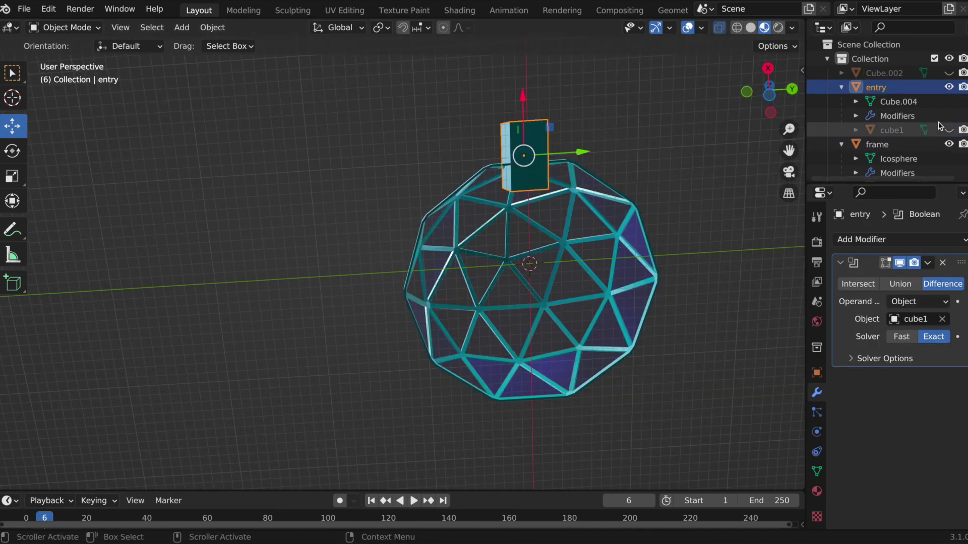
{"action": "left_click", "coordinate": [948, 87]}
{"action": "middle_click_drag", "start_coordinate": [674, 289], "coordinate": [675, 277]}
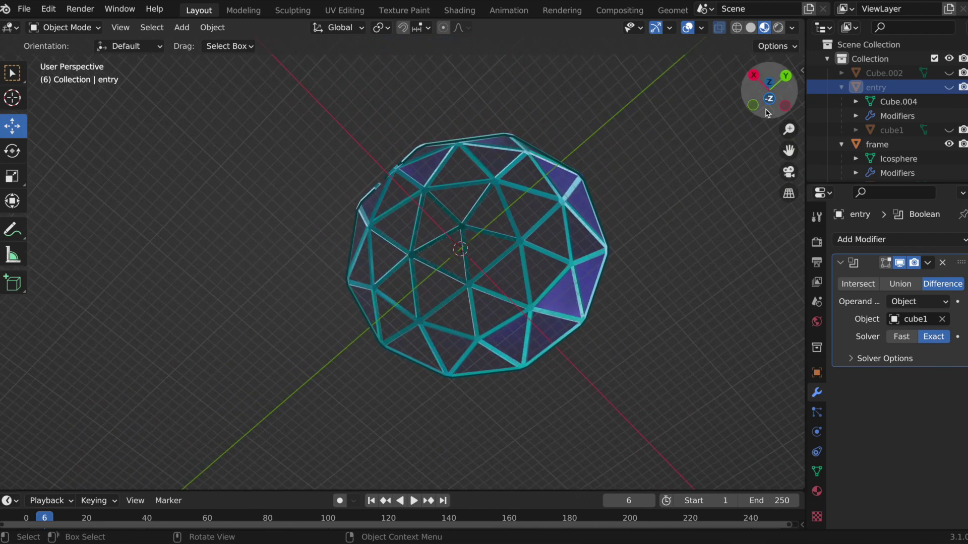
{"action": "scroll", "coordinate": [910, 151], "scroll_direction": "down", "scroll_amount": 1}
{"action": "scroll", "coordinate": [908, 153], "scroll_direction": "up", "scroll_amount": 1}
{"action": "scroll", "coordinate": [909, 152], "scroll_direction": "down", "scroll_amount": 3}
{"action": "scroll", "coordinate": [910, 154], "scroll_direction": "down", "scroll_amount": 1}
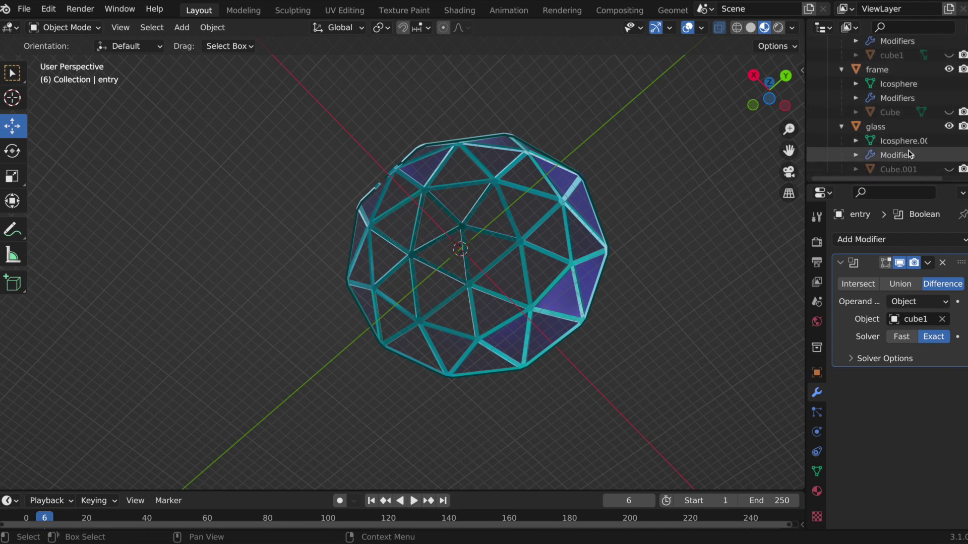
{"action": "left_click", "coordinate": [949, 127]}
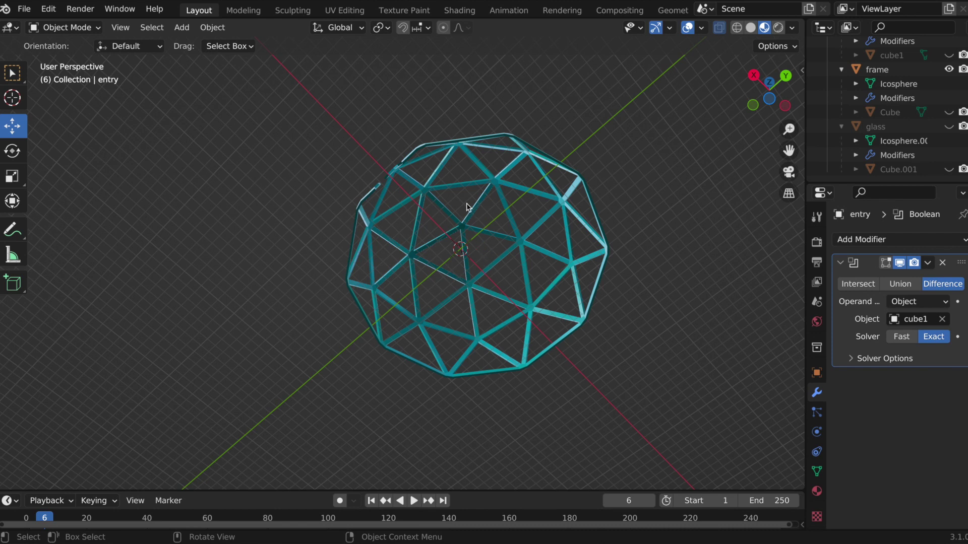
{"action": "left_click_drag", "start_coordinate": [709, 386], "coordinate": [292, 119]}
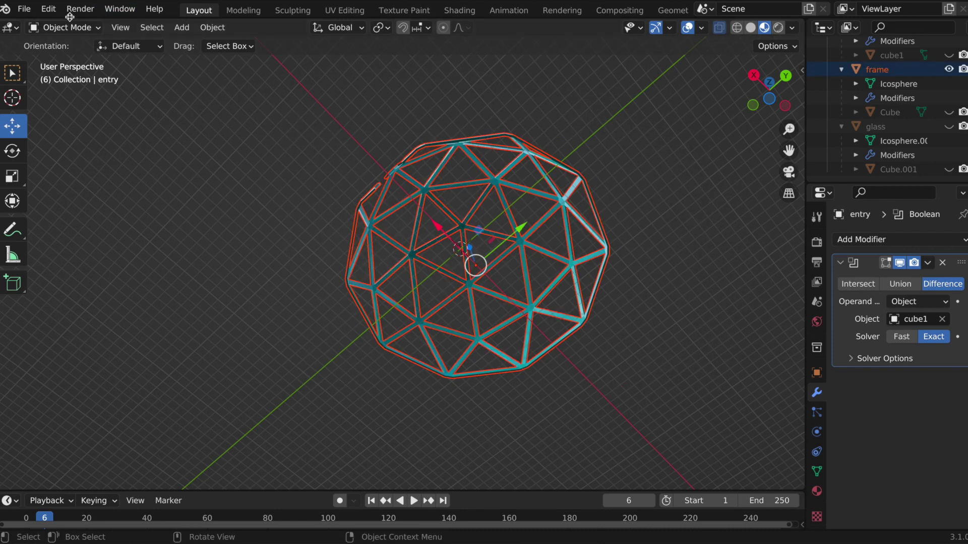
{"action": "left_click", "coordinate": [93, 29]}
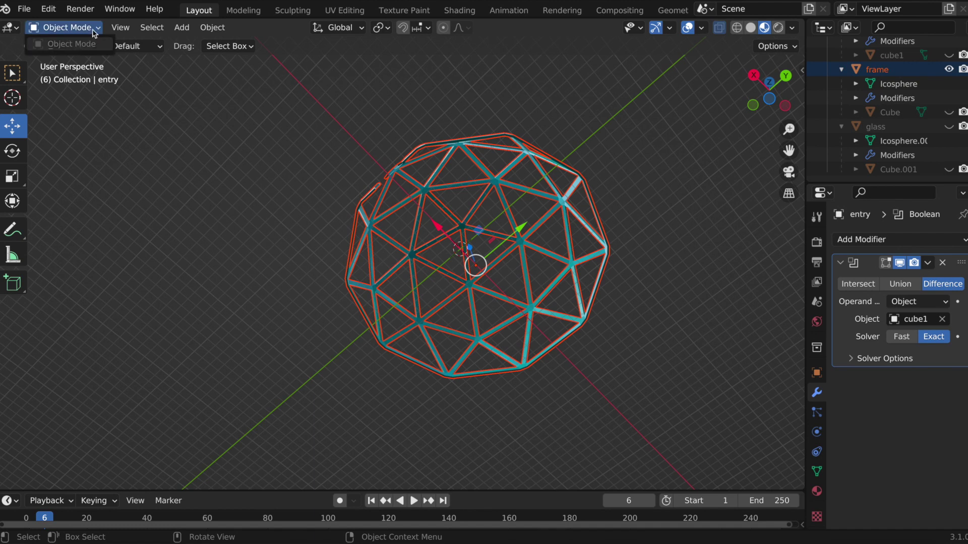
{"action": "left_click", "coordinate": [89, 23]}
{"action": "left_click", "coordinate": [91, 27]}
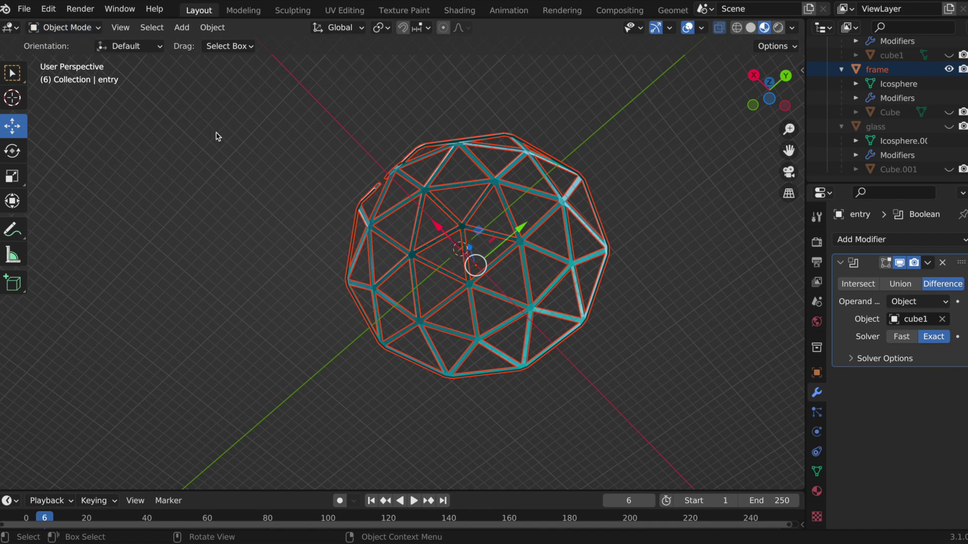
{"action": "left_click", "coordinate": [271, 198]}
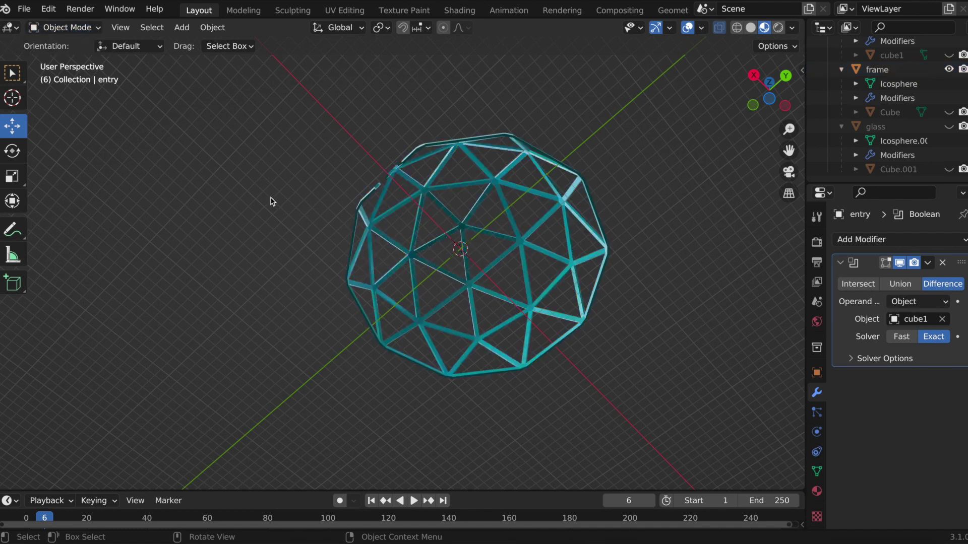
Put the frame in Edit Mode and select the lowest vertices of its base ring in the Right Orthographic view.
{"action": "left_click", "coordinate": [467, 228]}
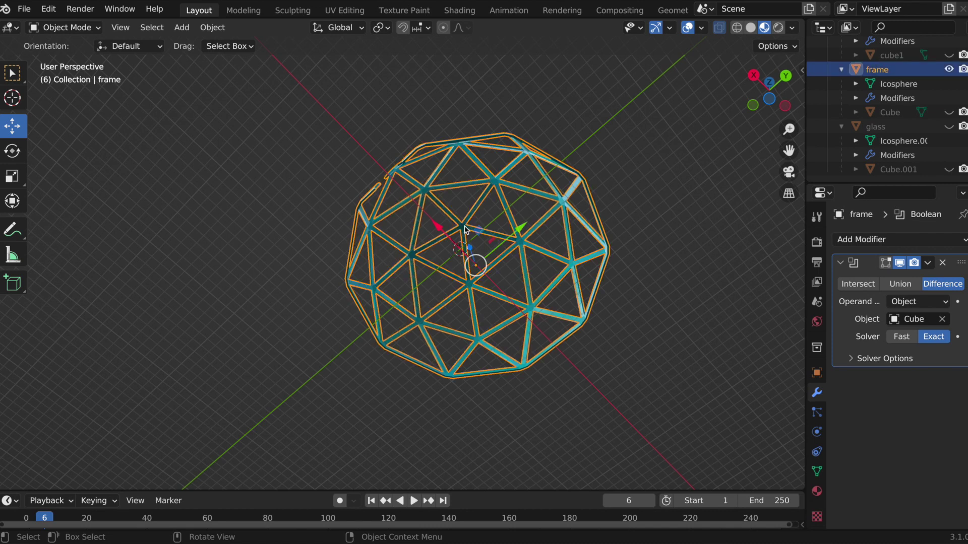
{"action": "left_click", "coordinate": [90, 27]}
{"action": "left_click", "coordinate": [76, 60]}
{"action": "key", "text": "KP_3"}
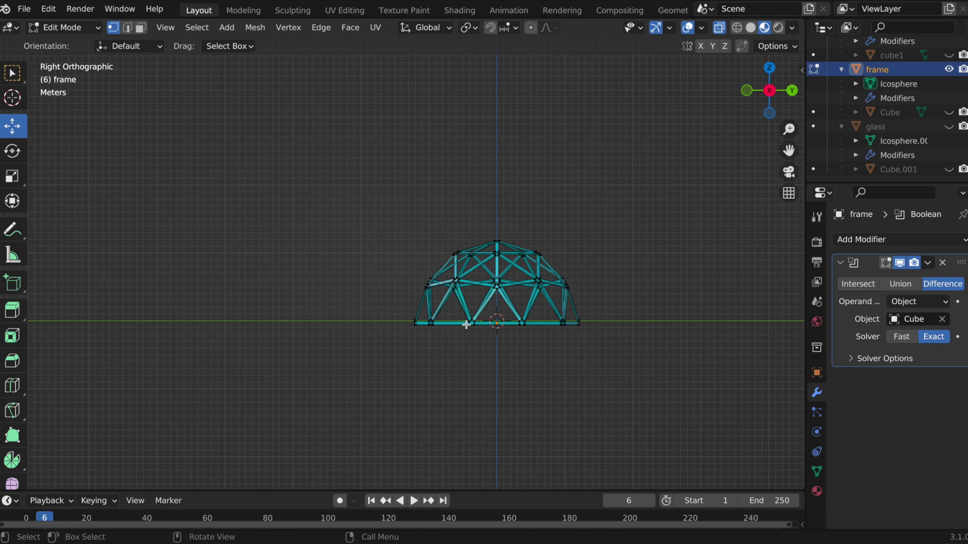
{"action": "scroll", "coordinate": [659, 199], "scroll_direction": "up", "scroll_amount": 6}
{"action": "left_click_drag", "start_coordinate": [662, 200], "coordinate": [53, 256]}
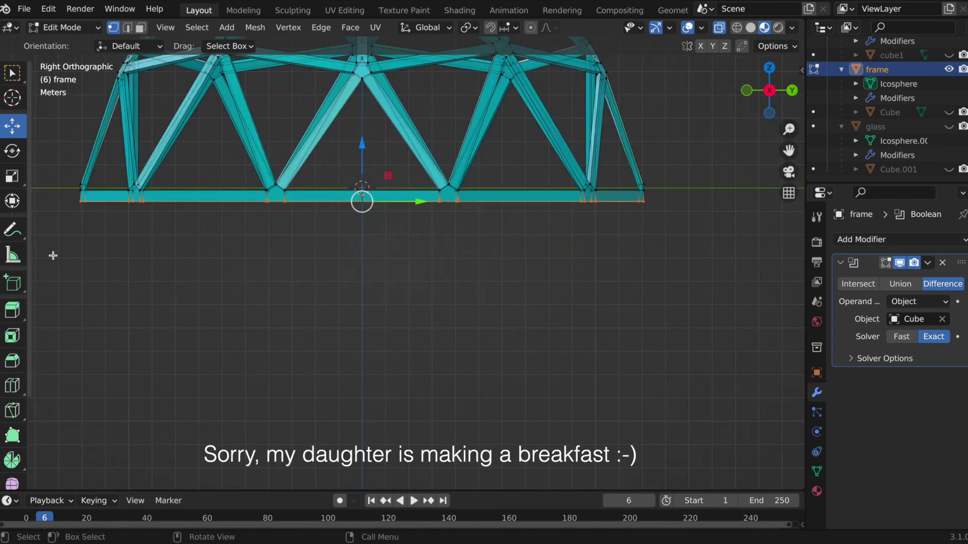
Deselect the outer bottom vertices at the first corners of the frame's base ring, keeping the inner ones selected.
{"action": "middle_click_drag", "start_coordinate": [333, 397], "coordinate": [330, 181]}
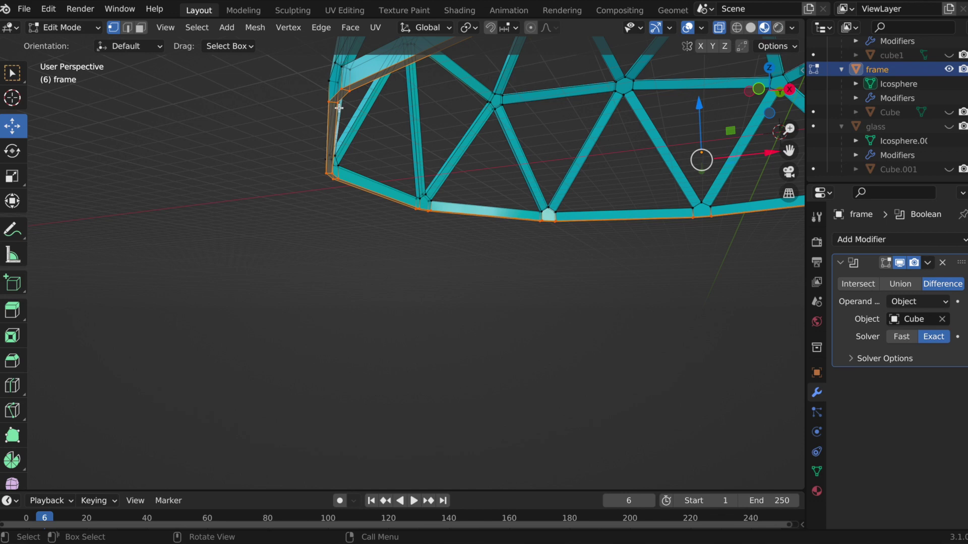
{"action": "middle_click_drag", "start_coordinate": [328, 111], "coordinate": [328, 111]}
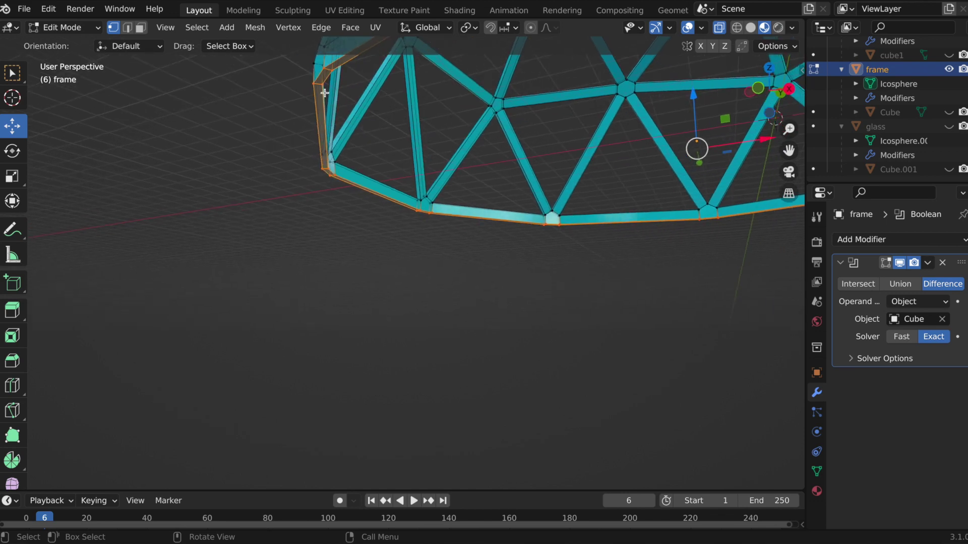
{"action": "left_click", "coordinate": [321, 139], "text": "shift"}
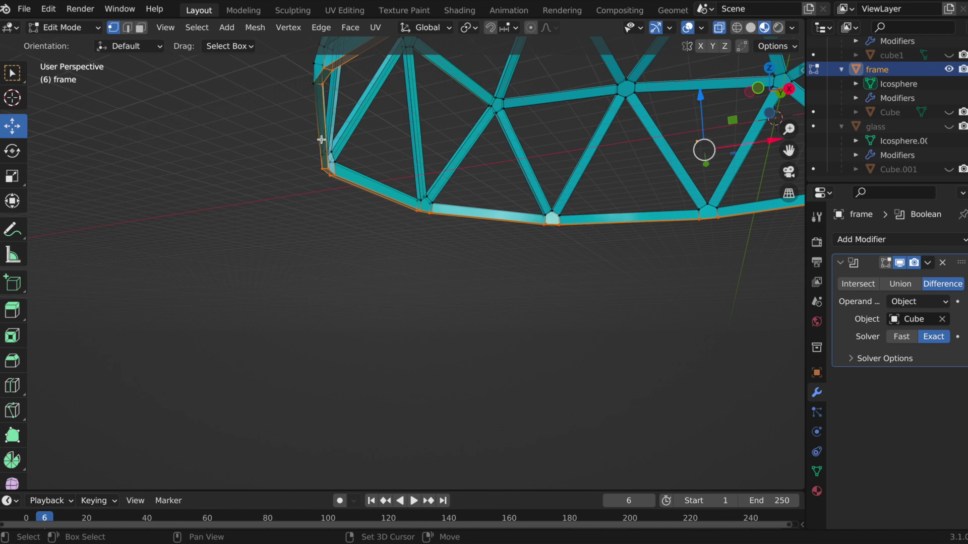
{"action": "left_click", "coordinate": [321, 168], "text": "shift"}
{"action": "left_click", "coordinate": [330, 175], "text": "shift"}
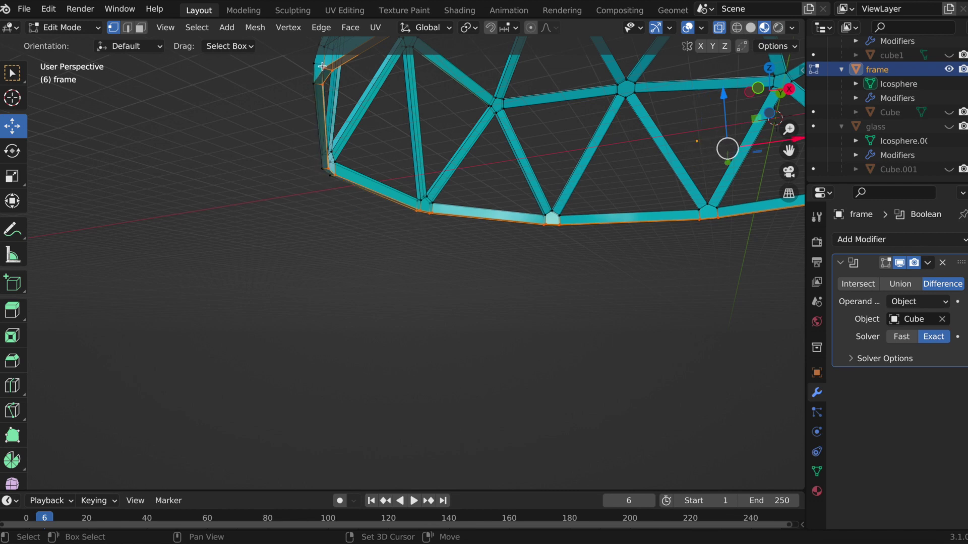
{"action": "middle_click_drag", "start_coordinate": [350, 145], "coordinate": [348, 137]}
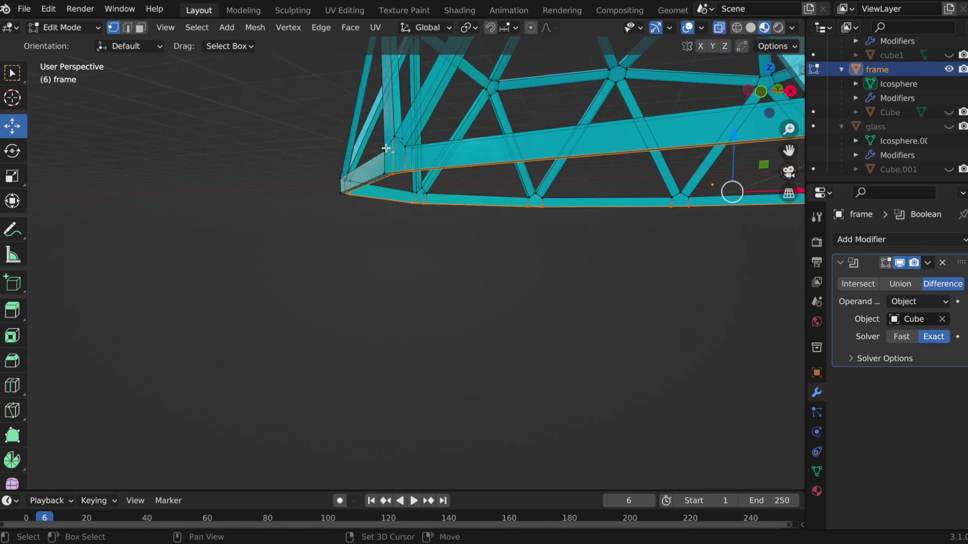
{"action": "middle_click_drag", "start_coordinate": [413, 192], "coordinate": [384, 185]}
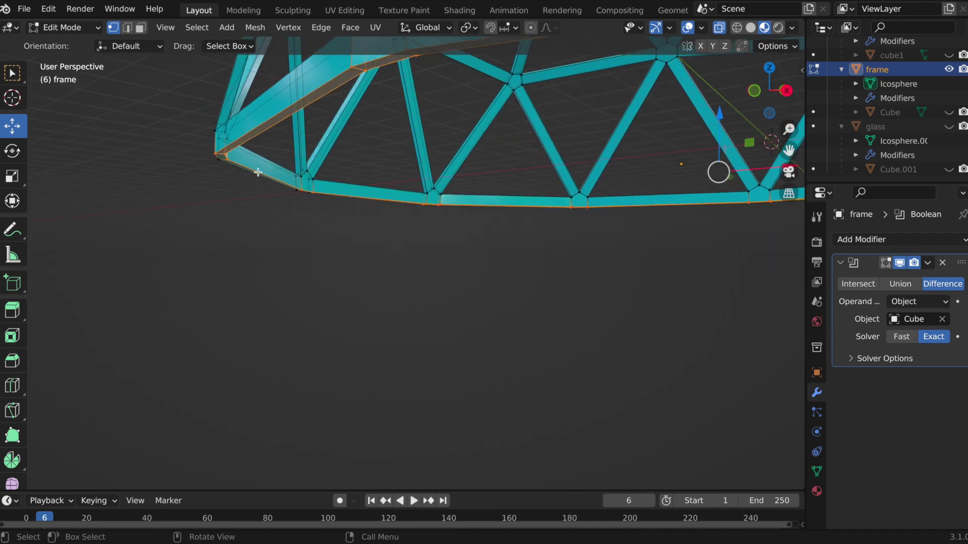
{"action": "left_click", "coordinate": [216, 152], "text": "shift"}
{"action": "middle_click_drag", "start_coordinate": [246, 219], "coordinate": [450, 206]}
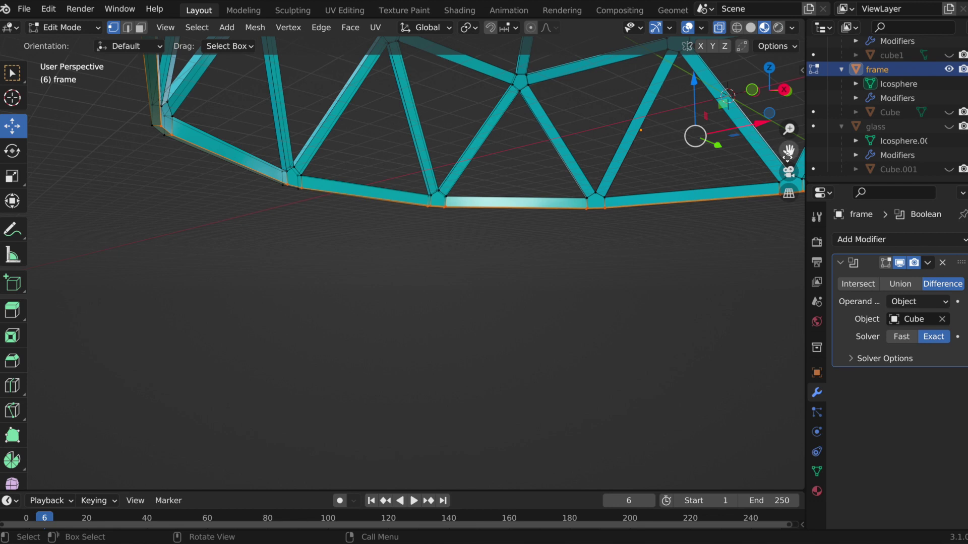
Deselect the remaining outer vertices around the base ring so only its inner bottom loop stays selected.
{"action": "left_click_drag", "start_coordinate": [789, 150], "coordinate": [796, 272]}
{"action": "middle_click_drag", "start_coordinate": [789, 151], "coordinate": [784, 150]}
{"action": "left_click_drag", "start_coordinate": [785, 150], "coordinate": [786, 154]}
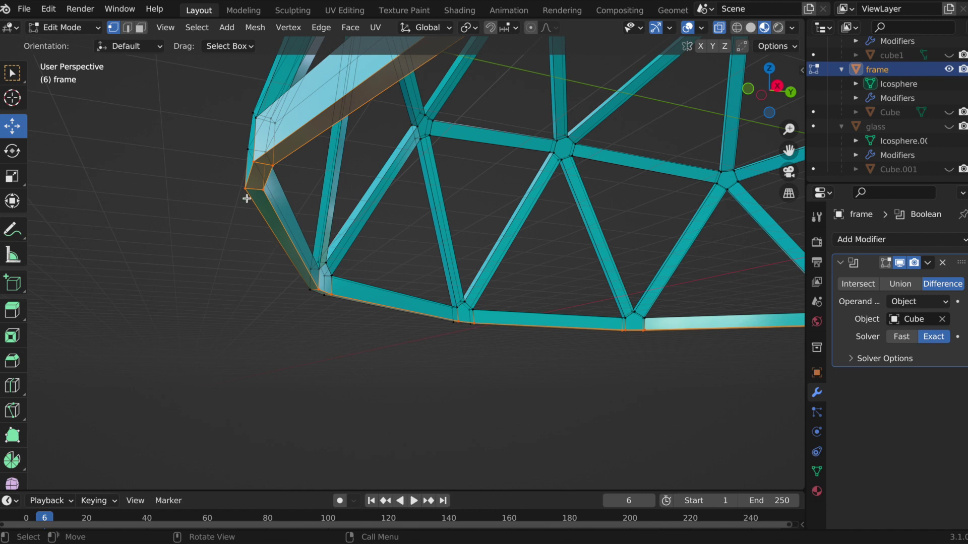
{"action": "left_click", "coordinate": [253, 163], "text": "shift"}
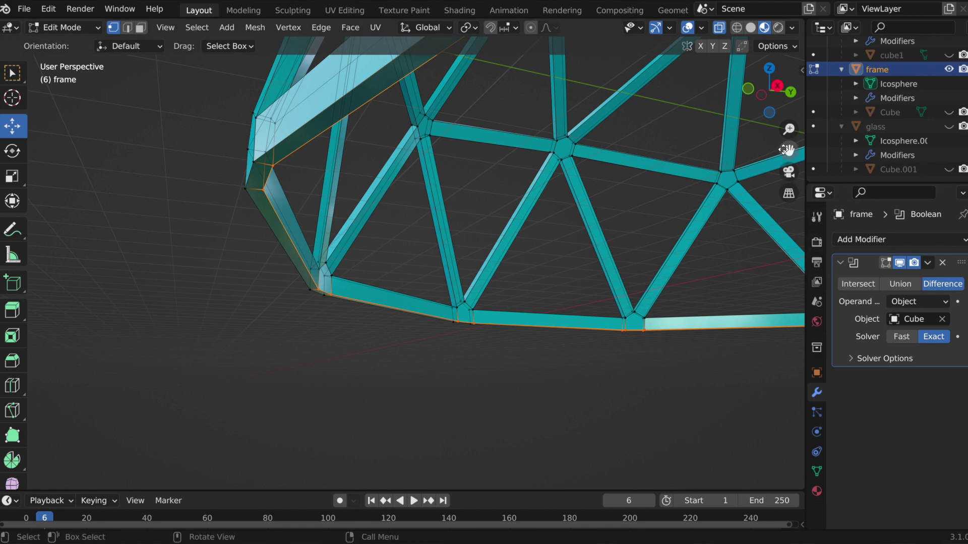
{"action": "mouse_move", "coordinate": [789, 151]}
{"action": "left_mouse_down"}
{"action": "mouse_move", "coordinate": [807, 166]}
{"action": "mouse_move", "coordinate": [784, 154]}
{"action": "left_mouse_up"}
{"action": "middle_click_drag", "start_coordinate": [783, 155], "coordinate": [784, 155]}
{"action": "scroll", "coordinate": [784, 155], "scroll_direction": "down", "scroll_amount": 3}
{"action": "middle_click_drag", "start_coordinate": [587, 215], "coordinate": [587, 214]}
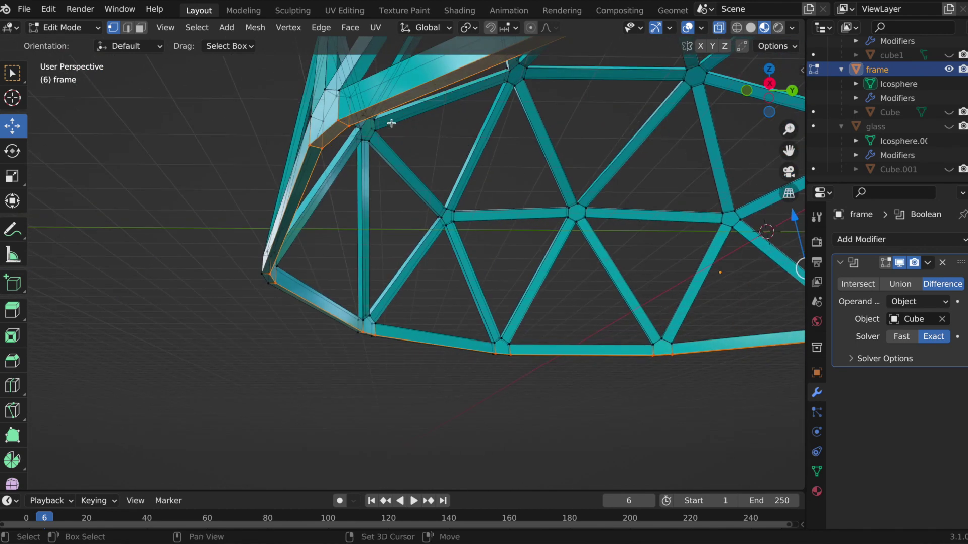
{"action": "left_click", "coordinate": [311, 145], "text": "shift"}
{"action": "left_click", "coordinate": [335, 124], "text": "shift"}
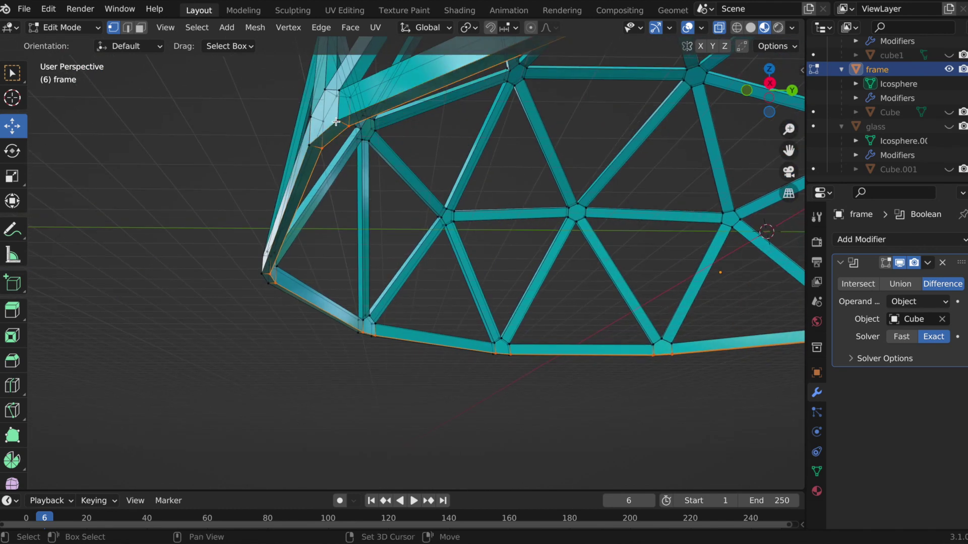
{"action": "mouse_move", "coordinate": [789, 151]}
{"action": "left_mouse_down"}
{"action": "mouse_move", "coordinate": [820, 245]}
{"action": "mouse_move", "coordinate": [920, 316]}
{"action": "mouse_move", "coordinate": [715, 279]}
{"action": "mouse_move", "coordinate": [777, 151]}
{"action": "left_mouse_up"}
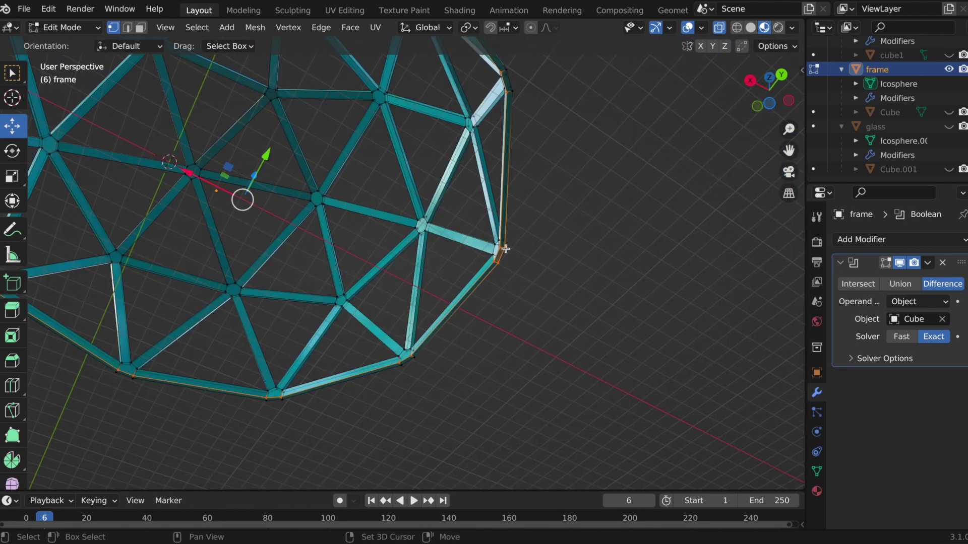
{"action": "left_click", "coordinate": [505, 248], "text": "shift"}
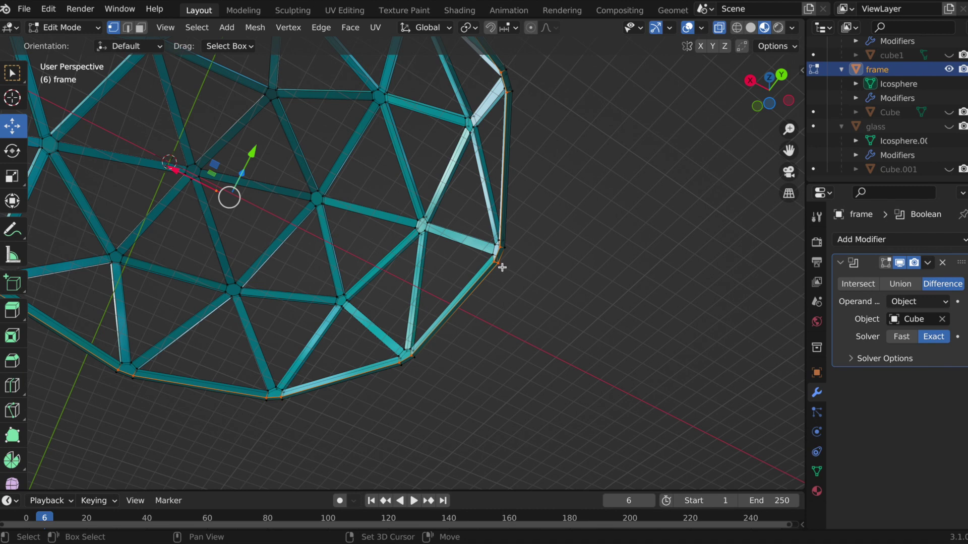
{"action": "middle_click_drag", "start_coordinate": [510, 317], "coordinate": [449, 182]}
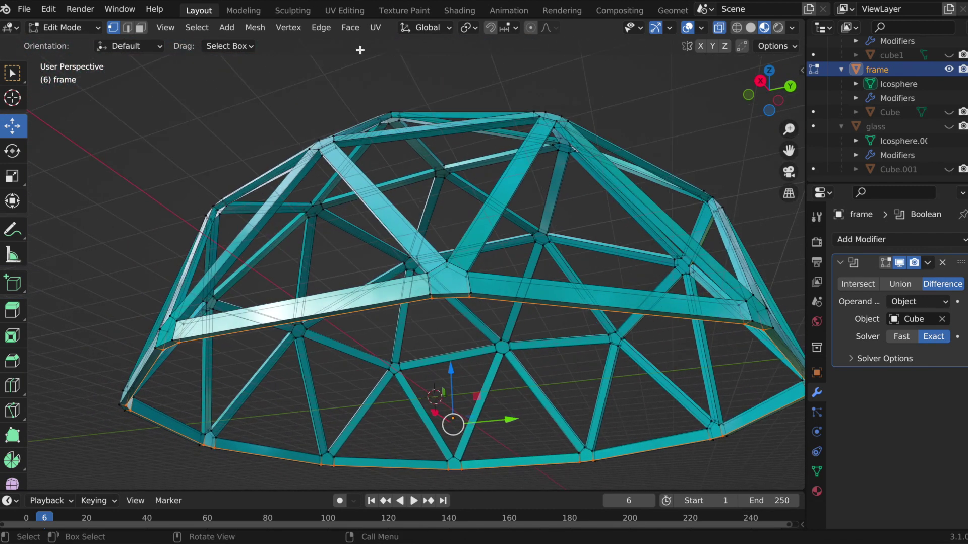
Fill the selected base loop with a new face.
{"action": "left_click", "coordinate": [289, 28]}
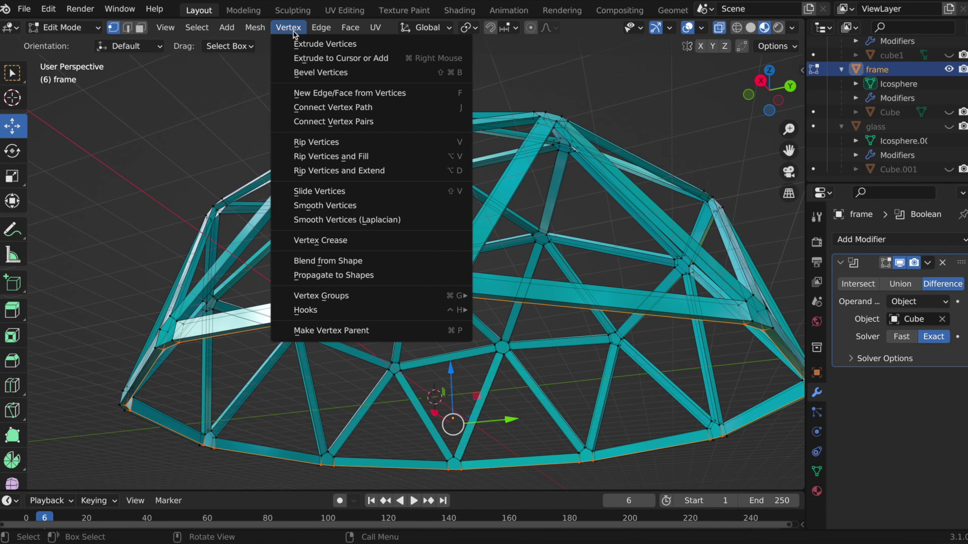
{"action": "left_click", "coordinate": [319, 93]}
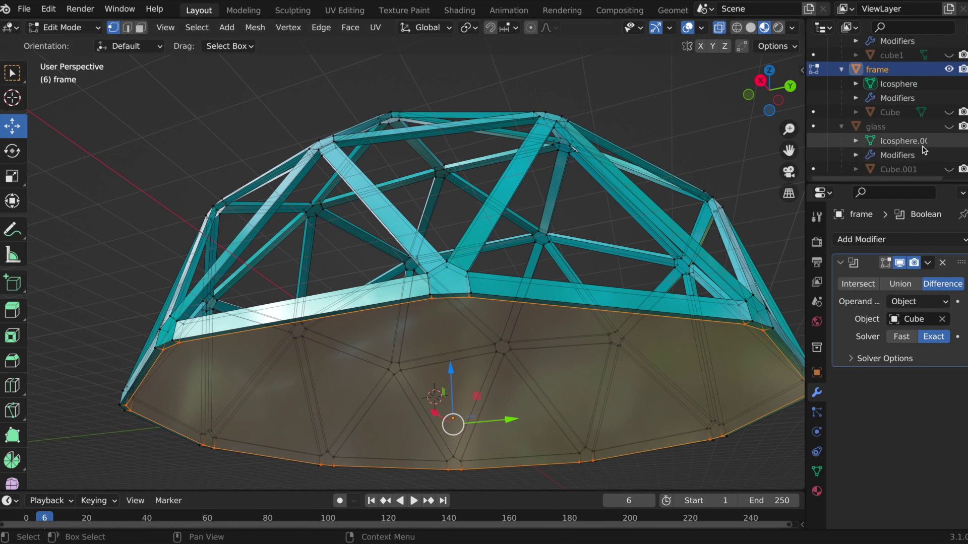
{"action": "scroll", "coordinate": [907, 121], "scroll_direction": "up", "scroll_amount": 5}
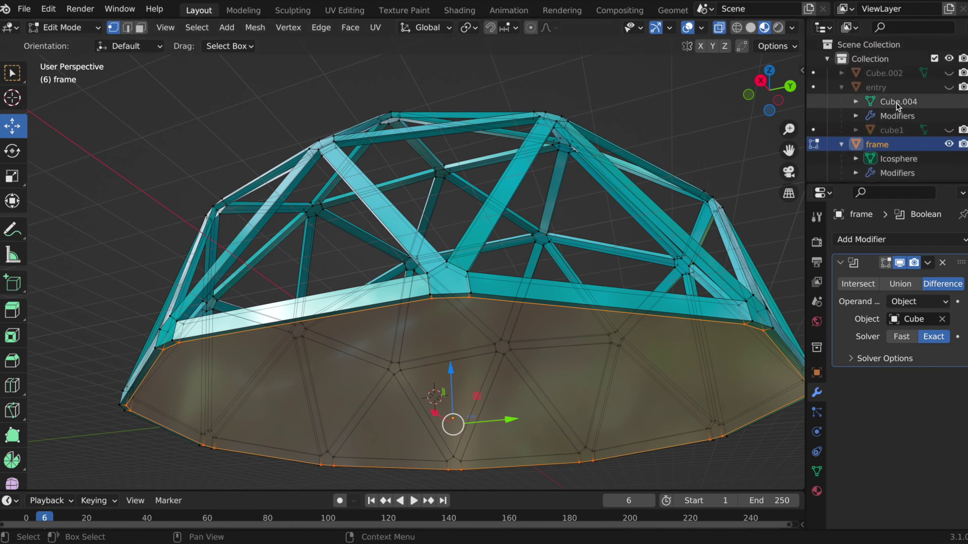
{"action": "scroll", "coordinate": [897, 105], "scroll_direction": "down", "scroll_amount": 4}
{"action": "scroll", "coordinate": [897, 108], "scroll_direction": "down", "scroll_amount": 1}
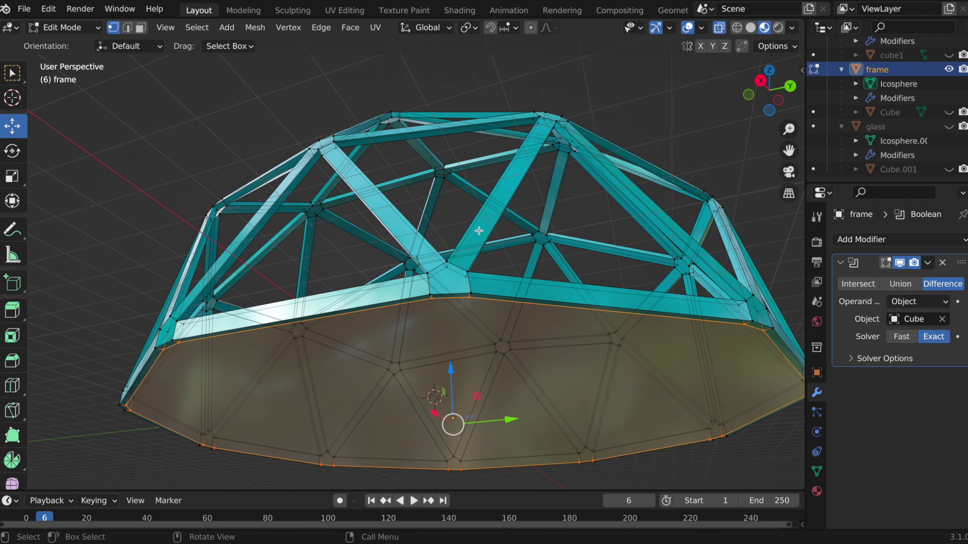
Separate the selected base face into its own object and rename that object floor.
{"action": "right_click", "coordinate": [568, 359]}
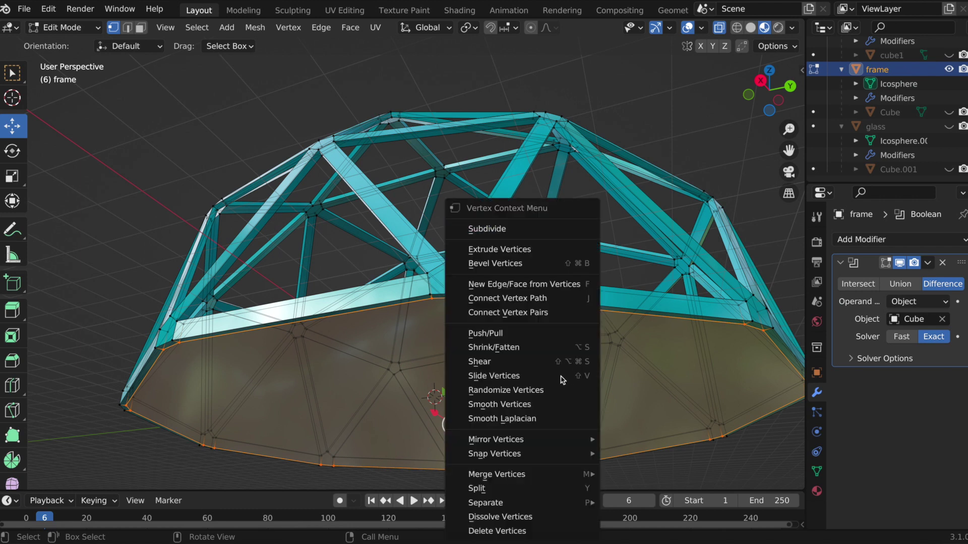
{"action": "mouse_move", "coordinate": [540, 503]}
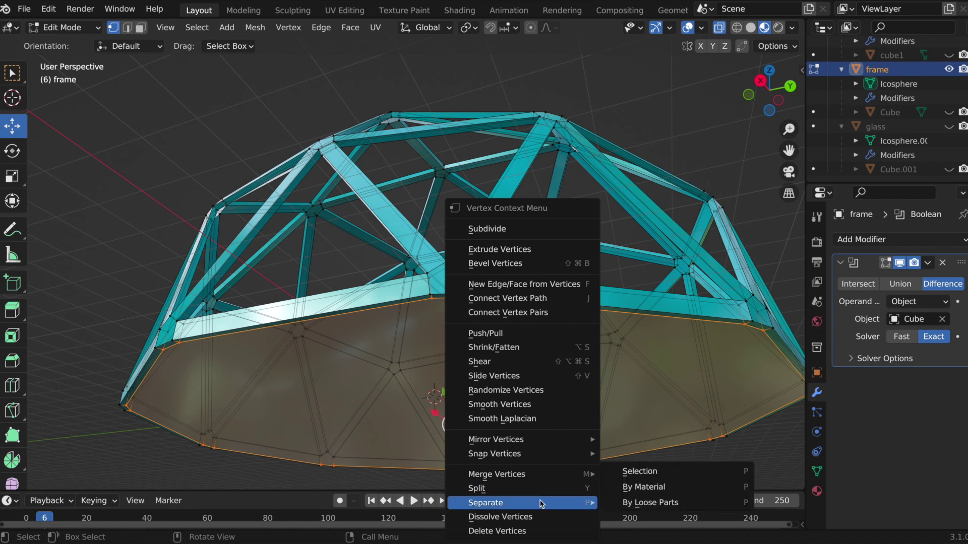
{"action": "left_click", "coordinate": [647, 472]}
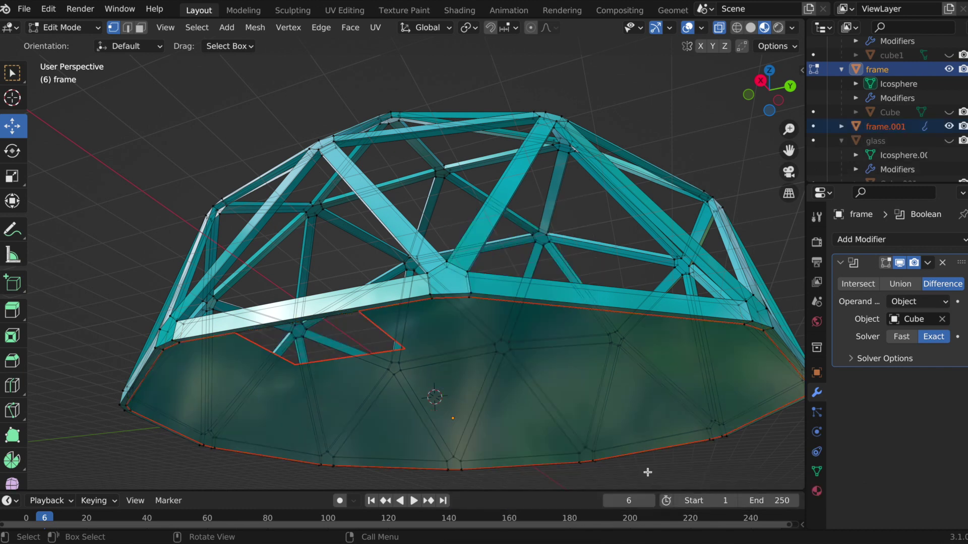
{"action": "double_click", "coordinate": [901, 128]}
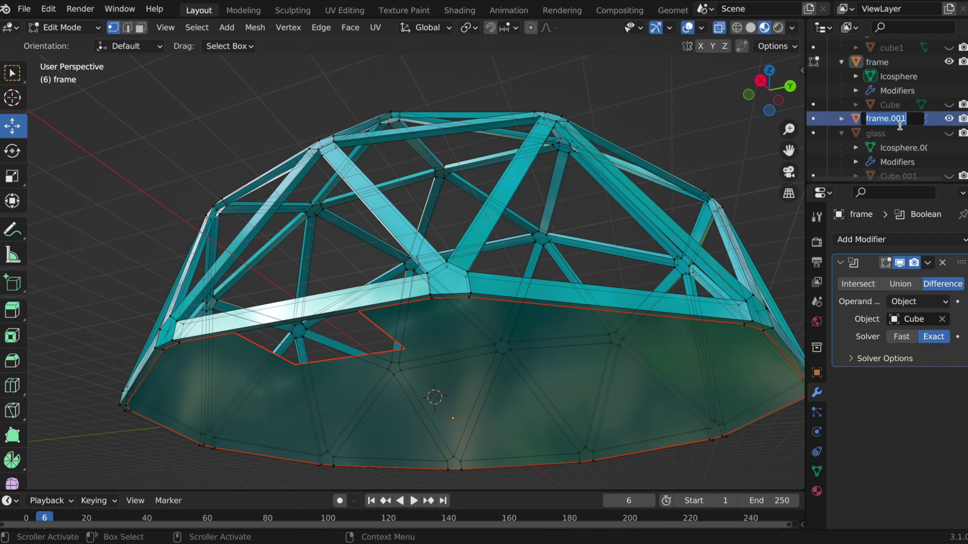
{"action": "type", "text": "floor"}
{"action": "key", "text": "Return"}
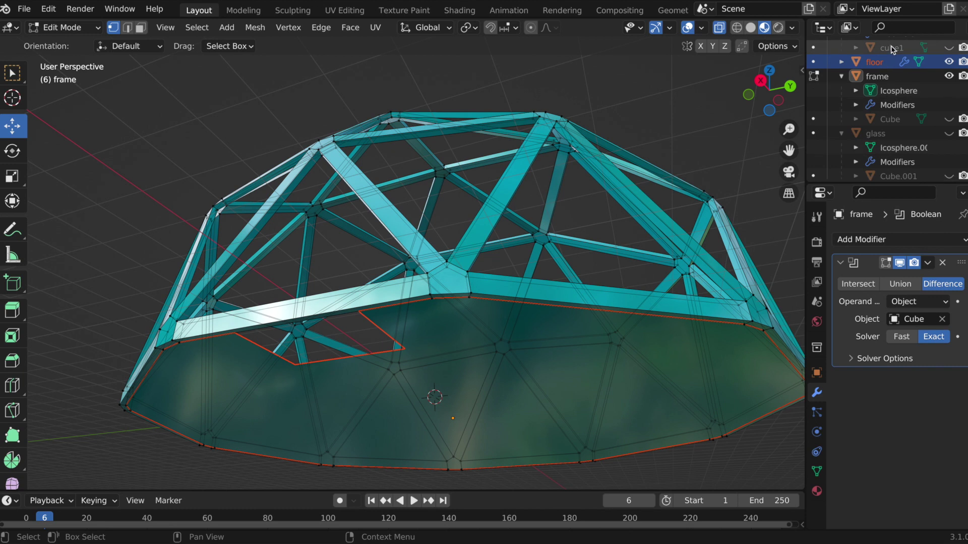
Return to Object Mode and remove the Boolean modifier from the floor object.
{"action": "left_click", "coordinate": [97, 28]}
{"action": "left_click", "coordinate": [76, 41]}
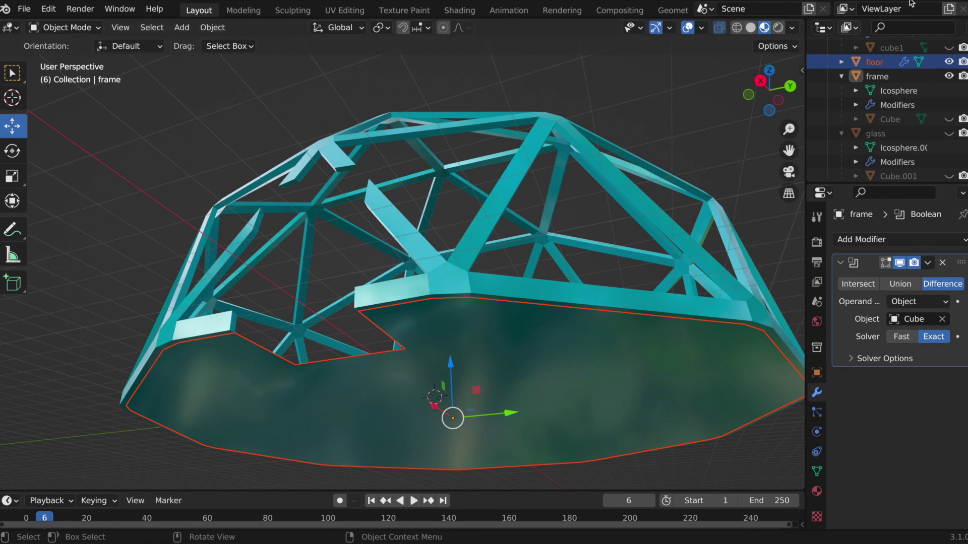
{"action": "left_click", "coordinate": [882, 79]}
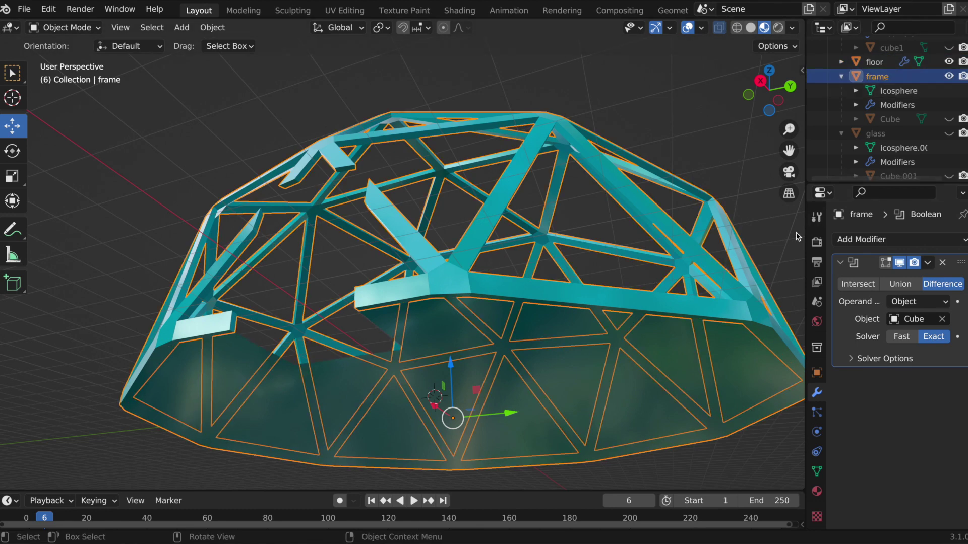
{"action": "left_click", "coordinate": [875, 63]}
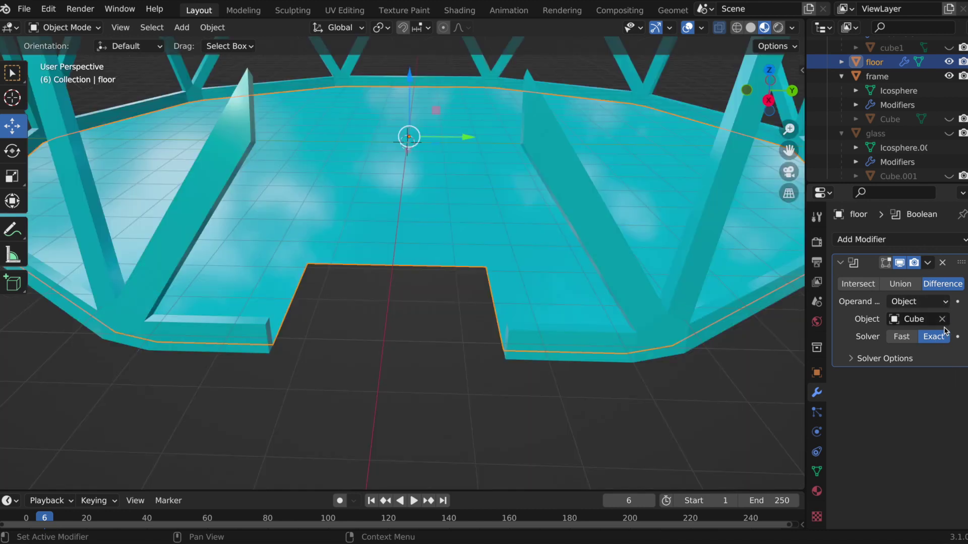
{"action": "left_click", "coordinate": [942, 263]}
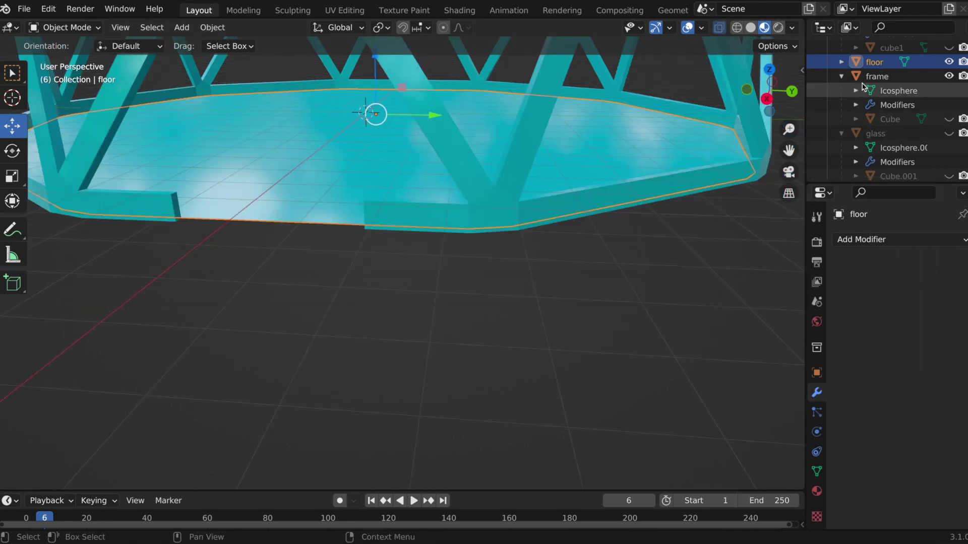
Add a Solidify modifier to the floor and set its thickness to 0.1 m.
{"action": "left_click", "coordinate": [877, 242]}
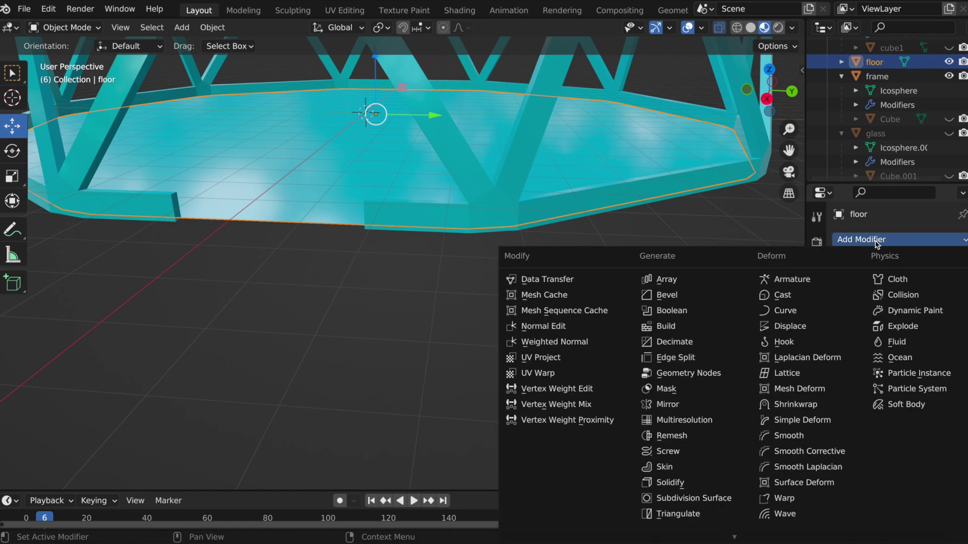
{"action": "left_click", "coordinate": [689, 483]}
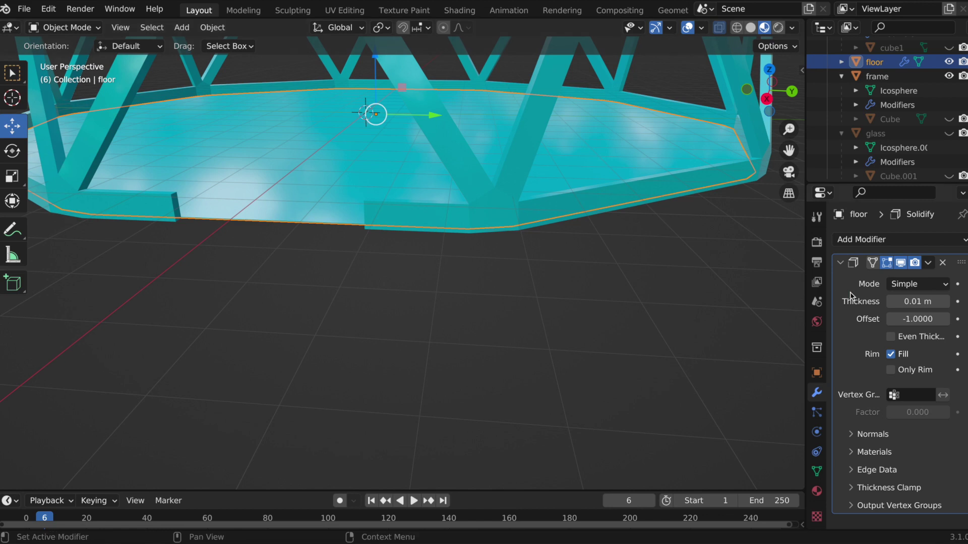
{"action": "left_click", "coordinate": [916, 303]}
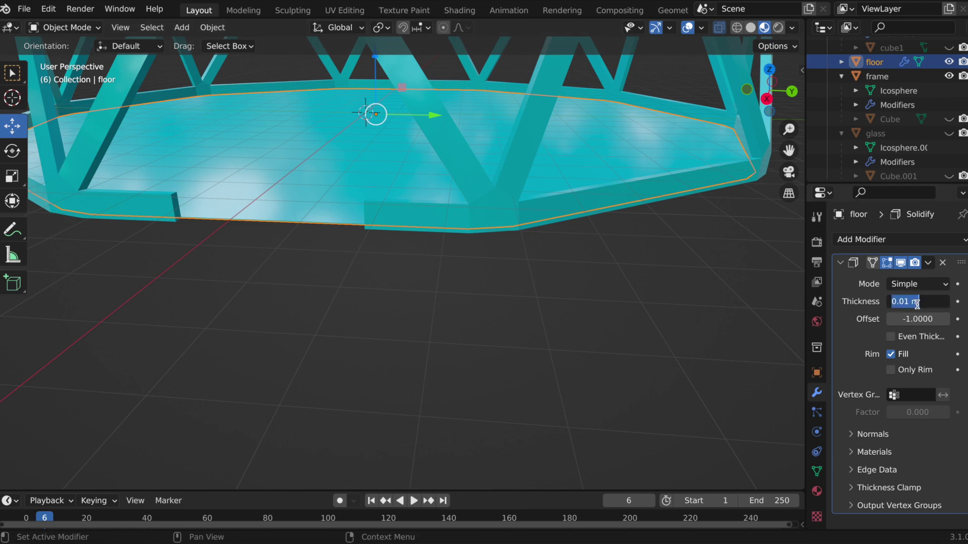
{"action": "left_click", "coordinate": [910, 301]}
{"action": "key", "text": "BackSpace"}
{"action": "key", "text": "BackSpace"}
{"action": "key", "text": "Return"}
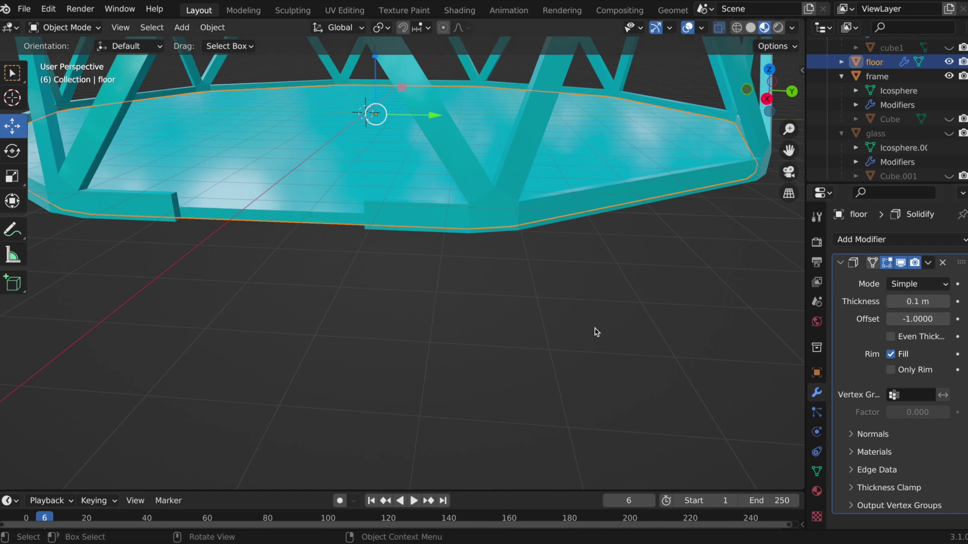
Add an empty material slot to the floor object.
{"action": "scroll", "coordinate": [596, 332], "scroll_direction": "left", "scroll_amount": 5}
{"action": "scroll", "coordinate": [596, 332], "scroll_direction": "down", "scroll_amount": 8}
{"action": "scroll", "coordinate": [596, 332], "scroll_direction": "up", "scroll_amount": 3}
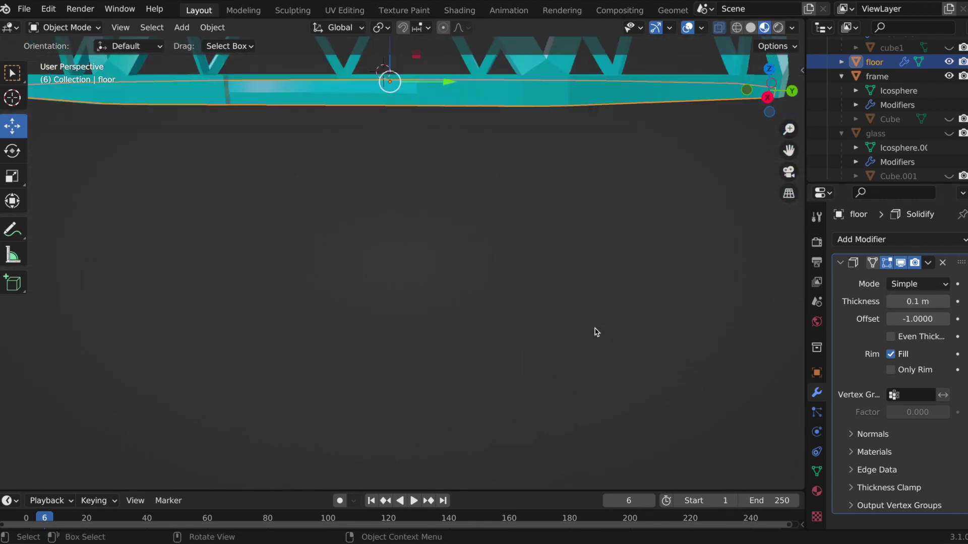
{"action": "scroll", "coordinate": [596, 332], "scroll_direction": "up", "scroll_amount": 6}
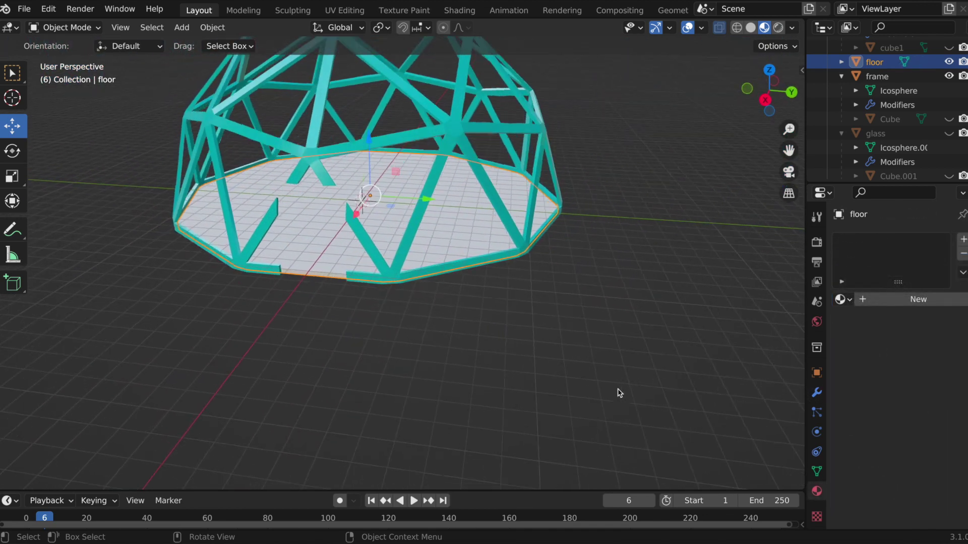
{"action": "scroll", "coordinate": [619, 393], "scroll_direction": "down", "scroll_amount": 5}
{"action": "scroll", "coordinate": [620, 393], "scroll_direction": "up", "scroll_amount": 5}
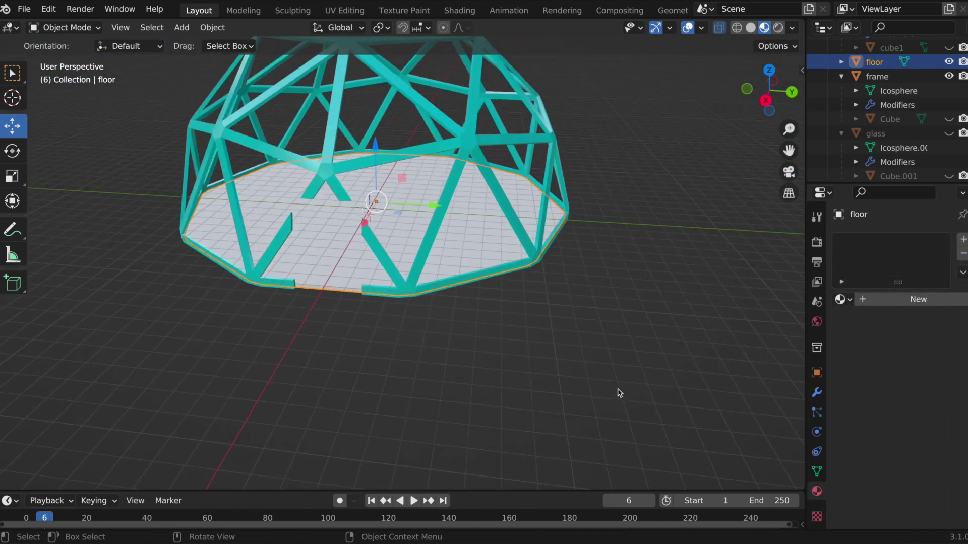
{"action": "left_click", "coordinate": [964, 244]}
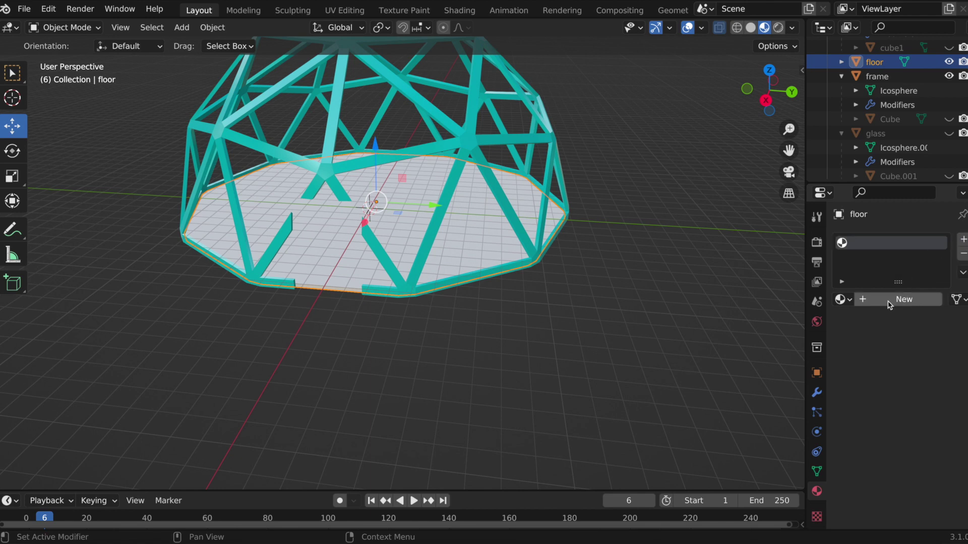
Create a new material for the floor object and name it floor.
{"action": "left_click", "coordinate": [865, 301]}
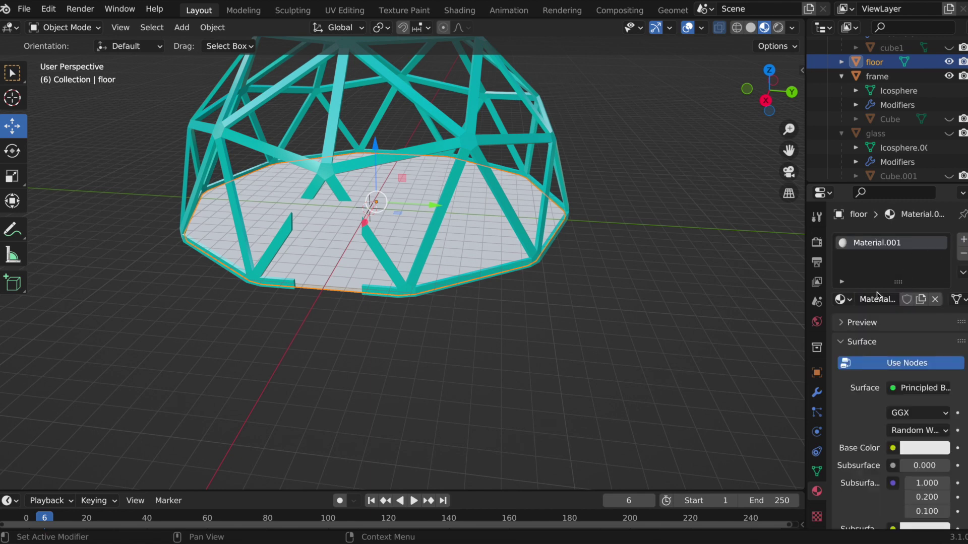
{"action": "double_click", "coordinate": [892, 244]}
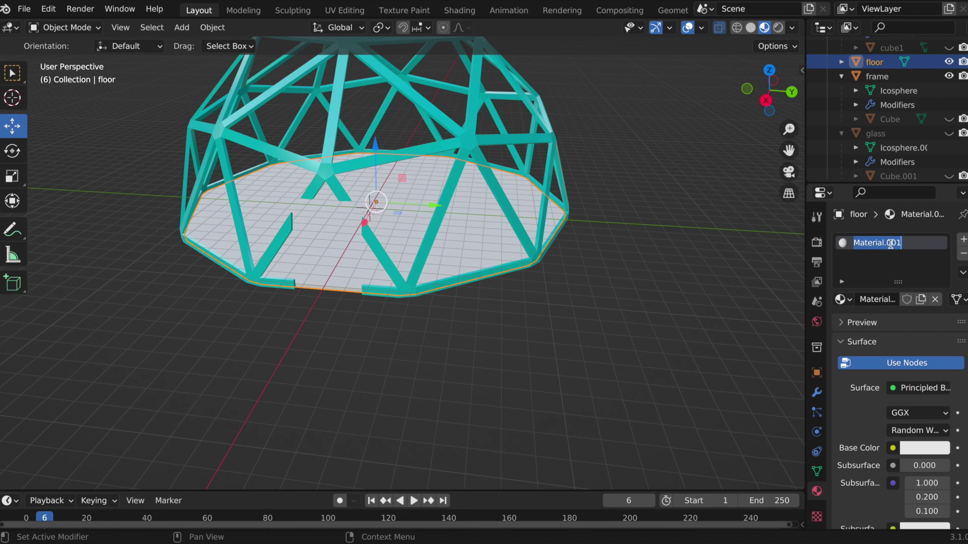
{"action": "type", "text": "floor"}
{"action": "key", "text": "Return"}
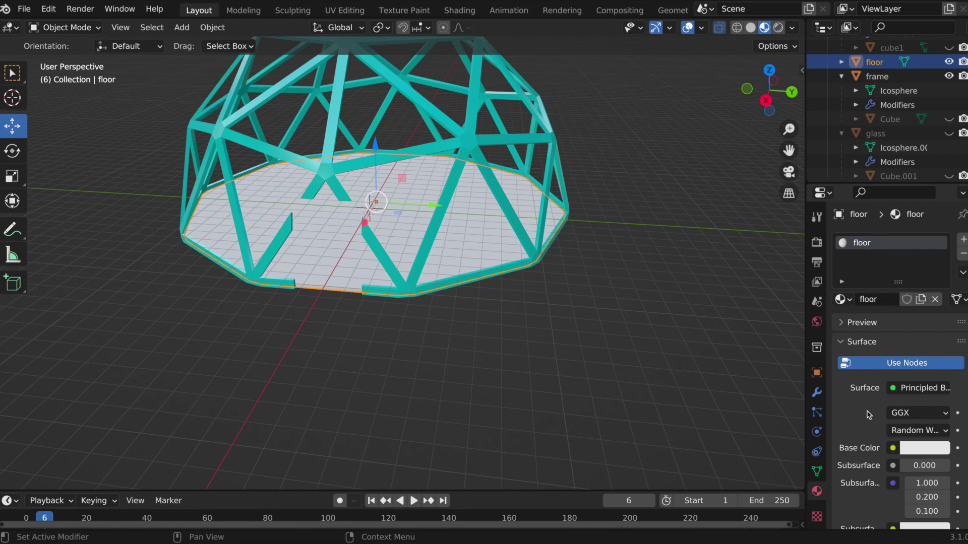
Set the floor material's Metallic value to about 0.576.
{"action": "left_click", "coordinate": [916, 452]}
{"action": "scroll", "coordinate": [848, 501], "scroll_direction": "down", "scroll_amount": 6}
{"action": "scroll", "coordinate": [861, 467], "scroll_direction": "down", "scroll_amount": 5}
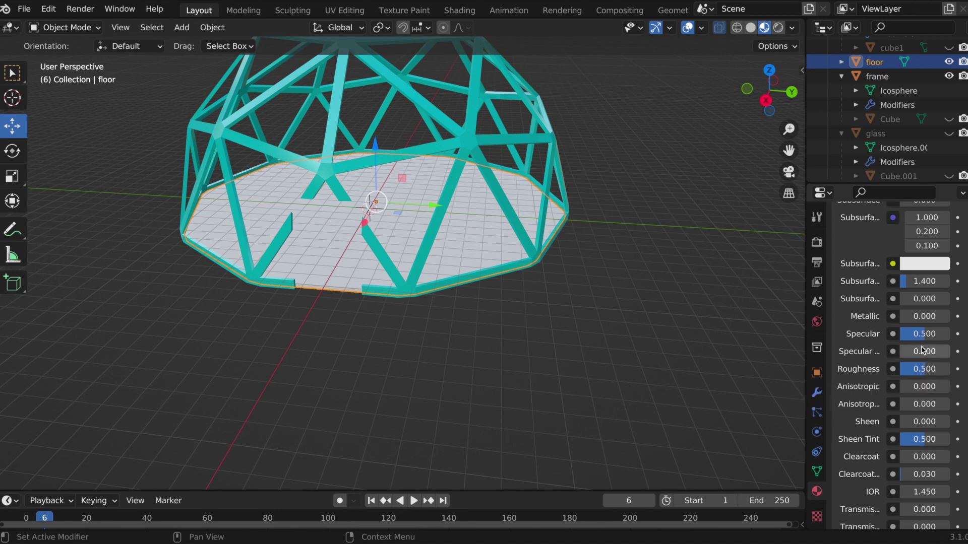
{"action": "left_click_drag", "start_coordinate": [905, 321], "coordinate": [928, 321]}
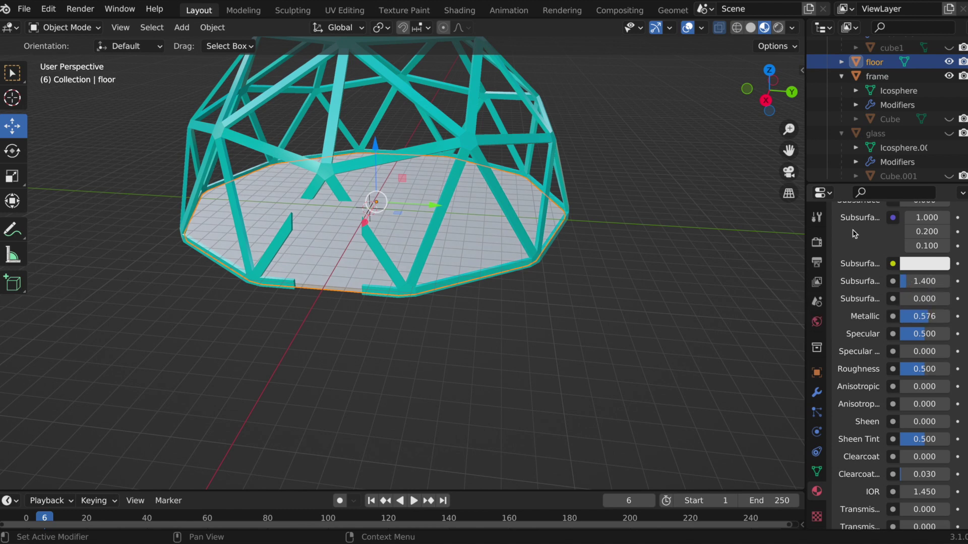
Set the floor material's base color to a pale green with hue 0.233, saturation 0.316 and value 0.8.
{"action": "scroll", "coordinate": [854, 243], "scroll_direction": "up", "scroll_amount": 6}
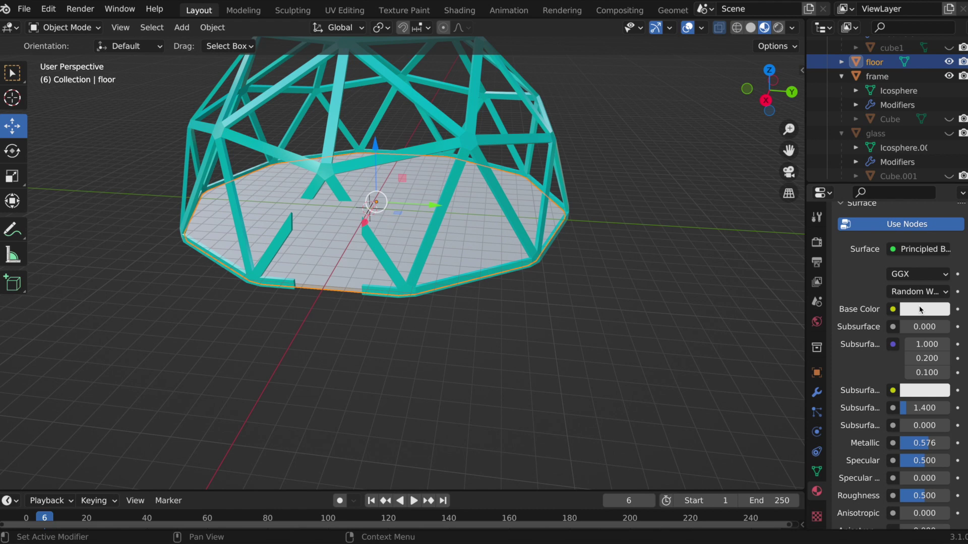
{"action": "left_click", "coordinate": [918, 308]}
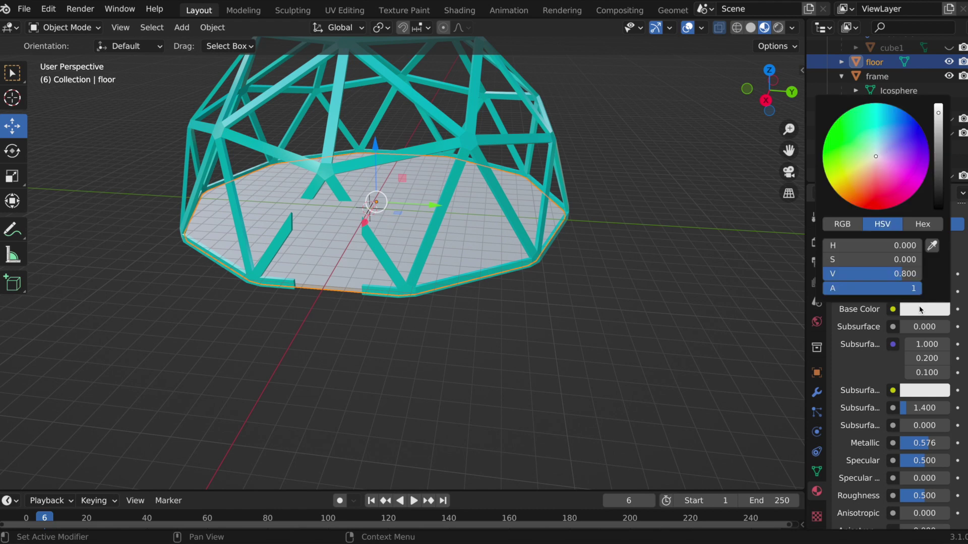
{"action": "left_click", "coordinate": [872, 157]}
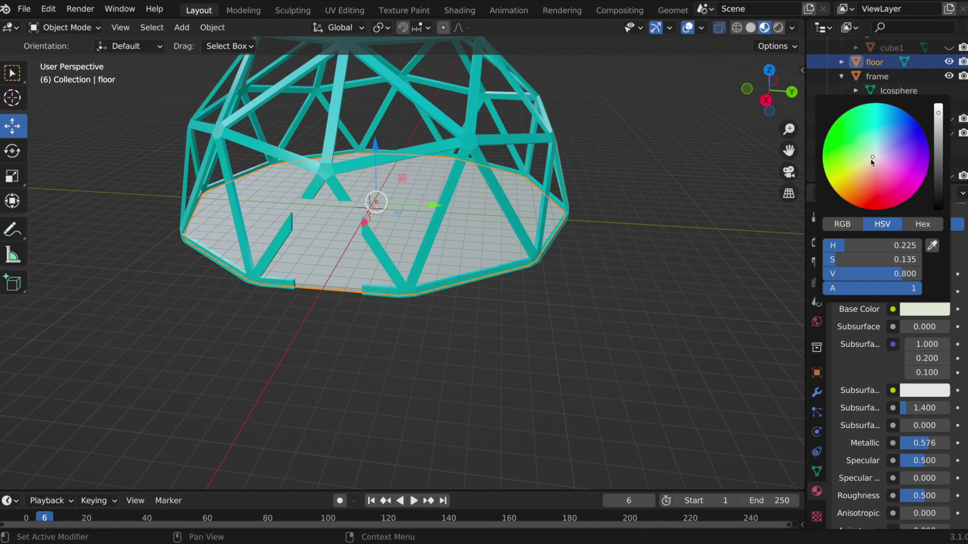
{"action": "left_click", "coordinate": [867, 158]}
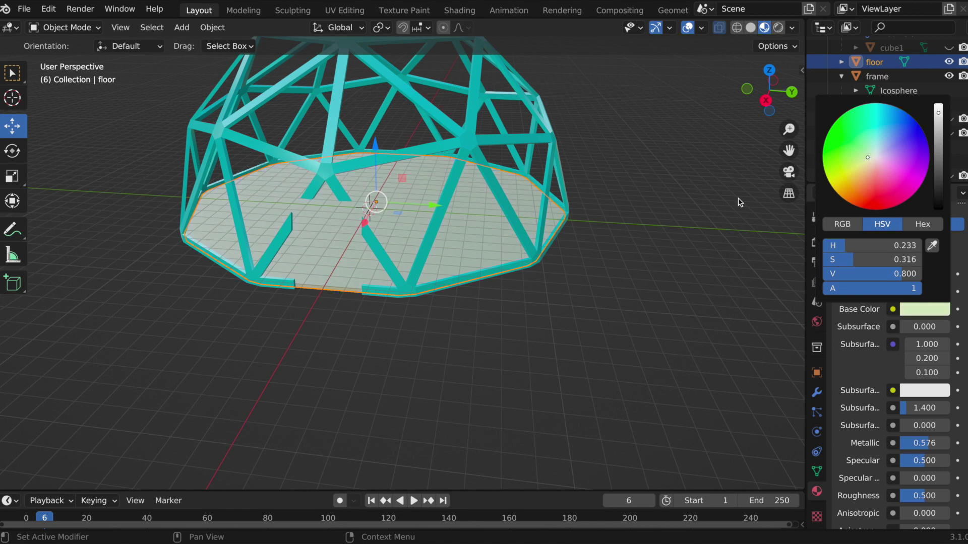
Unhide the glass and entry objects and collapse the expanded object hierarchies in the Outliner.
{"action": "scroll", "coordinate": [605, 271], "scroll_direction": "up", "scroll_amount": 10}
{"action": "scroll", "coordinate": [605, 270], "scroll_direction": "down", "scroll_amount": 10}
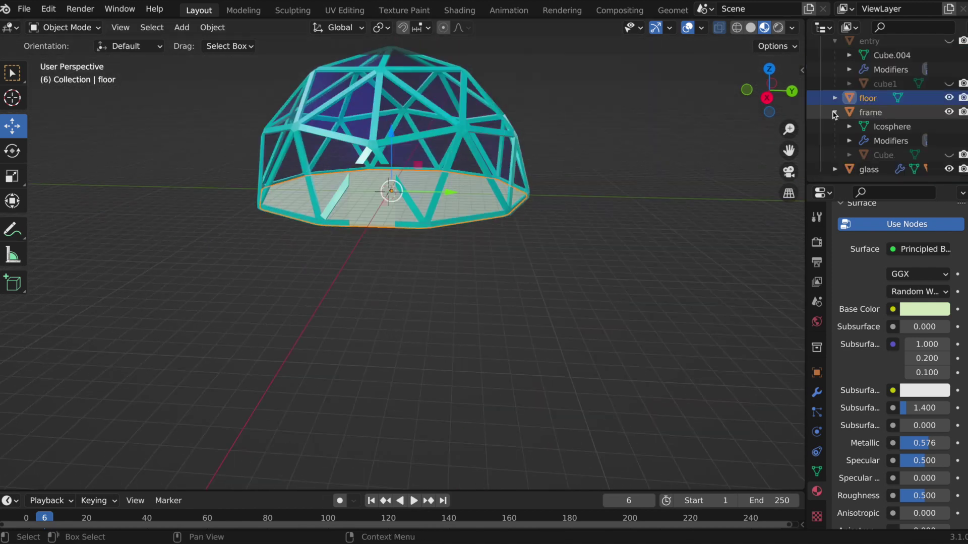
{"action": "scroll", "coordinate": [865, 106], "scroll_direction": "up", "scroll_amount": 3}
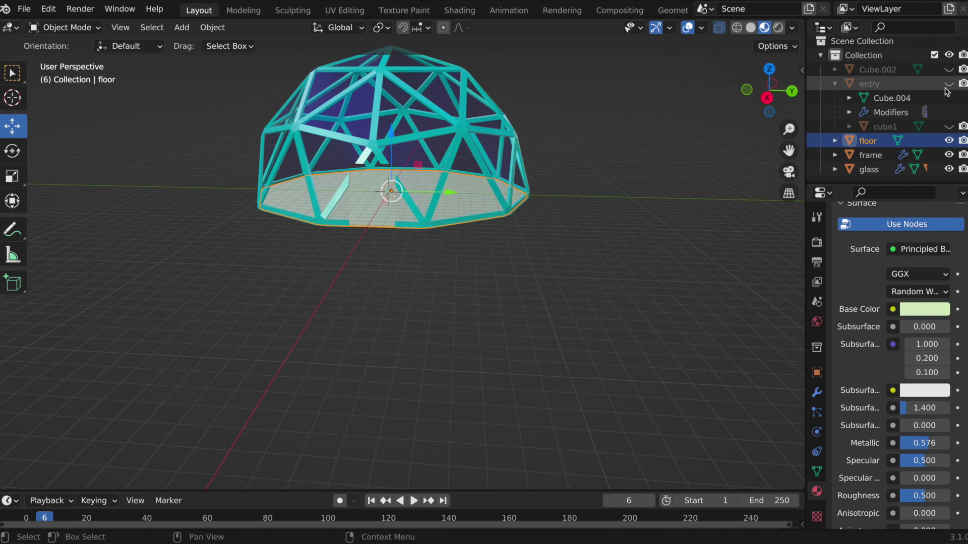
{"action": "left_click", "coordinate": [949, 85]}
{"action": "left_click", "coordinate": [835, 84]}
Examine from several angles how the entry box sits against the dome's floor and frame.
{"action": "left_click_drag", "start_coordinate": [788, 151], "coordinate": [784, 262]}
{"action": "middle_click_drag", "start_coordinate": [373, 404], "coordinate": [389, 375]}
{"action": "scroll", "coordinate": [389, 374], "scroll_direction": "up", "scroll_amount": 8}
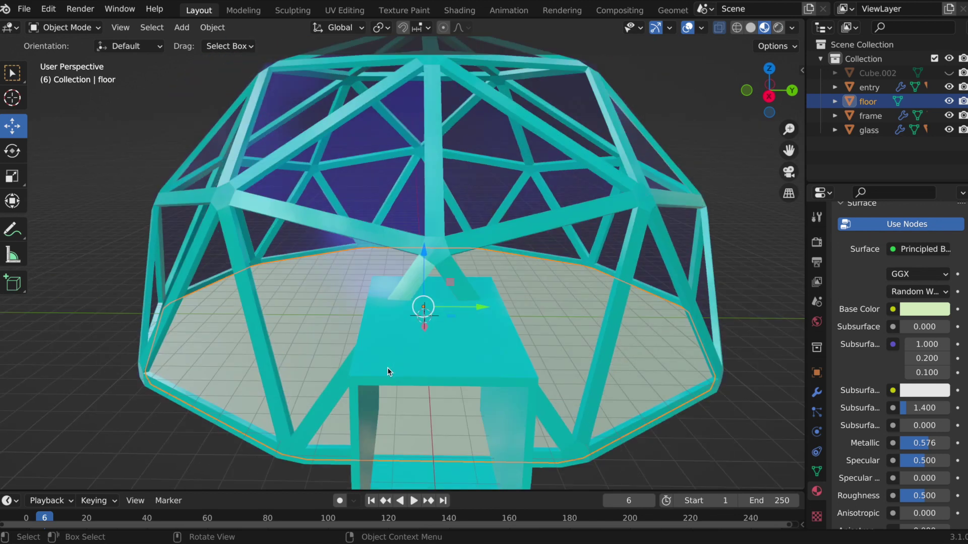
{"action": "middle_click_drag", "start_coordinate": [389, 372], "coordinate": [452, 375]}
{"action": "middle_click_drag", "start_coordinate": [388, 393], "coordinate": [422, 342]}
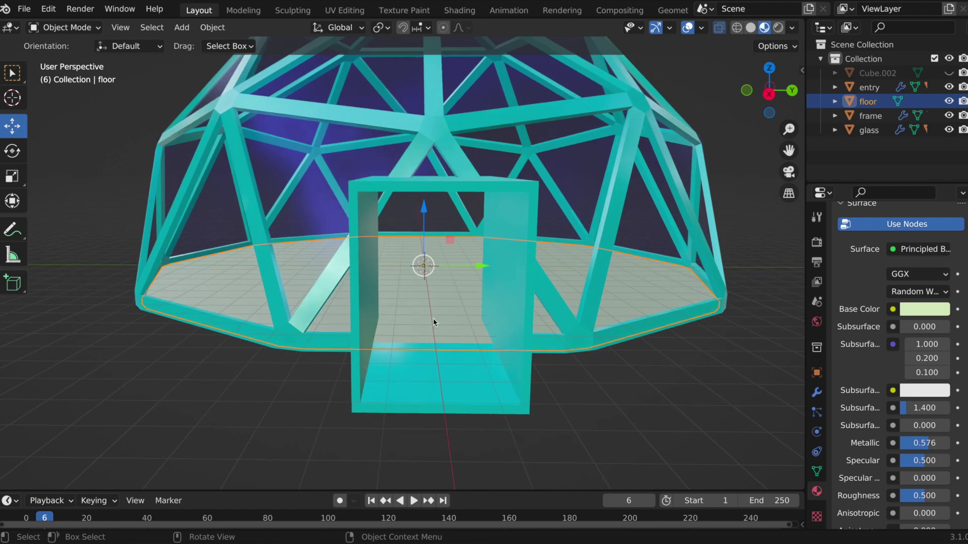
{"action": "middle_click_drag", "start_coordinate": [451, 386], "coordinate": [447, 358]}
{"action": "middle_click_drag", "start_coordinate": [438, 393], "coordinate": [435, 348]}
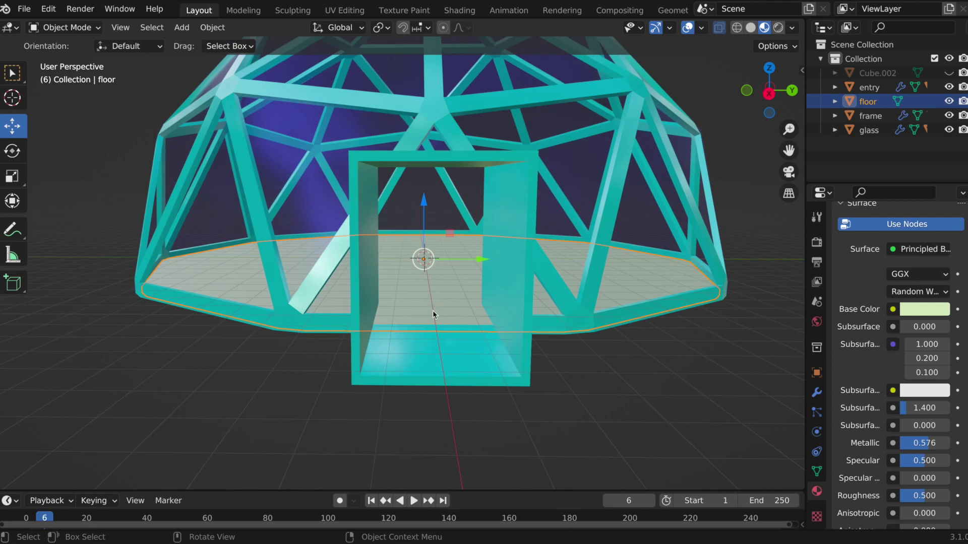
{"action": "middle_click_drag", "start_coordinate": [443, 364], "coordinate": [409, 326]}
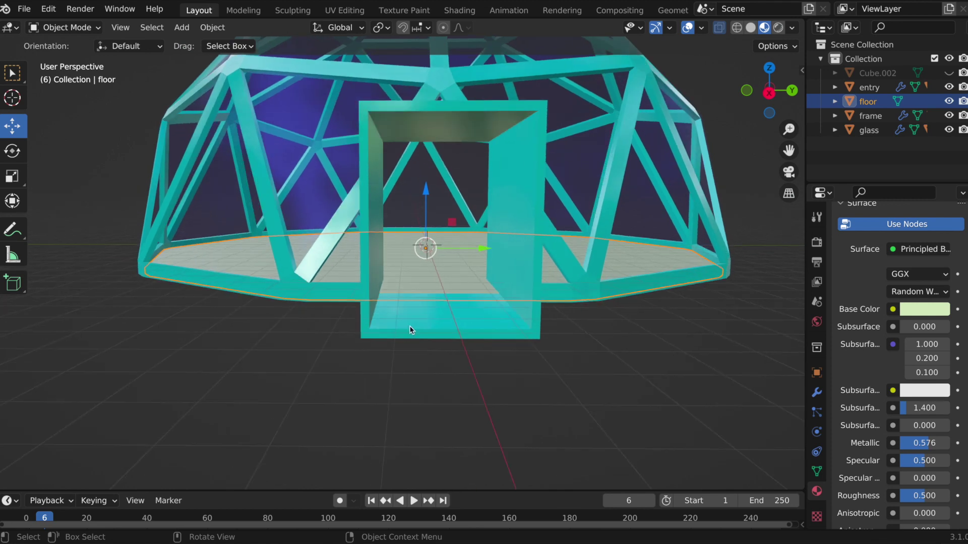
{"action": "middle_click_drag", "start_coordinate": [560, 349], "coordinate": [446, 280]}
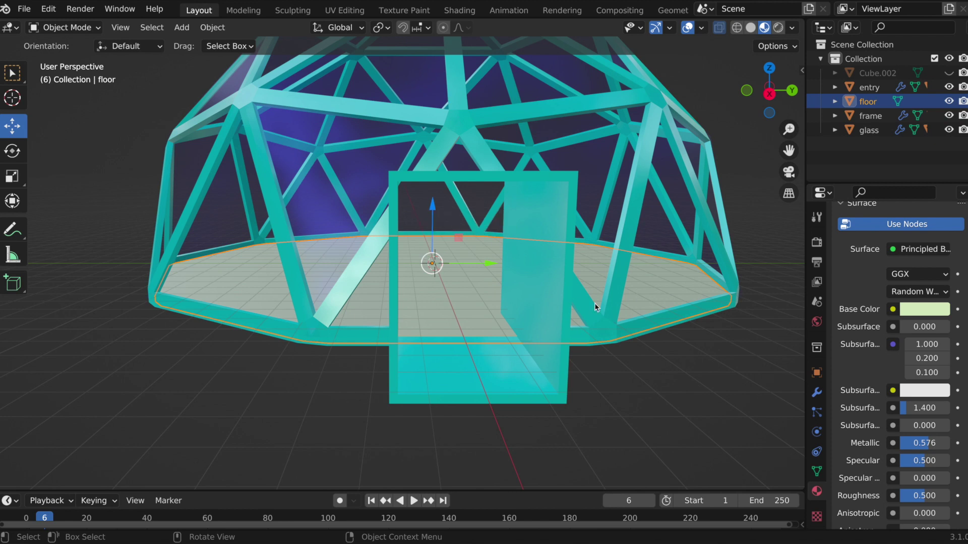
{"action": "scroll", "coordinate": [626, 328], "scroll_direction": "down", "scroll_amount": 5}
{"action": "middle_click_drag", "start_coordinate": [646, 301], "coordinate": [650, 321]}
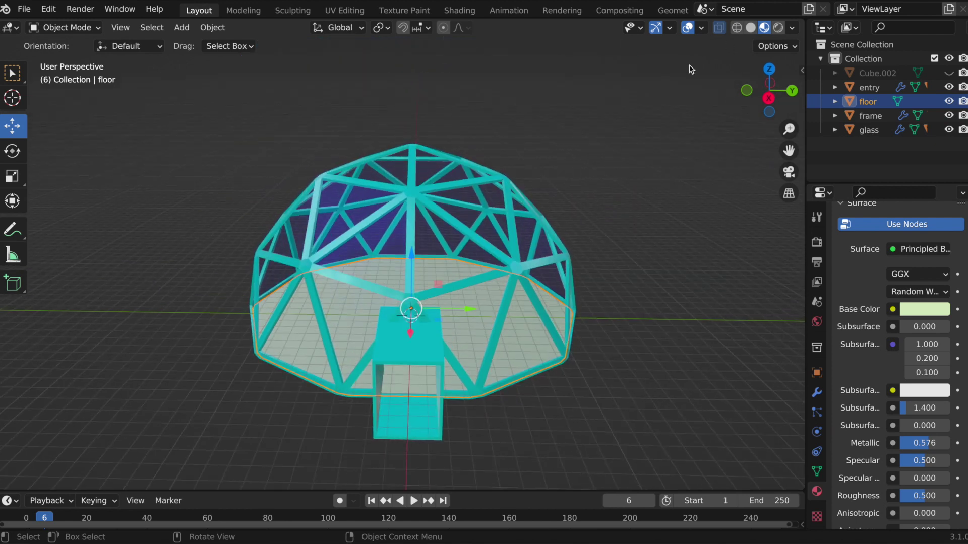
Select the entry, floor, frame and glass objects together and move them up about 0.6 m along Z.
{"action": "left_click_drag", "start_coordinate": [617, 466], "coordinate": [116, 140]}
{"action": "middle_click_drag", "start_coordinate": [150, 184], "coordinate": [156, 162]}
{"action": "scroll", "coordinate": [385, 121], "scroll_direction": "up", "scroll_amount": 5}
{"action": "scroll", "coordinate": [385, 120], "scroll_direction": "down", "scroll_amount": 3}
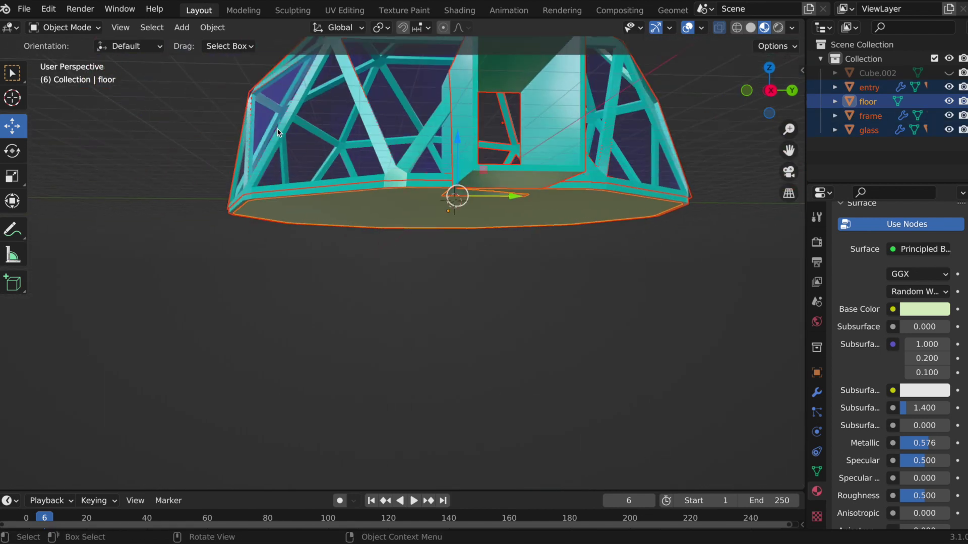
{"action": "middle_click_drag", "start_coordinate": [260, 204], "coordinate": [354, 180]}
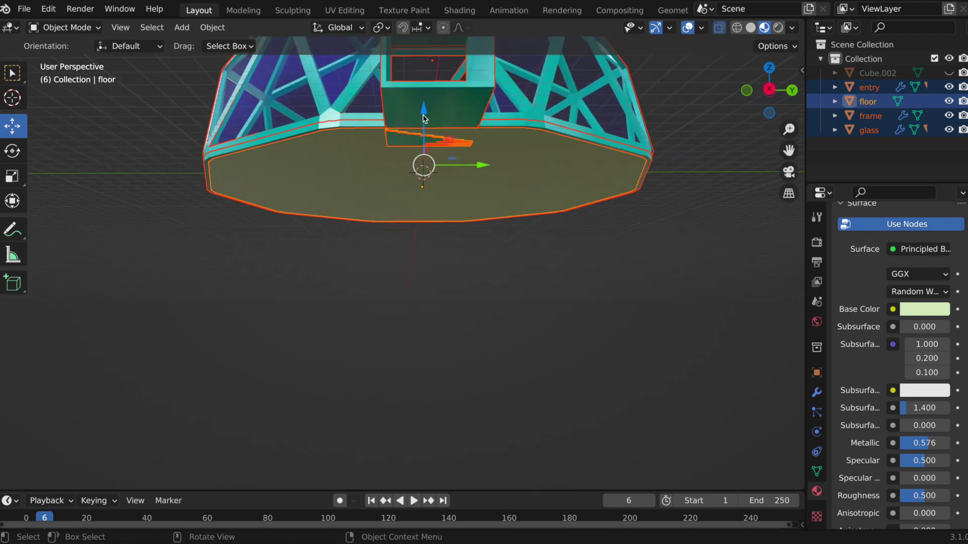
{"action": "left_click_drag", "start_coordinate": [424, 107], "coordinate": [425, 98]}
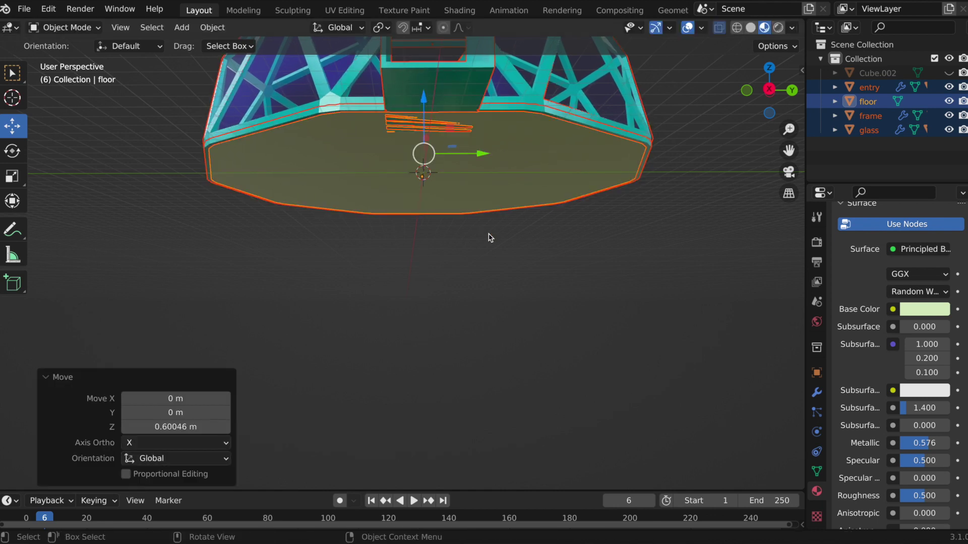
Inspect the raised dome's base and frame against the ground grid from outside.
{"action": "scroll", "coordinate": [490, 237], "scroll_direction": "up", "scroll_amount": 5}
{"action": "scroll", "coordinate": [489, 238], "scroll_direction": "left", "scroll_amount": 5}
{"action": "scroll", "coordinate": [490, 237], "scroll_direction": "right", "scroll_amount": 4}
{"action": "scroll", "coordinate": [489, 234], "scroll_direction": "left", "scroll_amount": 6}
{"action": "scroll", "coordinate": [488, 225], "scroll_direction": "up", "scroll_amount": 5}
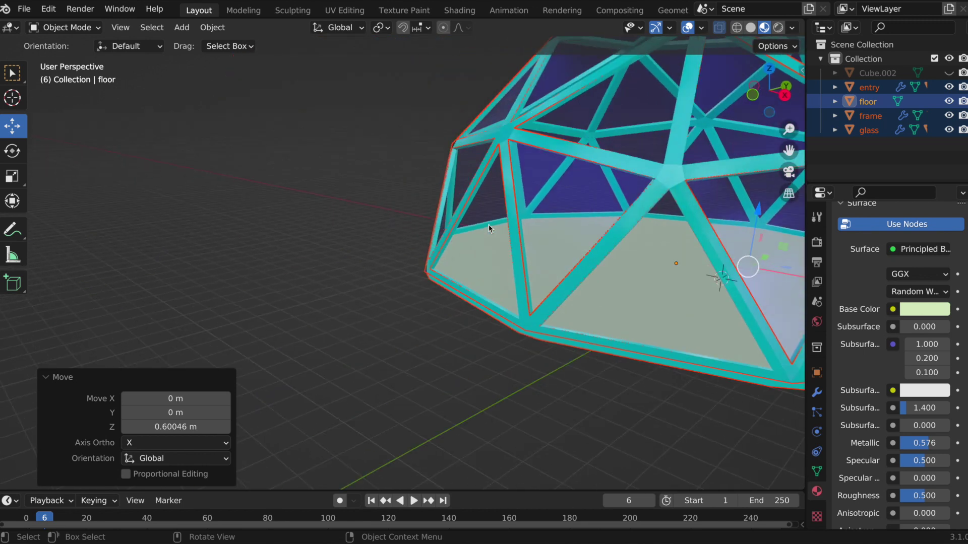
{"action": "scroll", "coordinate": [488, 225], "scroll_direction": "down", "scroll_amount": 5}
{"action": "scroll", "coordinate": [489, 225], "scroll_direction": "up", "scroll_amount": 10}
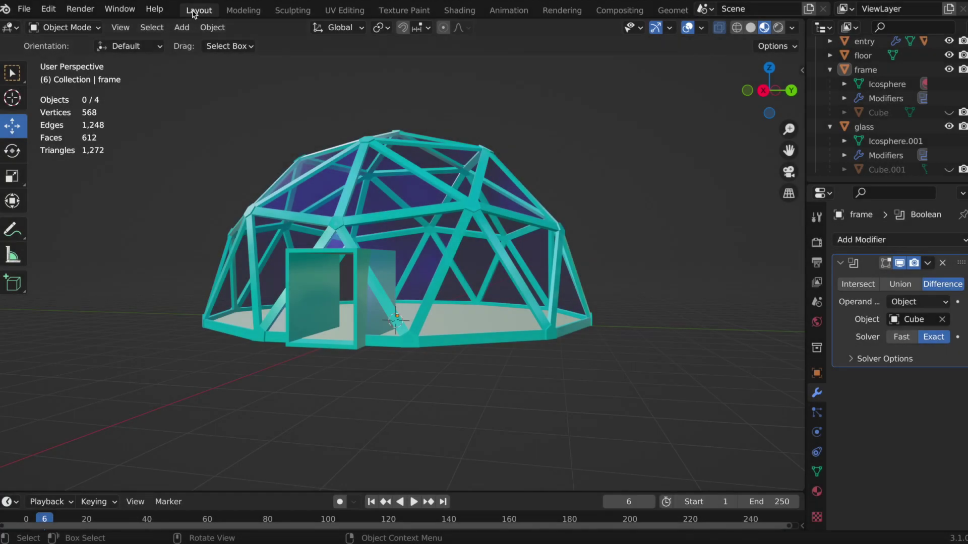
Add a 2 m cube at the origin and move it about 3.42 m along X into the entry.
{"action": "left_click", "coordinate": [183, 32]}
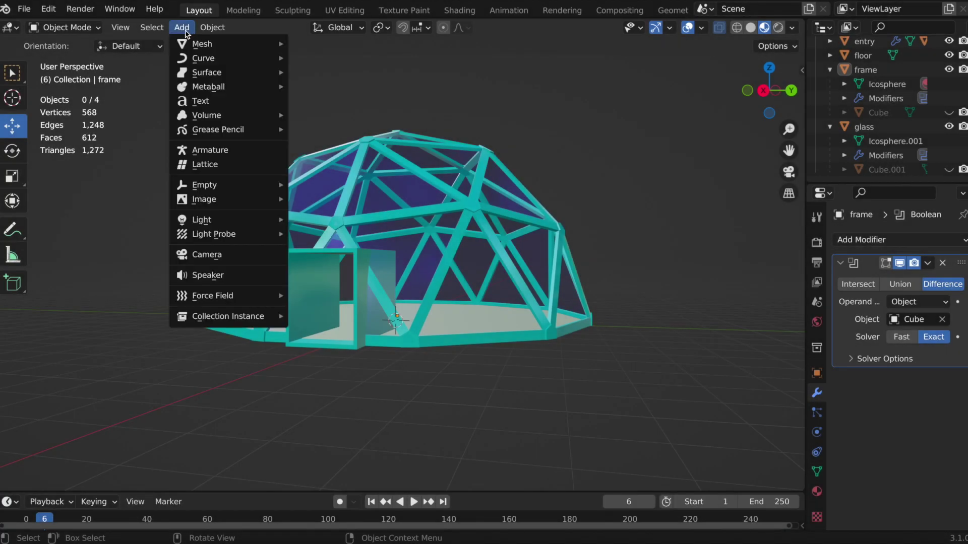
{"action": "mouse_move", "coordinate": [204, 48]}
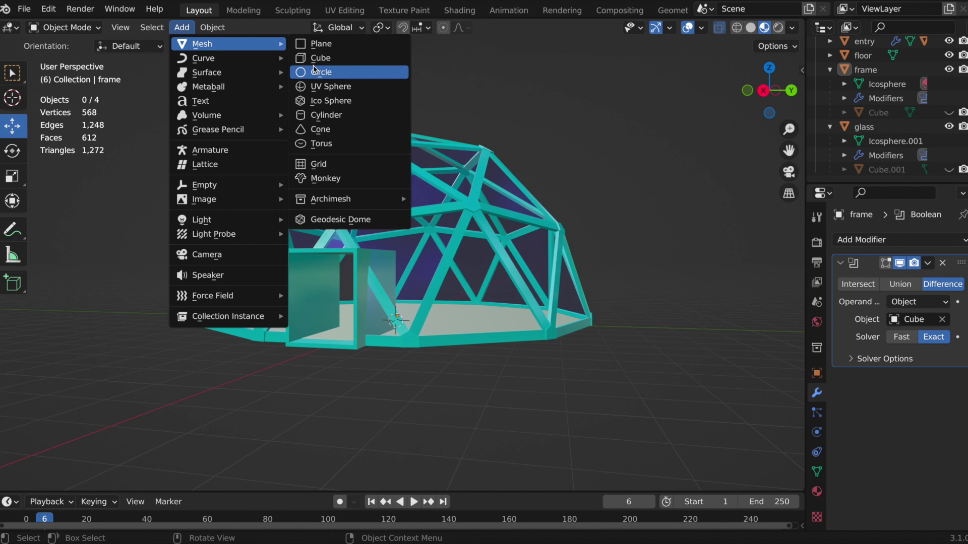
{"action": "left_click", "coordinate": [336, 59]}
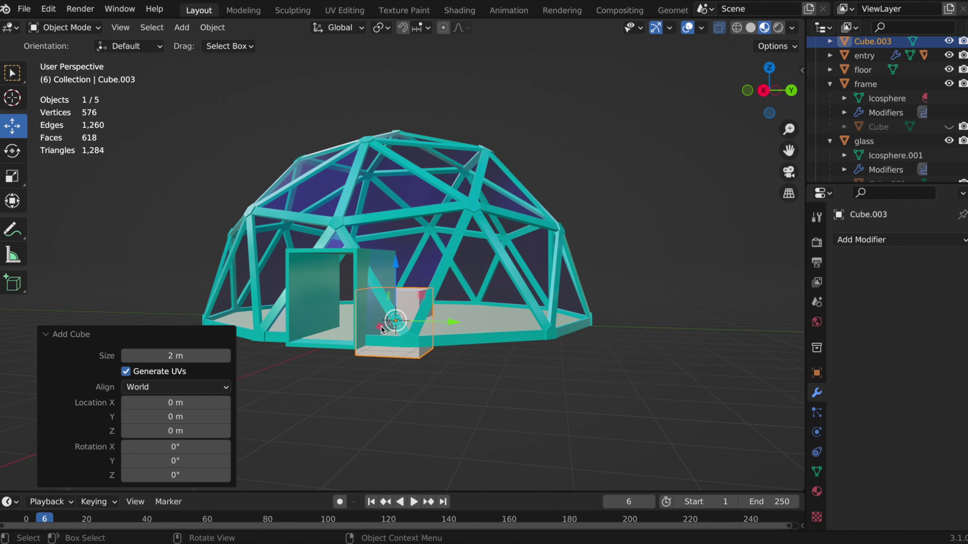
{"action": "left_click_drag", "start_coordinate": [384, 328], "coordinate": [318, 348]}
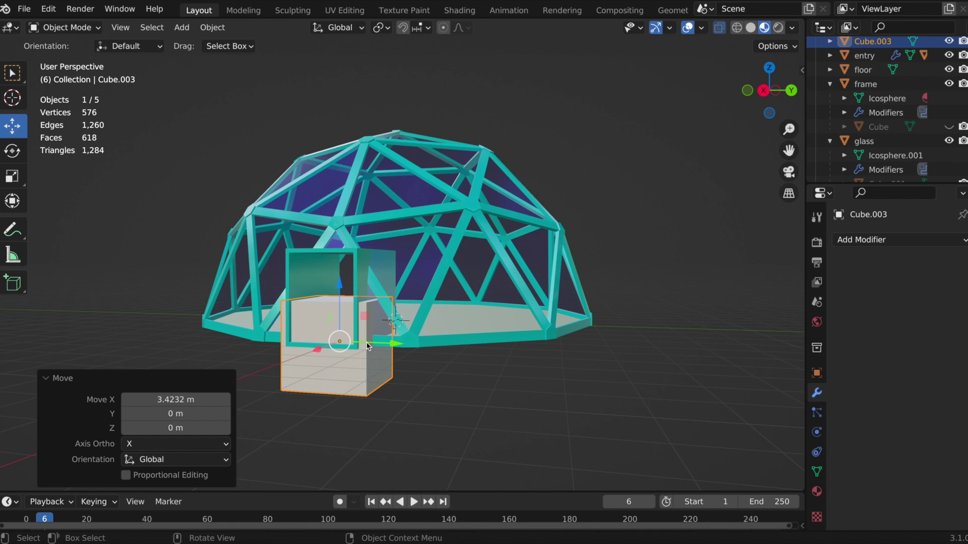
Raise the new cube about 1.06 m along Z to line up with the entry opening.
{"action": "scroll", "coordinate": [366, 342], "scroll_direction": "left", "scroll_amount": 5}
{"action": "scroll", "coordinate": [366, 342], "scroll_direction": "down", "scroll_amount": 3}
{"action": "scroll", "coordinate": [366, 341], "scroll_direction": "up", "scroll_amount": 2}
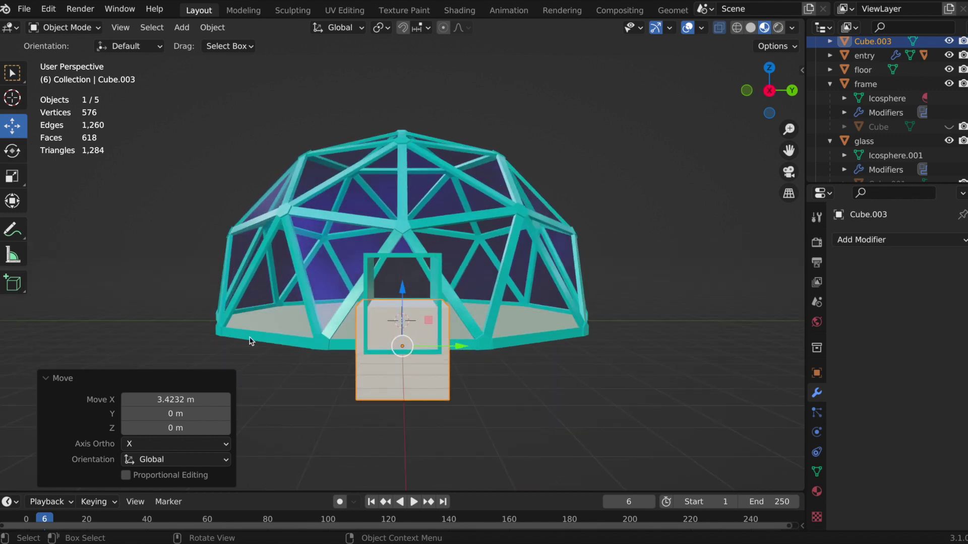
{"action": "left_click_drag", "start_coordinate": [402, 283], "coordinate": [405, 243]}
{"action": "middle_click_drag", "start_coordinate": [483, 321], "coordinate": [483, 313]}
{"action": "scroll", "coordinate": [484, 313], "scroll_direction": "up", "scroll_amount": 2}
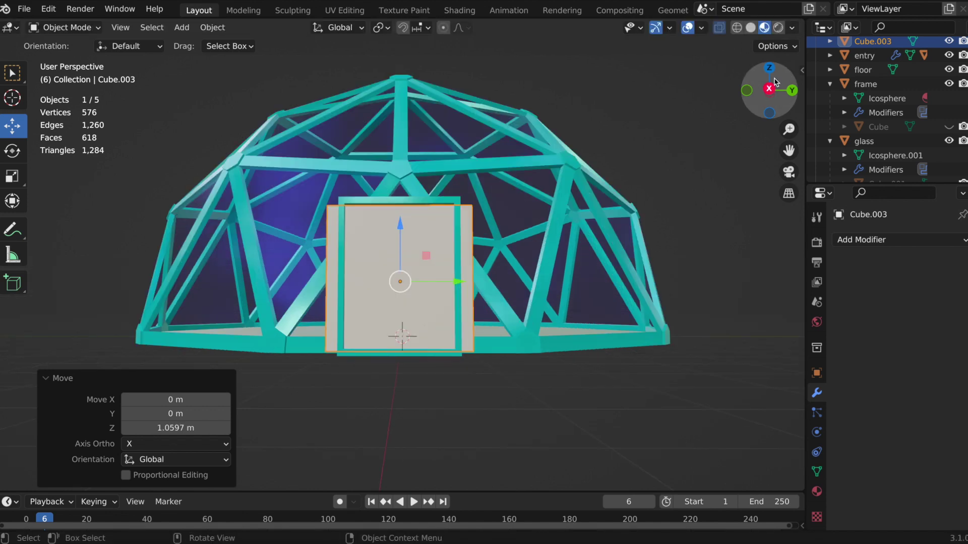
In the right orthographic view, scale the cube by about 1.019 along Z and narrow it along Y to the entry's width.
{"action": "left_click", "coordinate": [770, 90]}
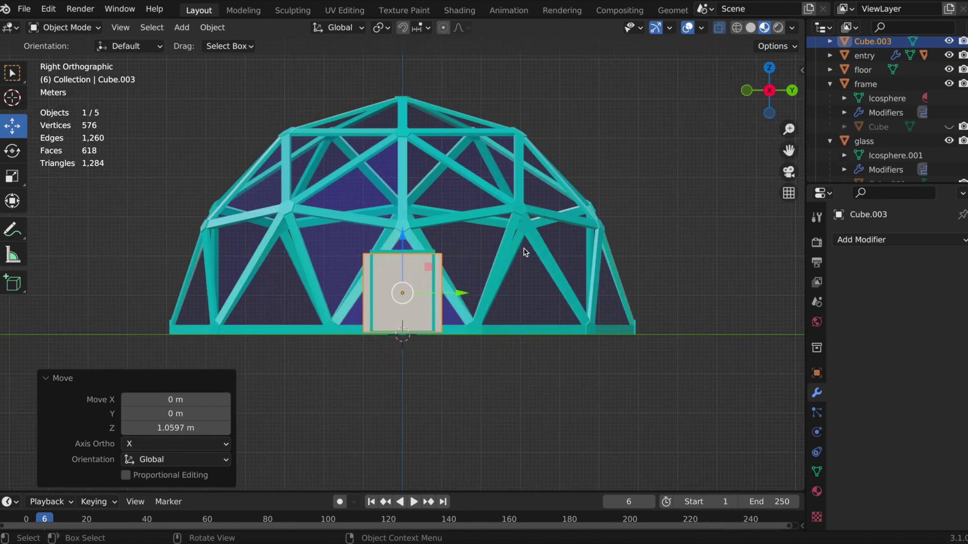
{"action": "scroll", "coordinate": [524, 252], "scroll_direction": "up", "scroll_amount": 1}
{"action": "scroll", "coordinate": [524, 252], "scroll_direction": "up", "scroll_amount": 3}
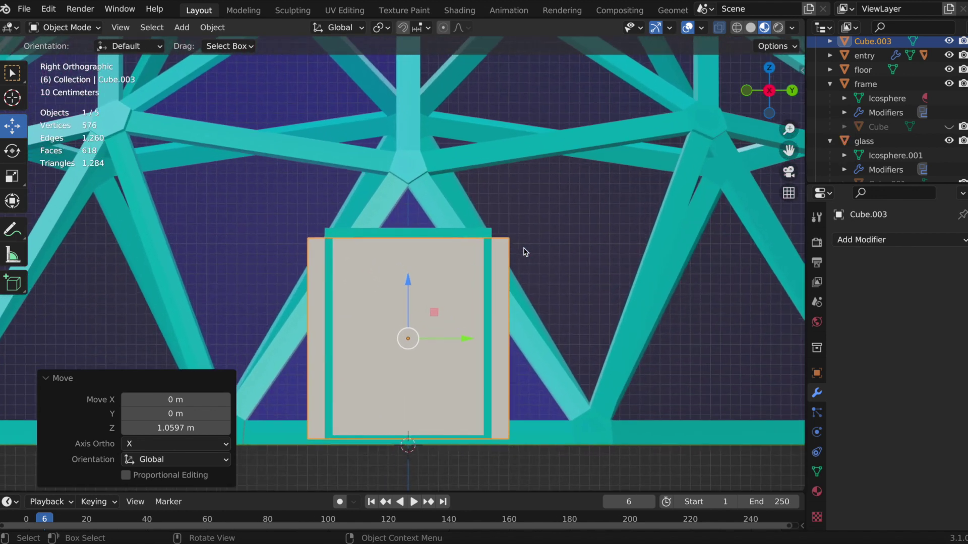
{"action": "left_click", "coordinate": [13, 176]}
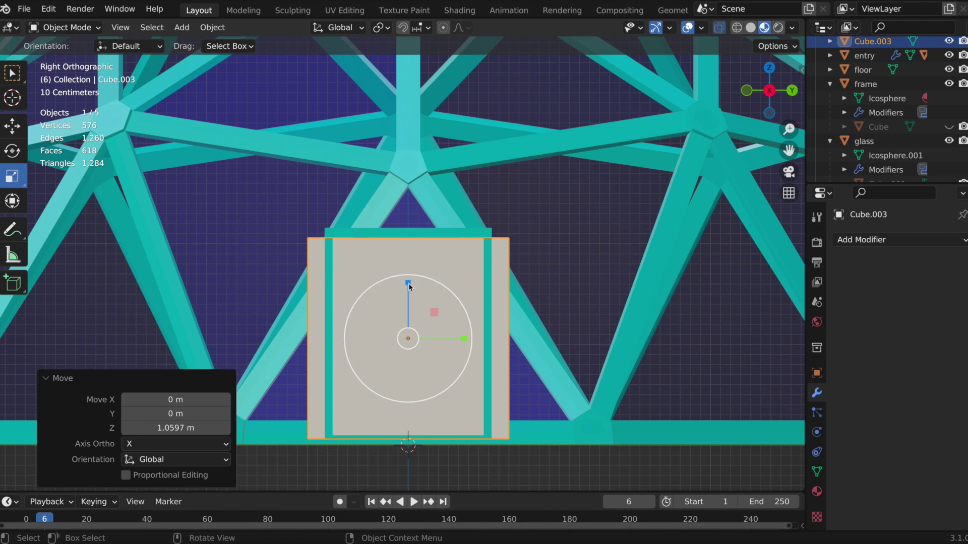
{"action": "left_click_drag", "start_coordinate": [408, 283], "coordinate": [408, 279]}
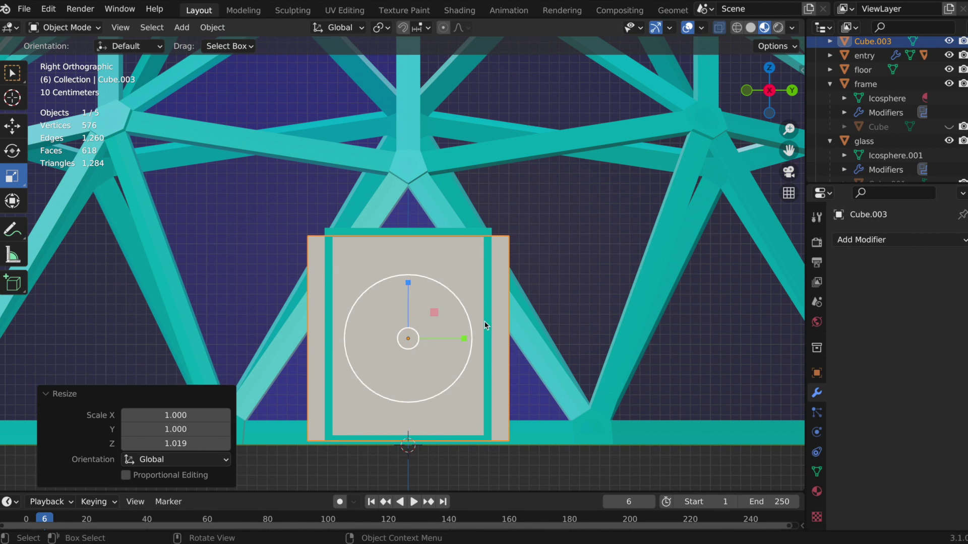
{"action": "left_click_drag", "start_coordinate": [464, 338], "coordinate": [449, 334]}
Move the cube up about 0.022 m along Z so its edges sit within the entry's frame.
{"action": "key", "text": "shift+space"}
{"action": "key", "text": "g"}
{"action": "left_click_drag", "start_coordinate": [408, 282], "coordinate": [408, 276]}
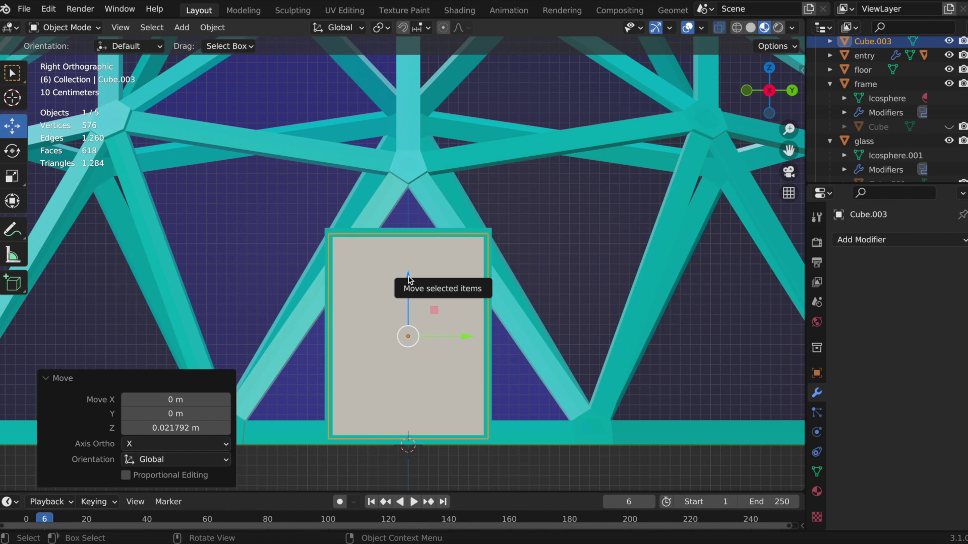
{"action": "middle_click_drag", "start_coordinate": [408, 280], "coordinate": [411, 281]}
{"action": "scroll", "coordinate": [410, 281], "scroll_direction": "down", "scroll_amount": 4}
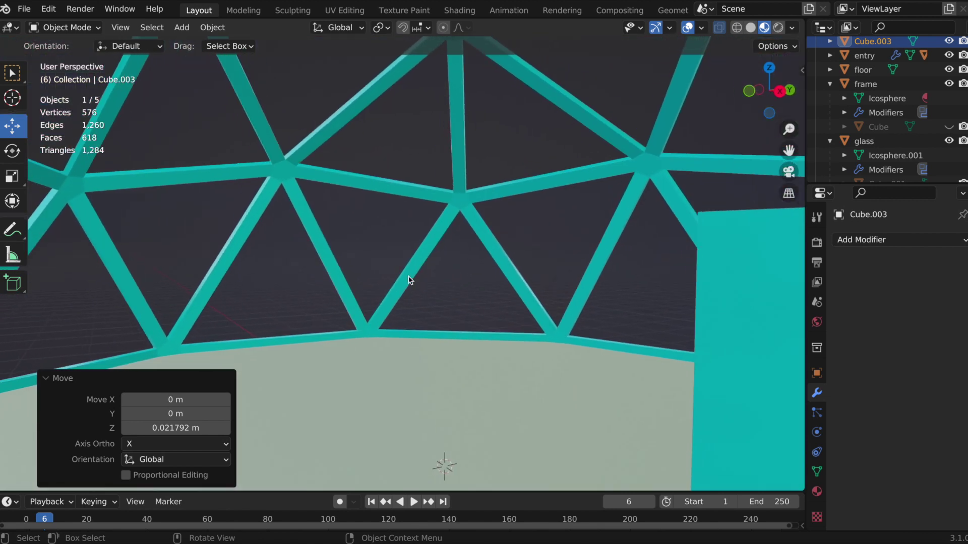
{"action": "scroll", "coordinate": [401, 293], "scroll_direction": "down", "scroll_amount": 5}
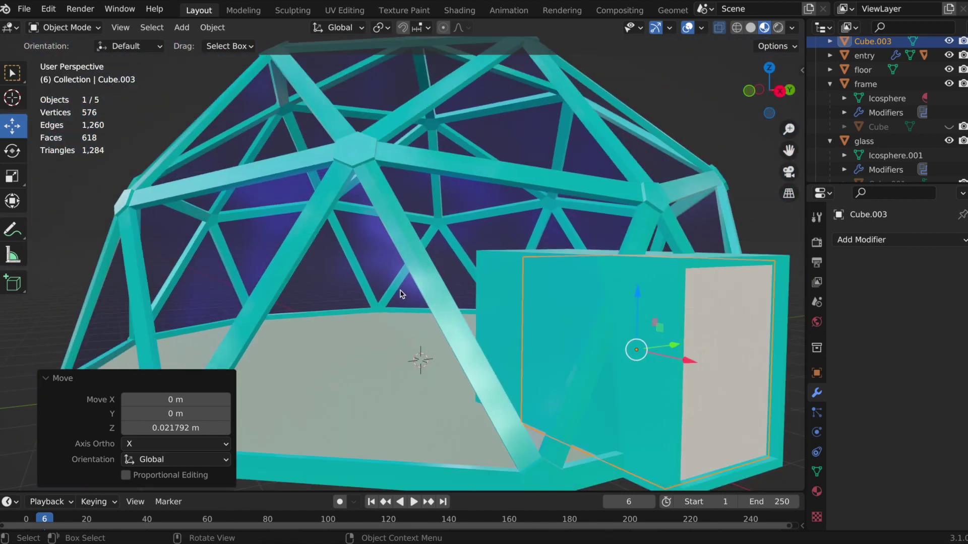
Scale the cube along X into a panel about 0.054 m thick and move it along X to the entry's outer end.
{"action": "middle_click_drag", "start_coordinate": [400, 292], "coordinate": [679, 261]}
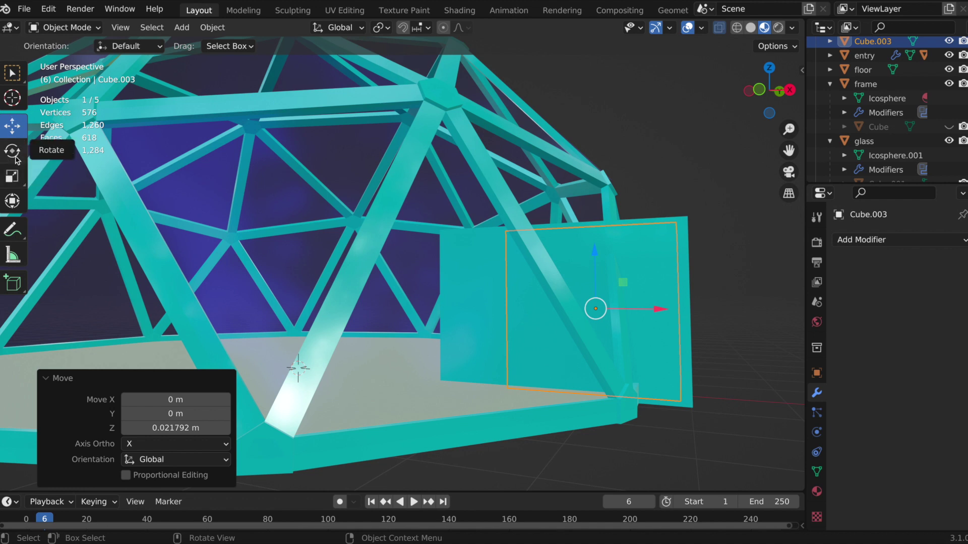
{"action": "left_click", "coordinate": [12, 177]}
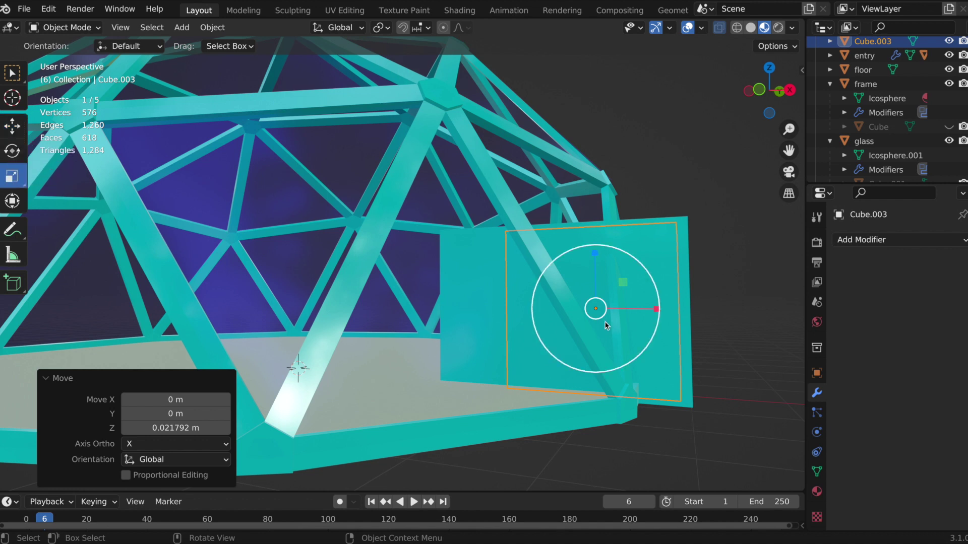
{"action": "left_click_drag", "start_coordinate": [656, 309], "coordinate": [769, 313]}
{"action": "key", "text": "g"}
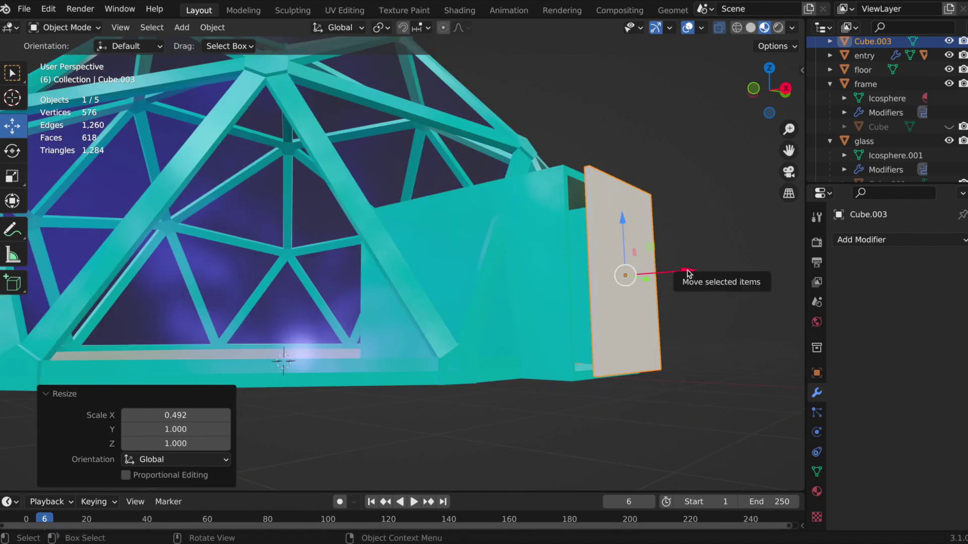
{"action": "left_click_drag", "start_coordinate": [688, 273], "coordinate": [662, 271]}
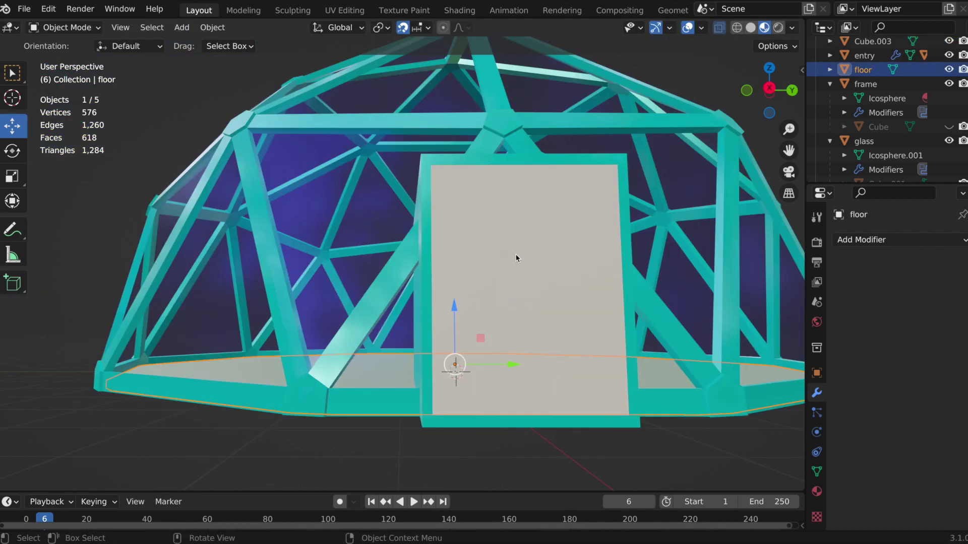
Select the thin panel at the entry's outer end and rename it airlock_exterior.
{"action": "left_click", "coordinate": [551, 260]}
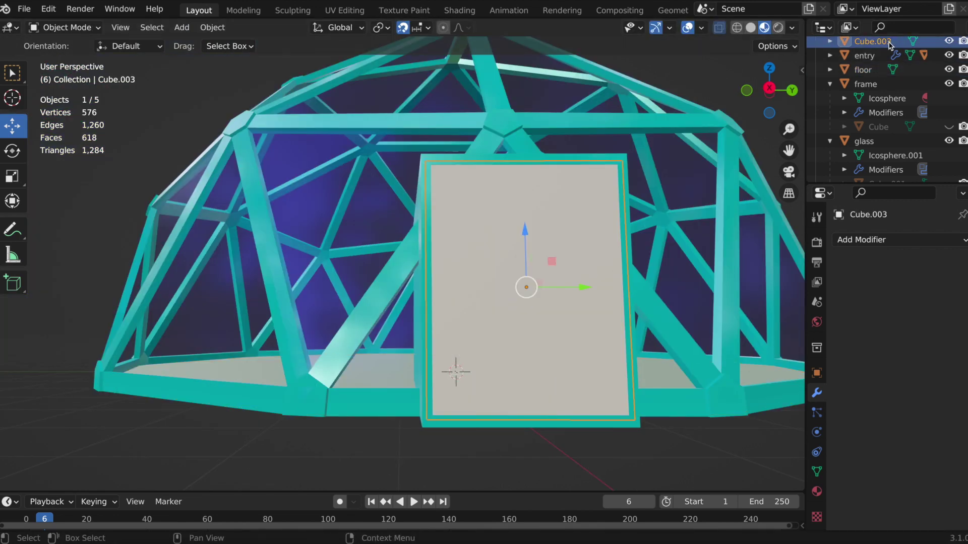
{"action": "scroll", "coordinate": [880, 48], "scroll_direction": "up", "scroll_amount": 2}
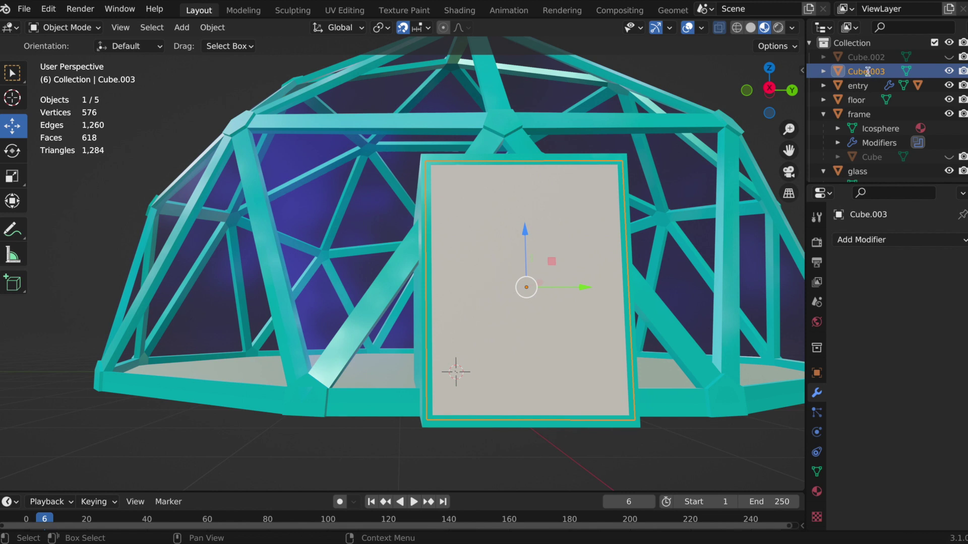
{"action": "double_click", "coordinate": [875, 74]}
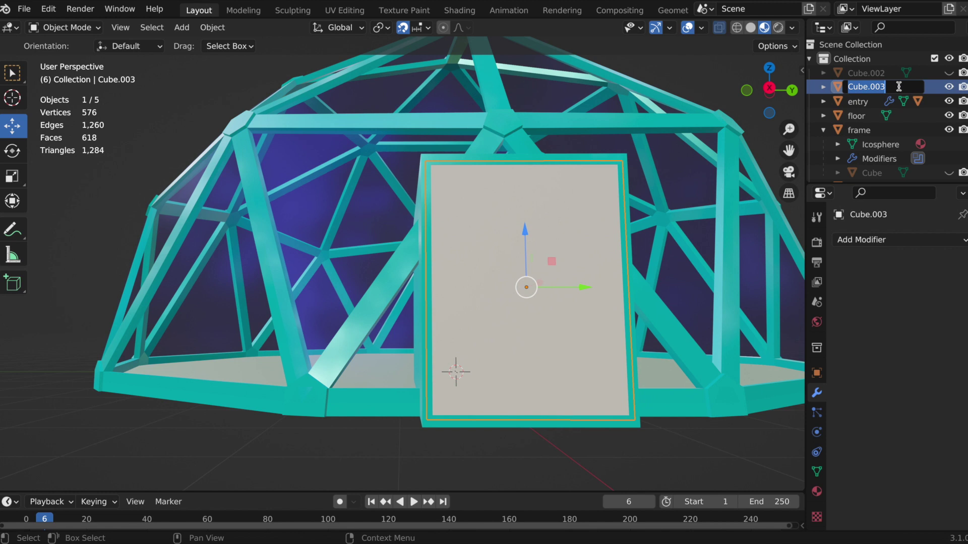
{"action": "type", "text": "a"}
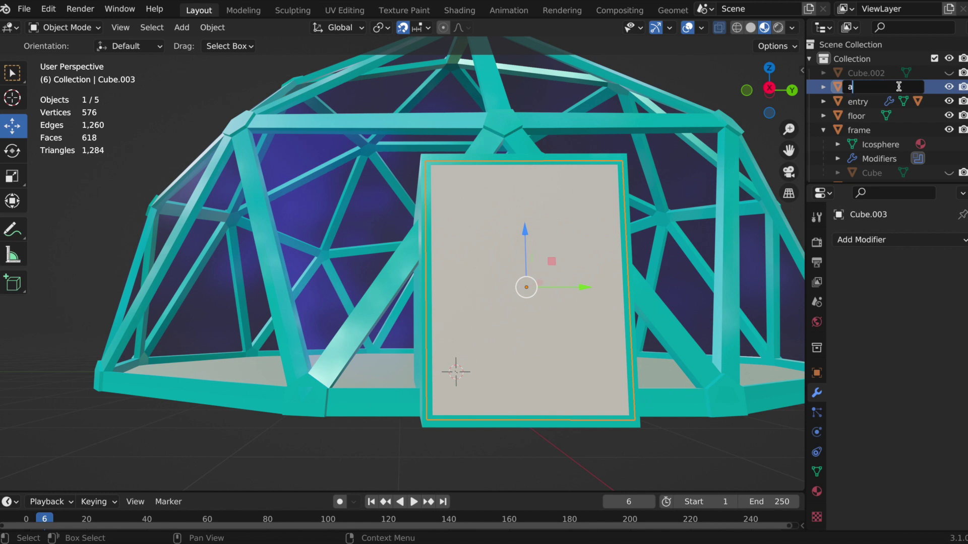
{"action": "type", "text": "irlock_exterior"}
{"action": "key", "text": "Return"}
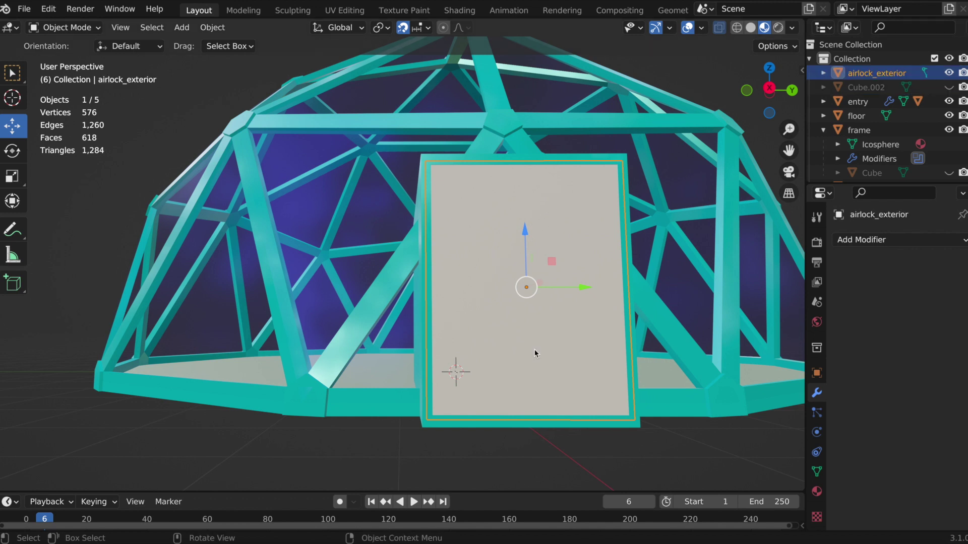
Duplicate the airlock_exterior panel in place and rename the copy airlock_interior.
{"action": "key", "text": "ctrl+c"}
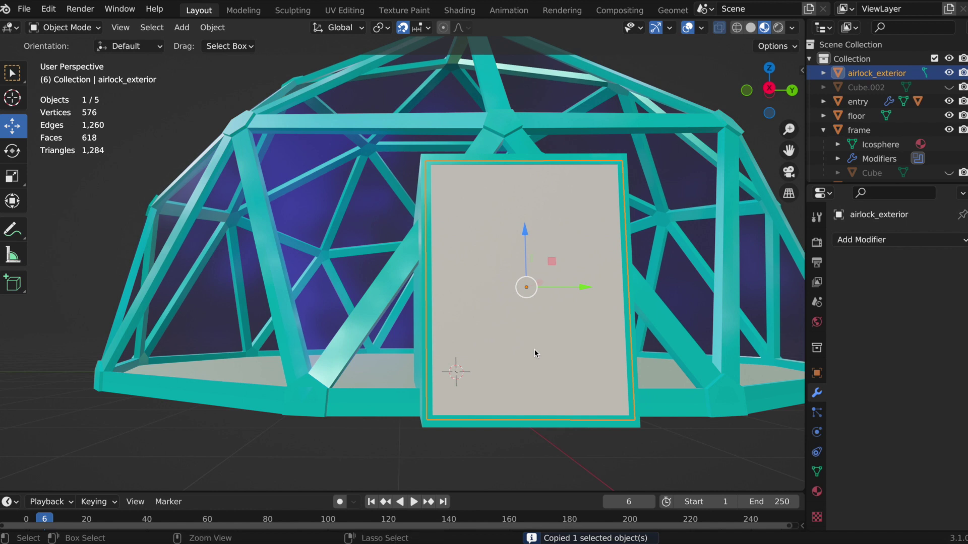
{"action": "key", "text": "ctrl+v"}
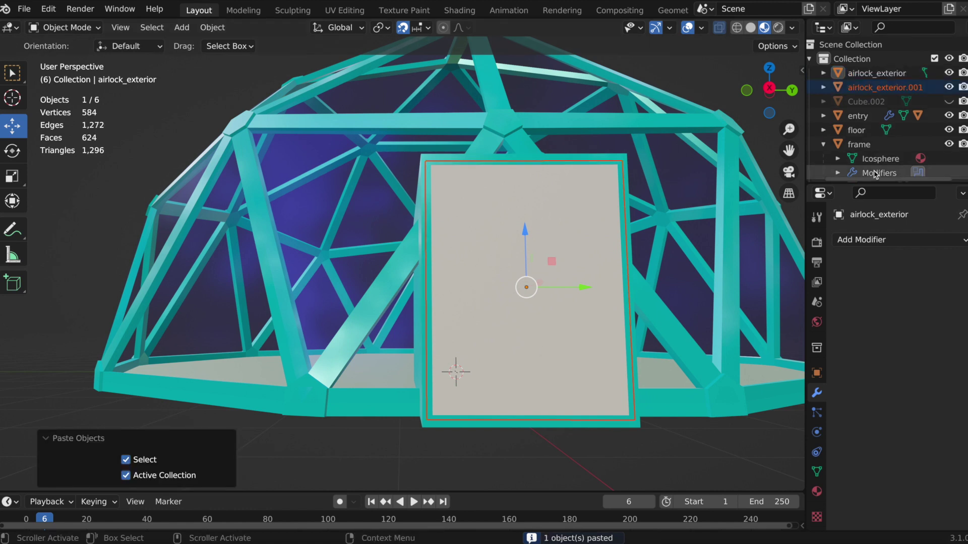
{"action": "double_click", "coordinate": [923, 88]}
{"action": "left_click", "coordinate": [918, 87]}
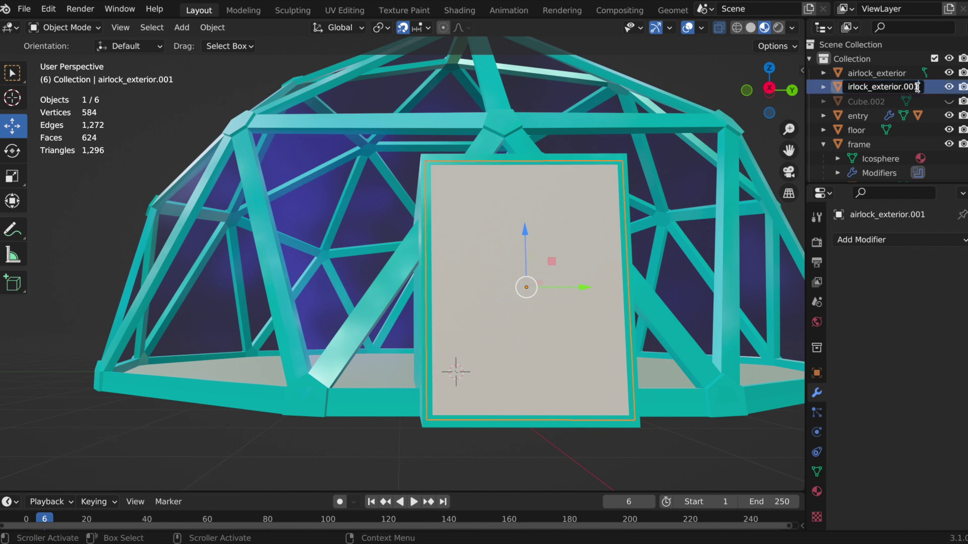
{"action": "key", "text": "BackSpace"}
{"action": "key", "text": "BackSpace"}
{"action": "key", "text": "BackSpace"}
{"action": "key", "text": "BackSpace"}
{"action": "key", "text": "BackSpace"}
{"action": "key", "text": "BackSpace"}
{"action": "key", "text": "BackSpace"}
{"action": "key", "text": "BackSpace"}
{"action": "key", "text": "BackSpace"}
{"action": "key", "text": "BackSpace"}
{"action": "key", "text": "BackSpace"}
{"action": "key", "text": "BackSpace"}
{"action": "type", "text": "interior"}
{"action": "key", "text": "Return"}
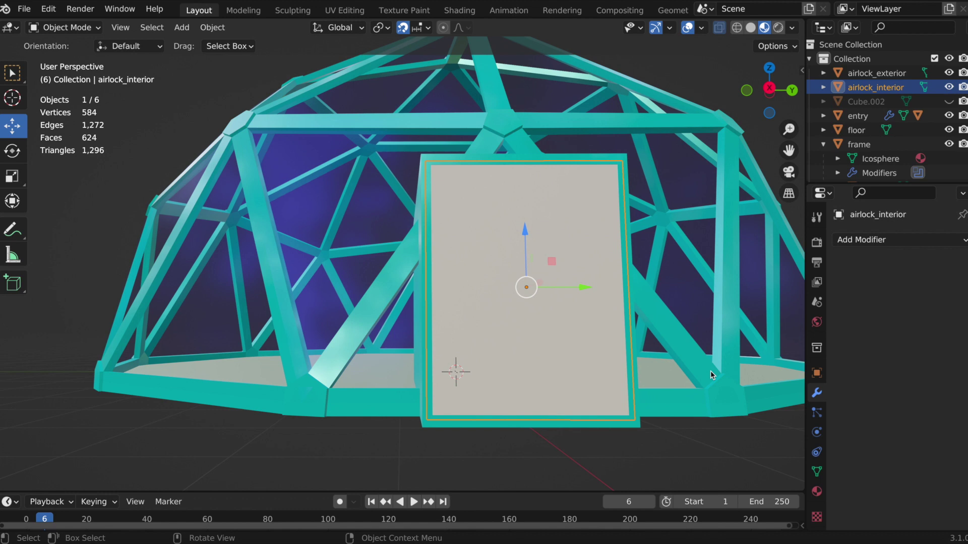
Move the airlock_interior panel -3 m along X to the entry's inner end.
{"action": "middle_click_drag", "start_coordinate": [698, 460], "coordinate": [682, 454]}
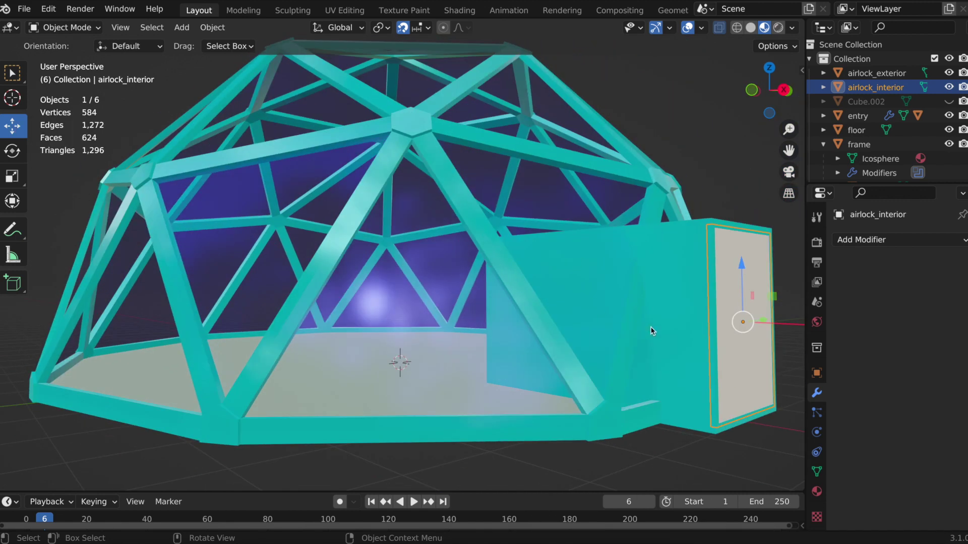
{"action": "middle_click_drag", "start_coordinate": [800, 336], "coordinate": [774, 325]}
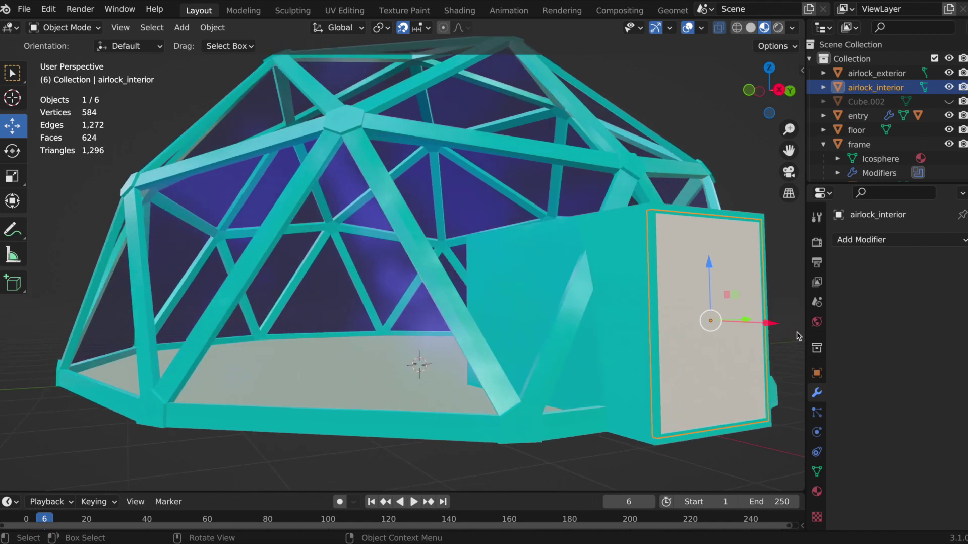
{"action": "left_click_drag", "start_coordinate": [772, 325], "coordinate": [585, 303]}
Turn off snapping and shift airlock_interior about 0.038 m along X to fit it into the entry's inner end.
{"action": "mouse_move", "coordinate": [585, 303]}
{"action": "middle_mouse_down"}
{"action": "mouse_move", "coordinate": [575, 302]}
{"action": "mouse_move", "coordinate": [584, 299]}
{"action": "middle_mouse_up"}
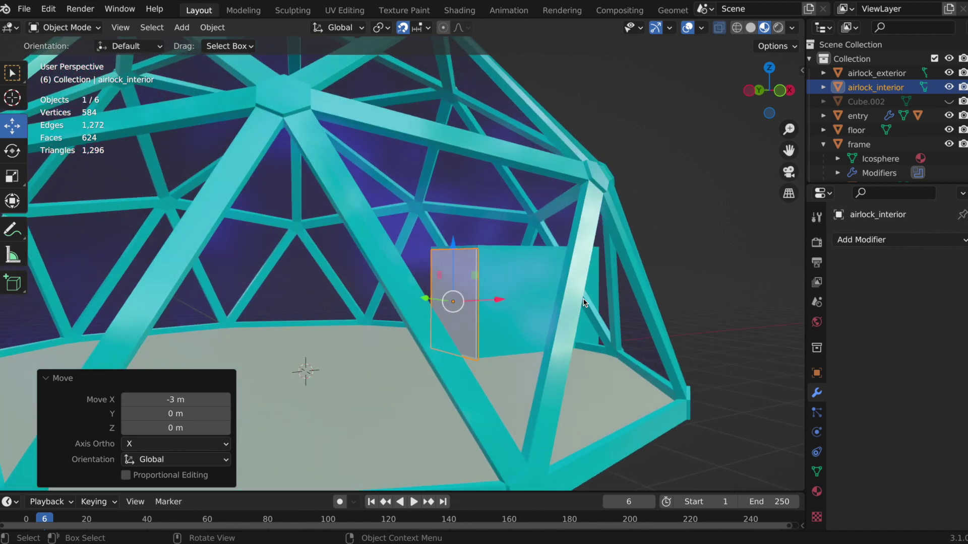
{"action": "scroll", "coordinate": [584, 303], "scroll_direction": "up", "scroll_amount": 6}
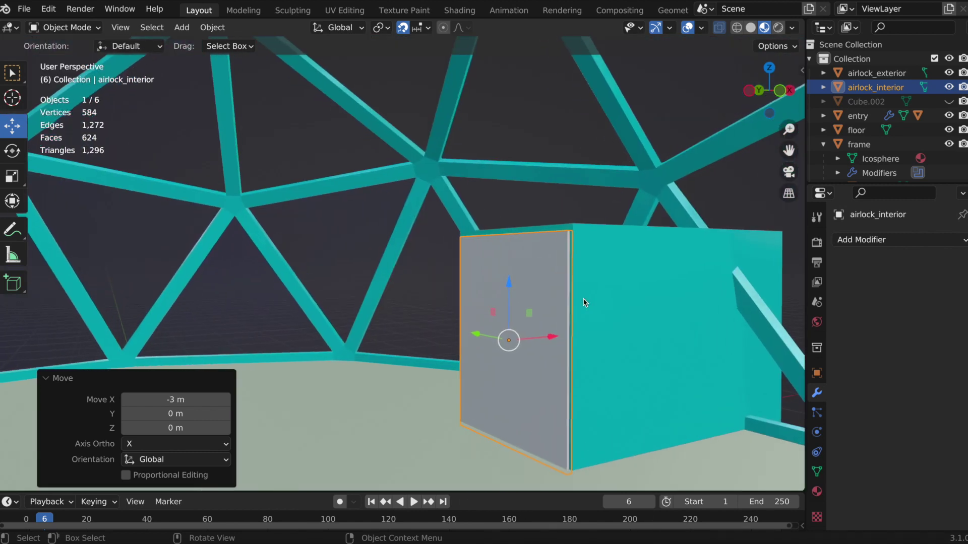
{"action": "scroll", "coordinate": [584, 303], "scroll_direction": "up", "scroll_amount": 1}
{"action": "left_click", "coordinate": [402, 27]}
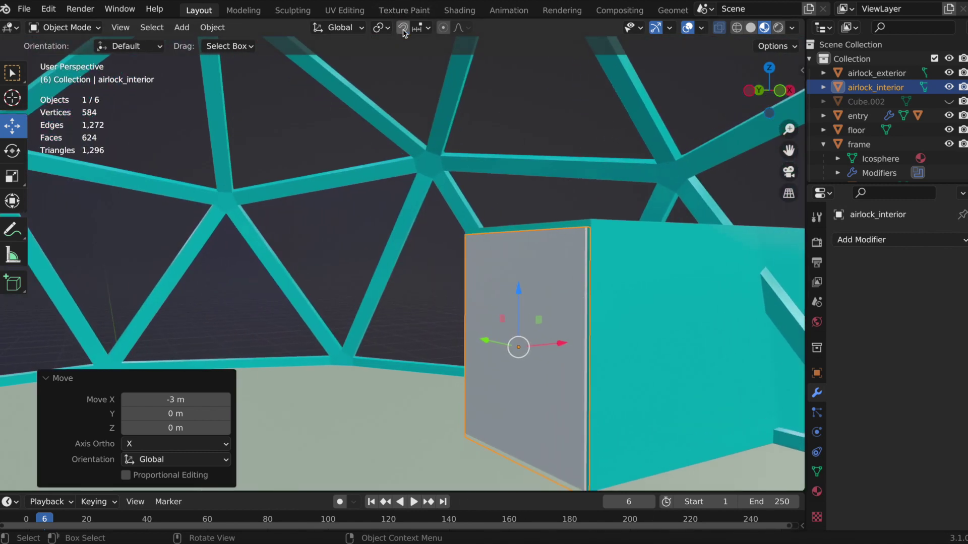
{"action": "left_click_drag", "start_coordinate": [561, 347], "coordinate": [566, 342]}
{"action": "scroll", "coordinate": [634, 390], "scroll_direction": "down", "scroll_amount": 10}
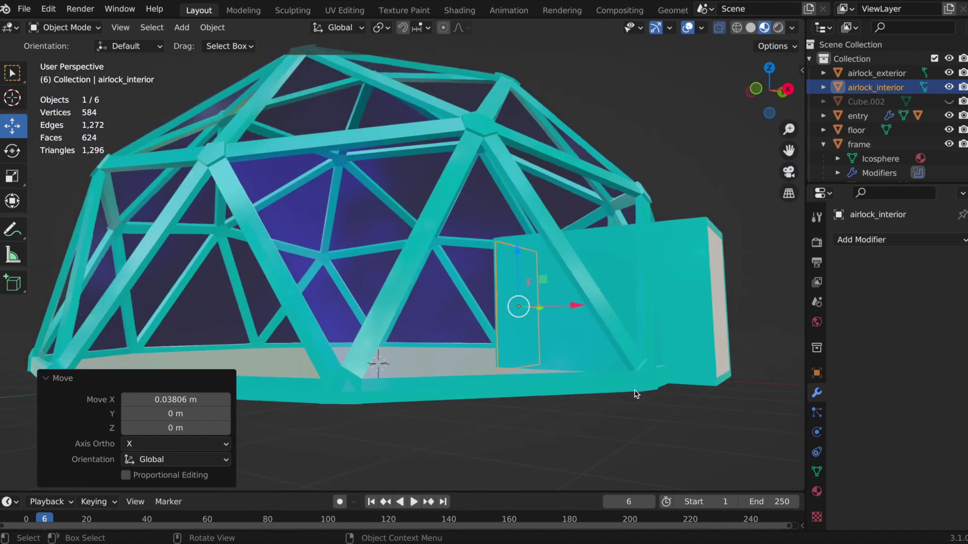
{"action": "middle_click_drag", "start_coordinate": [634, 389], "coordinate": [633, 423]}
{"action": "scroll", "coordinate": [633, 422], "scroll_direction": "down", "scroll_amount": 2}
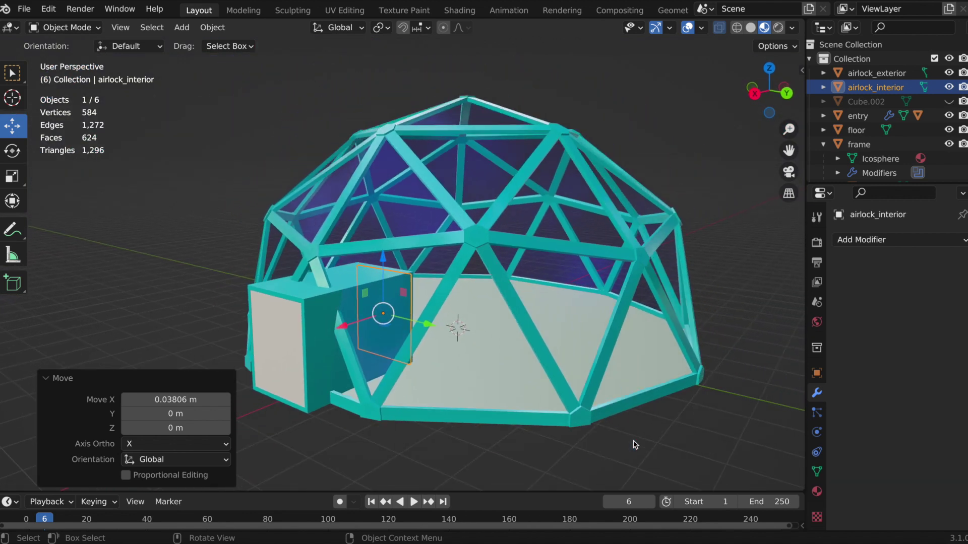
Display the object transform values, select the airlock_exterior panel and apply its scale.
{"action": "left_click", "coordinate": [794, 48]}
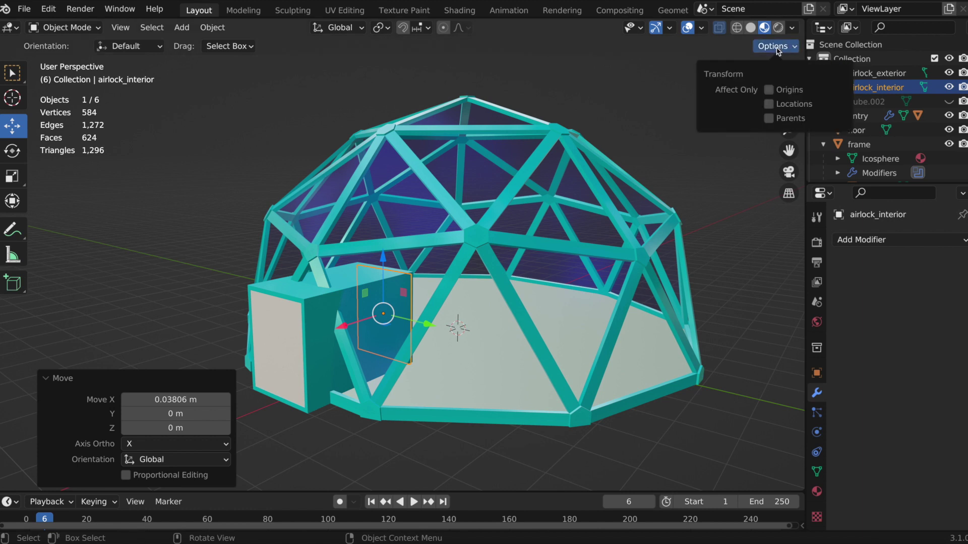
{"action": "left_click", "coordinate": [788, 48]}
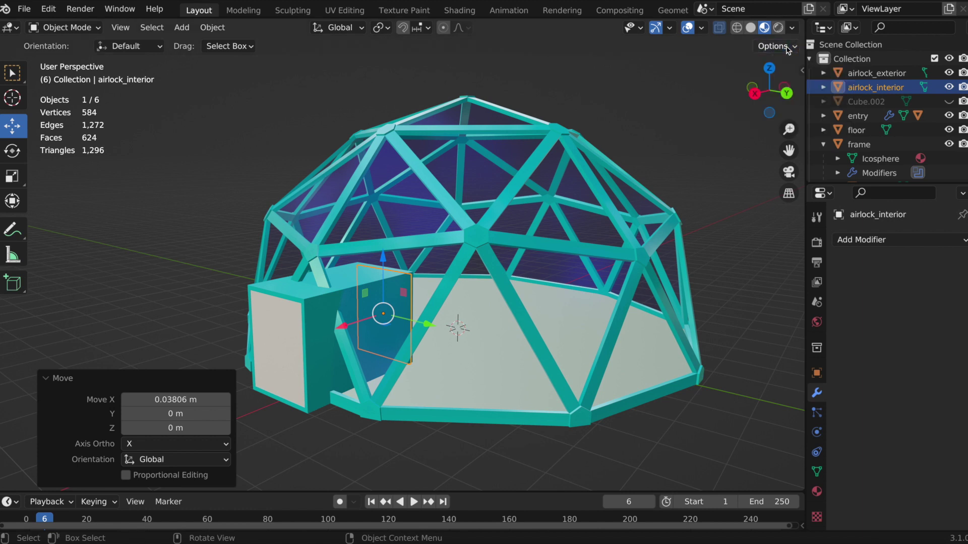
{"action": "left_click", "coordinate": [800, 72]}
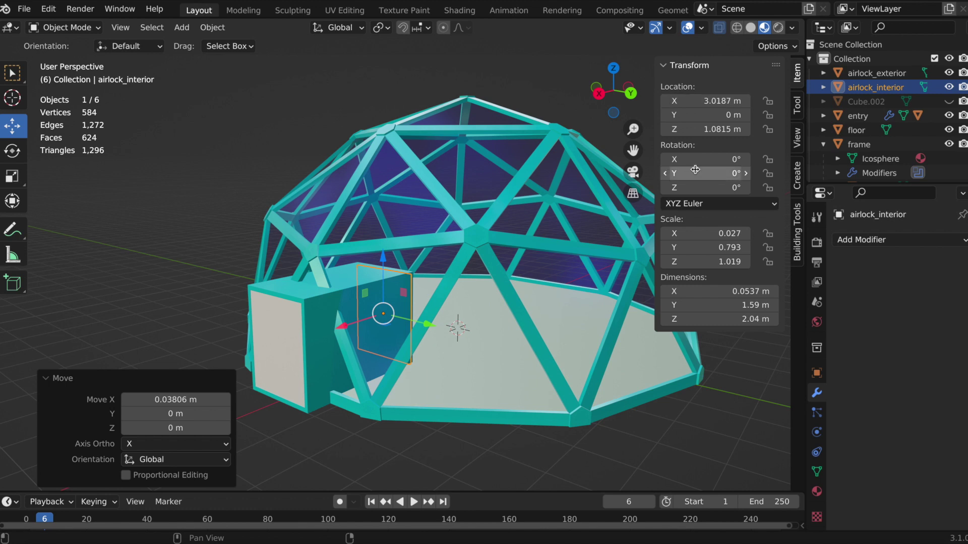
{"action": "left_click", "coordinate": [281, 360]}
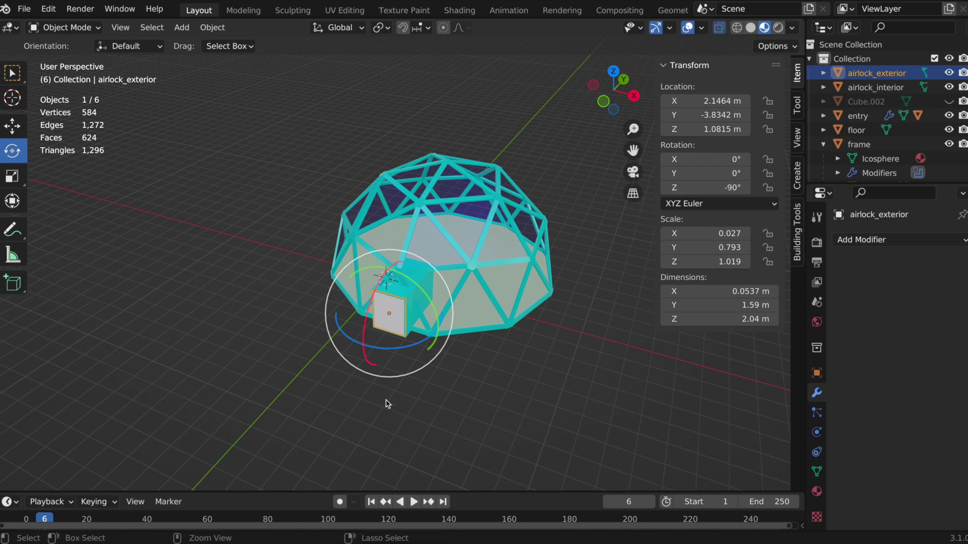
{"action": "key", "text": "ctrl+a"}
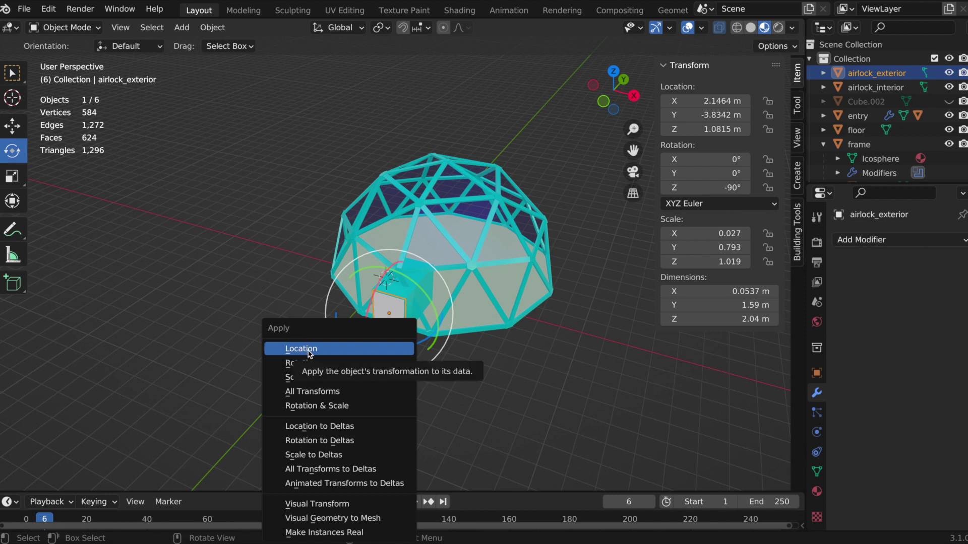
{"action": "left_click", "coordinate": [317, 382]}
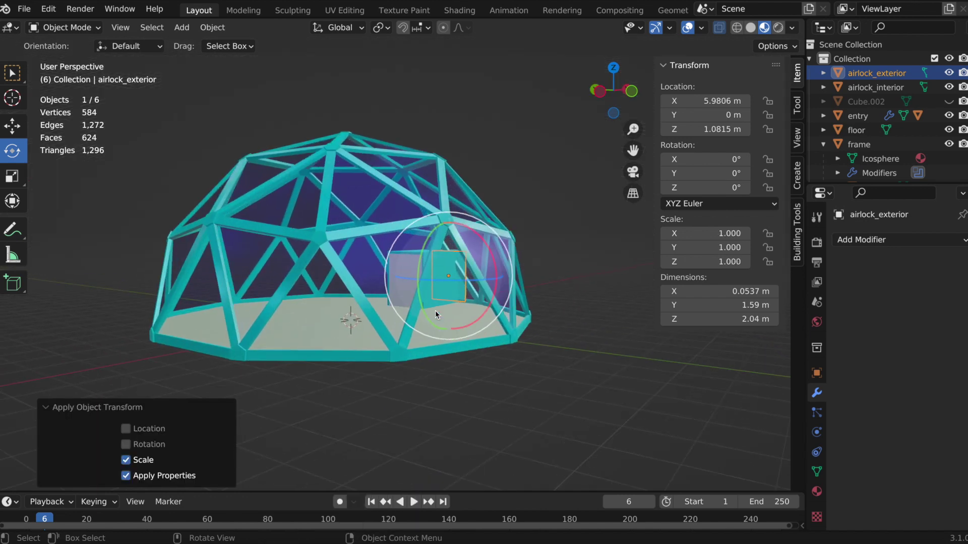
Select the airlock_interior panel inside the dome and apply its scale.
{"action": "scroll", "coordinate": [435, 310], "scroll_direction": "up", "scroll_amount": 8}
{"action": "scroll", "coordinate": [435, 311], "scroll_direction": "up", "scroll_amount": 2}
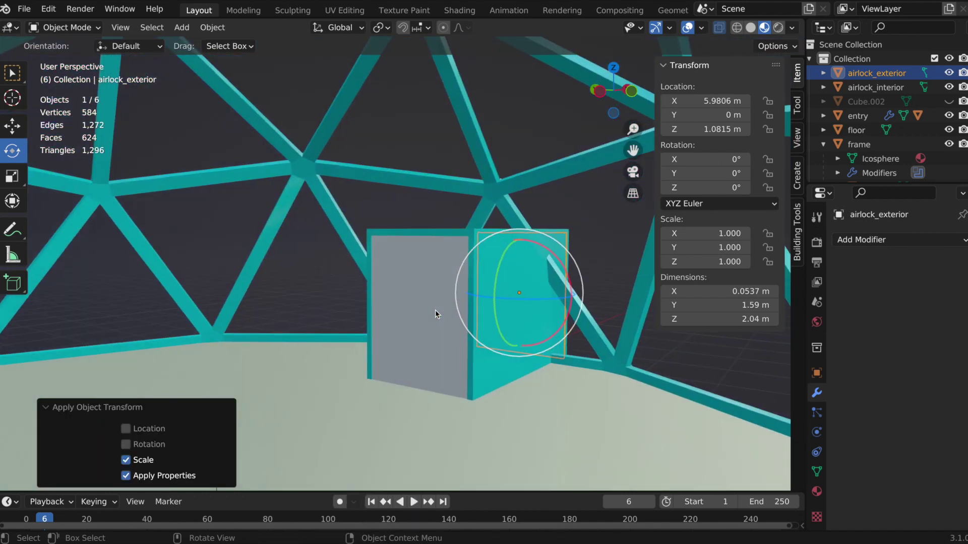
{"action": "left_click", "coordinate": [411, 331]}
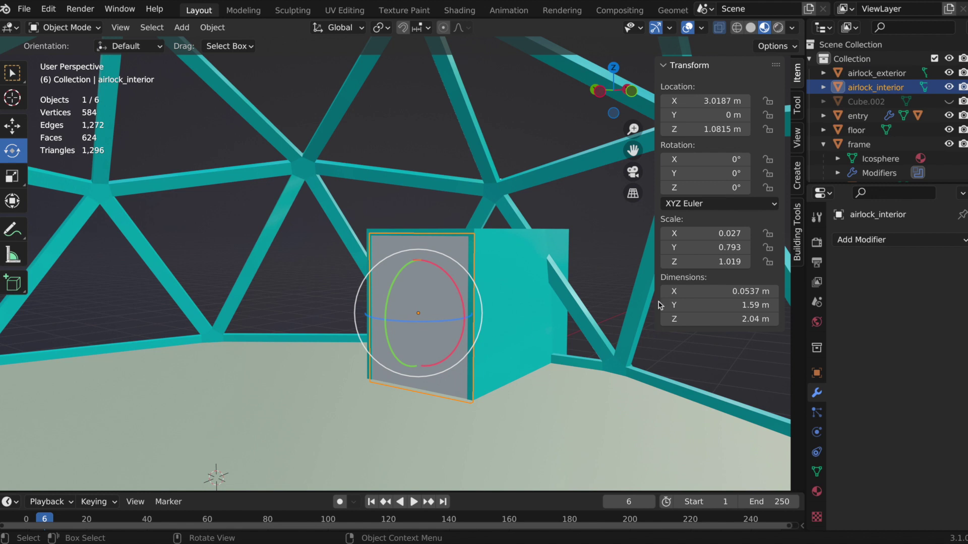
{"action": "key", "text": "ctrl+a"}
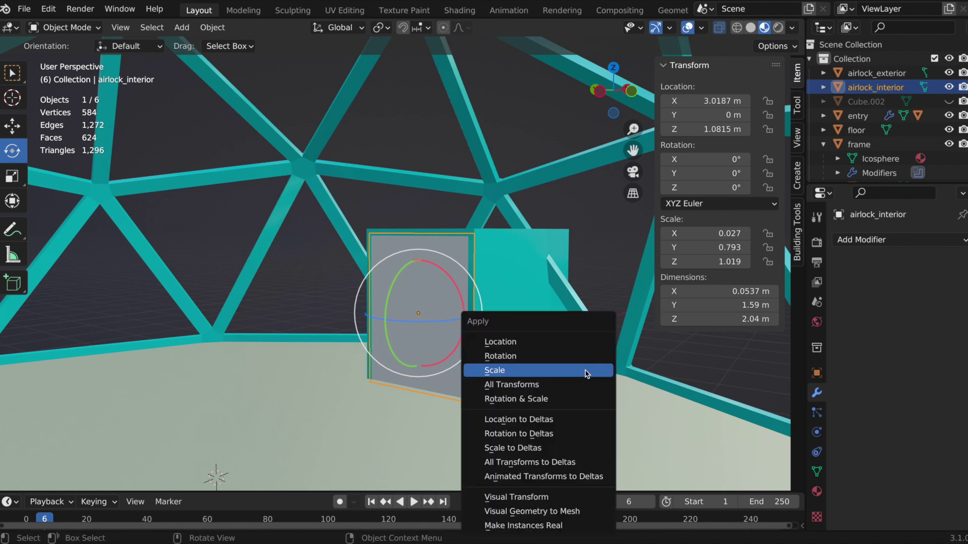
{"action": "left_click", "coordinate": [522, 373]}
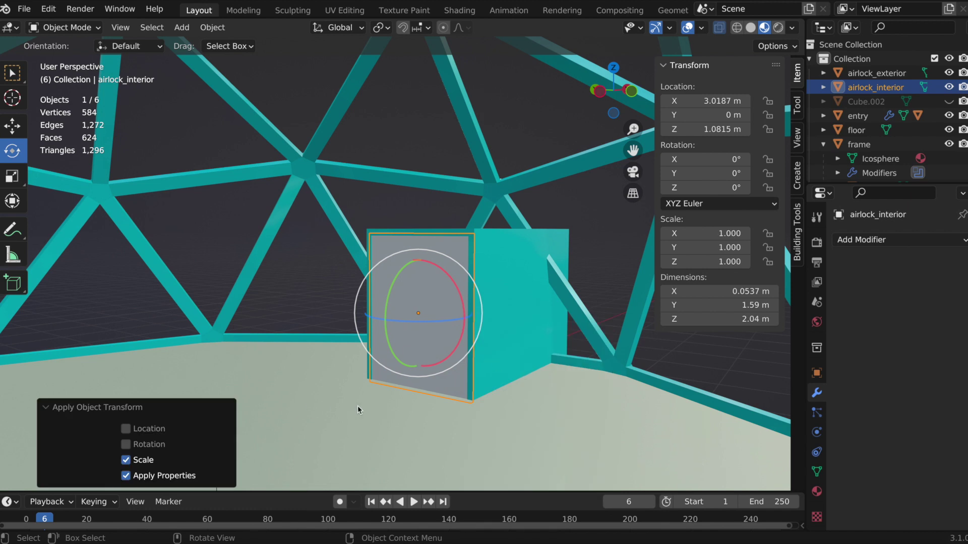
Select the airlock_exterior panel at the front of the entry and add a material slot to it.
{"action": "left_click", "coordinate": [467, 419]}
{"action": "middle_click_drag", "start_coordinate": [466, 420], "coordinate": [462, 440]}
{"action": "scroll", "coordinate": [462, 444], "scroll_direction": "down", "scroll_amount": 12}
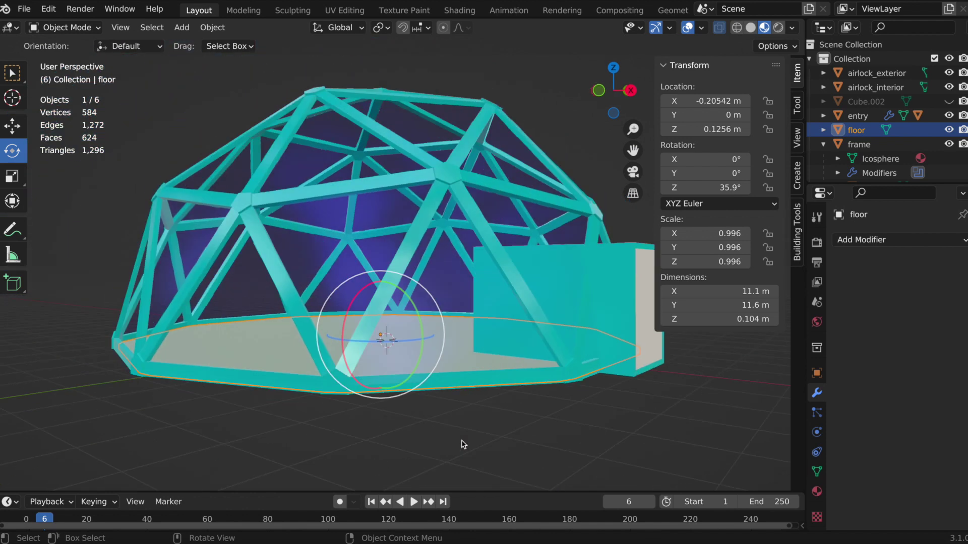
{"action": "middle_click_drag", "start_coordinate": [464, 443], "coordinate": [500, 405]}
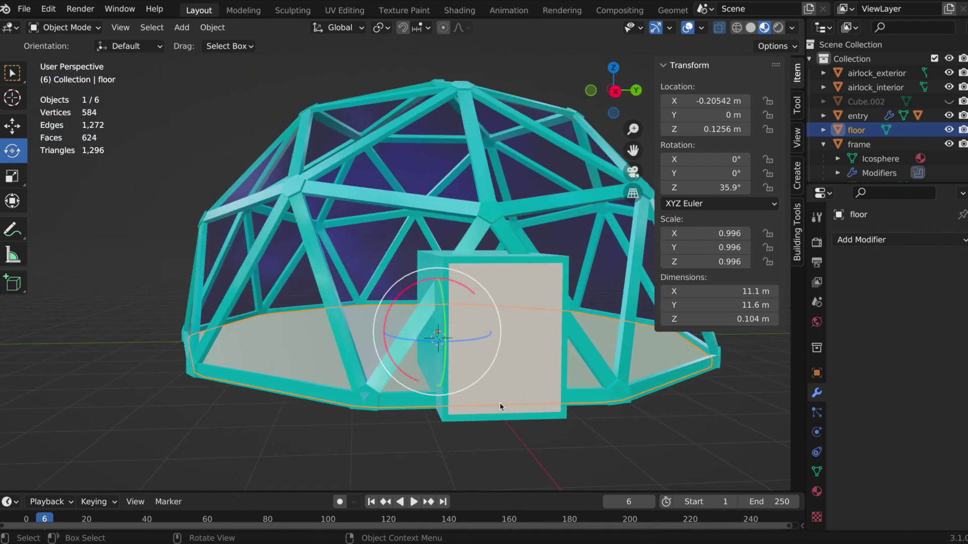
{"action": "left_click", "coordinate": [534, 361]}
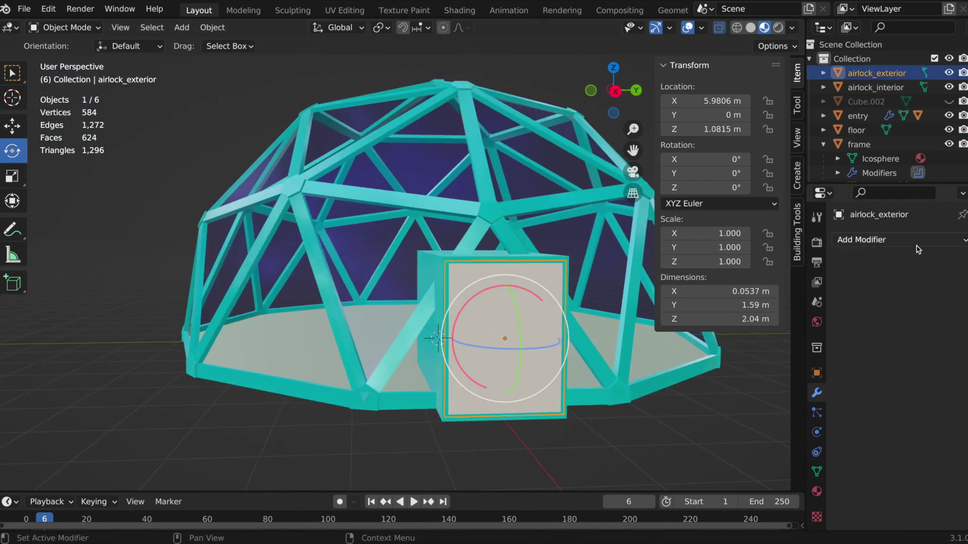
{"action": "left_click", "coordinate": [816, 490]}
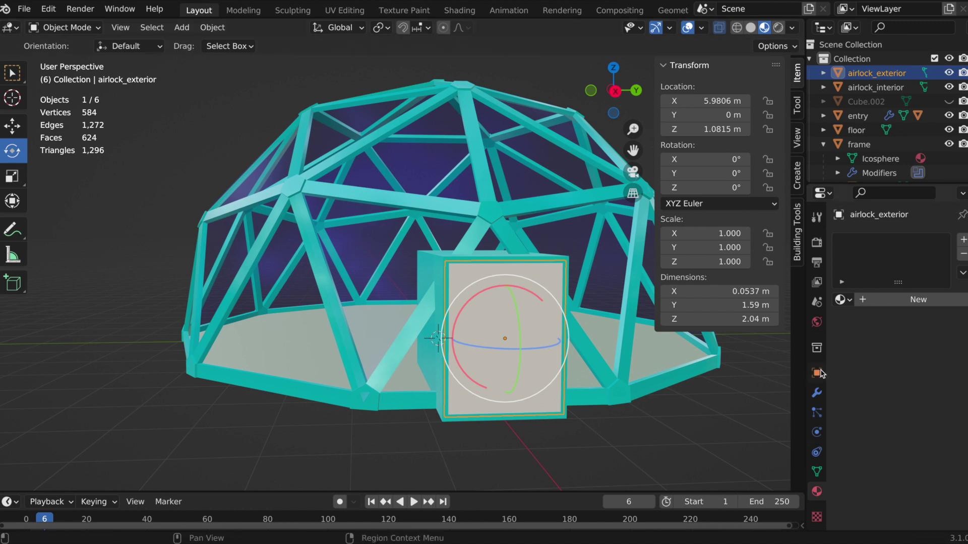
{"action": "left_click", "coordinate": [963, 241]}
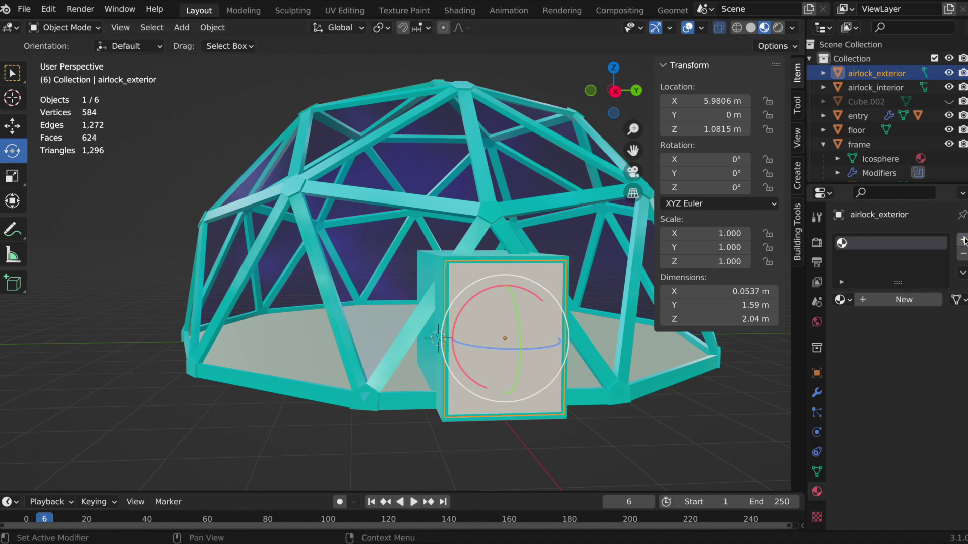
Assign the existing floor material to airlock_exterior and, through a new material slot, to the airlock_interior panel inside the dome.
{"action": "left_click", "coordinate": [841, 299]}
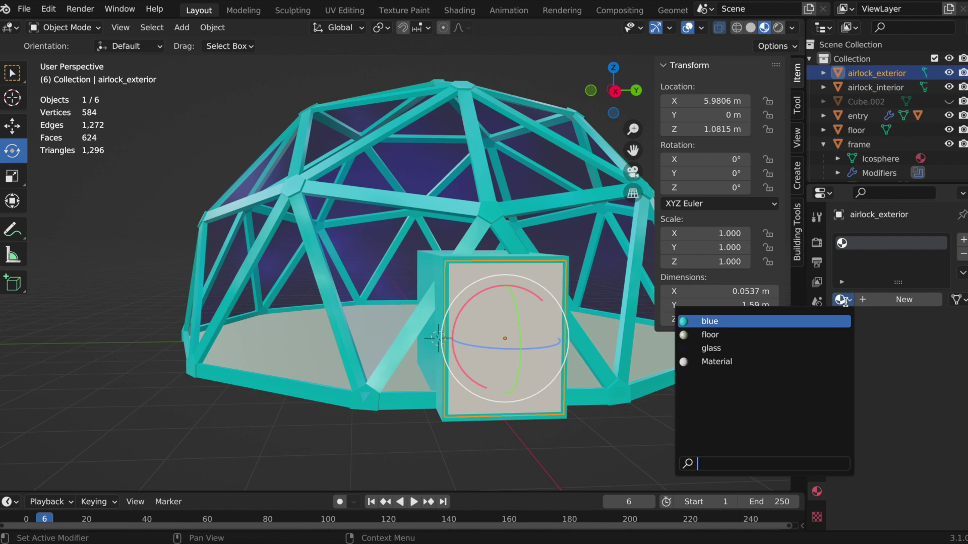
{"action": "left_click", "coordinate": [720, 336]}
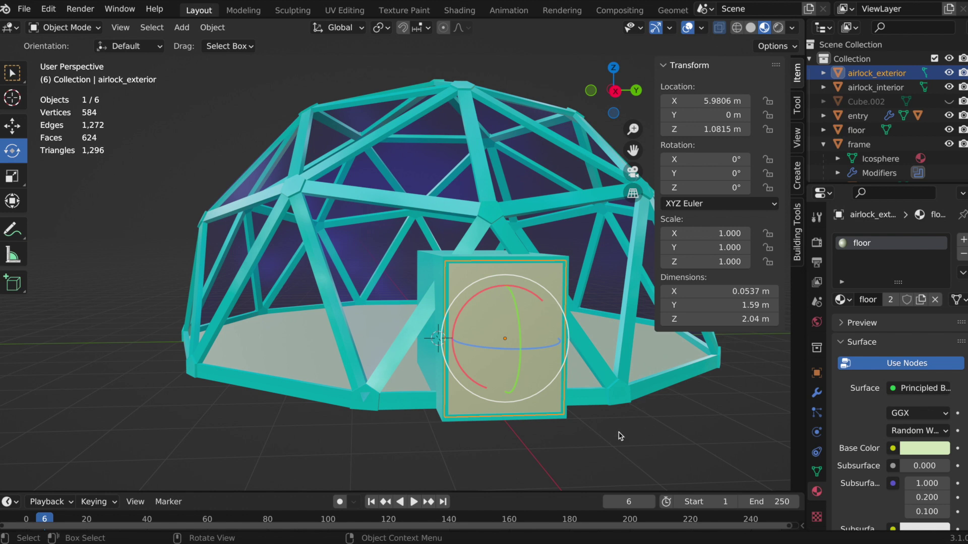
{"action": "scroll", "coordinate": [509, 438], "scroll_direction": "left", "scroll_amount": 10}
{"action": "scroll", "coordinate": [509, 438], "scroll_direction": "up", "scroll_amount": 5}
{"action": "scroll", "coordinate": [509, 437], "scroll_direction": "up", "scroll_amount": 2}
{"action": "scroll", "coordinate": [509, 434], "scroll_direction": "up", "scroll_amount": 5}
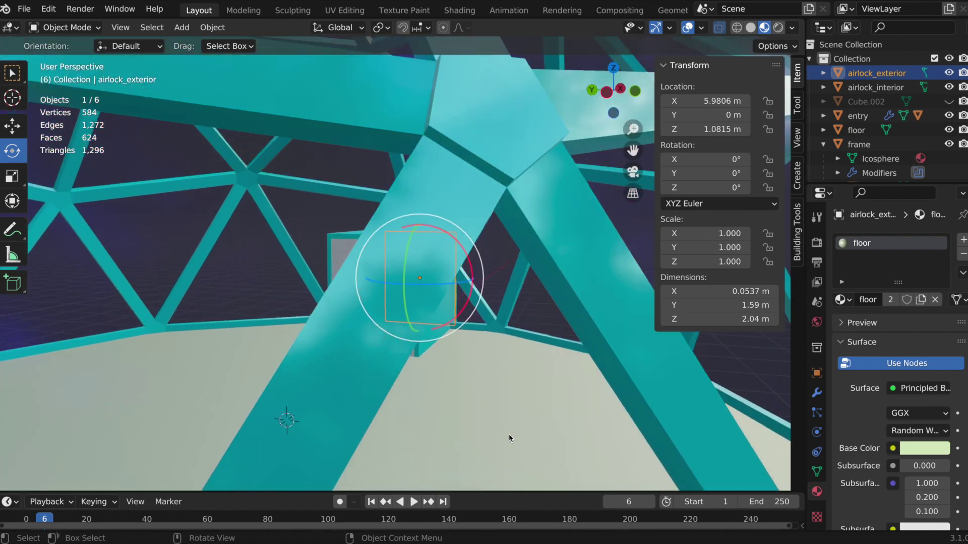
{"action": "left_click", "coordinate": [335, 357]}
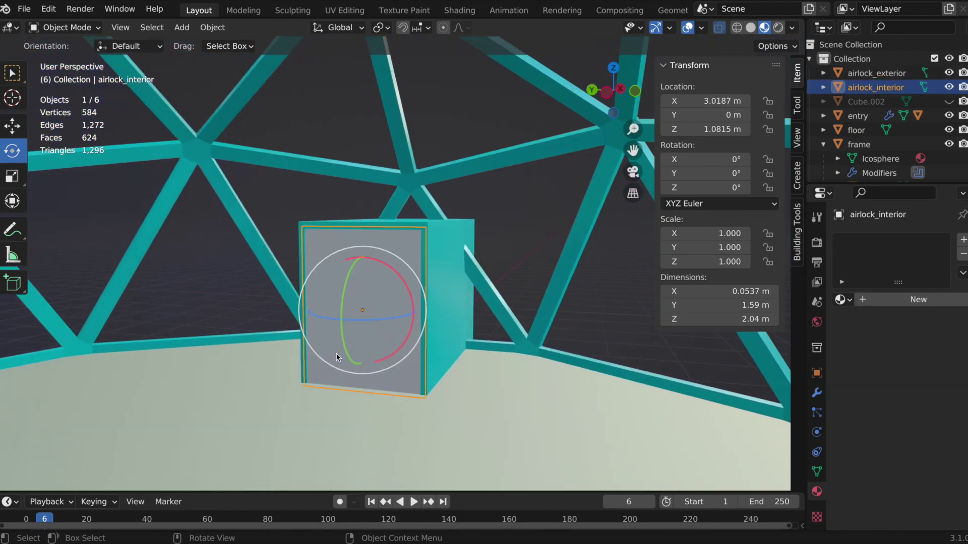
{"action": "left_click", "coordinate": [963, 240]}
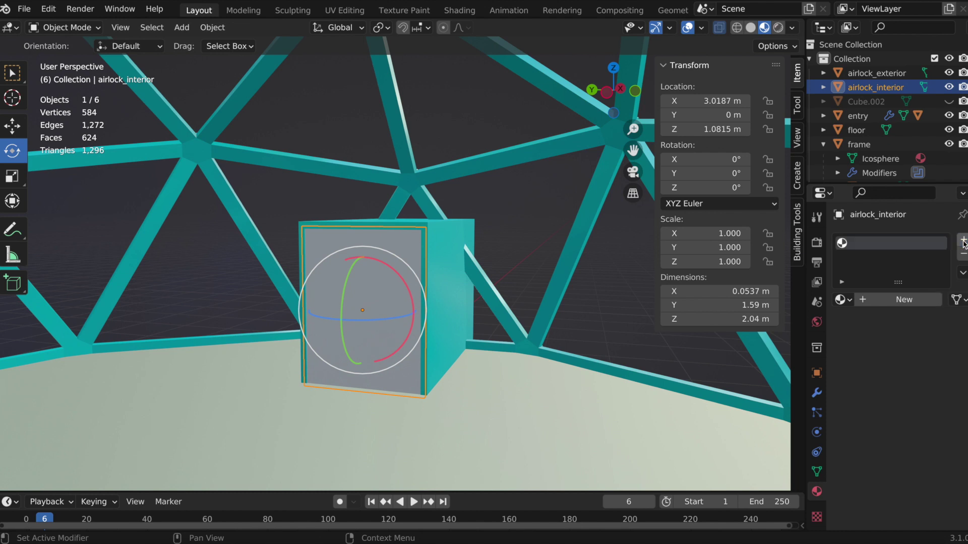
{"action": "left_click", "coordinate": [843, 300]}
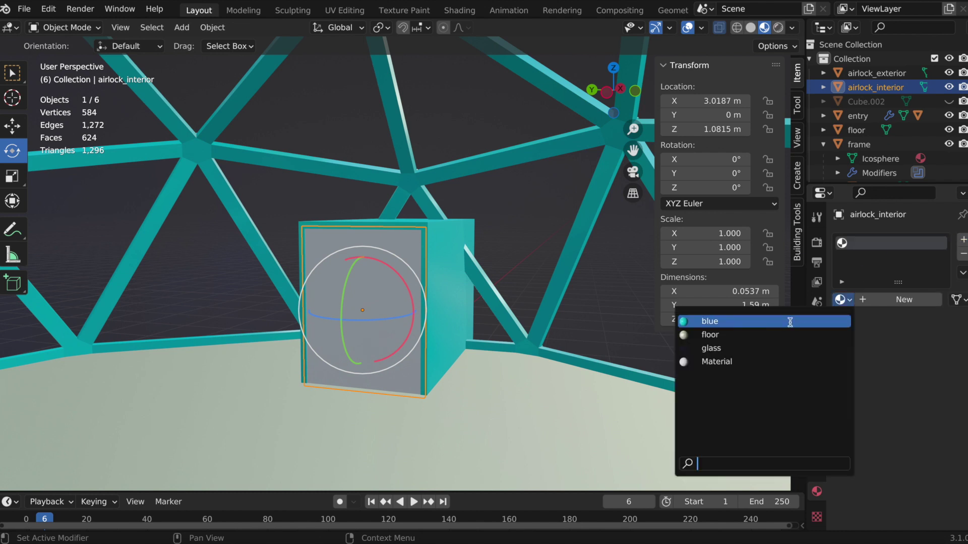
{"action": "left_click", "coordinate": [725, 336]}
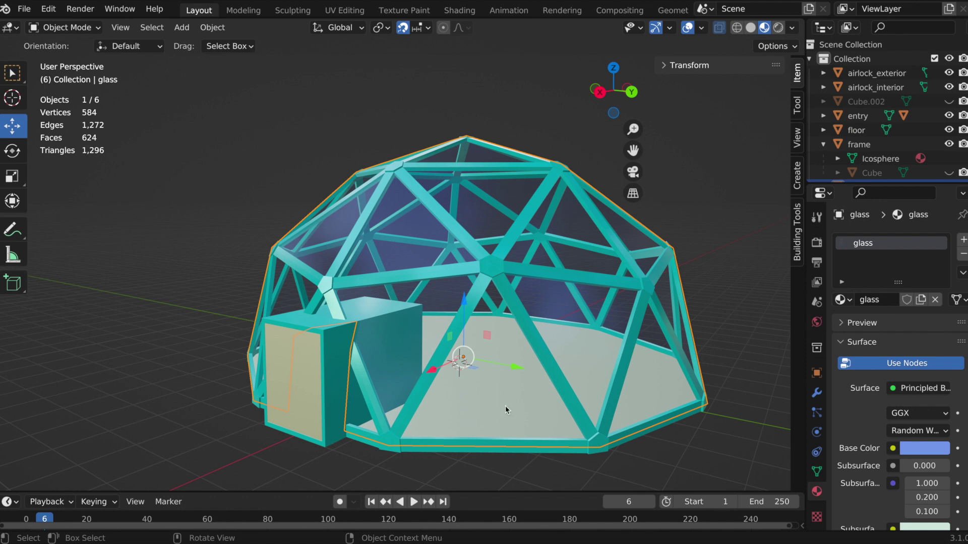
Switch the glass object to Edit Mode.
{"action": "middle_click_drag", "start_coordinate": [503, 423], "coordinate": [455, 346]}
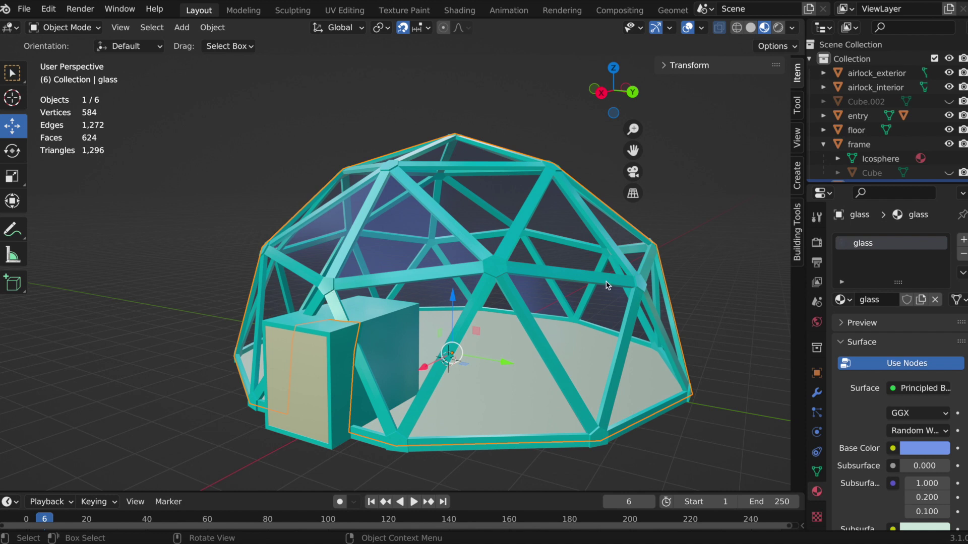
{"action": "mouse_move", "coordinate": [516, 395]}
{"action": "middle_mouse_down"}
{"action": "mouse_move", "coordinate": [610, 391]}
{"action": "mouse_move", "coordinate": [516, 395]}
{"action": "middle_mouse_up"}
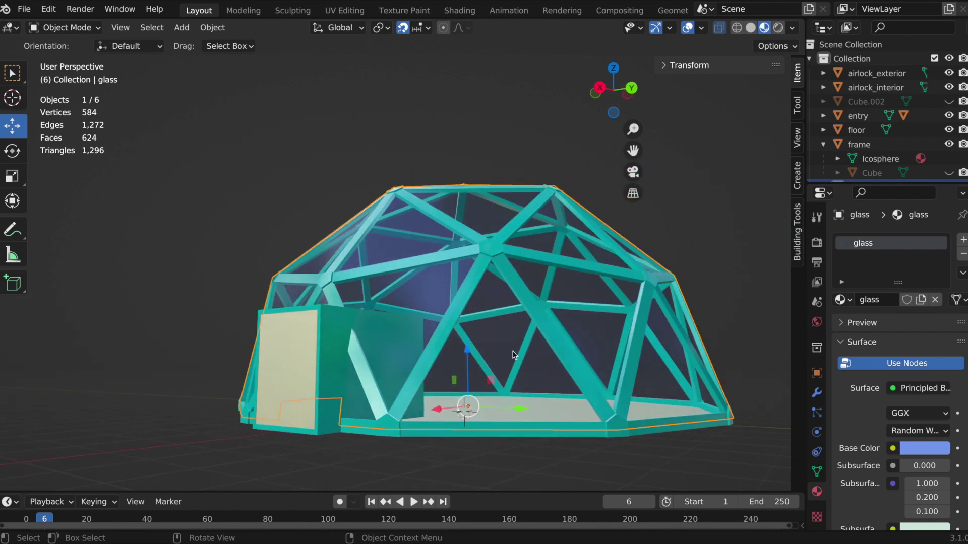
{"action": "middle_click_drag", "start_coordinate": [487, 383], "coordinate": [488, 381]}
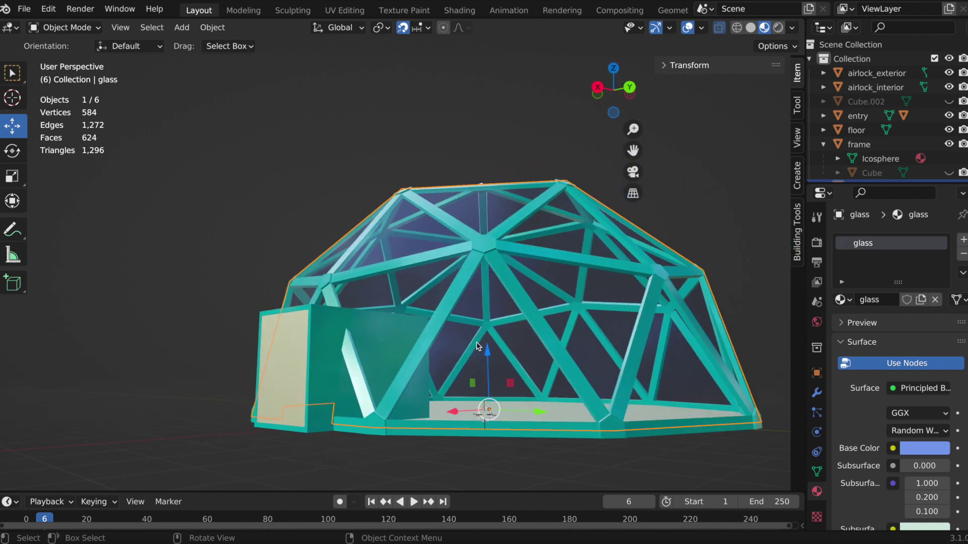
{"action": "scroll", "coordinate": [886, 132], "scroll_direction": "down", "scroll_amount": 5}
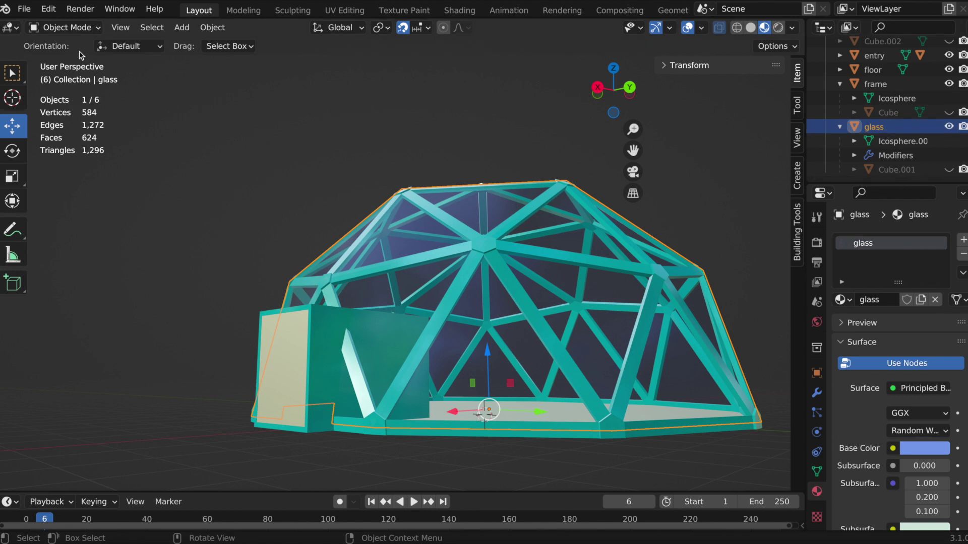
{"action": "left_click", "coordinate": [87, 27]}
{"action": "left_click", "coordinate": [68, 61]}
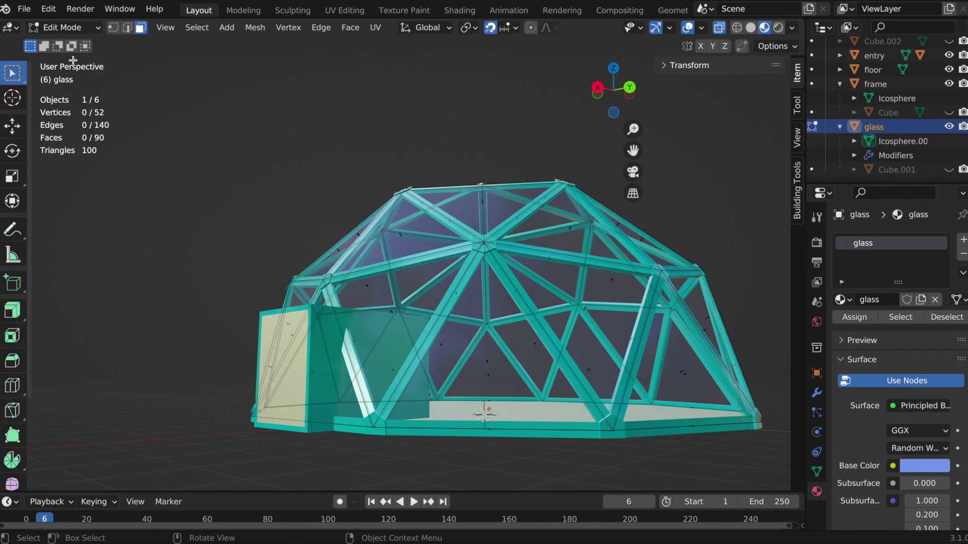
Select the outer face of the large triangular glass pane beside the entry.
{"action": "scroll", "coordinate": [521, 394], "scroll_direction": "right", "scroll_amount": 5}
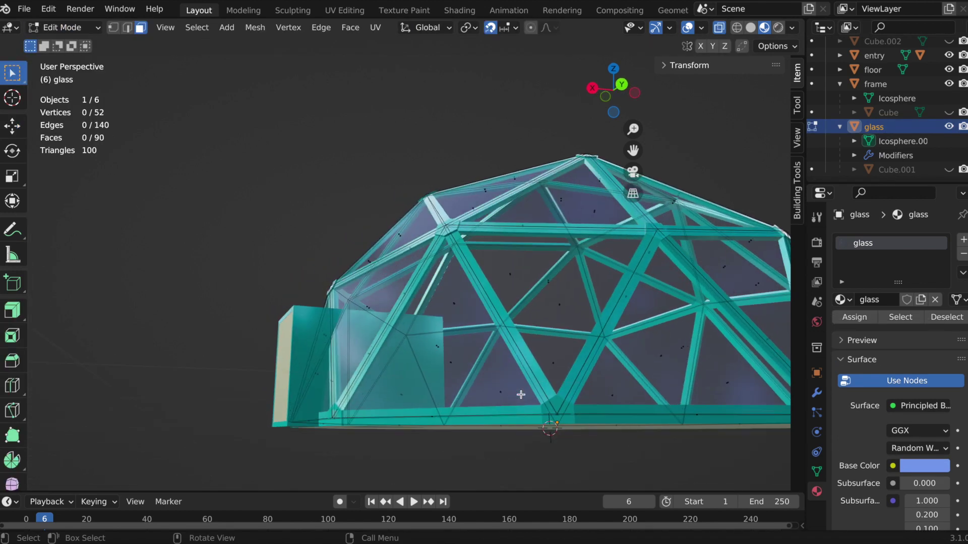
{"action": "scroll", "coordinate": [520, 394], "scroll_direction": "up", "scroll_amount": 5}
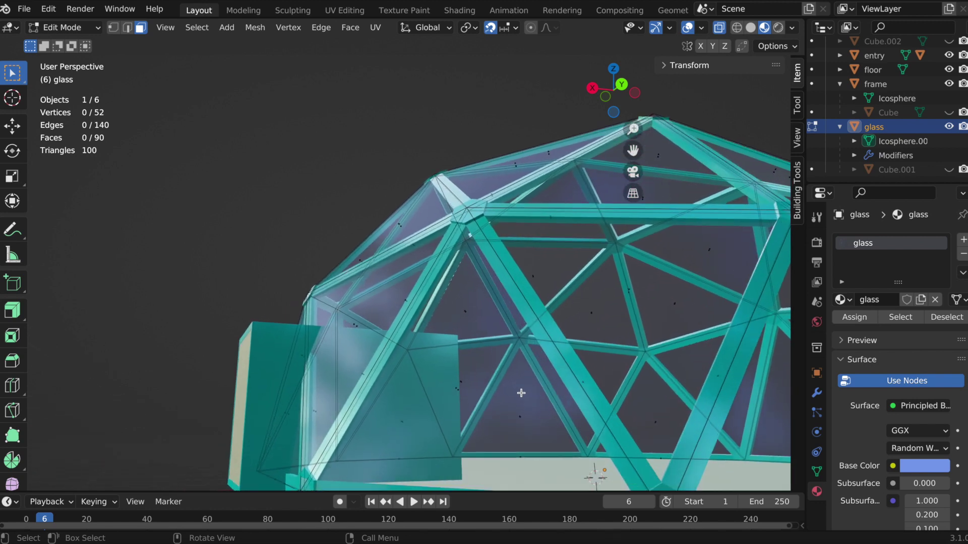
{"action": "scroll", "coordinate": [520, 393], "scroll_direction": "right", "scroll_amount": 5}
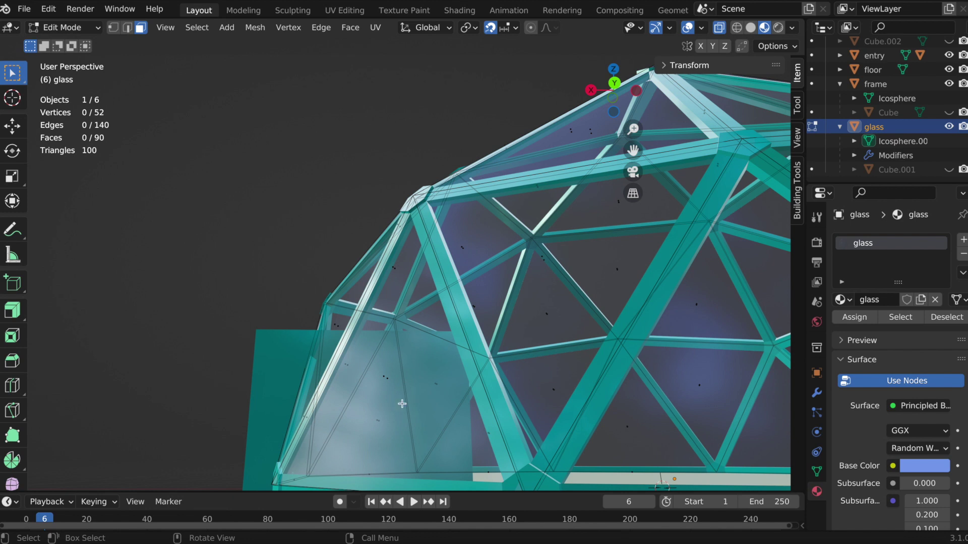
{"action": "scroll", "coordinate": [402, 404], "scroll_direction": "down", "scroll_amount": 5}
{"action": "scroll", "coordinate": [402, 404], "scroll_direction": "up", "scroll_amount": 5}
{"action": "scroll", "coordinate": [402, 404], "scroll_direction": "up", "scroll_amount": 1}
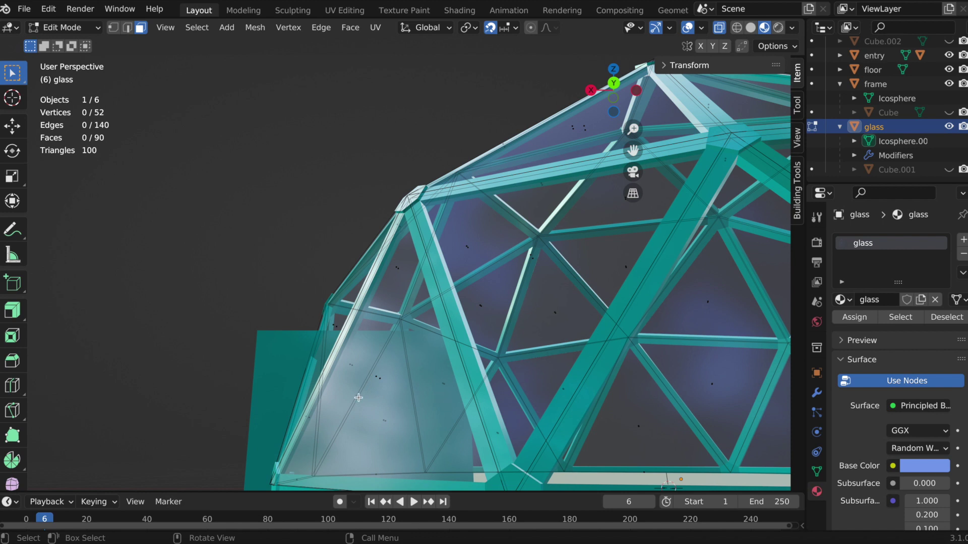
{"action": "middle_click_drag", "start_coordinate": [374, 401], "coordinate": [373, 401]}
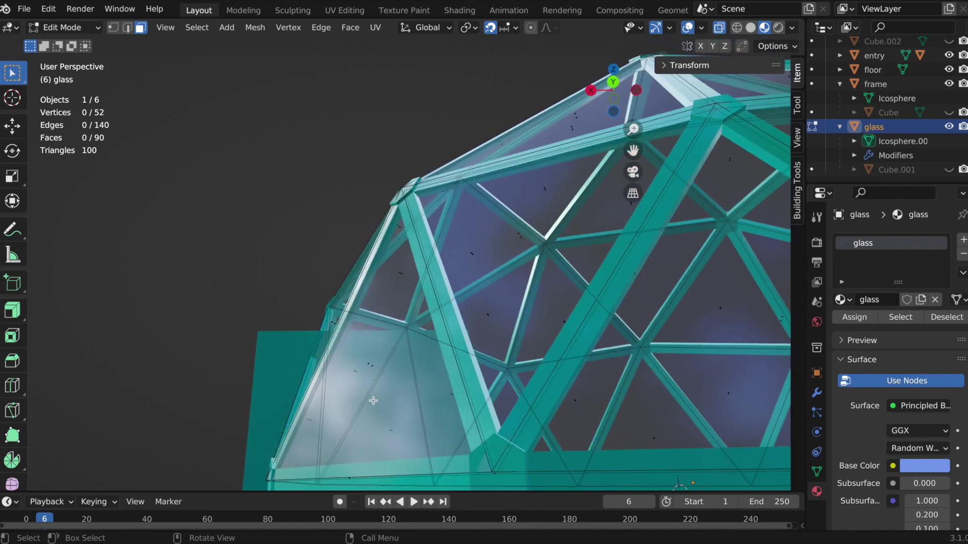
{"action": "left_click", "coordinate": [366, 363]}
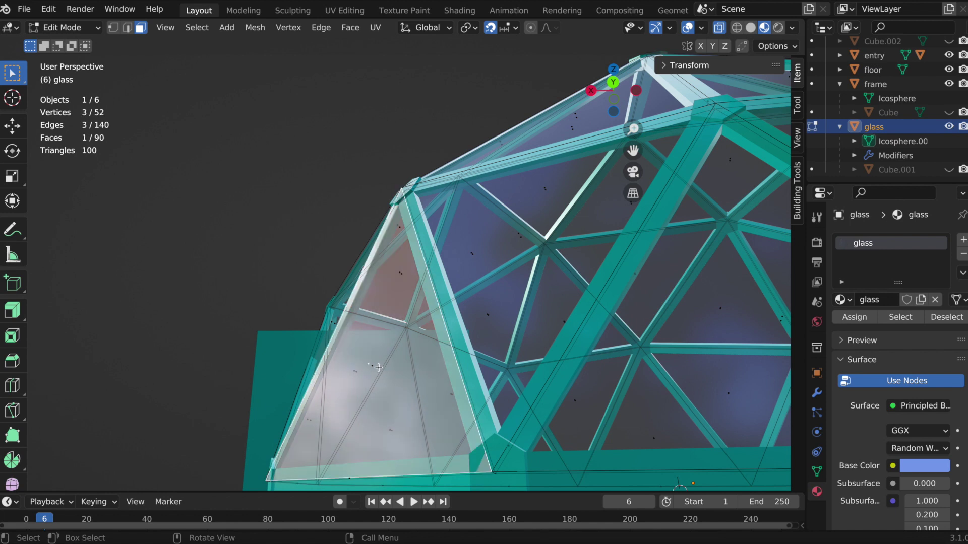
{"action": "left_click", "coordinate": [374, 367]}
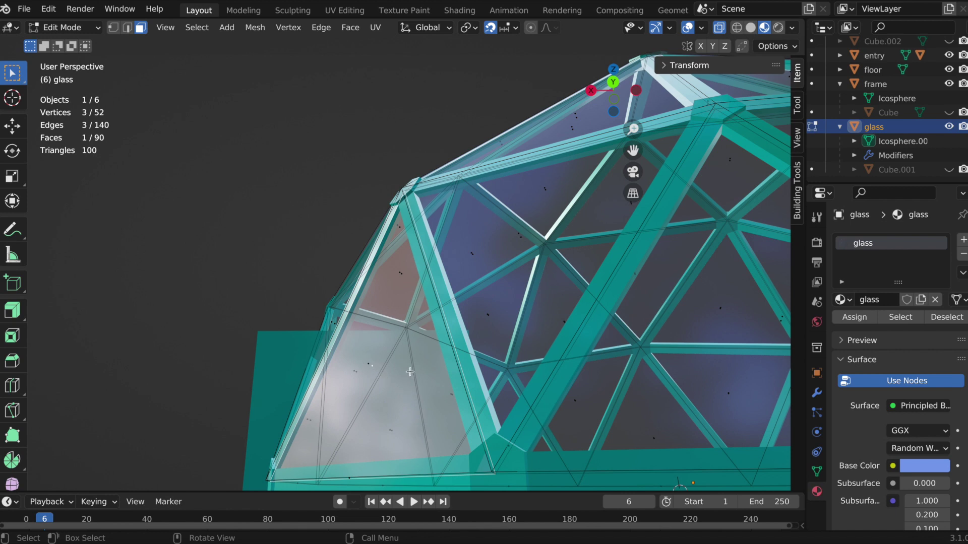
{"action": "left_click", "coordinate": [366, 363]}
{"action": "middle_click_drag", "start_coordinate": [414, 386], "coordinate": [414, 386]}
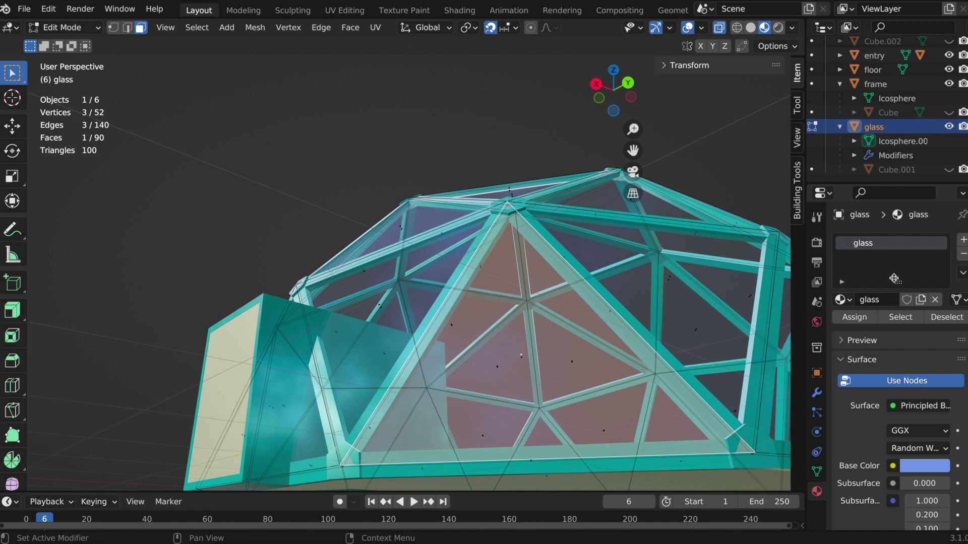
Add a second material slot to the glass object and create a new material named Mirror in it.
{"action": "left_click", "coordinate": [963, 243]}
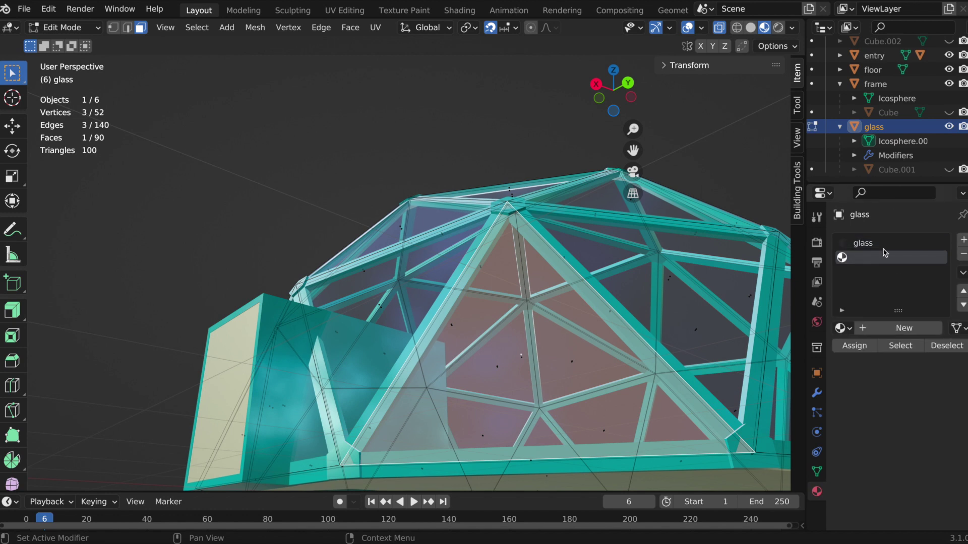
{"action": "left_click", "coordinate": [863, 328]}
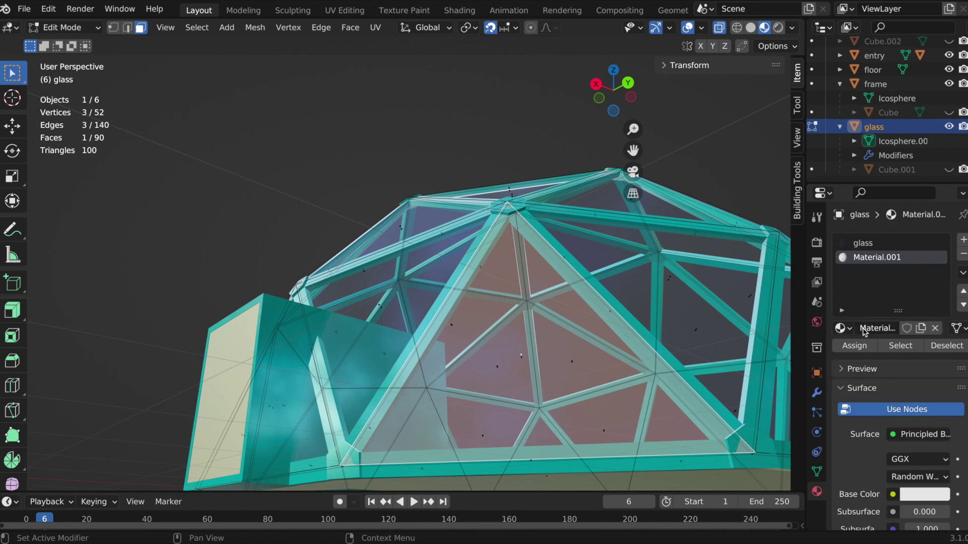
{"action": "double_click", "coordinate": [903, 257]}
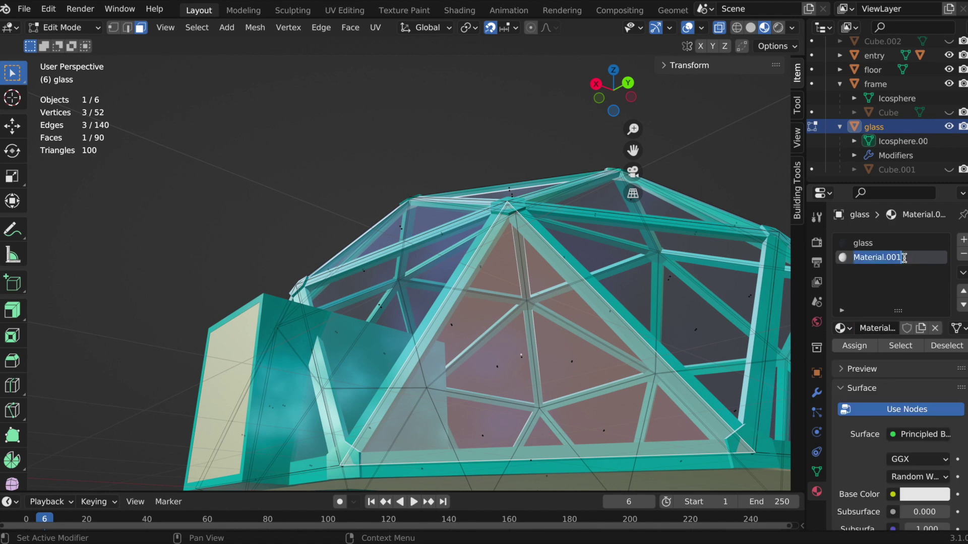
{"action": "type", "text": "Mirror"}
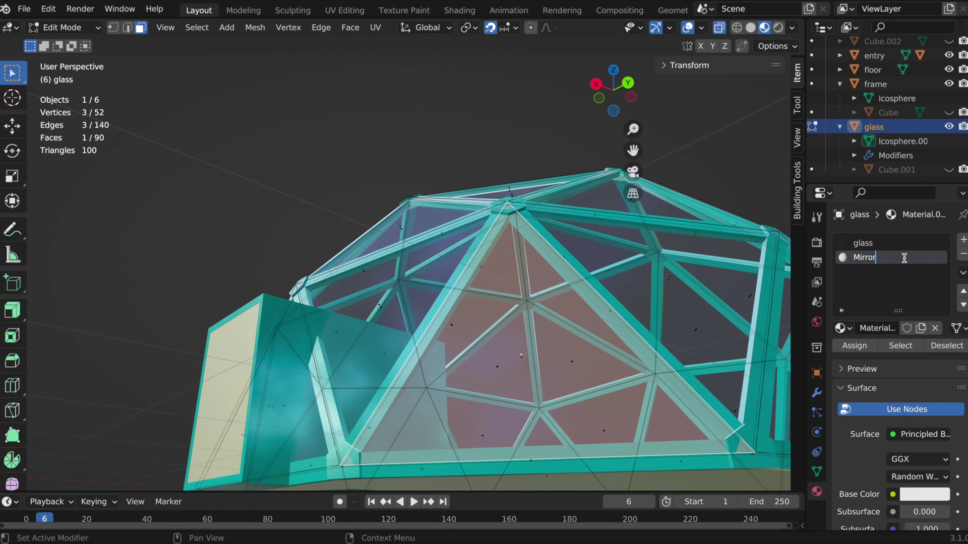
{"action": "key", "text": "Return"}
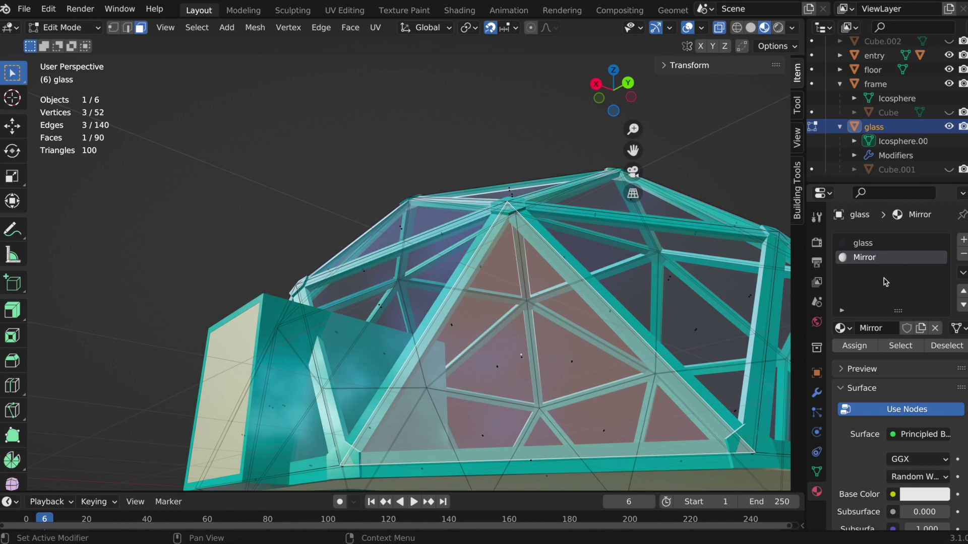
Darken the Mirror material's base color to a neutral grey with an HSV value of 0.207.
{"action": "scroll", "coordinate": [862, 451], "scroll_direction": "down", "scroll_amount": 10}
{"action": "scroll", "coordinate": [875, 470], "scroll_direction": "up", "scroll_amount": 4}
{"action": "scroll", "coordinate": [875, 470], "scroll_direction": "up", "scroll_amount": 2}
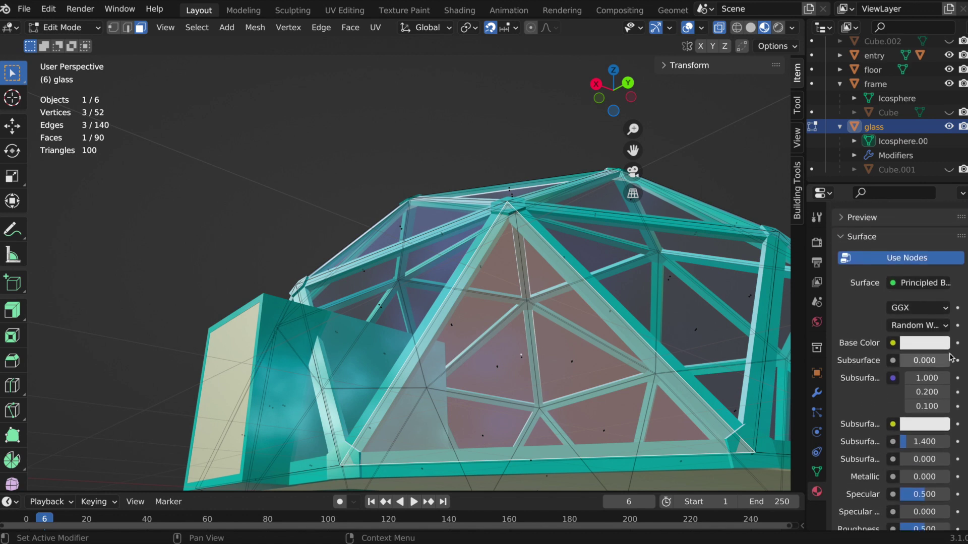
{"action": "left_click", "coordinate": [929, 347]}
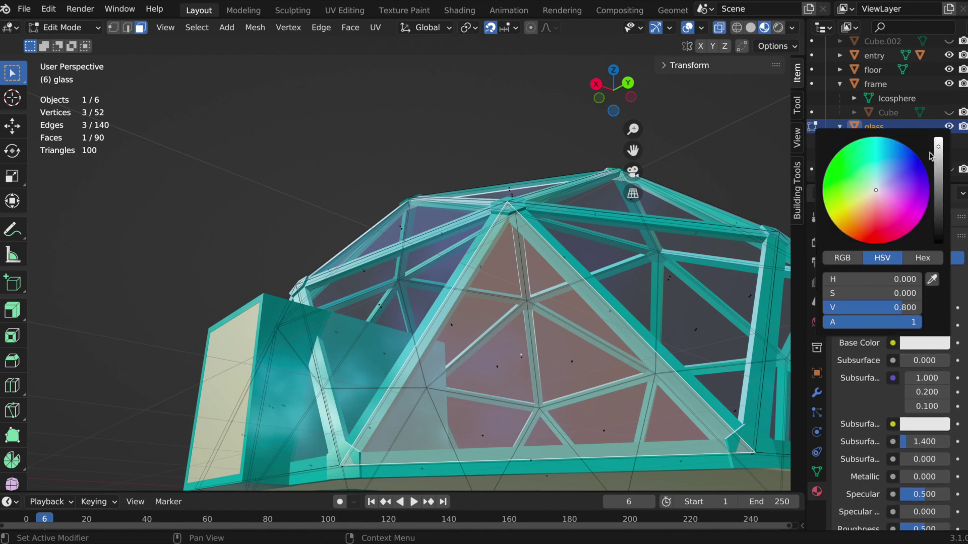
{"action": "left_click", "coordinate": [939, 180]}
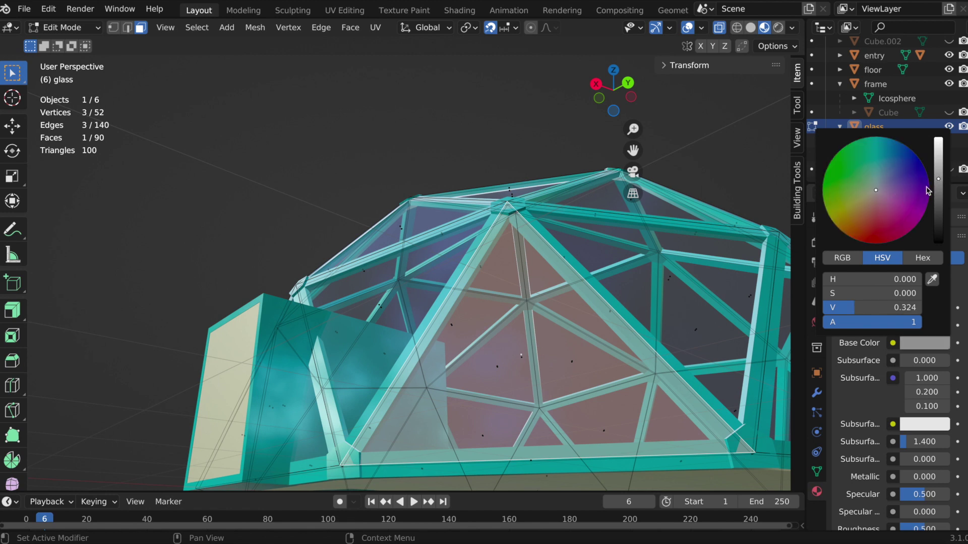
{"action": "left_click", "coordinate": [939, 191]}
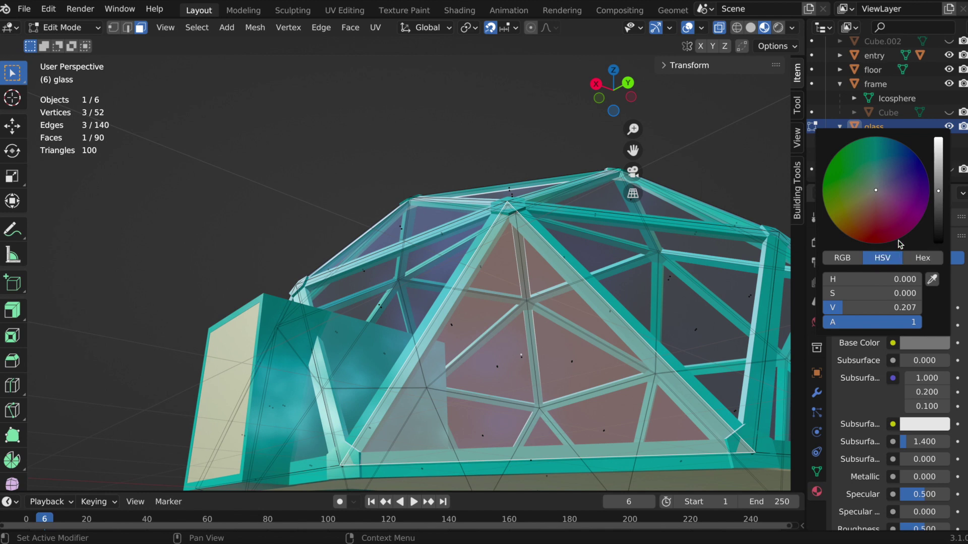
Raise the Mirror material's metallic value to 0.652 and lower its roughness.
{"action": "scroll", "coordinate": [868, 414], "scroll_direction": "down", "scroll_amount": 5}
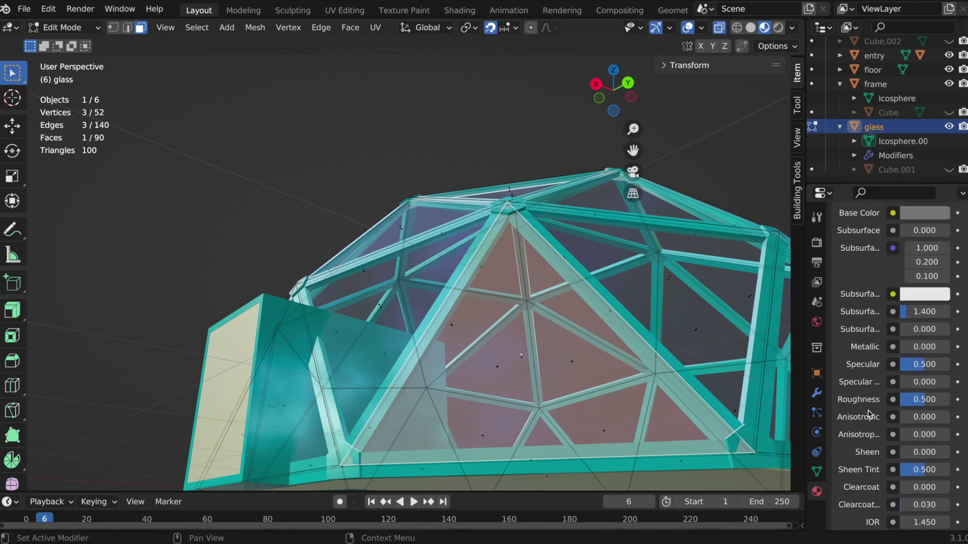
{"action": "scroll", "coordinate": [868, 414], "scroll_direction": "down", "scroll_amount": 1}
{"action": "left_click_drag", "start_coordinate": [925, 319], "coordinate": [957, 319]}
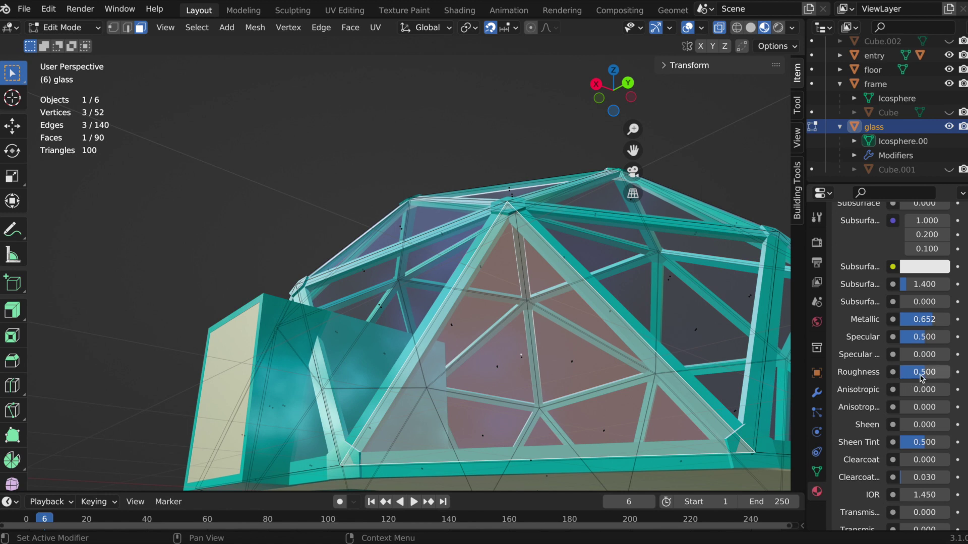
{"action": "left_click_drag", "start_coordinate": [923, 372], "coordinate": [913, 374]}
Set the Mirror material's blend mode to Alpha Blend.
{"action": "scroll", "coordinate": [860, 453], "scroll_direction": "down", "scroll_amount": 10}
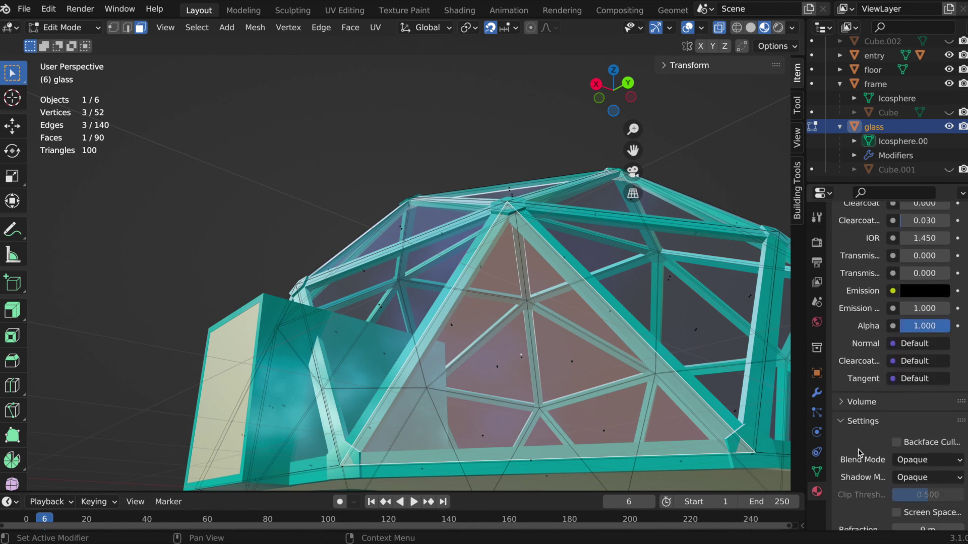
{"action": "left_click", "coordinate": [950, 361]}
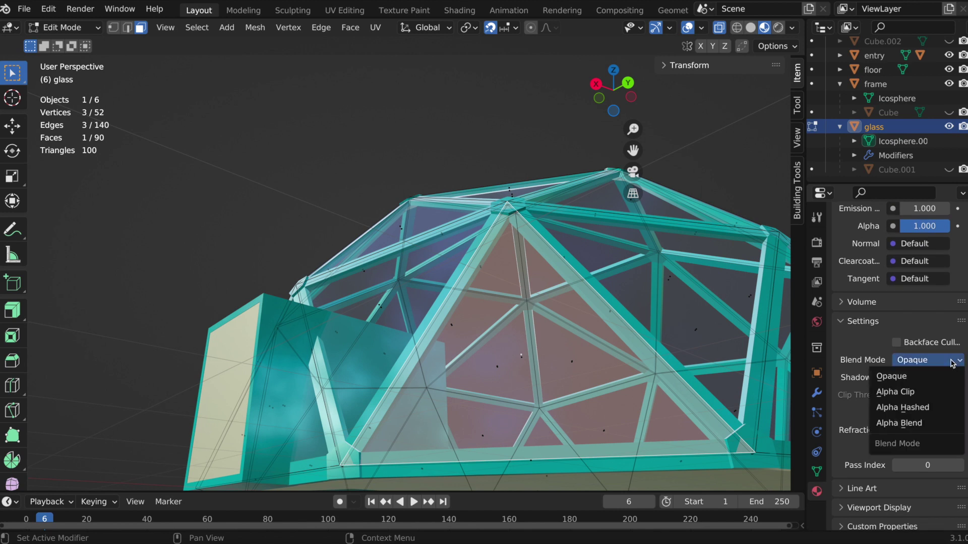
{"action": "left_click", "coordinate": [905, 423]}
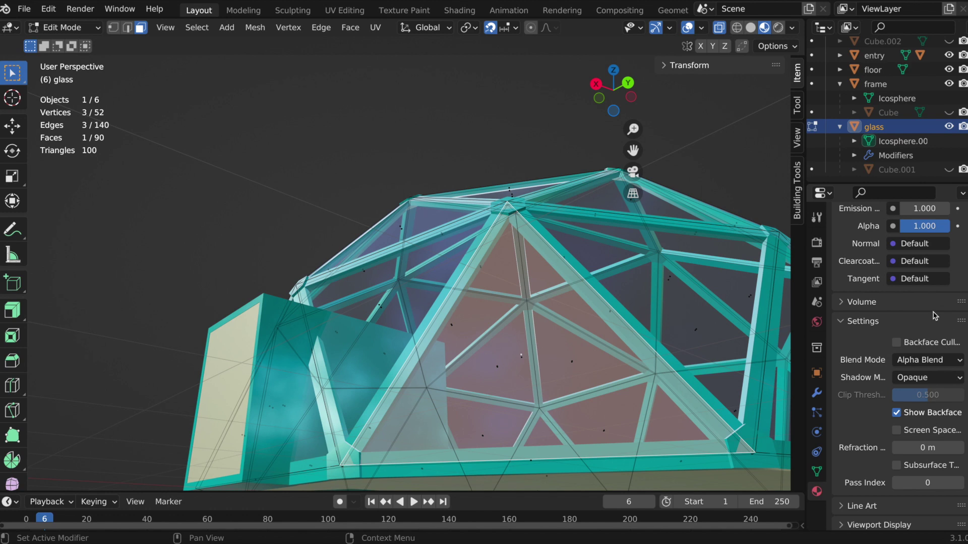
{"action": "scroll", "coordinate": [908, 328], "scroll_direction": "up", "scroll_amount": 3}
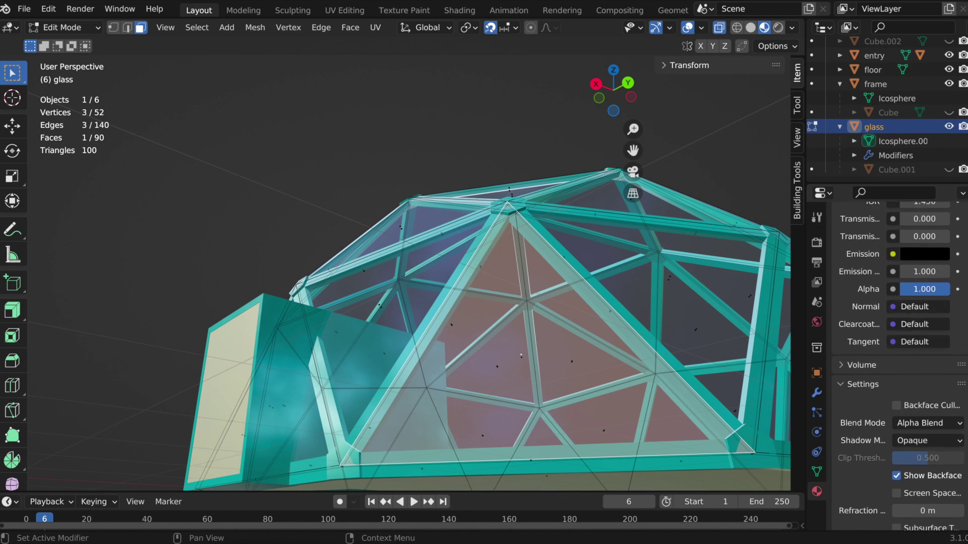
Lower the Mirror material's alpha to 0.880 and assign the material to the selected large triangular outer pane.
{"action": "left_click_drag", "start_coordinate": [925, 289], "coordinate": [918, 288]}
{"action": "scroll", "coordinate": [860, 246], "scroll_direction": "up", "scroll_amount": 15}
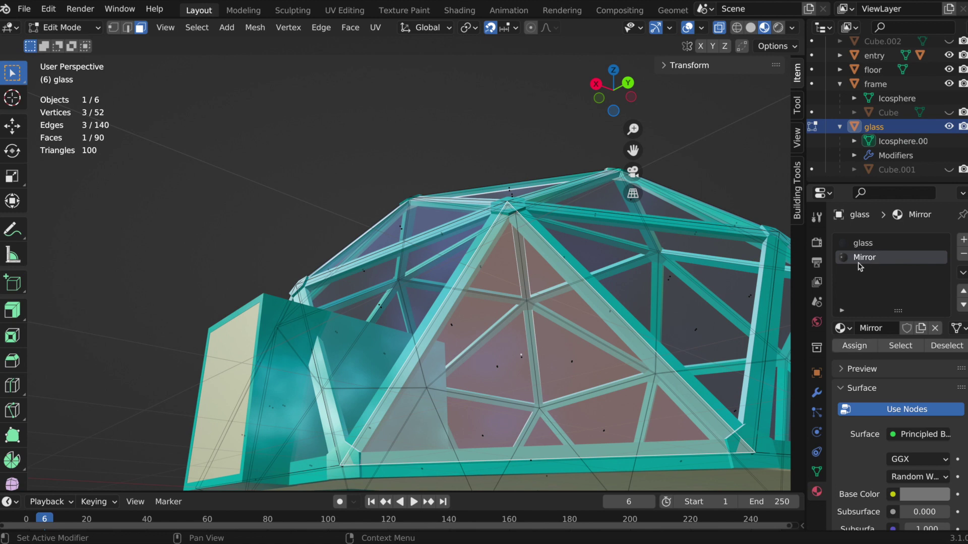
{"action": "left_click", "coordinate": [852, 349]}
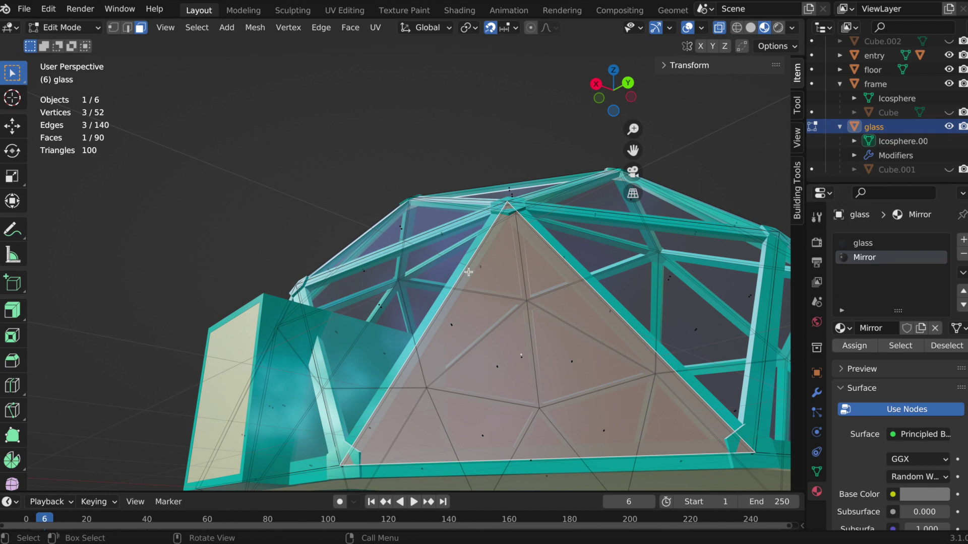
Select an inner triangular pane of the dome and turn off backface culling for its glass material.
{"action": "left_click", "coordinate": [320, 174]}
{"action": "middle_click_drag", "start_coordinate": [457, 272], "coordinate": [457, 272]}
{"action": "middle_click_drag", "start_coordinate": [457, 272], "coordinate": [457, 272]}
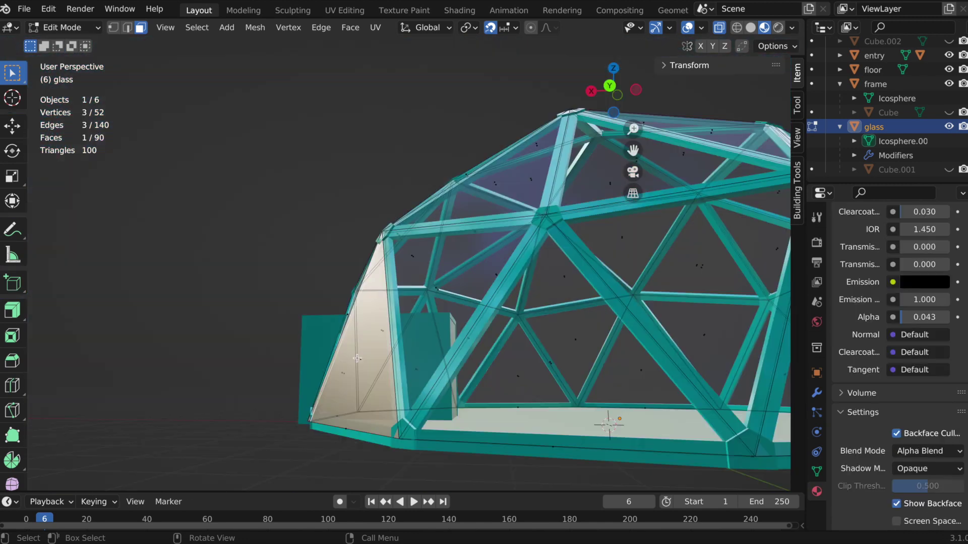
{"action": "left_click", "coordinate": [357, 358]}
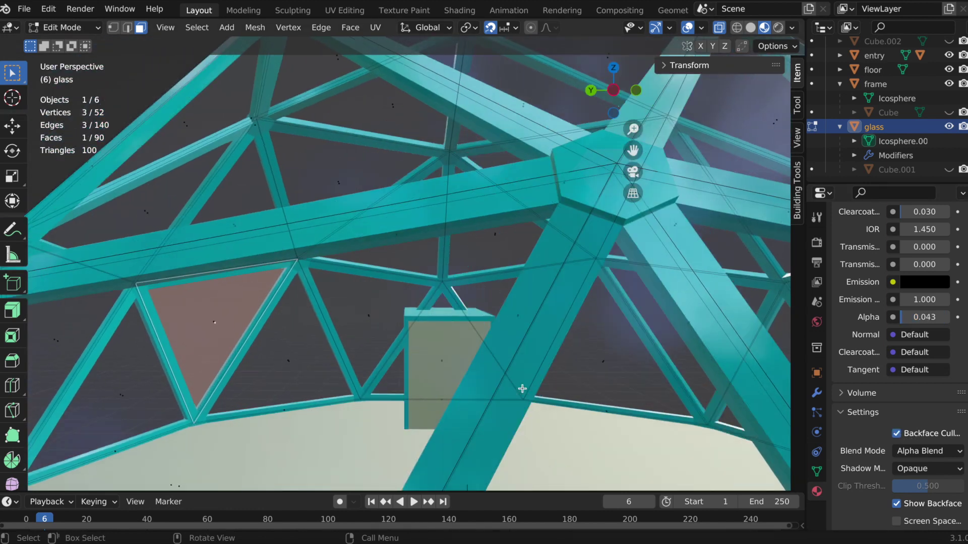
{"action": "mouse_move", "coordinate": [522, 389]}
{"action": "middle_mouse_down"}
{"action": "mouse_move", "coordinate": [534, 380]}
{"action": "mouse_move", "coordinate": [522, 388]}
{"action": "middle_mouse_up"}
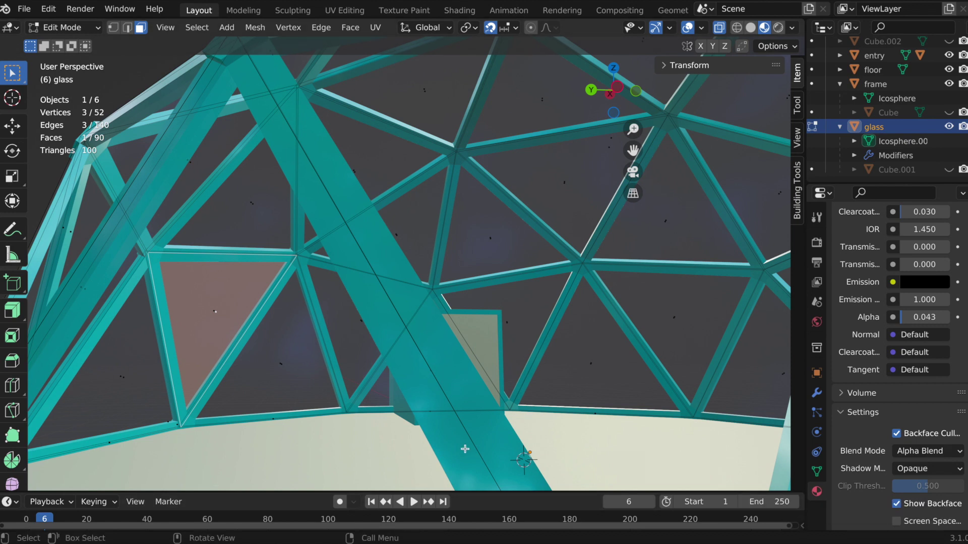
{"action": "scroll", "coordinate": [426, 394], "scroll_direction": "up", "scroll_amount": 4}
{"action": "middle_click_drag", "start_coordinate": [426, 393], "coordinate": [445, 397]}
{"action": "left_click", "coordinate": [235, 414]}
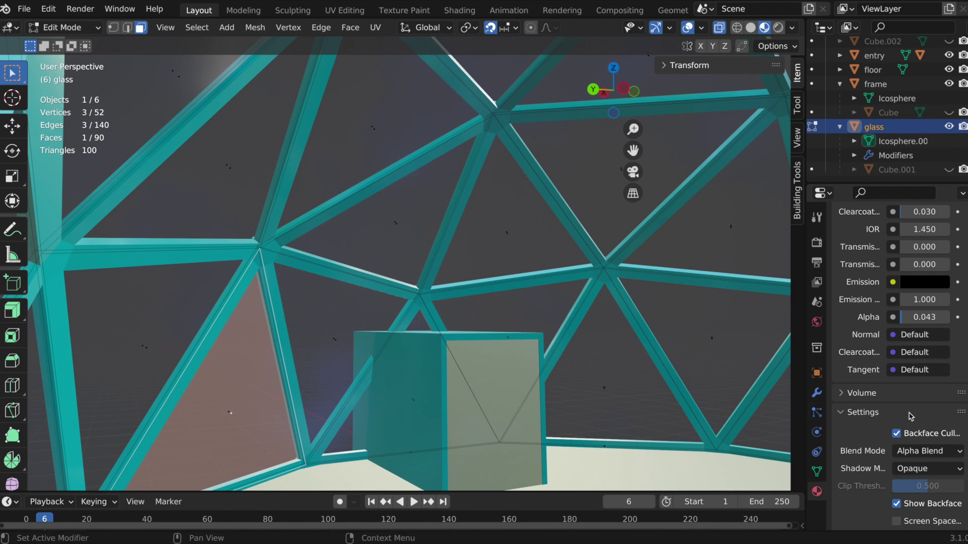
{"action": "left_click", "coordinate": [897, 433]}
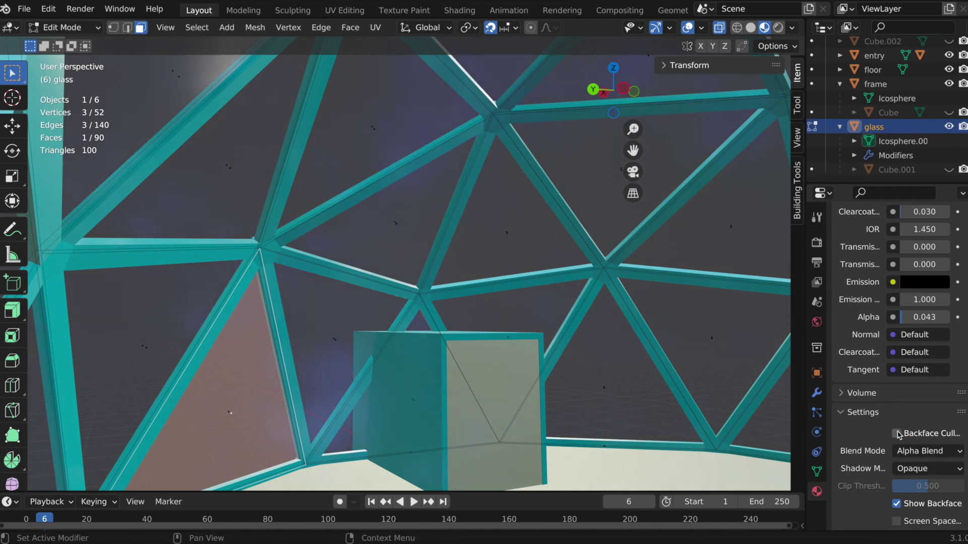
{"action": "left_click", "coordinate": [364, 334]}
{"action": "left_click", "coordinate": [349, 463]}
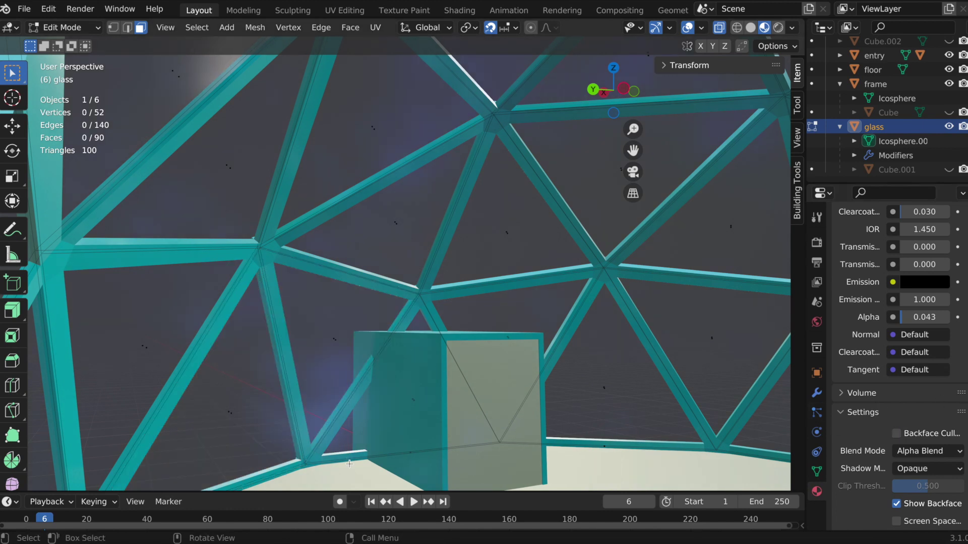
Examine how the glass panes look from inside and outside the dome around the airlock.
{"action": "scroll", "coordinate": [349, 464], "scroll_direction": "down", "scroll_amount": 10}
{"action": "scroll", "coordinate": [350, 465], "scroll_direction": "up", "scroll_amount": 10}
{"action": "scroll", "coordinate": [349, 464], "scroll_direction": "right", "scroll_amount": 3}
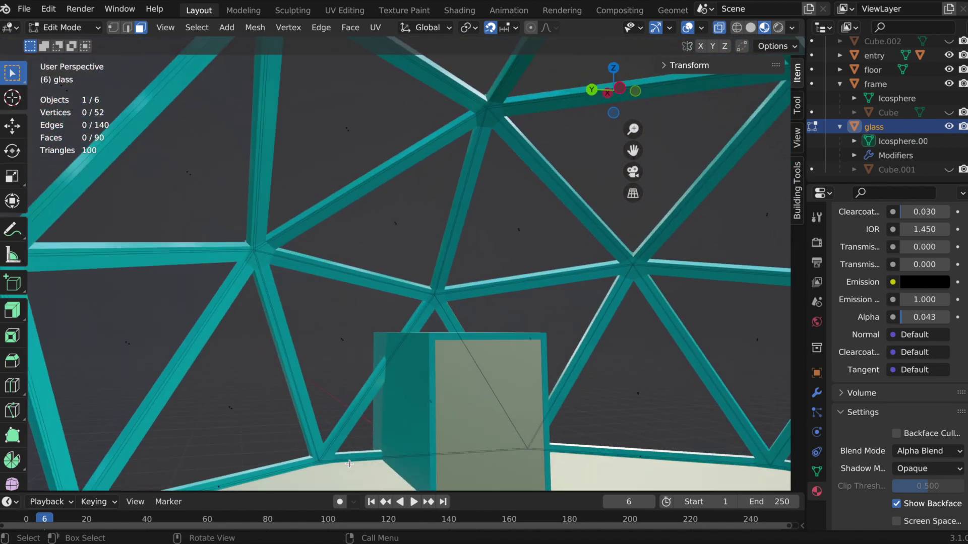
{"action": "scroll", "coordinate": [350, 464], "scroll_direction": "left", "scroll_amount": 2}
{"action": "scroll", "coordinate": [350, 464], "scroll_direction": "down", "scroll_amount": 5}
{"action": "scroll", "coordinate": [349, 465], "scroll_direction": "right", "scroll_amount": 2}
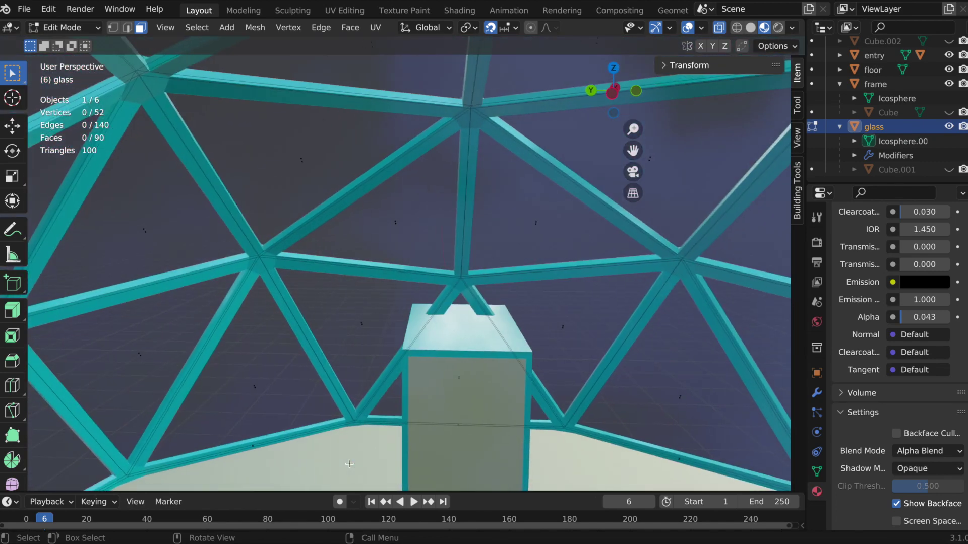
{"action": "scroll", "coordinate": [350, 464], "scroll_direction": "left", "scroll_amount": 10}
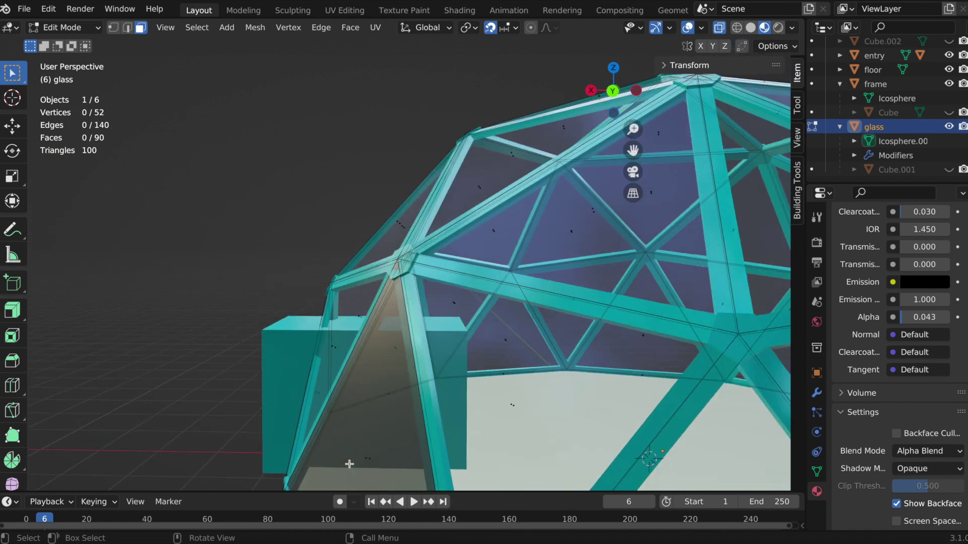
{"action": "scroll", "coordinate": [349, 464], "scroll_direction": "down", "scroll_amount": 5}
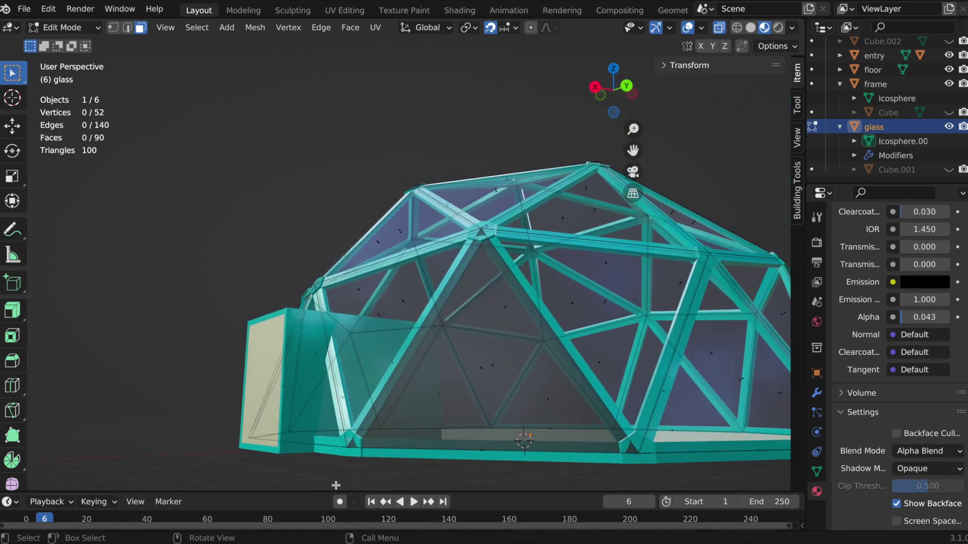
Make the Mirror material active on the glass object and enable its backface culling.
{"action": "scroll", "coordinate": [874, 339], "scroll_direction": "up", "scroll_amount": 10}
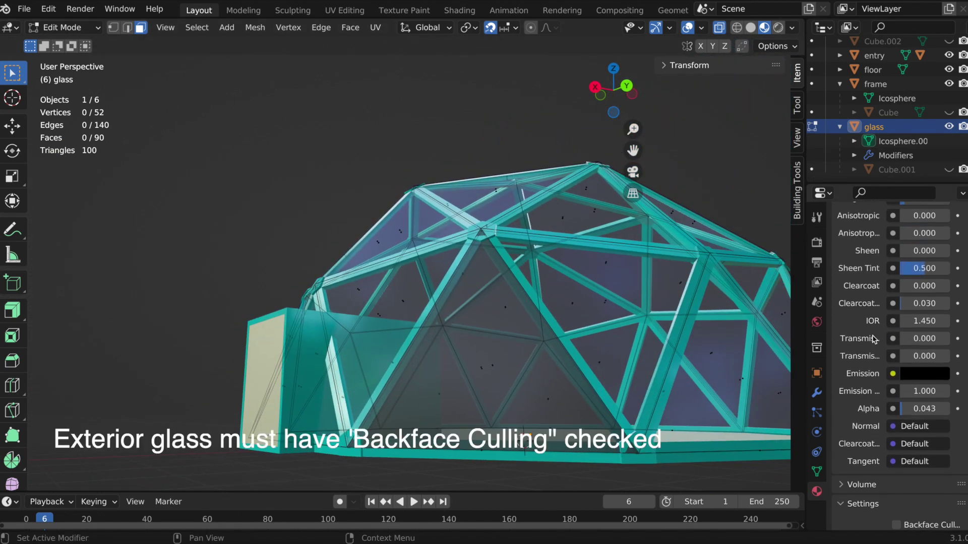
{"action": "scroll", "coordinate": [874, 339], "scroll_direction": "up", "scroll_amount": 15}
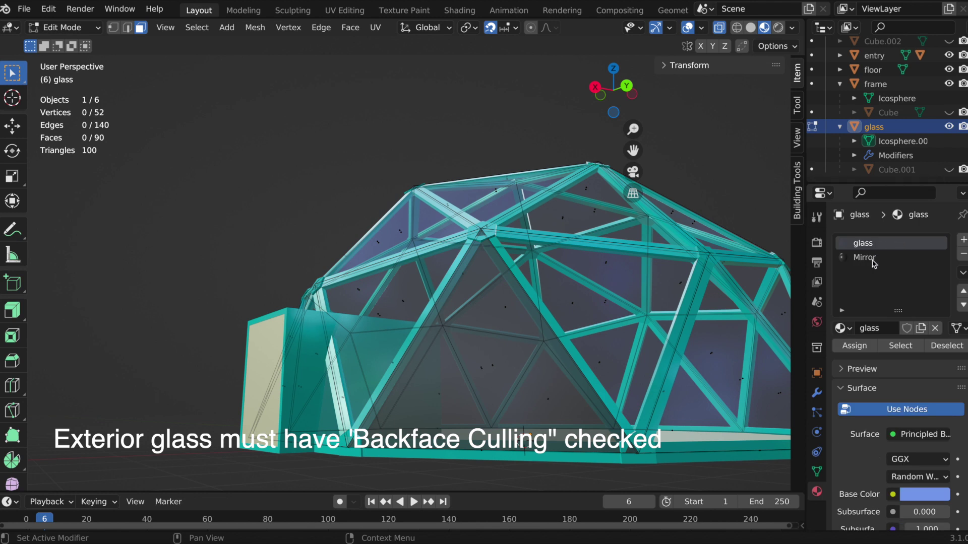
{"action": "left_click", "coordinate": [873, 260]}
{"action": "scroll", "coordinate": [846, 424], "scroll_direction": "down", "scroll_amount": 20}
{"action": "scroll", "coordinate": [846, 426], "scroll_direction": "down", "scroll_amount": 1}
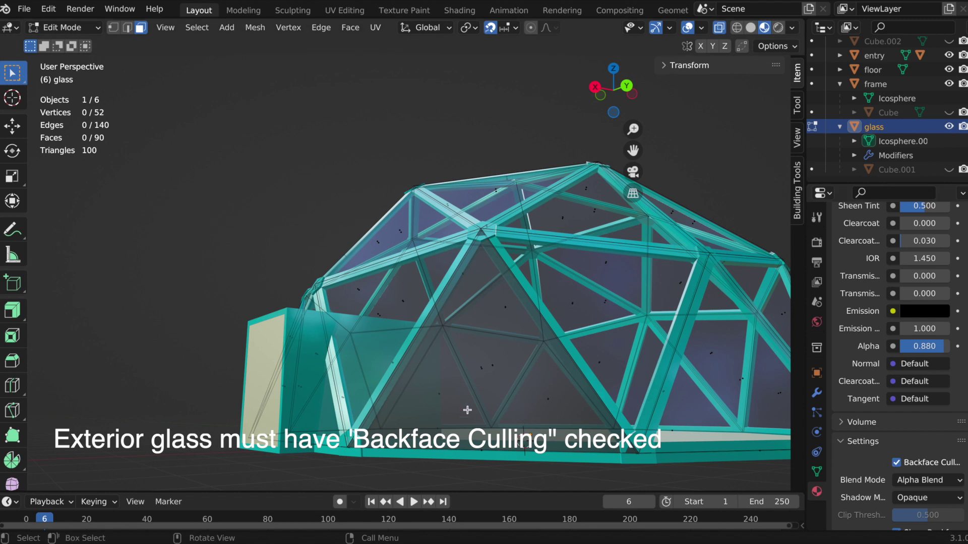
Return to Object Mode and scale the glass object down uniformly to about 0.993.
{"action": "left_click", "coordinate": [75, 27]}
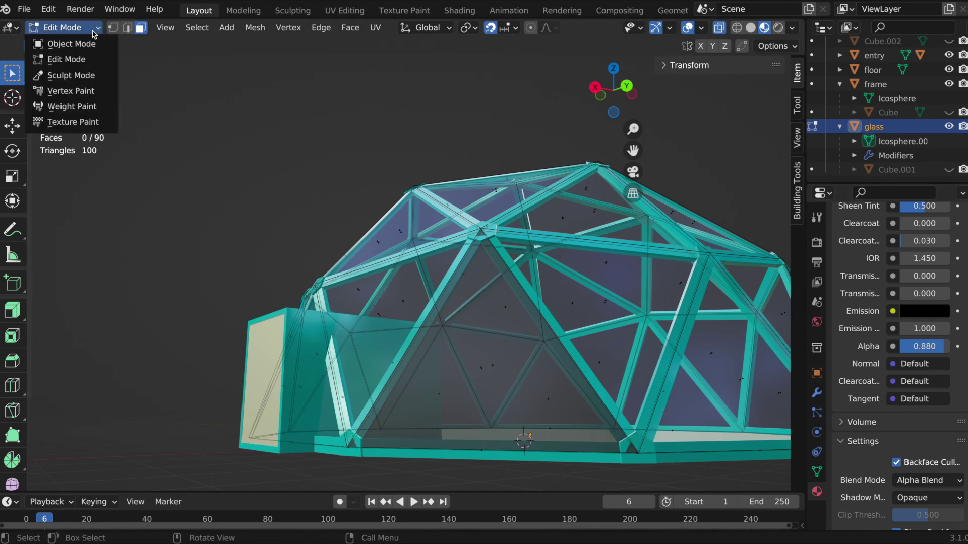
{"action": "left_click", "coordinate": [85, 44]}
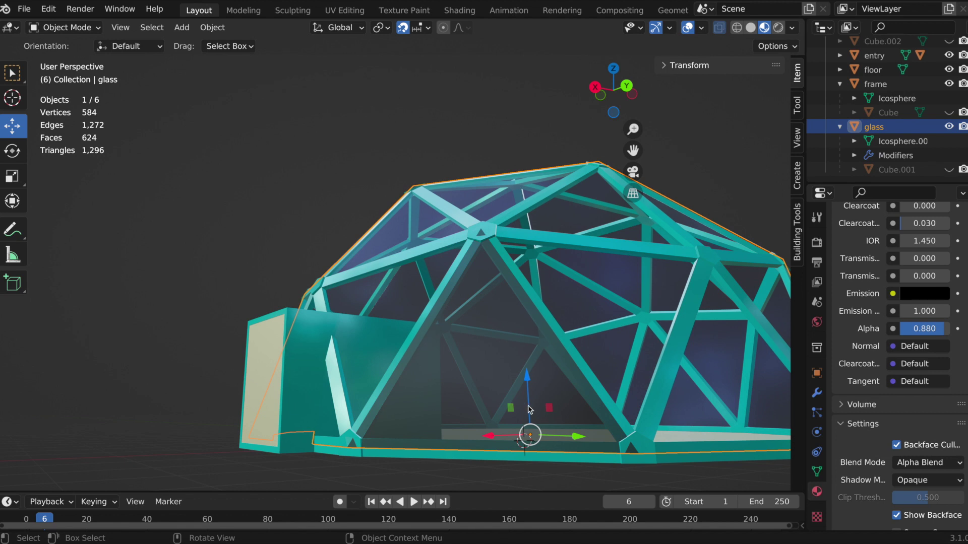
{"action": "middle_click_drag", "start_coordinate": [507, 450], "coordinate": [389, 469]}
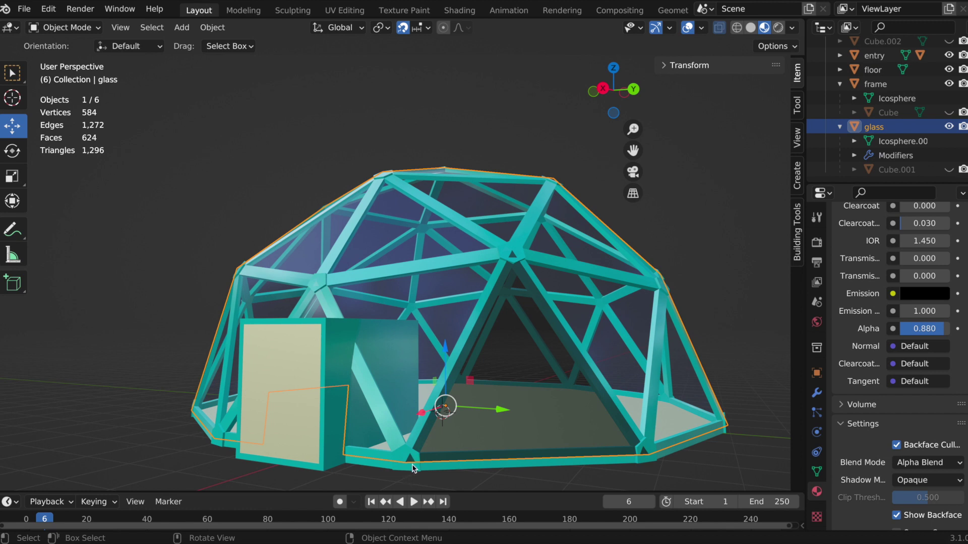
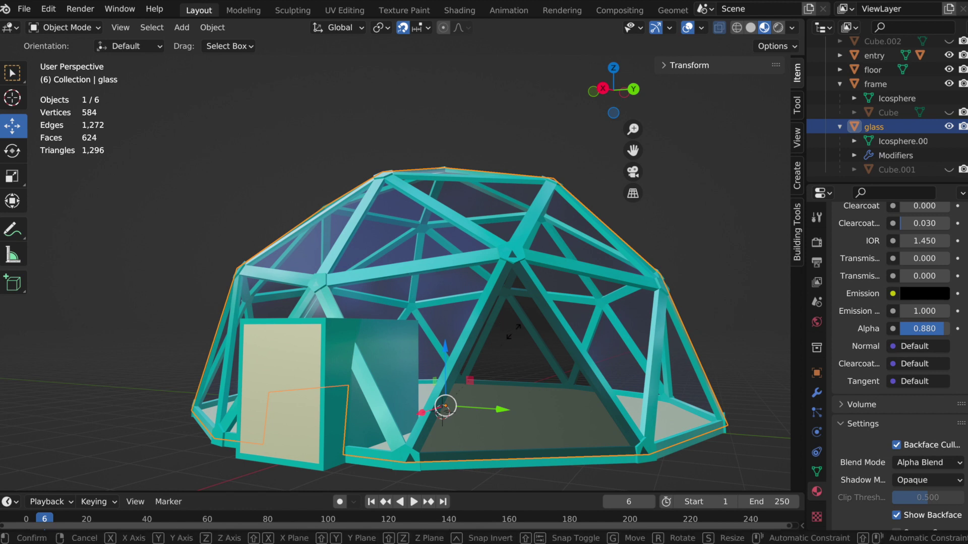
{"action": "key", "text": "s"}
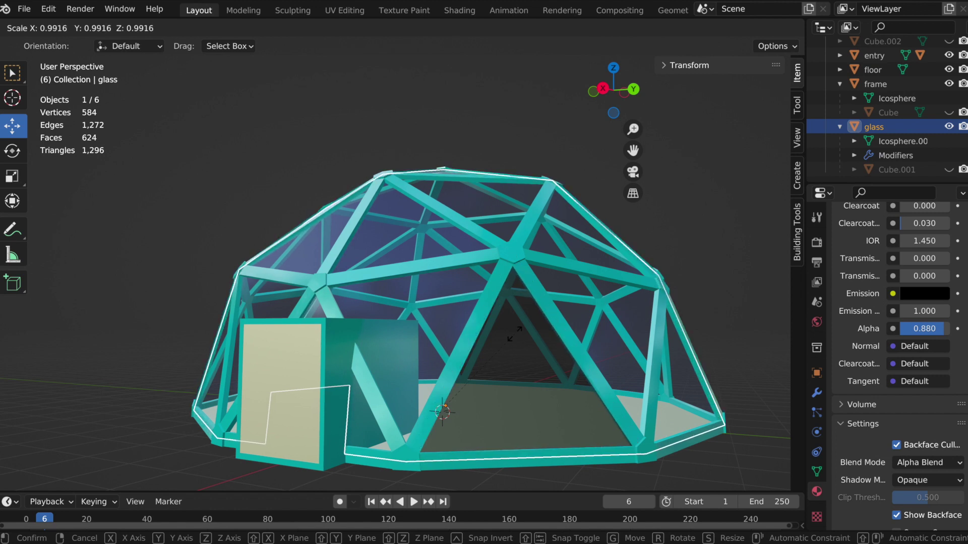
{"action": "left_click", "coordinate": [514, 334]}
{"action": "middle_click_drag", "start_coordinate": [514, 333], "coordinate": [662, 379]}
{"action": "scroll", "coordinate": [661, 379], "scroll_direction": "up", "scroll_amount": 1}
{"action": "scroll", "coordinate": [661, 379], "scroll_direction": "right", "scroll_amount": 5}
{"action": "scroll", "coordinate": [661, 379], "scroll_direction": "left", "scroll_amount": 5}
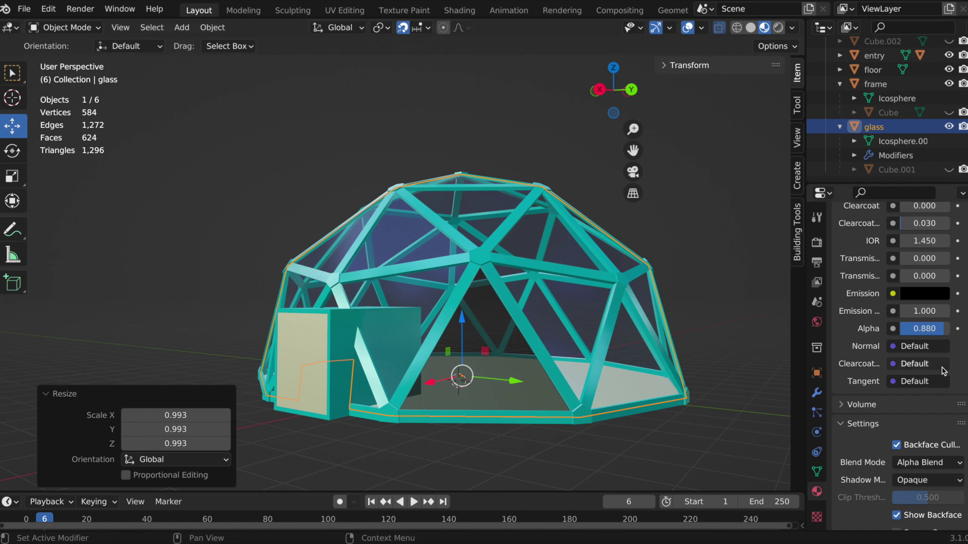
Change the Mirror material's base color to a bright golden yellow.
{"action": "scroll", "coordinate": [943, 371], "scroll_direction": "up", "scroll_amount": 15}
{"action": "scroll", "coordinate": [943, 370], "scroll_direction": "up", "scroll_amount": 3}
{"action": "left_click", "coordinate": [938, 345]}
{"action": "left_click", "coordinate": [940, 200]}
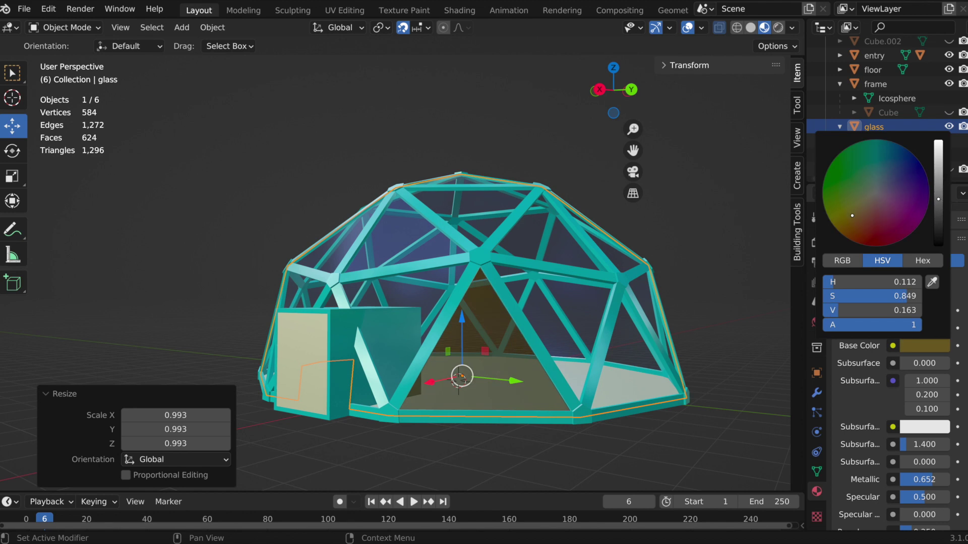
{"action": "left_click_drag", "start_coordinate": [938, 199], "coordinate": [938, 190]}
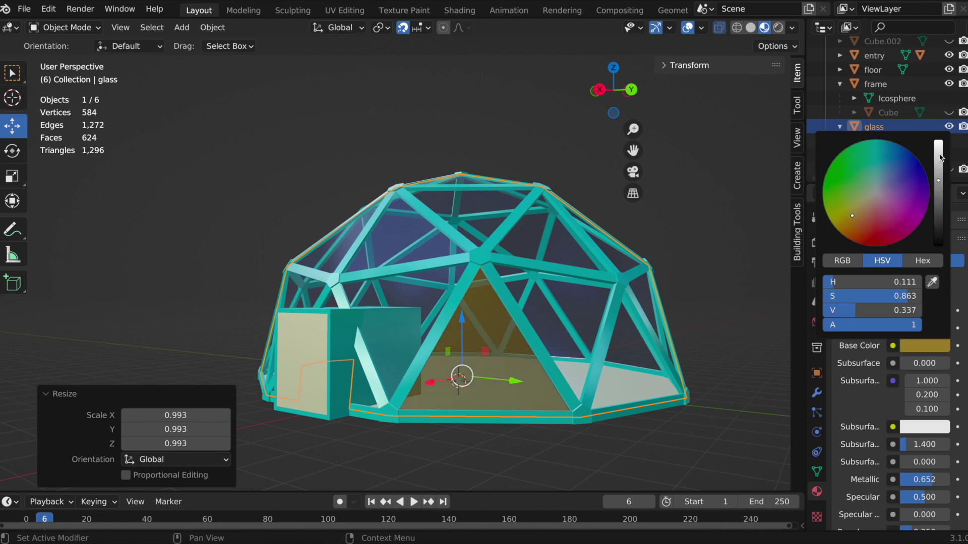
{"action": "left_click_drag", "start_coordinate": [940, 158], "coordinate": [940, 156]}
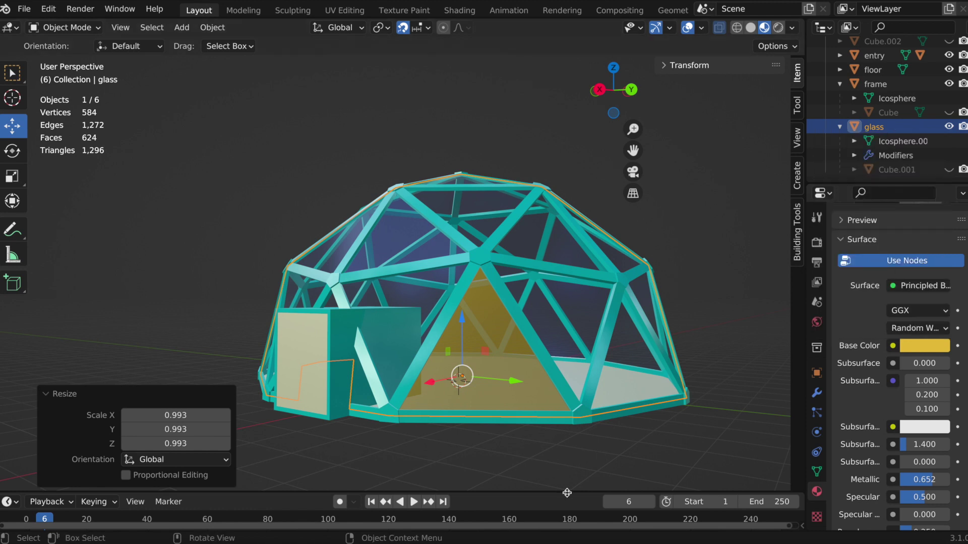
{"action": "mouse_move", "coordinate": [547, 413]}
{"action": "middle_mouse_down"}
{"action": "mouse_move", "coordinate": [600, 416]}
{"action": "mouse_move", "coordinate": [543, 410]}
{"action": "mouse_move", "coordinate": [553, 412]}
{"action": "middle_mouse_up"}
{"action": "middle_click_drag", "start_coordinate": [731, 422], "coordinate": [676, 356]}
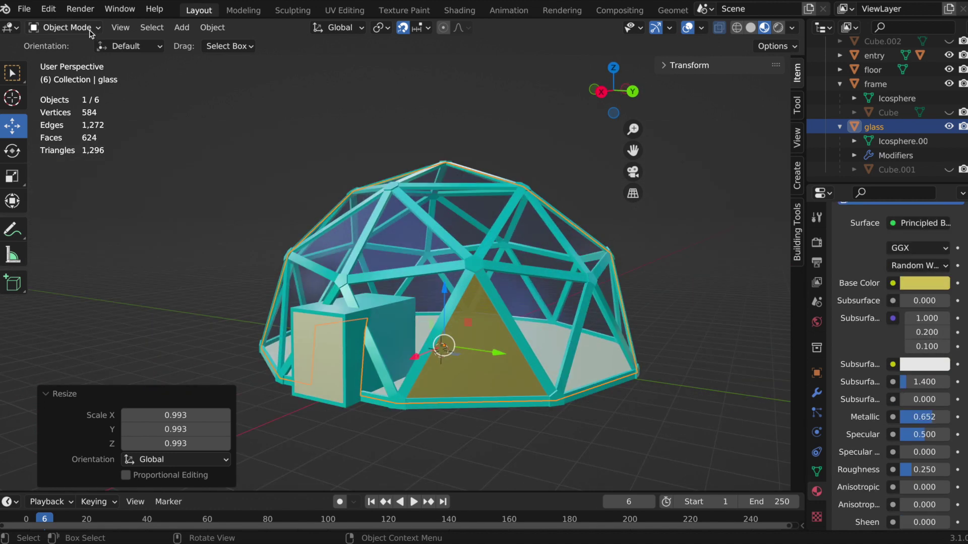
Enter Edit Mode on the glass object and select all the remaining non-golden panes around the dome's lower ring.
{"action": "left_click", "coordinate": [89, 30]}
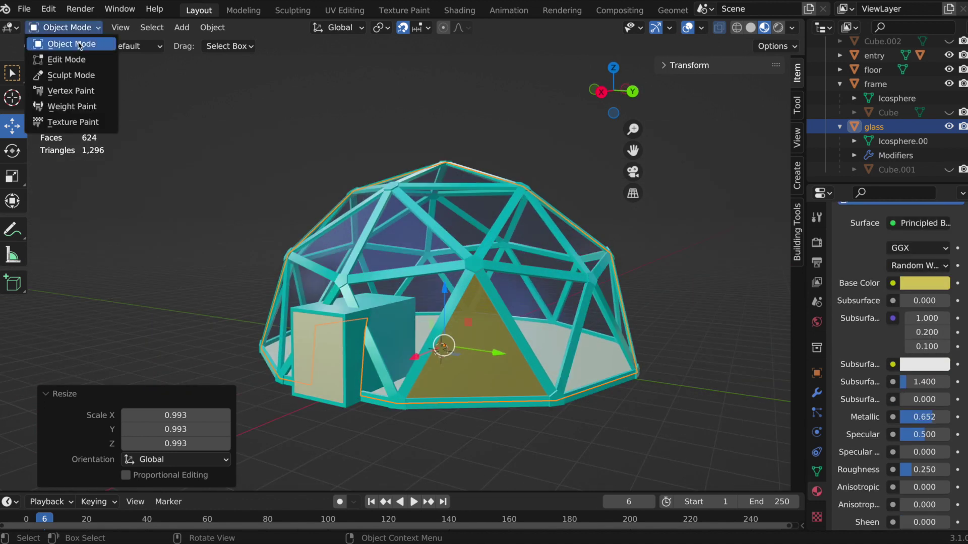
{"action": "left_click", "coordinate": [75, 60]}
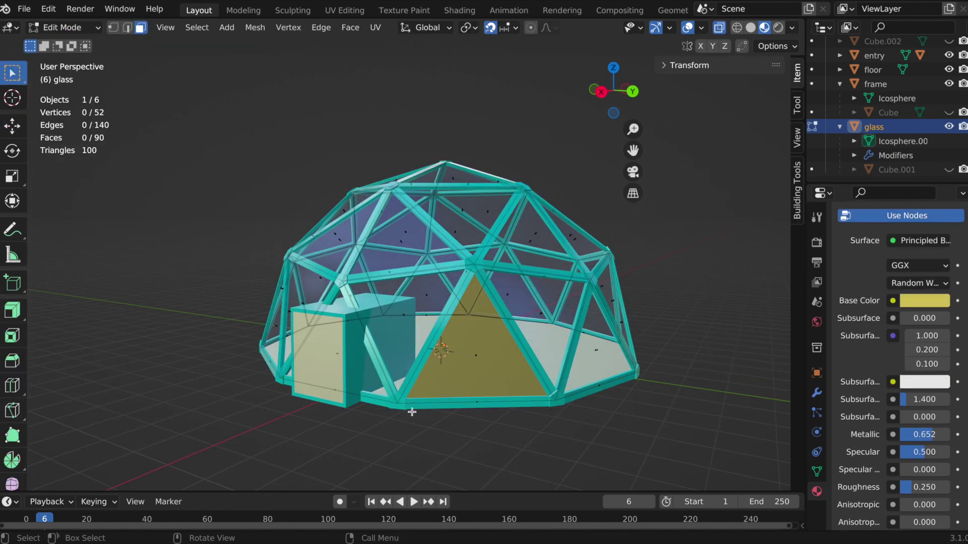
{"action": "middle_click_drag", "start_coordinate": [411, 413], "coordinate": [413, 410]}
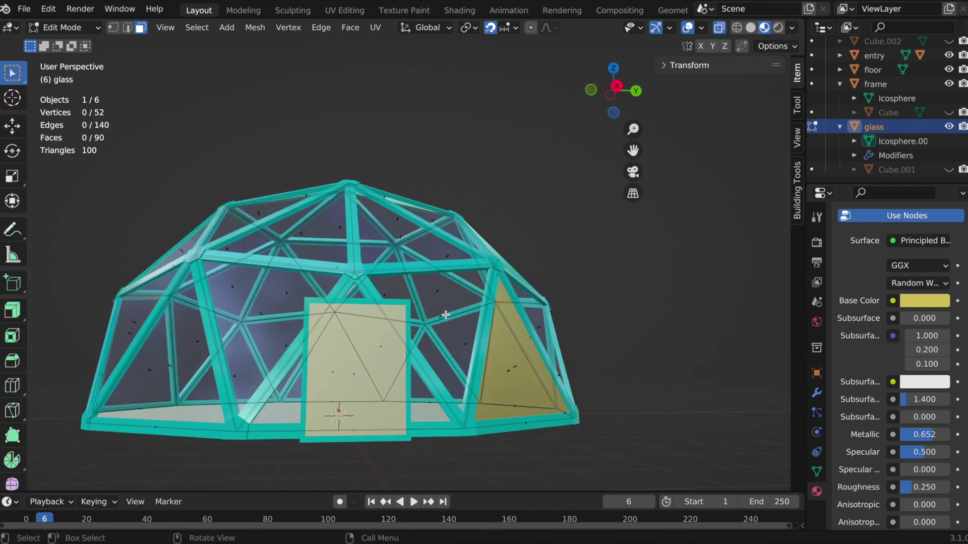
{"action": "left_click", "coordinate": [446, 315]}
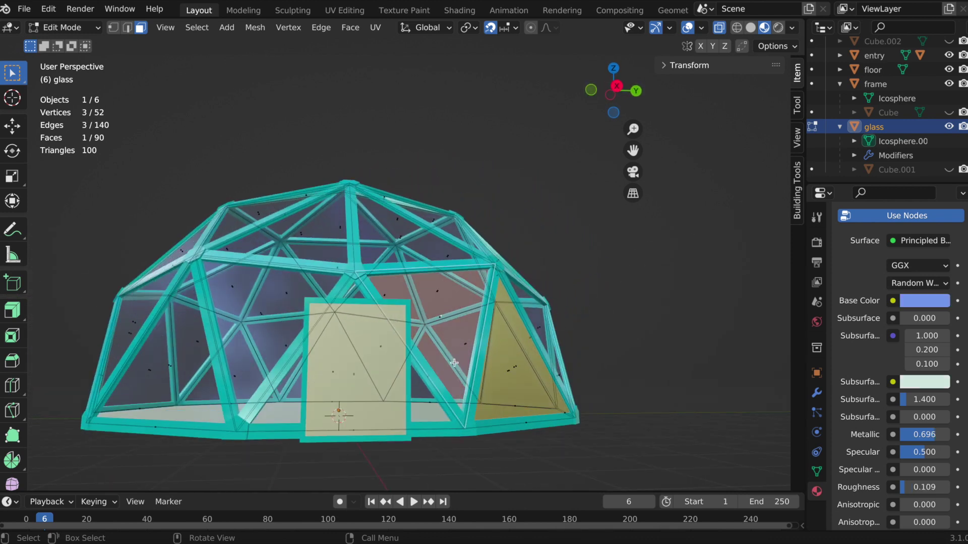
{"action": "middle_click_drag", "start_coordinate": [429, 400], "coordinate": [429, 399]}
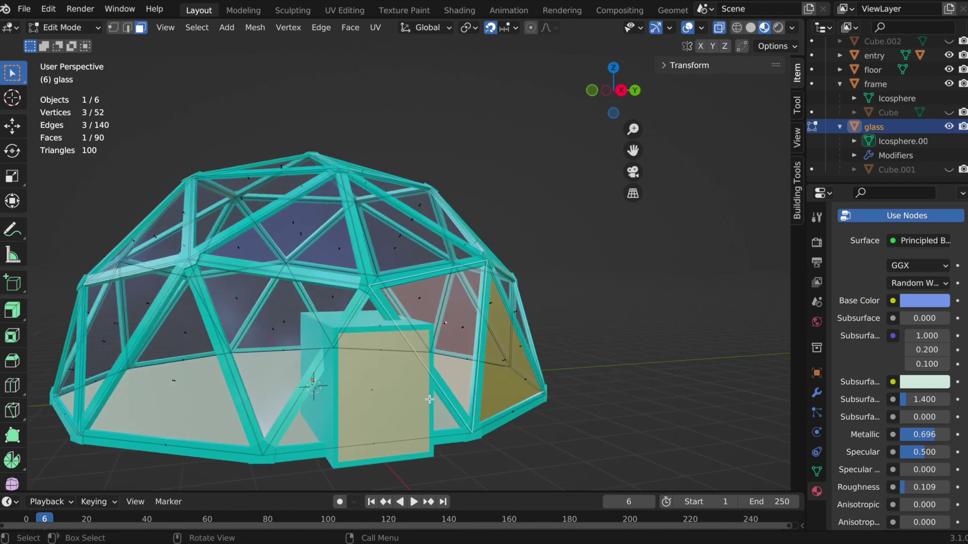
{"action": "left_click", "coordinate": [376, 391], "text": "shift"}
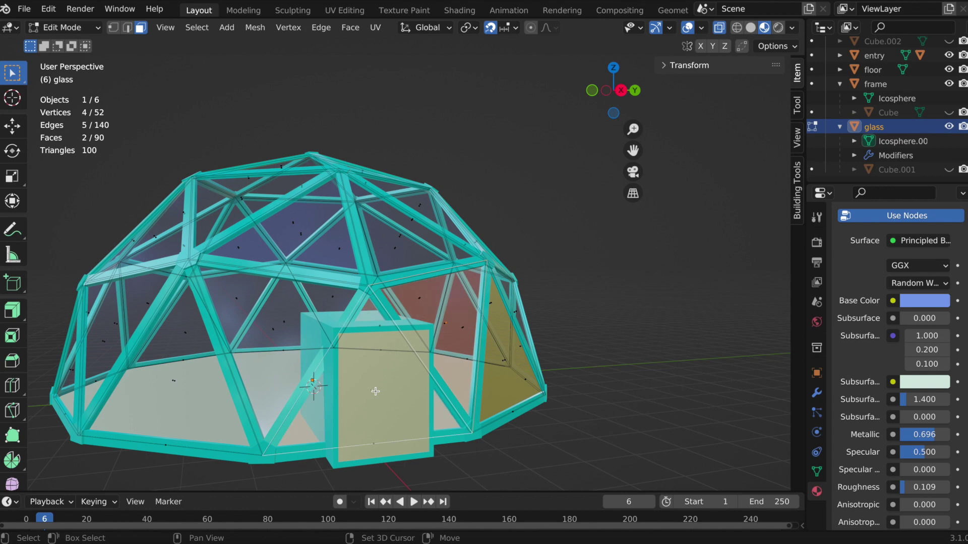
{"action": "middle_click_drag", "start_coordinate": [432, 445], "coordinate": [432, 445]}
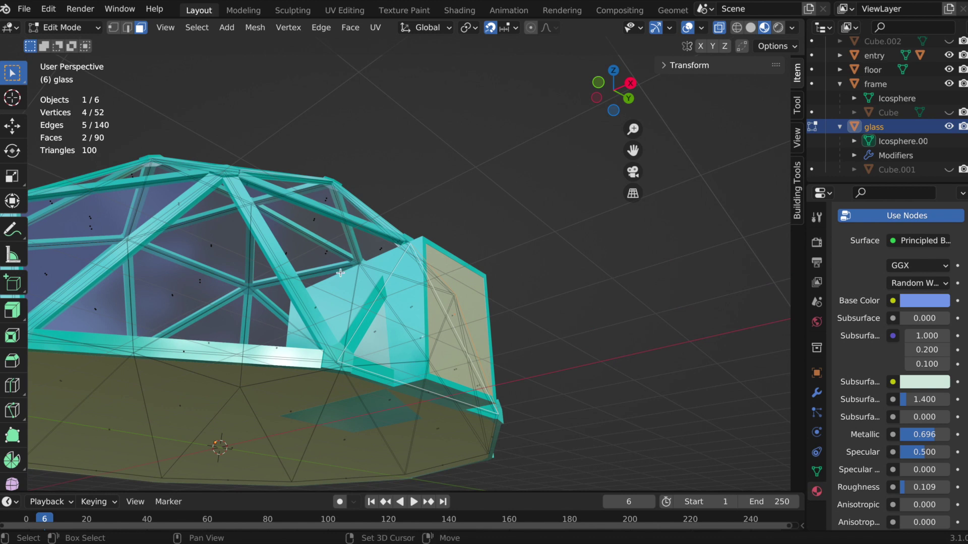
{"action": "left_click", "coordinate": [329, 250], "text": "shift"}
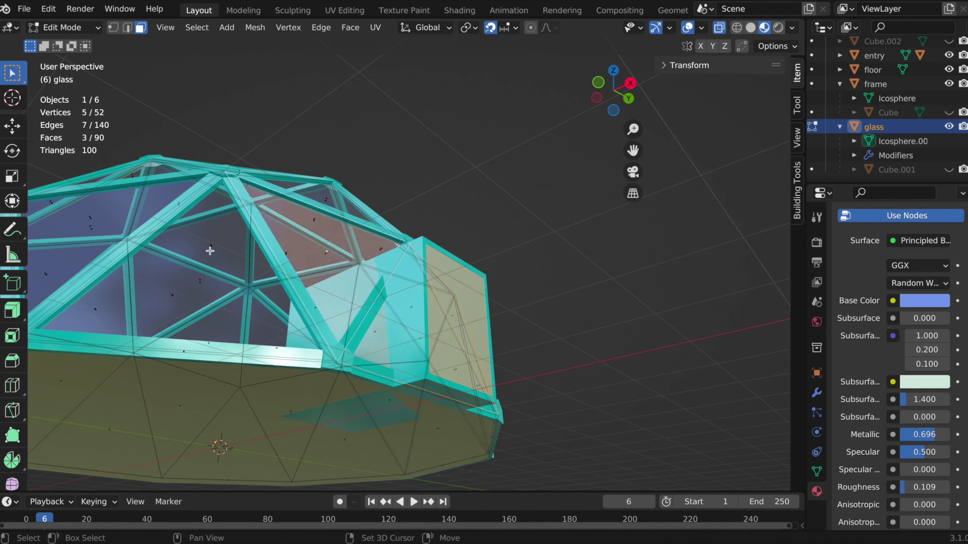
{"action": "middle_click_drag", "start_coordinate": [242, 317], "coordinate": [242, 317]}
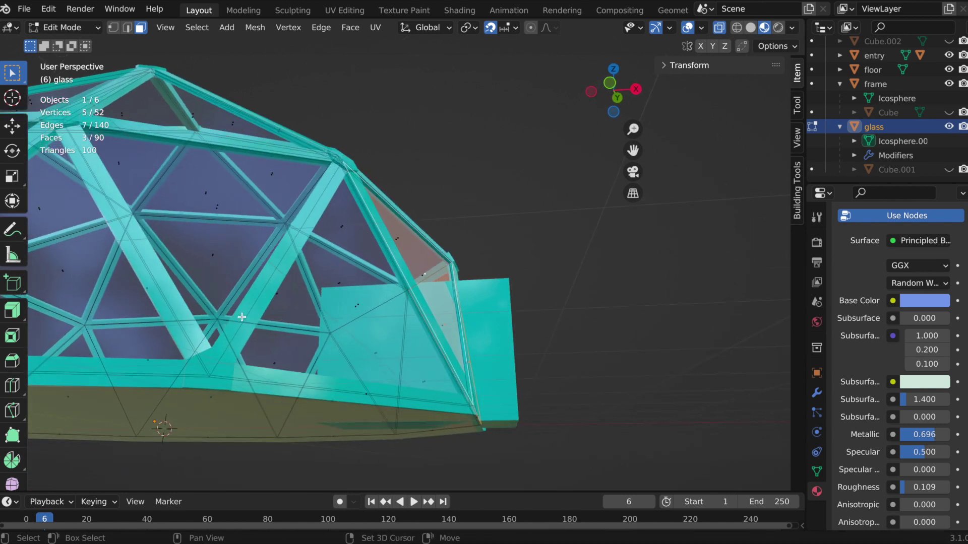
{"action": "left_click", "coordinate": [358, 305], "text": "shift"}
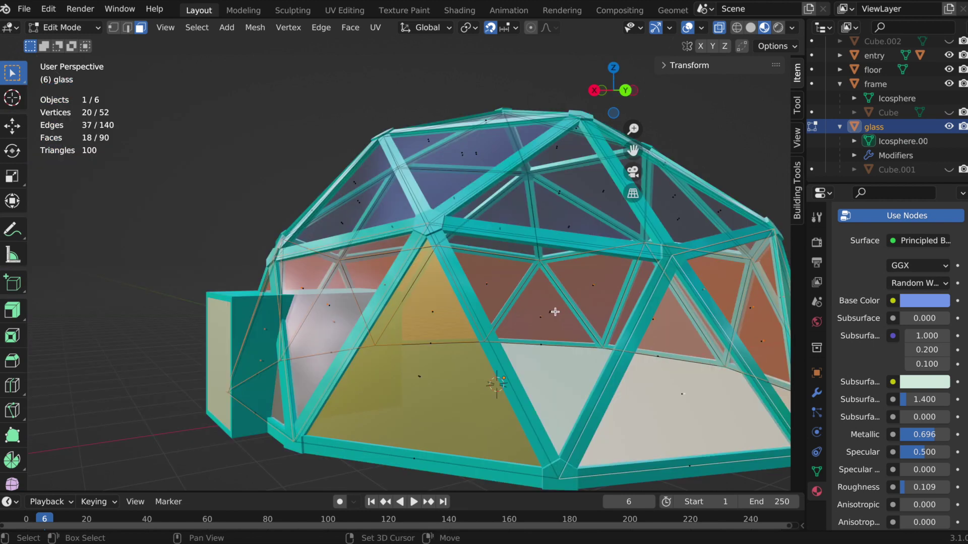
{"action": "left_click", "coordinate": [551, 312], "text": "shift"}
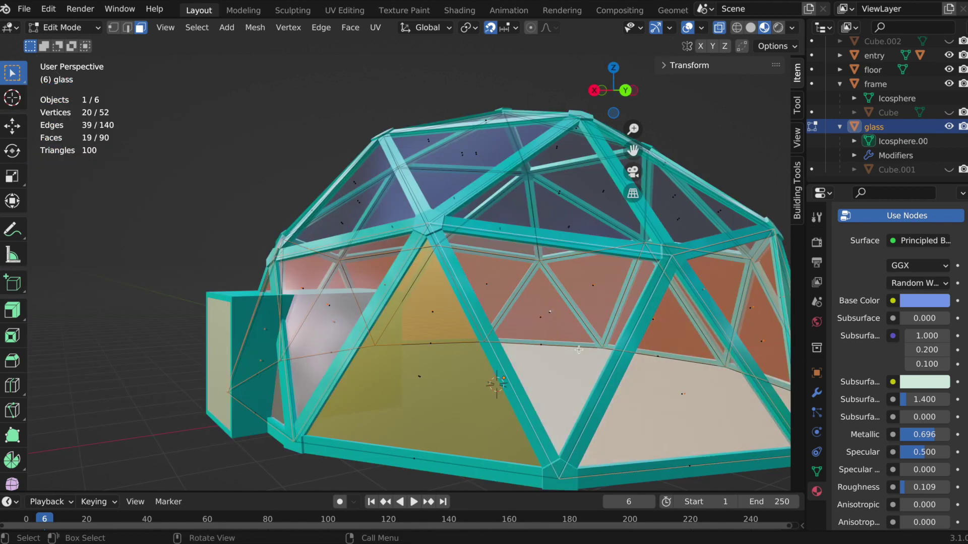
Assign the Mirror material to the selected lower-ring panes and return to Object Mode.
{"action": "scroll", "coordinate": [893, 267], "scroll_direction": "up", "scroll_amount": 6}
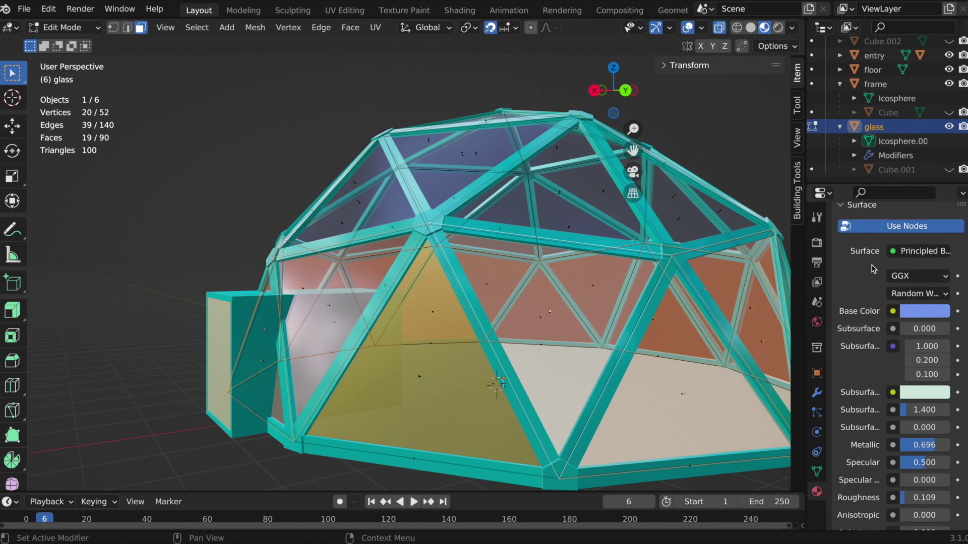
{"action": "left_click", "coordinate": [865, 259]}
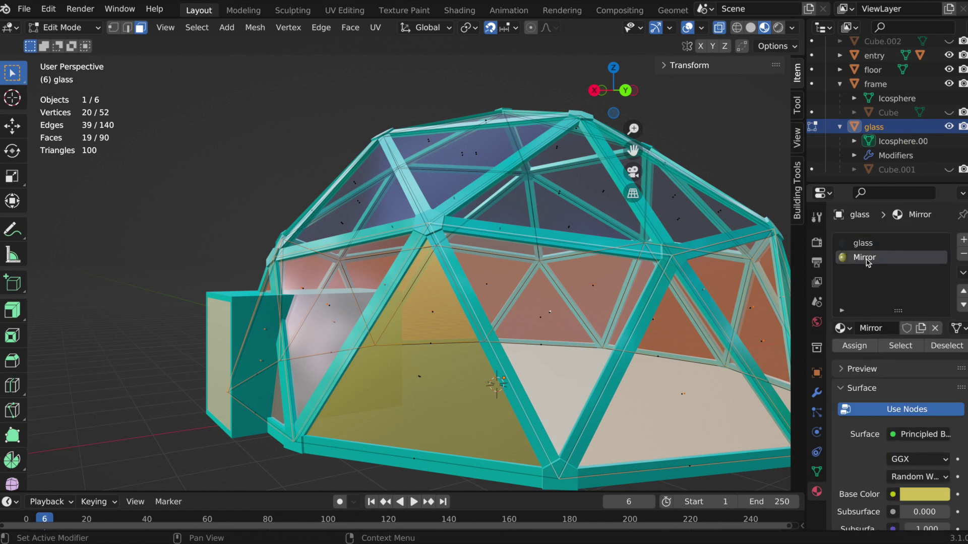
{"action": "left_click", "coordinate": [852, 347]}
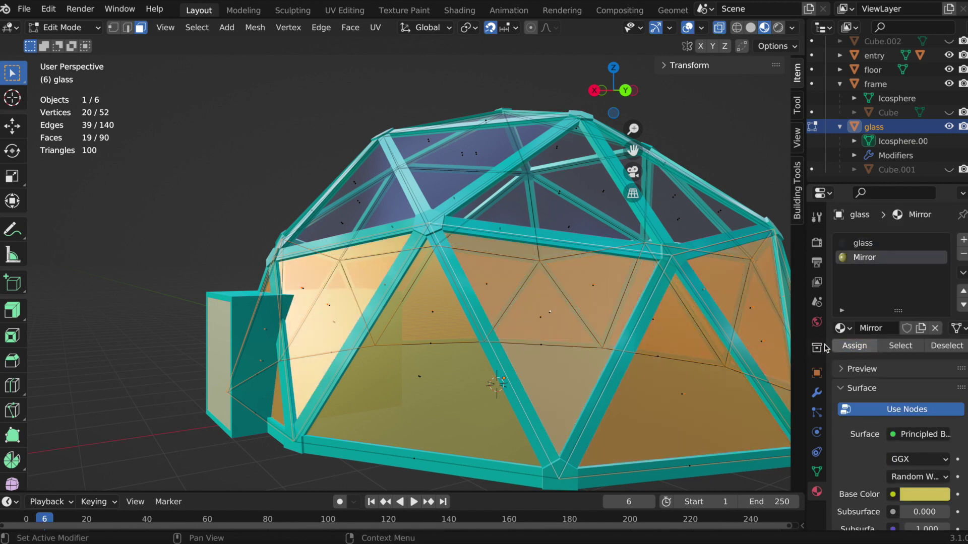
{"action": "left_click", "coordinate": [266, 456]}
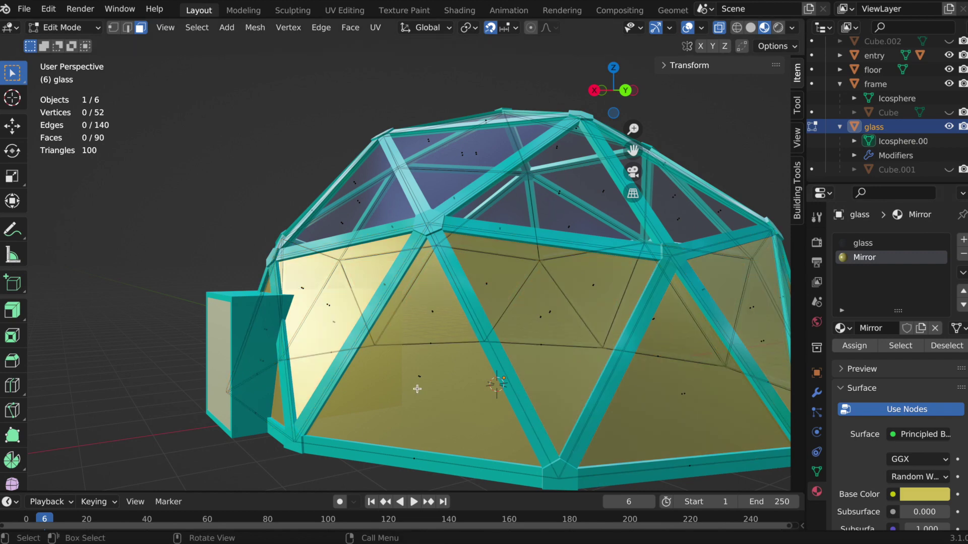
{"action": "scroll", "coordinate": [417, 389], "scroll_direction": "down", "scroll_amount": 4}
{"action": "scroll", "coordinate": [417, 389], "scroll_direction": "left", "scroll_amount": 5}
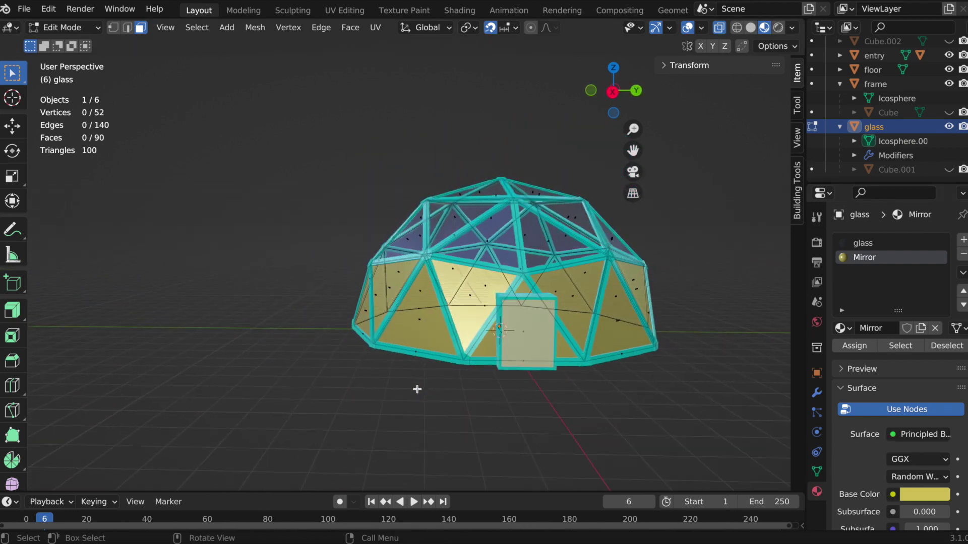
{"action": "scroll", "coordinate": [417, 389], "scroll_direction": "left", "scroll_amount": 10}
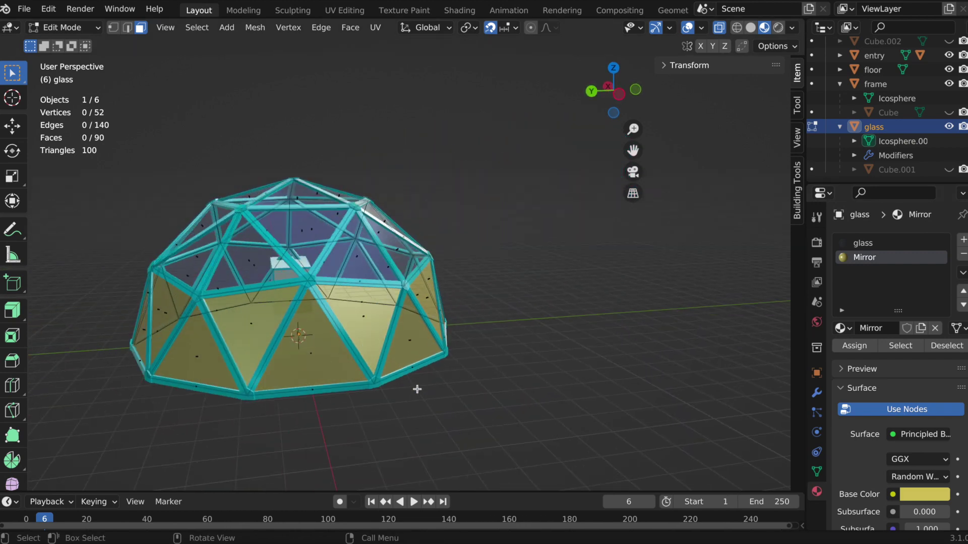
{"action": "scroll", "coordinate": [417, 389], "scroll_direction": "left", "scroll_amount": 10}
{"action": "scroll", "coordinate": [335, 366], "scroll_direction": "up", "scroll_amount": 4}
{"action": "key", "text": "Tab"}
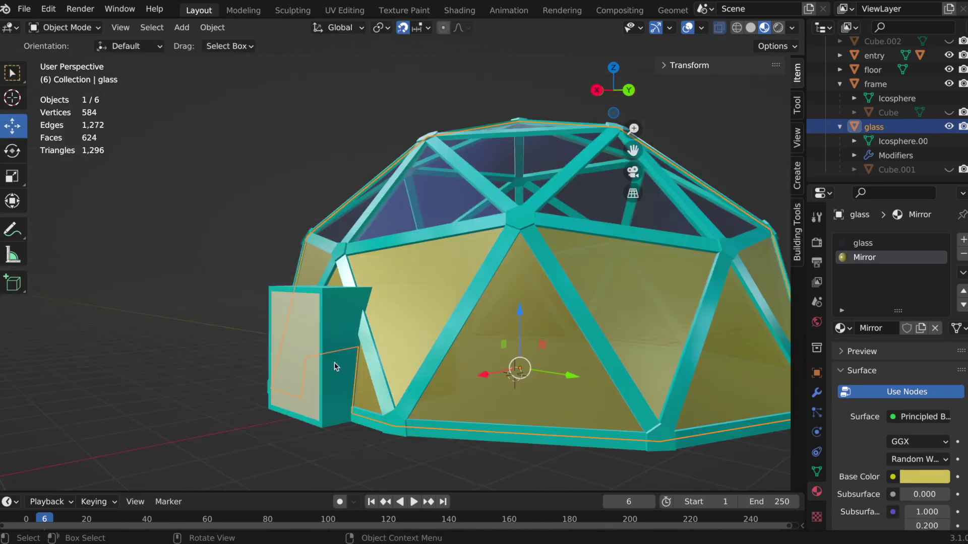
Add a cylinder mesh and move it 6 m along X to stand in front of the airlock entry.
{"action": "scroll", "coordinate": [335, 367], "scroll_direction": "left", "scroll_amount": 4}
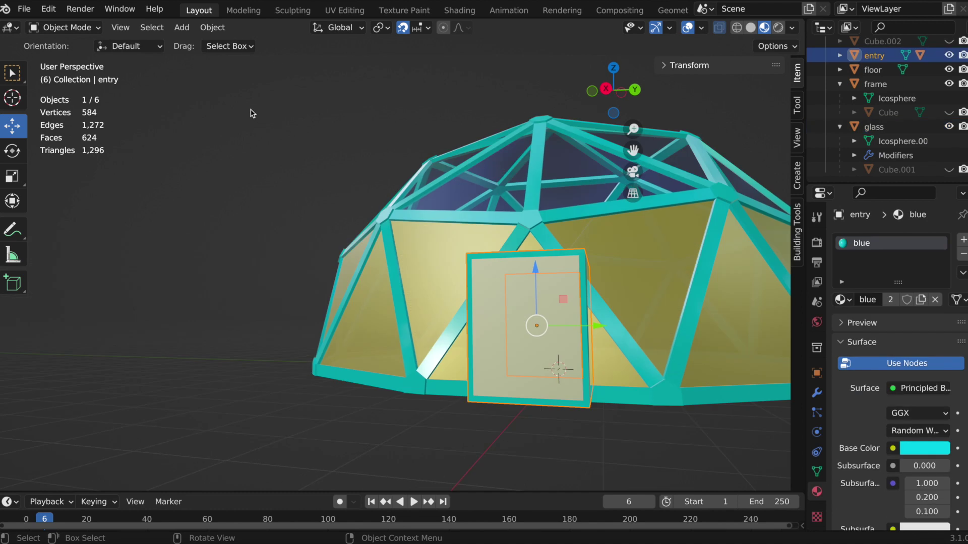
{"action": "scroll", "coordinate": [435, 316], "scroll_direction": "right", "scroll_amount": 10}
{"action": "scroll", "coordinate": [434, 316], "scroll_direction": "left", "scroll_amount": 8}
{"action": "left_click", "coordinate": [182, 28]}
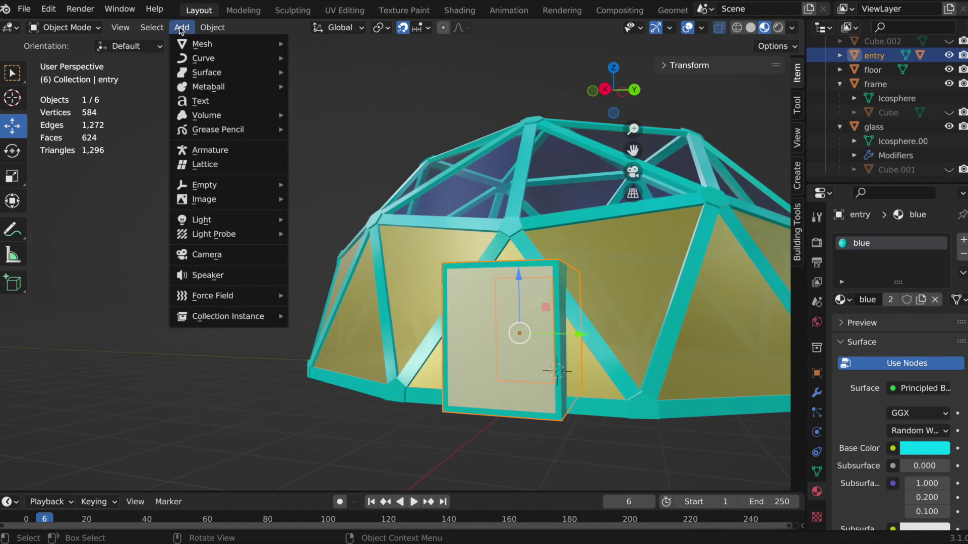
{"action": "mouse_move", "coordinate": [194, 48]}
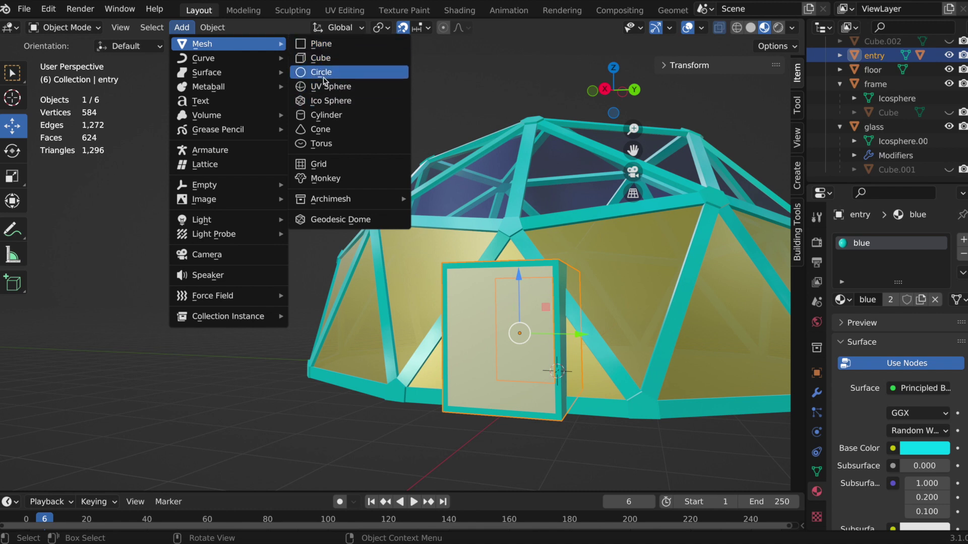
{"action": "left_click", "coordinate": [338, 120]}
{"action": "middle_click_drag", "start_coordinate": [549, 386], "coordinate": [499, 391]}
{"action": "left_click_drag", "start_coordinate": [494, 397], "coordinate": [273, 424]}
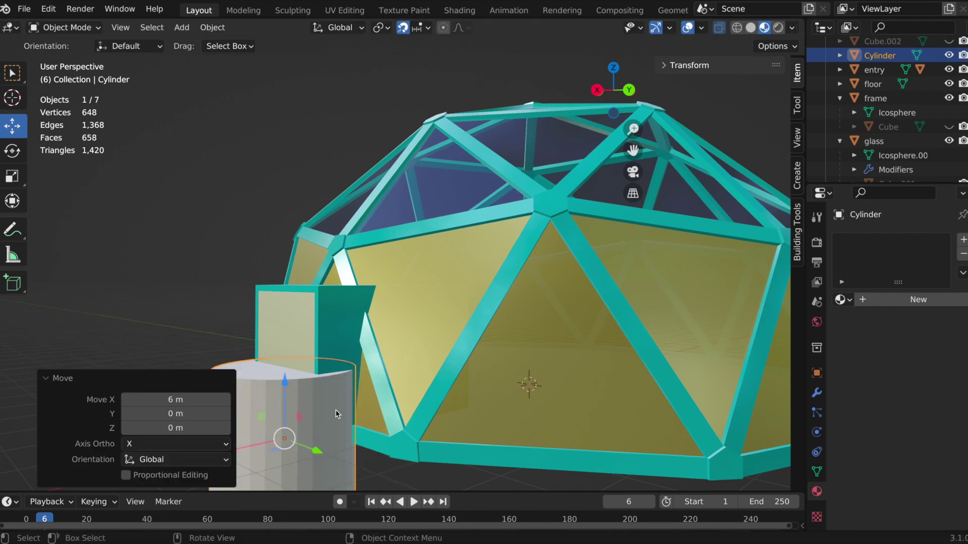
Scale the cylinder to about 0.046 in X and Y, keeping its height, to form a thin pole.
{"action": "scroll", "coordinate": [349, 410], "scroll_direction": "down", "scroll_amount": 3}
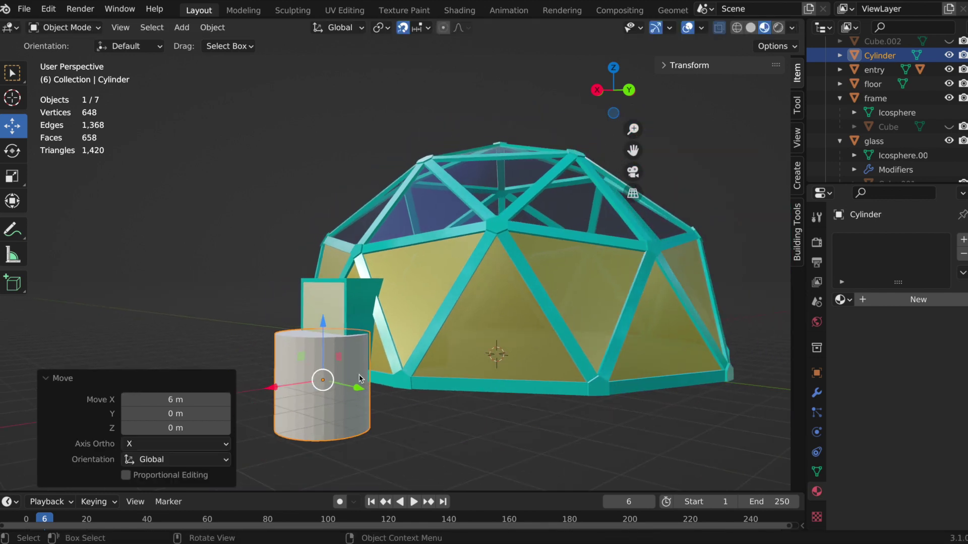
{"action": "middle_click_drag", "start_coordinate": [341, 418], "coordinate": [341, 418]}
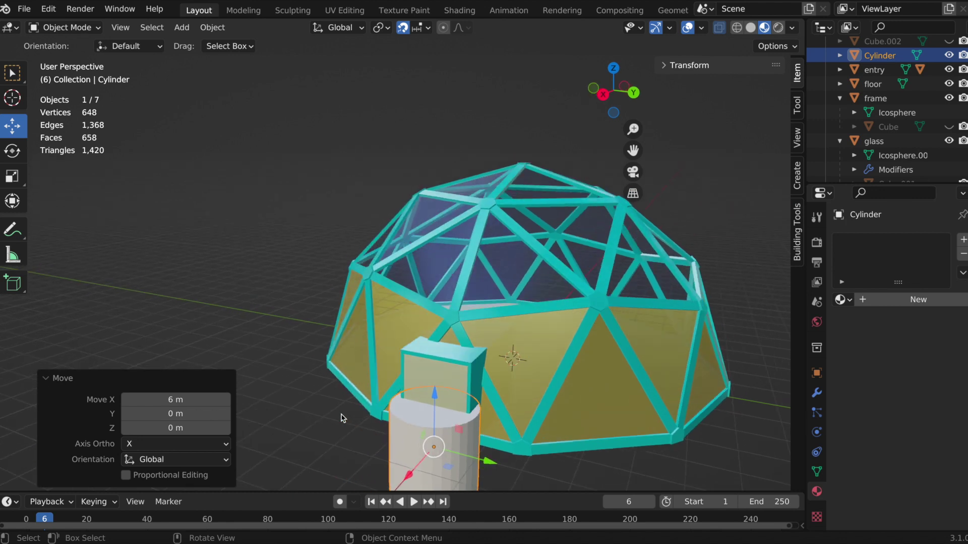
{"action": "left_click", "coordinate": [14, 177]}
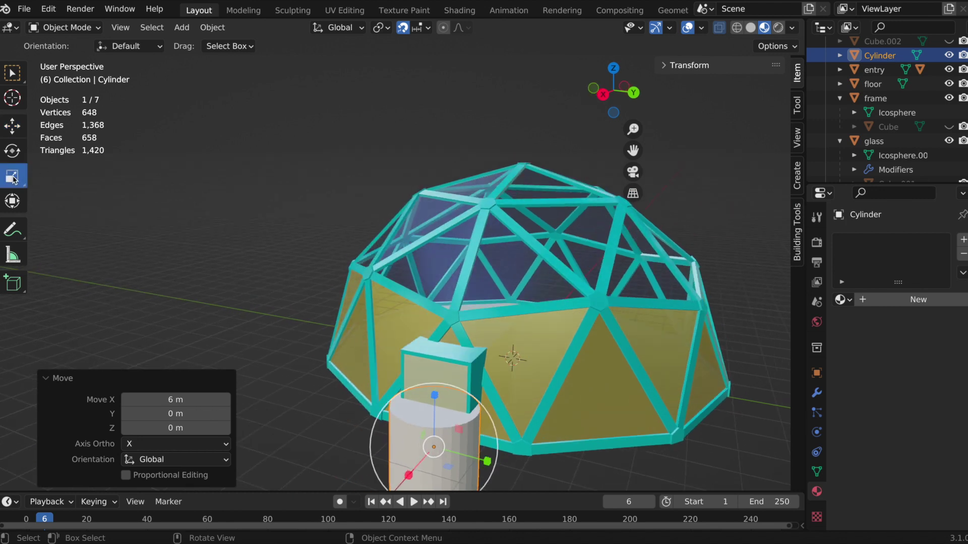
{"action": "middle_click_drag", "start_coordinate": [482, 456], "coordinate": [482, 456]}
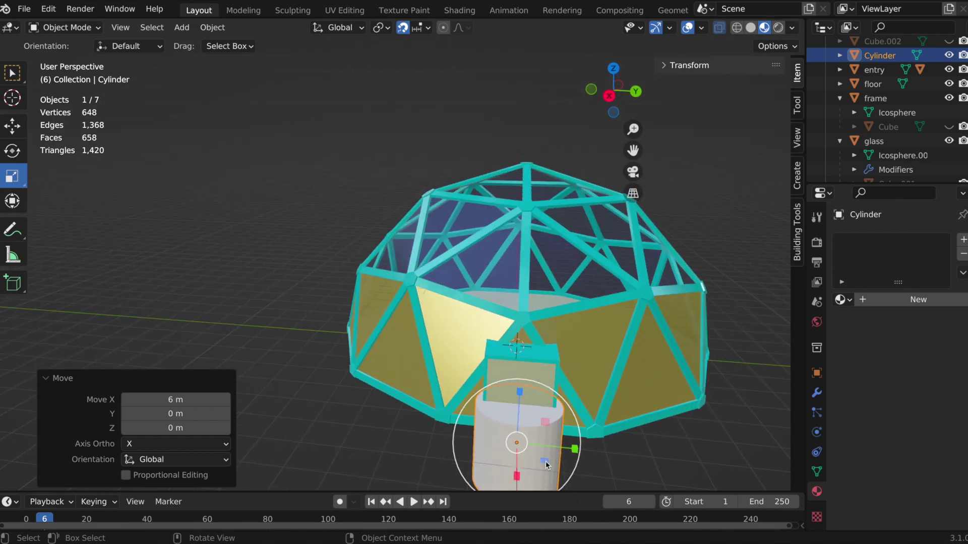
{"action": "middle_click_drag", "start_coordinate": [525, 441], "coordinate": [544, 461]}
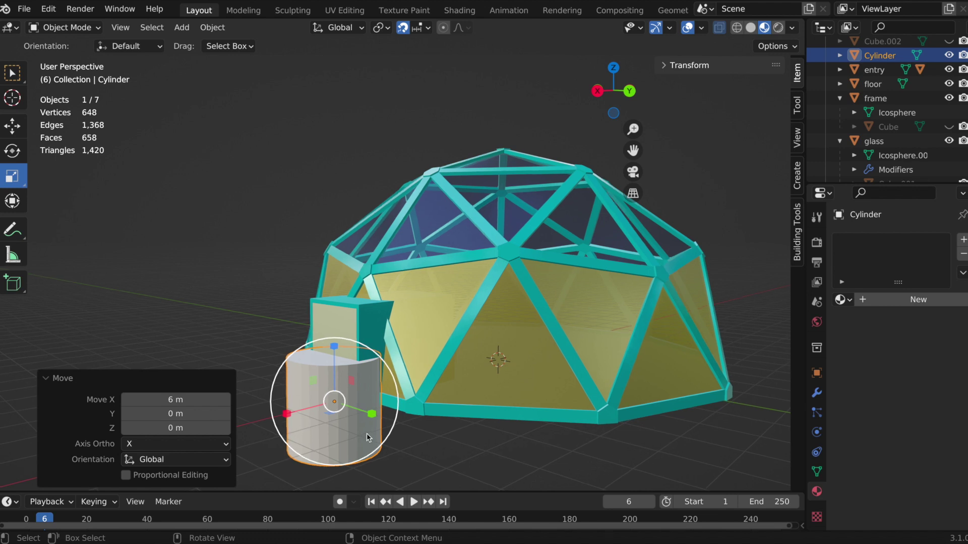
{"action": "scroll", "coordinate": [367, 438], "scroll_direction": "left", "scroll_amount": 5}
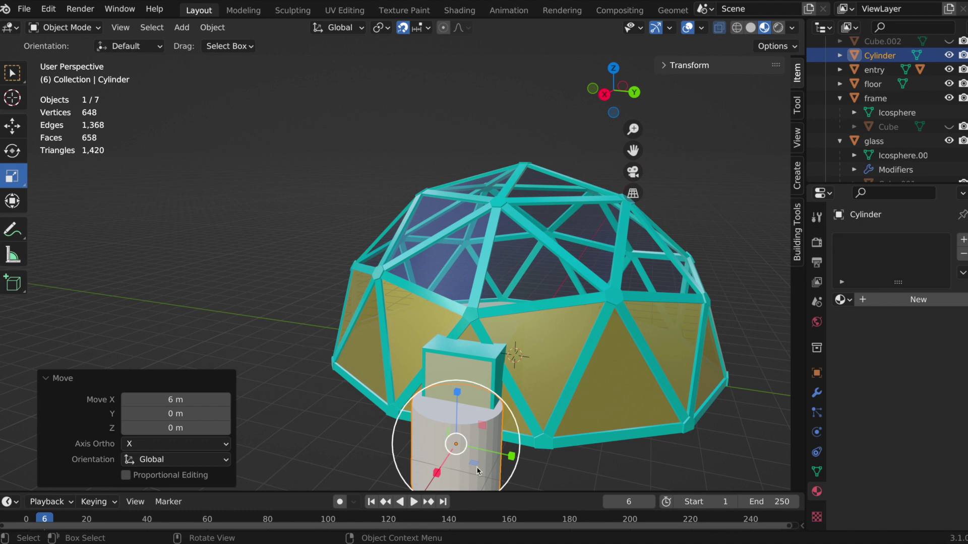
{"action": "left_click_drag", "start_coordinate": [474, 467], "coordinate": [456, 444]}
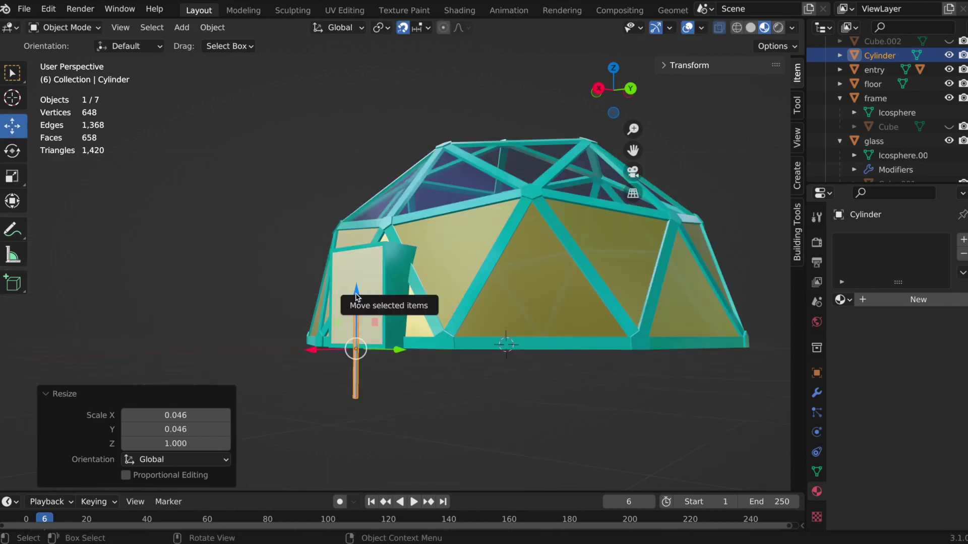
Raise the thin cylinder 1 m, then turn snapping off and move it about 0.72 m along Y to the door's side edge.
{"action": "left_click_drag", "start_coordinate": [357, 297], "coordinate": [362, 244]}
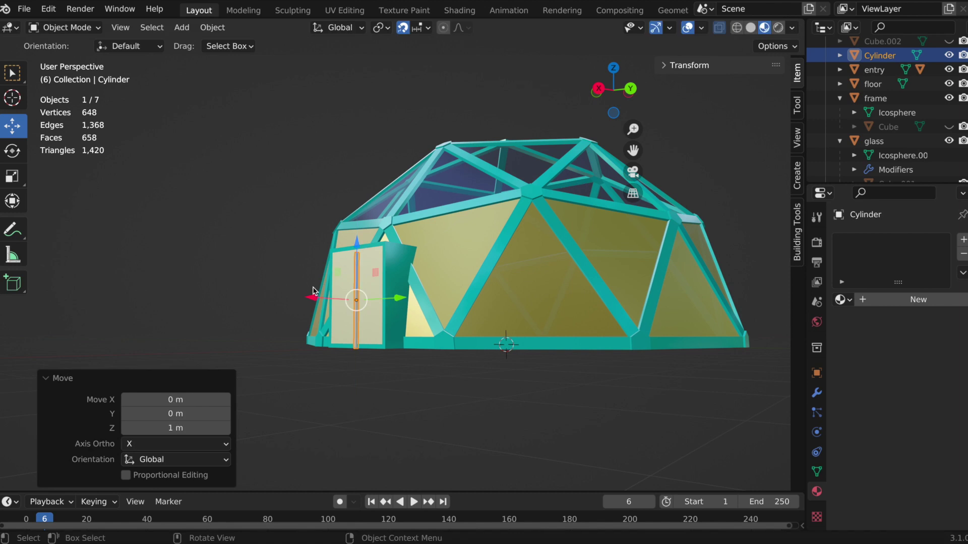
{"action": "left_click", "coordinate": [403, 27]}
{"action": "left_click_drag", "start_coordinate": [391, 301], "coordinate": [421, 303]}
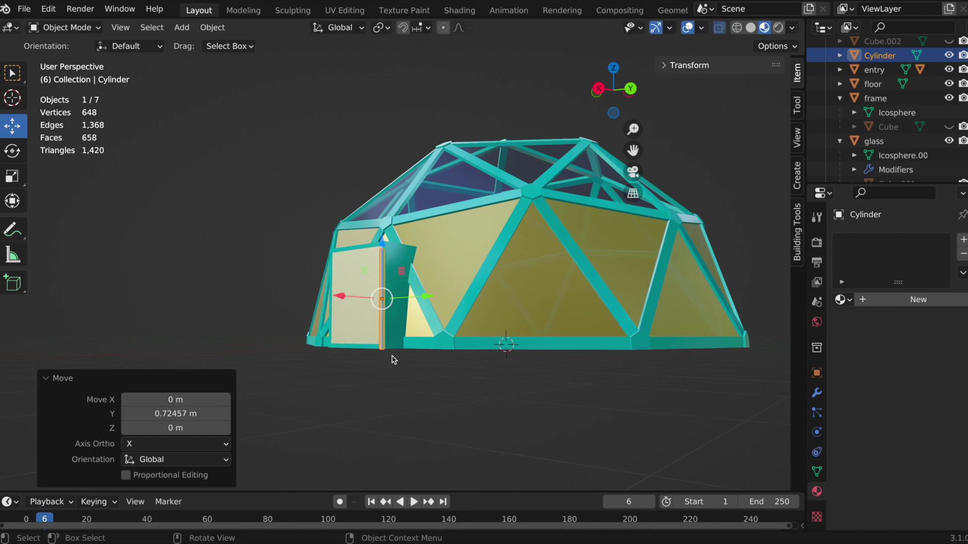
Fit the cylinder to the door frame's side by shifting it about 0.057 m along Y, shortening it and raising it about 0.041 m.
{"action": "scroll", "coordinate": [394, 358], "scroll_direction": "up", "scroll_amount": 2}
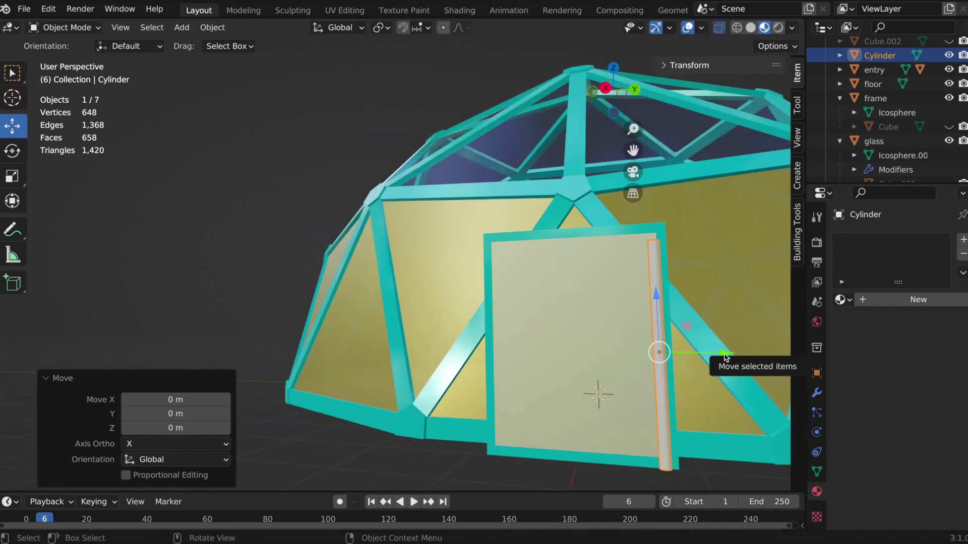
{"action": "left_click_drag", "start_coordinate": [726, 358], "coordinate": [733, 354]}
{"action": "middle_click_drag", "start_coordinate": [724, 401], "coordinate": [704, 395]}
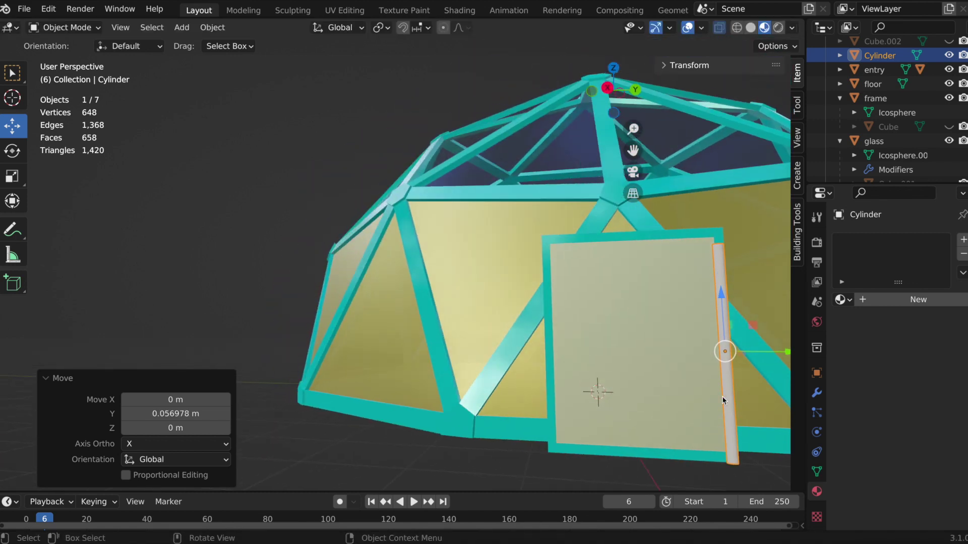
{"action": "left_click", "coordinate": [12, 176]}
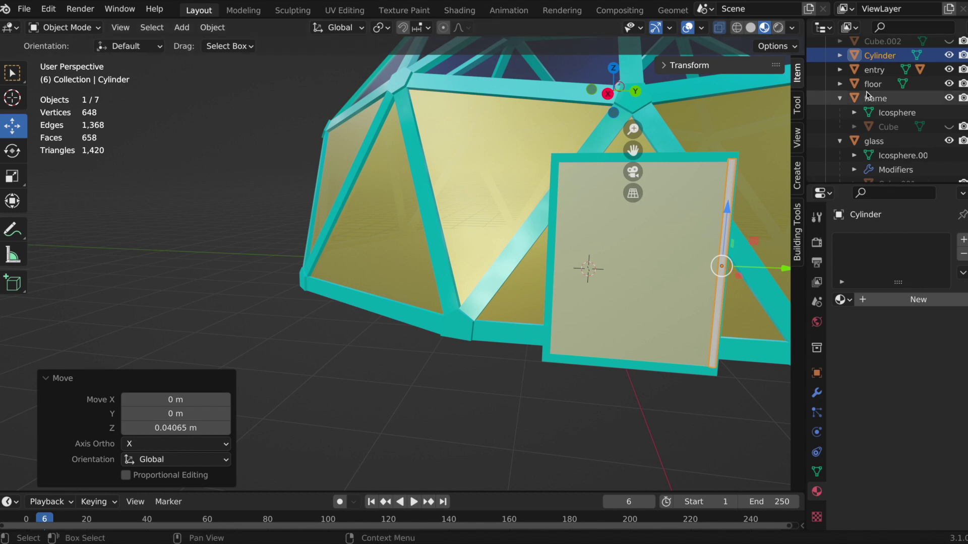
Rename the Cylinder object as Light.
{"action": "double_click", "coordinate": [890, 55]}
{"action": "scroll", "coordinate": [889, 53], "scroll_direction": "up", "scroll_amount": 4}
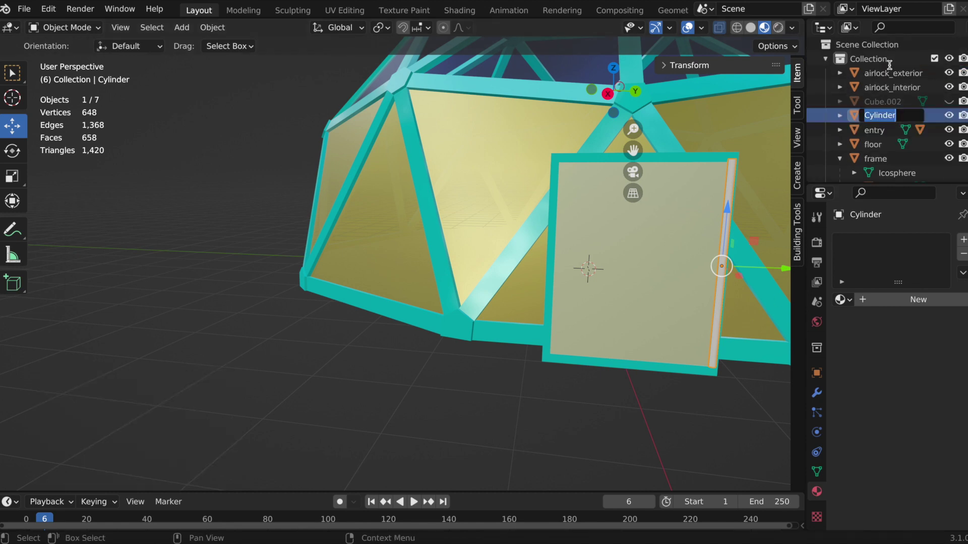
{"action": "type", "text": "Light"}
{"action": "key", "text": "Return"}
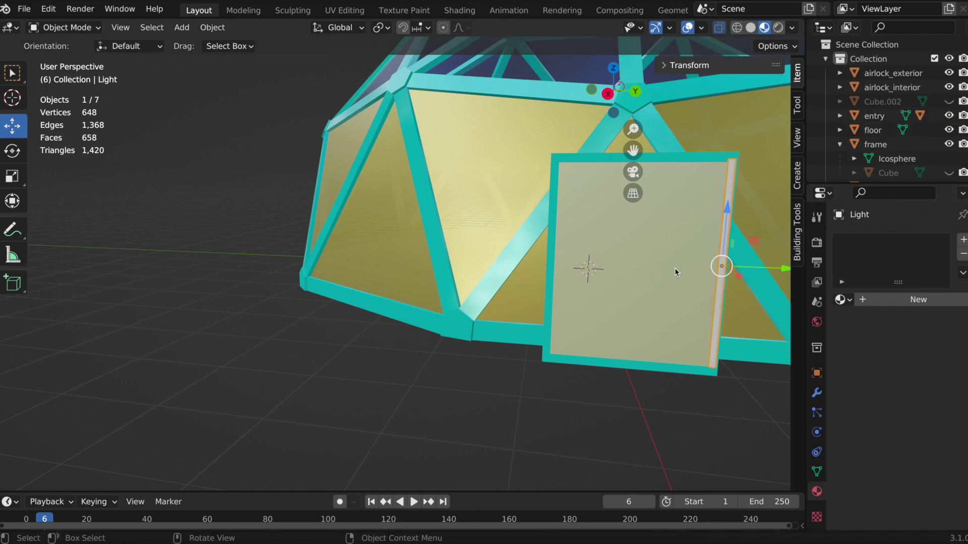
Duplicate the Light pole and move the copy about -1.57 m along Y to the door's opposite side edge.
{"action": "key", "text": "ctrl"}
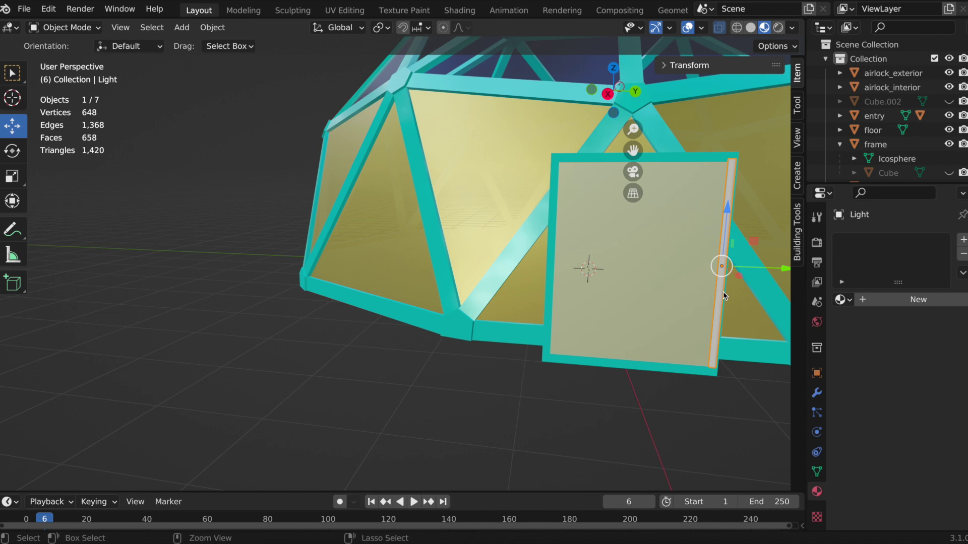
{"action": "key", "text": "ctrl+c"}
{"action": "key", "text": "ctrl+v"}
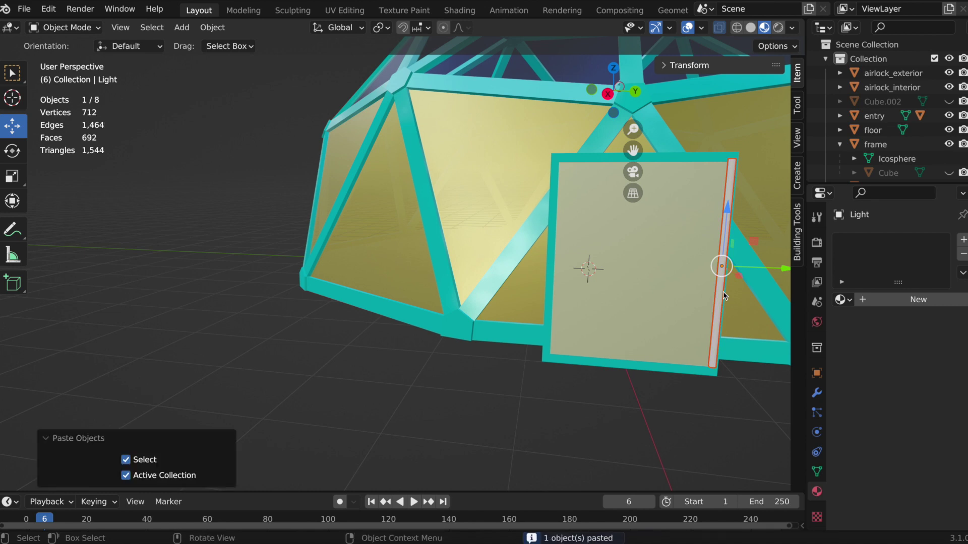
{"action": "left_click_drag", "start_coordinate": [780, 272], "coordinate": [605, 253]}
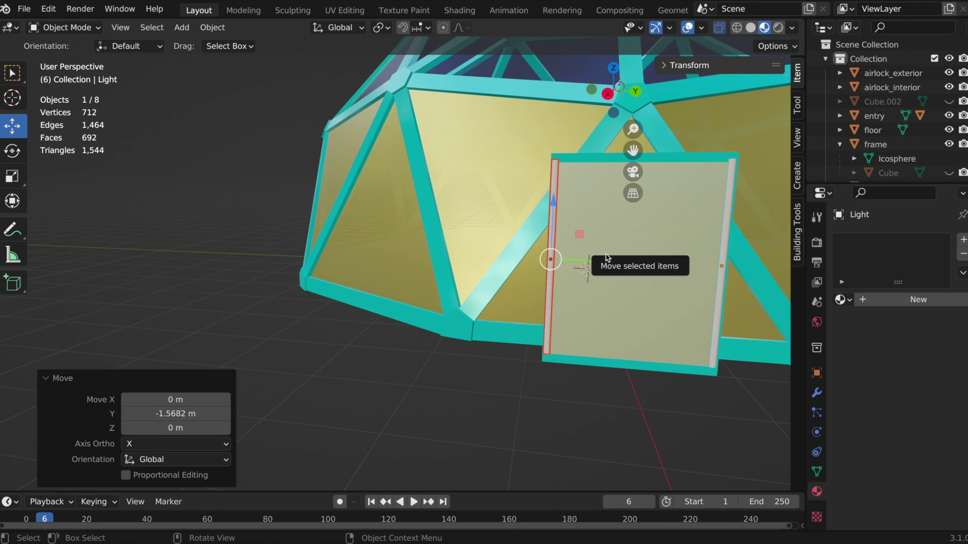
Duplicate the second pole and raise the copy about 1.01 m to the height of the door's top edge.
{"action": "key", "text": "ctrl+c"}
{"action": "key", "text": "ctrl+v"}
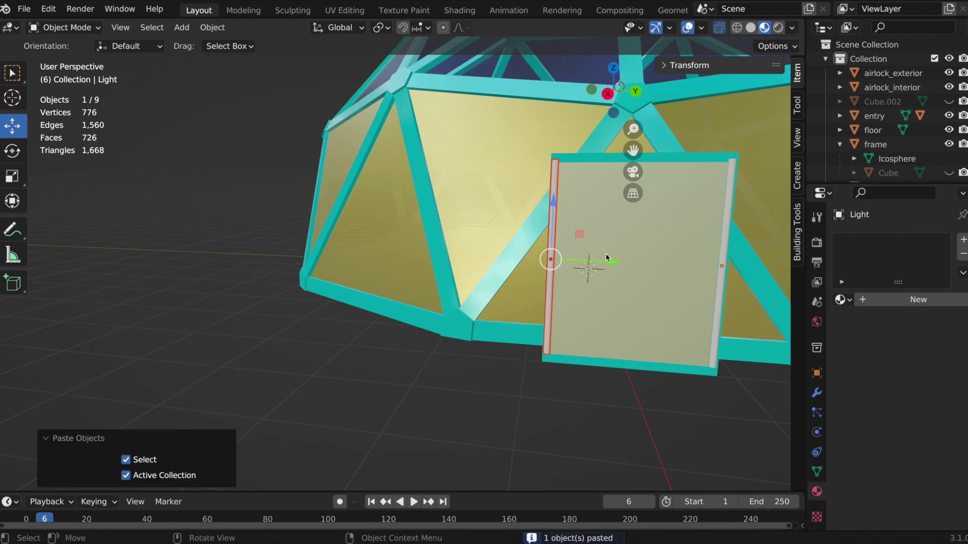
{"action": "left_click_drag", "start_coordinate": [555, 201], "coordinate": [568, 96]}
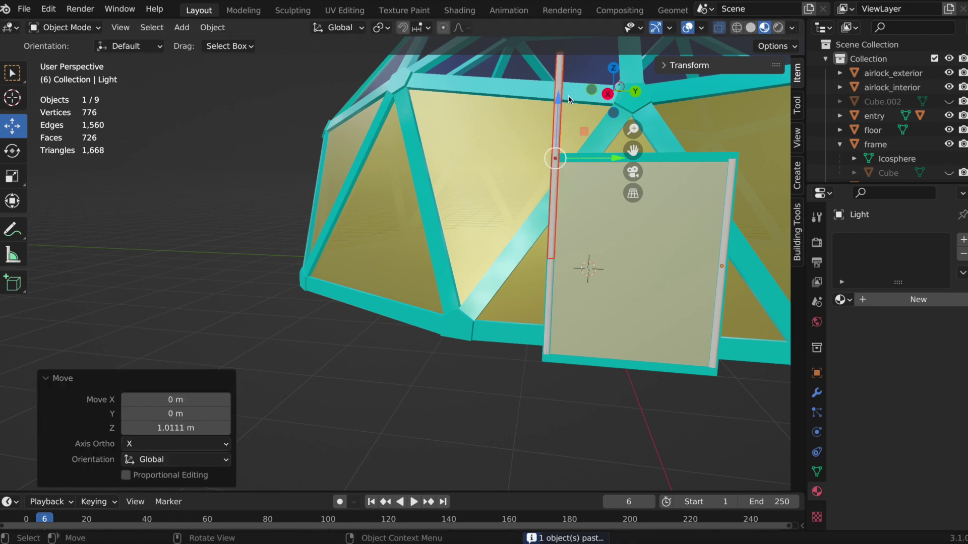
Rotate the raised pole -90° about the X axis so it lies horizontally.
{"action": "left_click", "coordinate": [17, 150]}
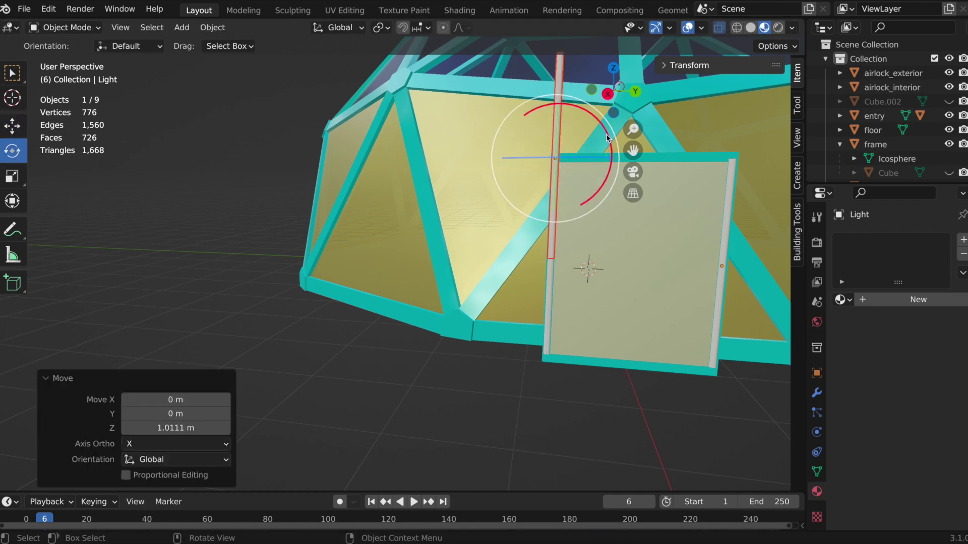
{"action": "left_click_drag", "start_coordinate": [597, 135], "coordinate": [566, 216]}
{"action": "left_click", "coordinate": [198, 428]}
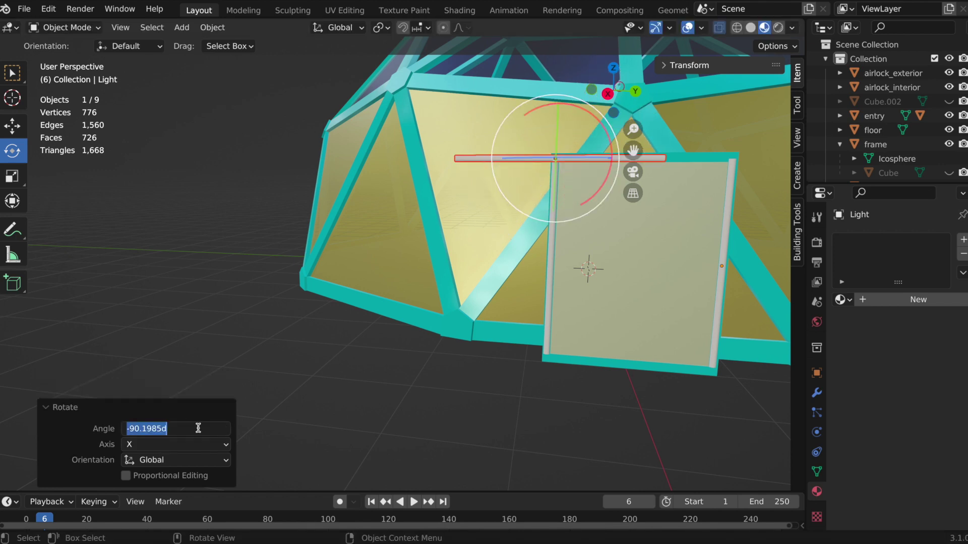
{"action": "type", "text": "-90"}
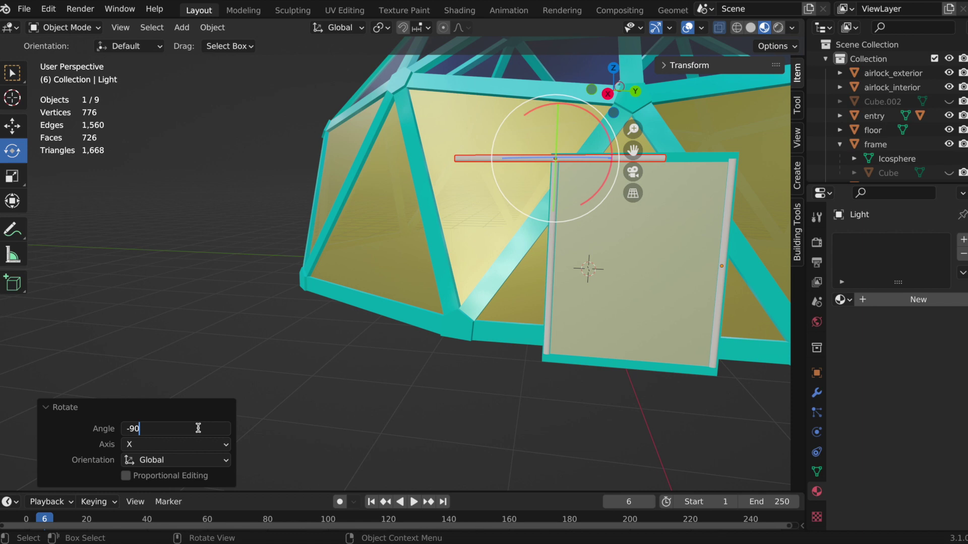
{"action": "key", "text": "Return"}
Center the horizontal pole over the door by moving it about 0.76 m along Y, and shorten it to the door's width.
{"action": "left_click", "coordinate": [12, 126]}
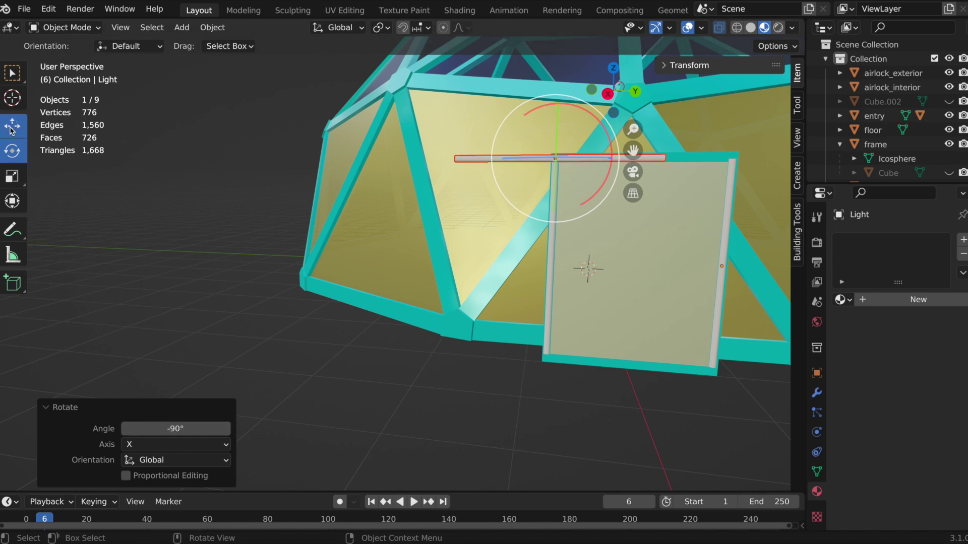
{"action": "left_click_drag", "start_coordinate": [616, 159], "coordinate": [698, 174]}
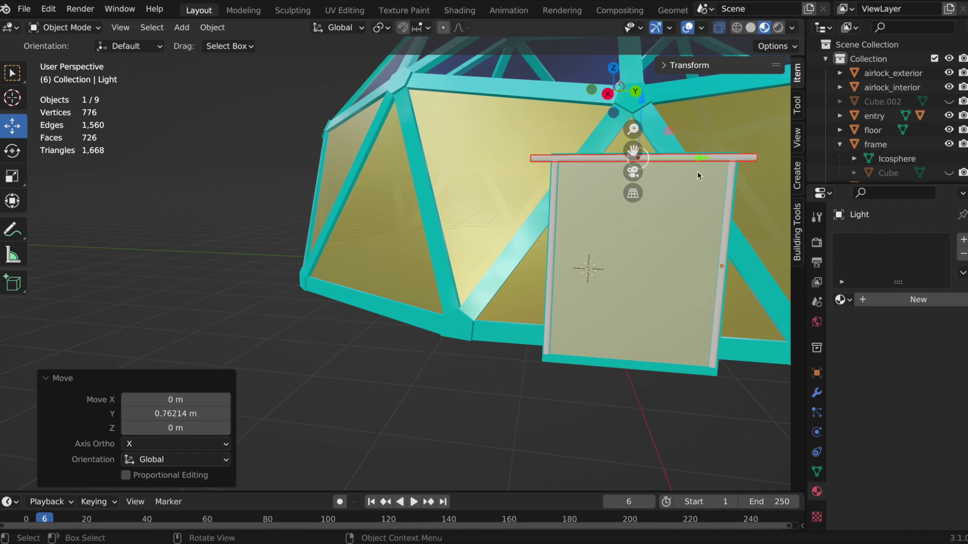
{"action": "left_click", "coordinate": [12, 151]}
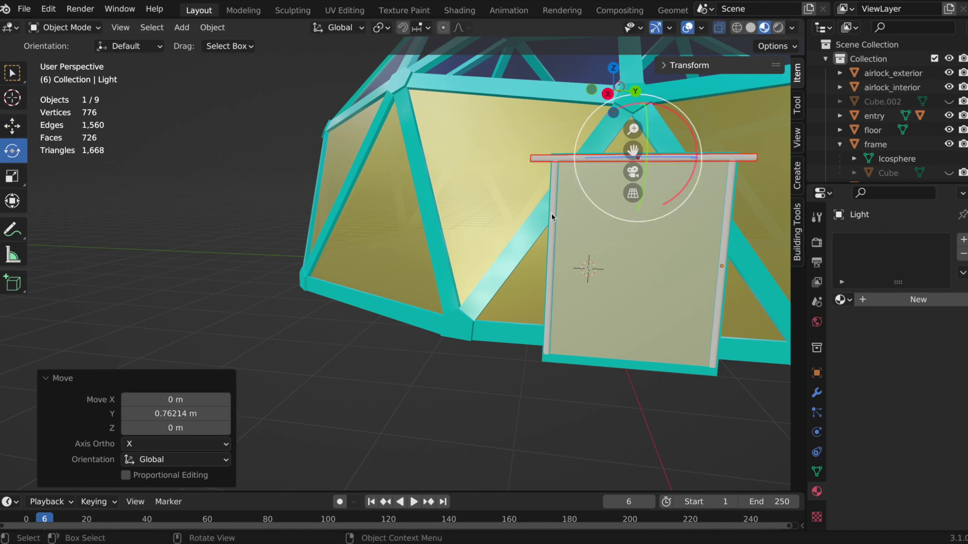
{"action": "left_click", "coordinate": [9, 182]}
{"action": "left_click_drag", "start_coordinate": [701, 159], "coordinate": [691, 159]}
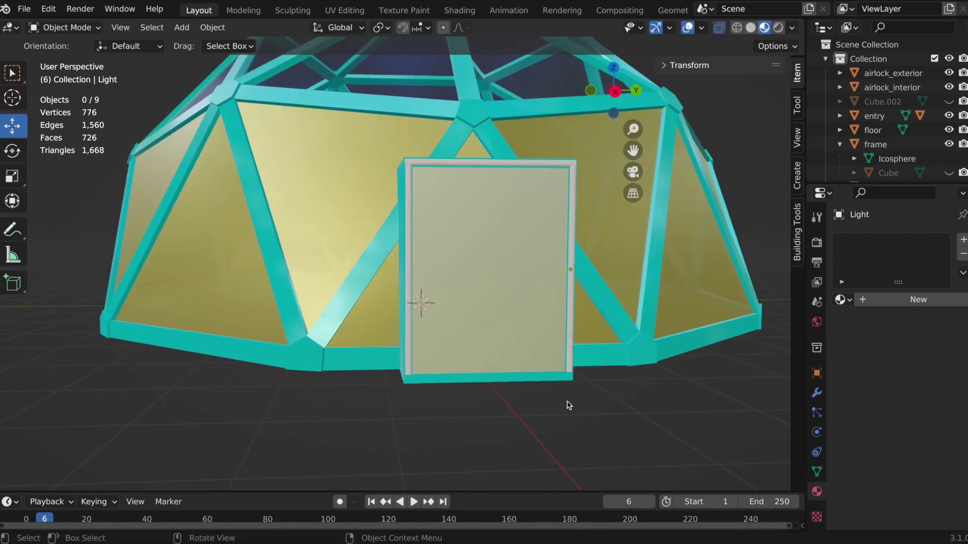
Join the two upright poles and the top pole around the door into one object.
{"action": "scroll", "coordinate": [568, 405], "scroll_direction": "up", "scroll_amount": 2}
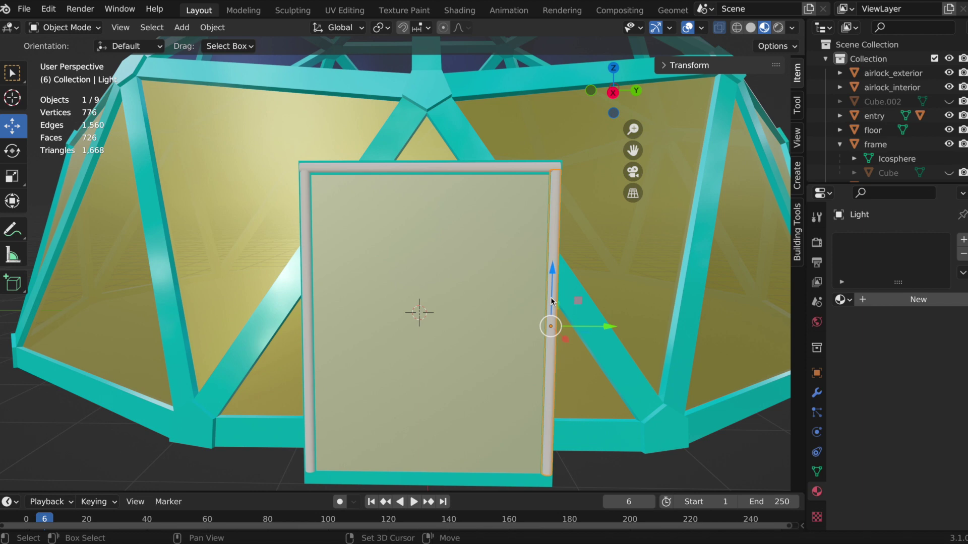
{"action": "left_click", "coordinate": [488, 171], "text": "shift"}
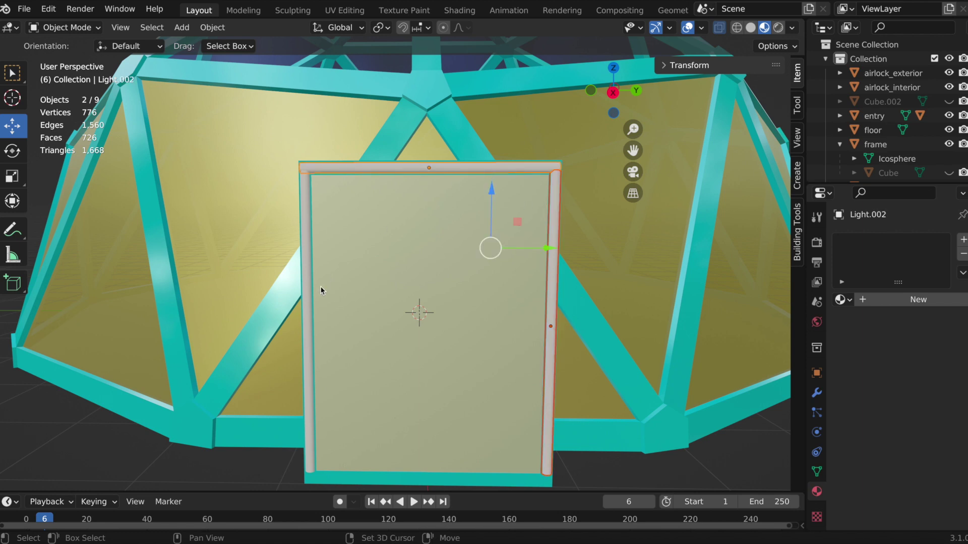
{"action": "left_click", "coordinate": [307, 304], "text": "shift"}
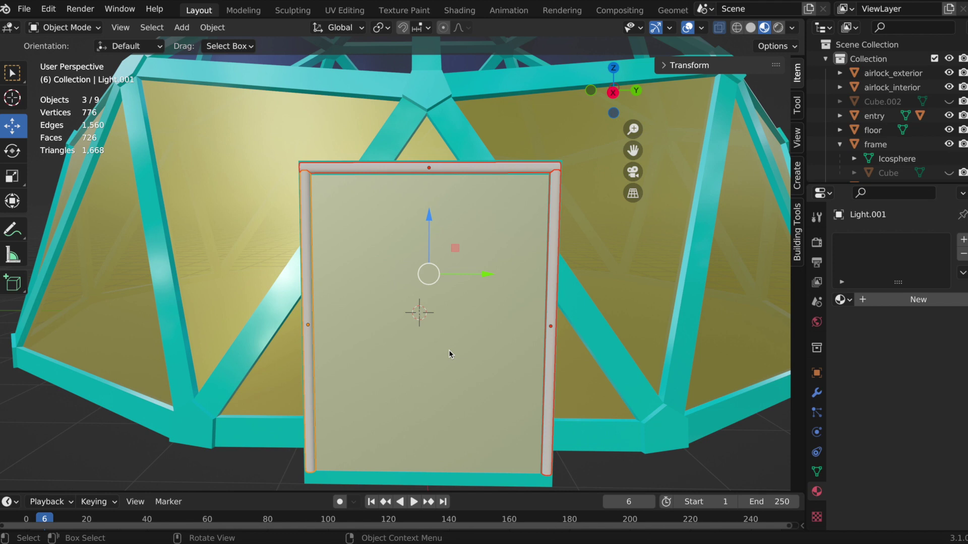
{"action": "right_click", "coordinate": [552, 361]}
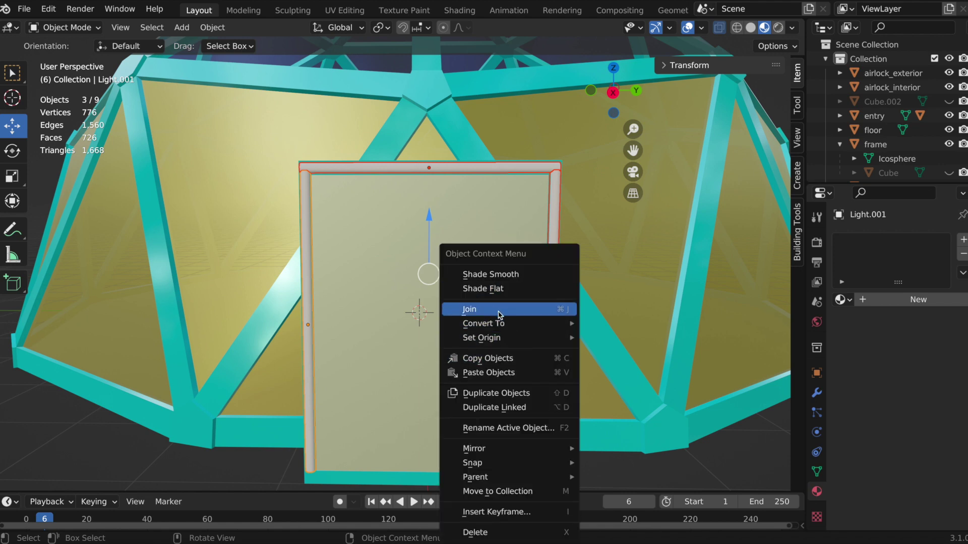
{"action": "left_click", "coordinate": [480, 311]}
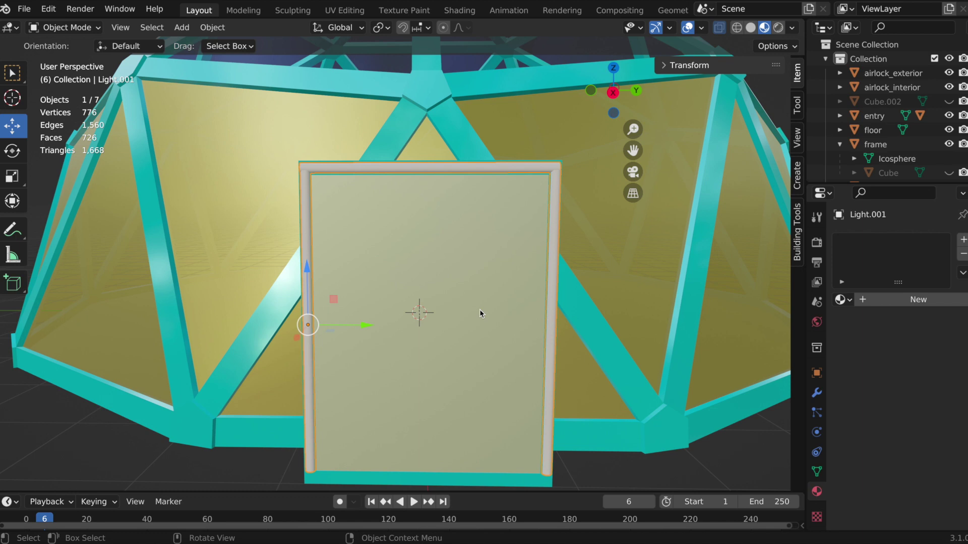
Rename the joined door-frame pole object as Light.
{"action": "left_click", "coordinate": [303, 225]}
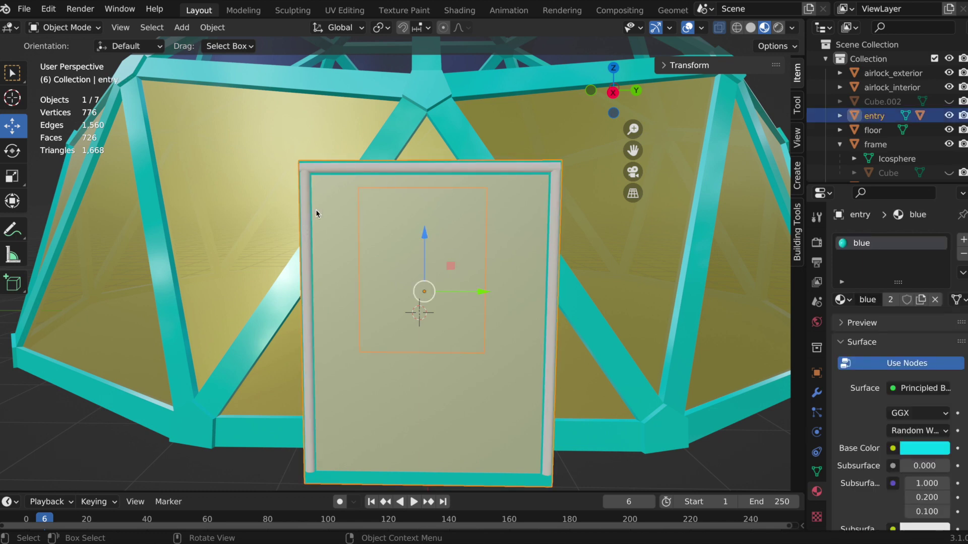
{"action": "left_click", "coordinate": [422, 175]}
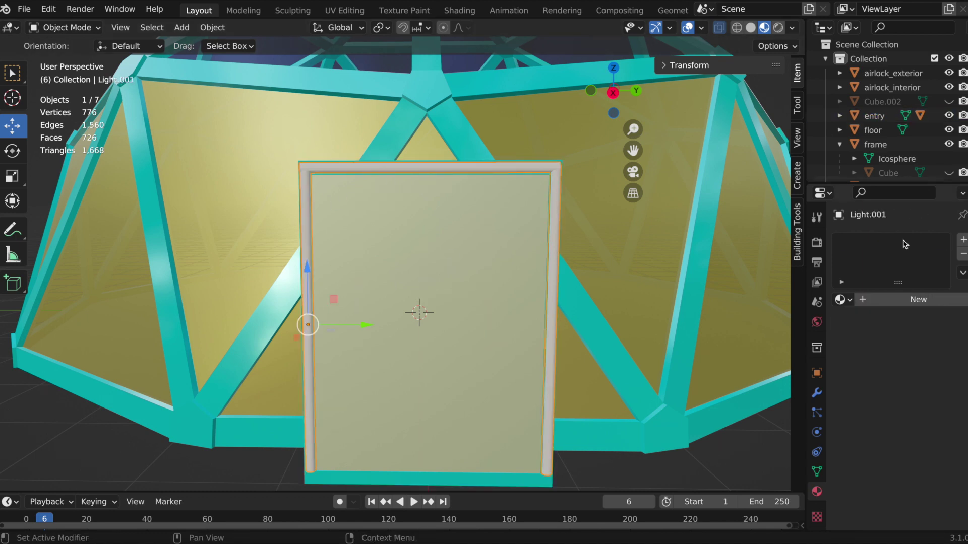
{"action": "scroll", "coordinate": [900, 116], "scroll_direction": "right", "scroll_amount": 1}
{"action": "scroll", "coordinate": [900, 141], "scroll_direction": "down", "scroll_amount": 5}
{"action": "double_click", "coordinate": [900, 171]}
{"action": "left_click", "coordinate": [906, 169]}
{"action": "key", "text": "BackSpace"}
{"action": "key", "text": "BackSpace"}
{"action": "key", "text": "BackSpace"}
{"action": "key", "text": "BackSpace"}
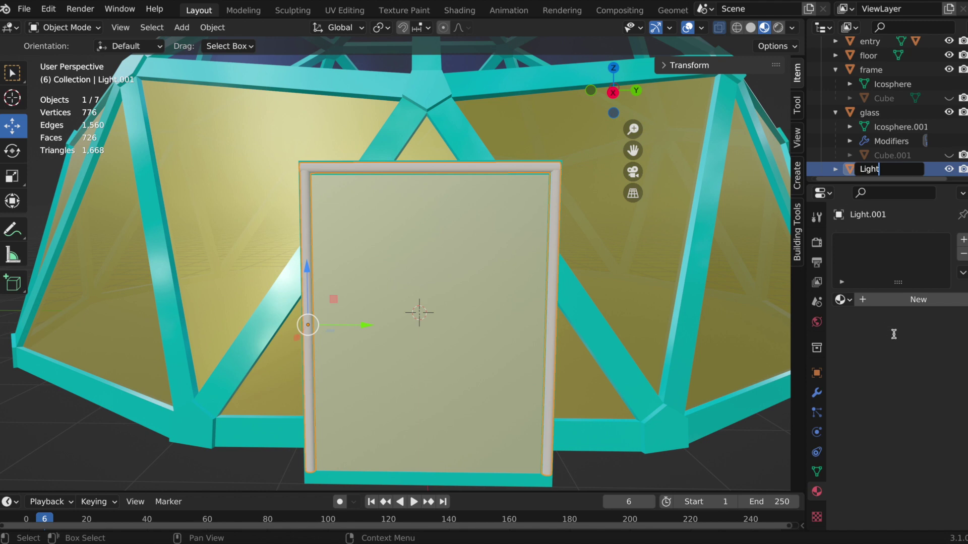
{"action": "key", "text": "Return"}
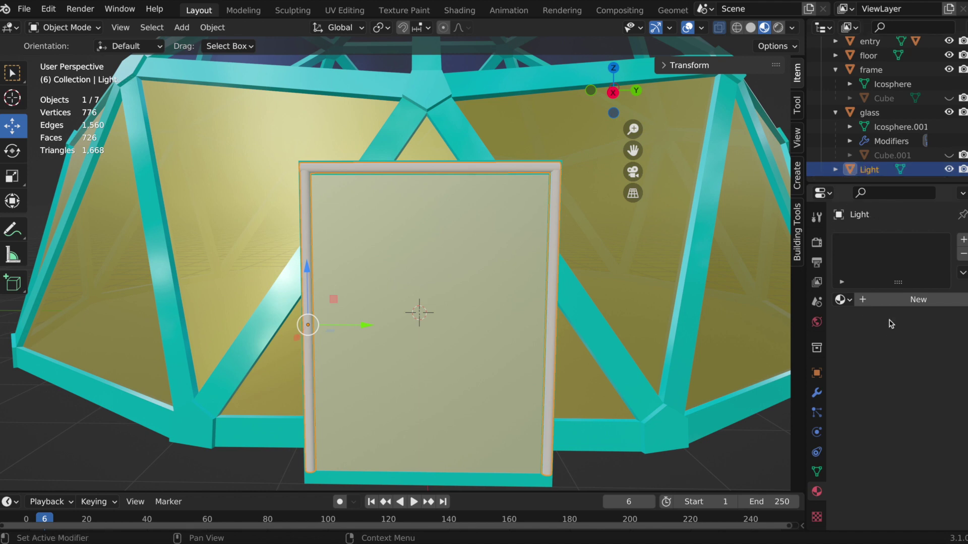
Give the Light object a new material named light.
{"action": "left_click", "coordinate": [963, 240]}
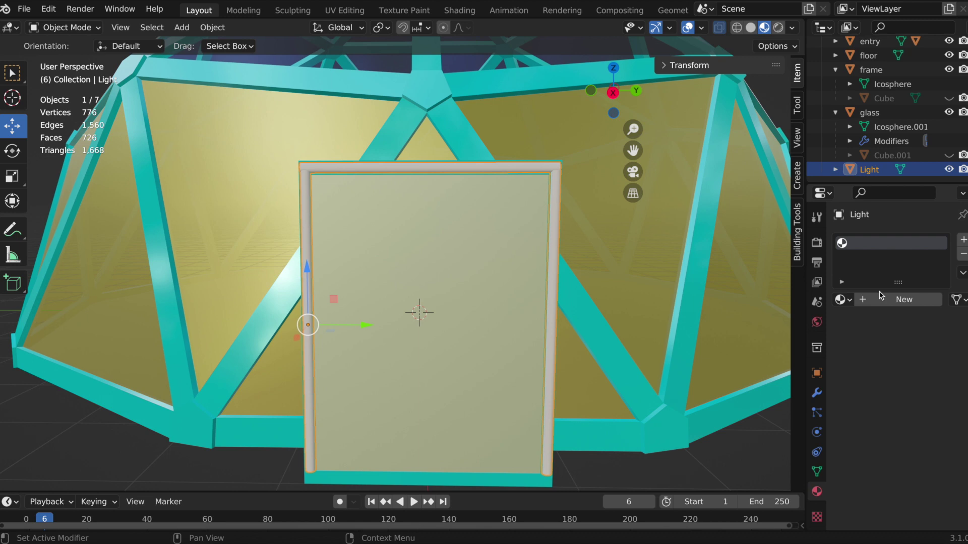
{"action": "left_click", "coordinate": [864, 301]}
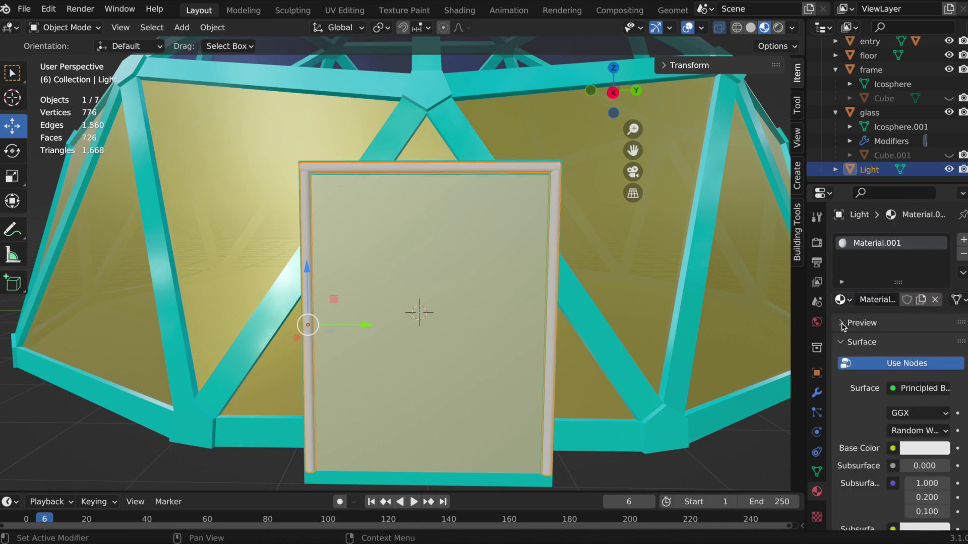
{"action": "double_click", "coordinate": [907, 243]}
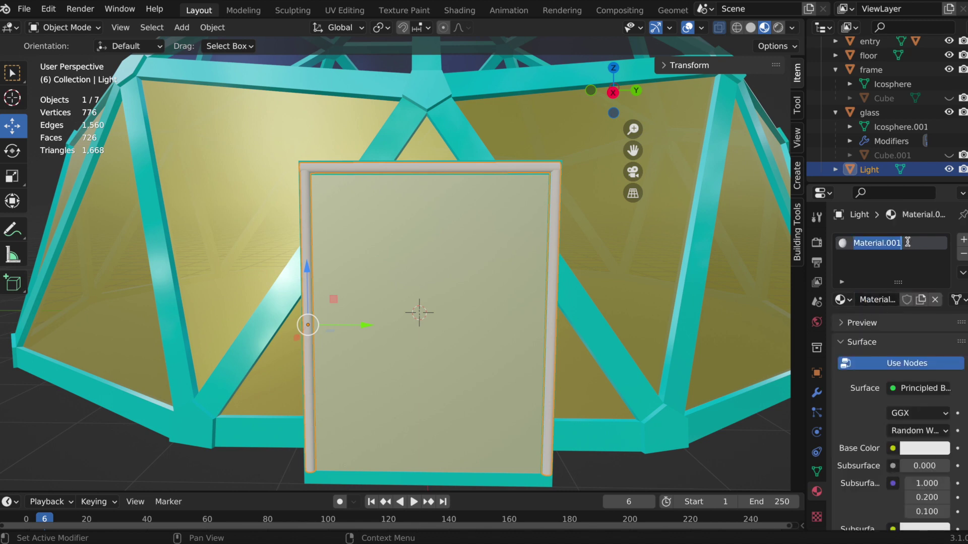
{"action": "type", "text": "light"}
{"action": "key", "text": "Return"}
Set the light material's emission color to a bright yellow with a brightness value of about 0.898.
{"action": "scroll", "coordinate": [890, 476], "scroll_direction": "down", "scroll_amount": 6}
{"action": "scroll", "coordinate": [890, 478], "scroll_direction": "down", "scroll_amount": 10}
{"action": "scroll", "coordinate": [890, 479], "scroll_direction": "up", "scroll_amount": 3}
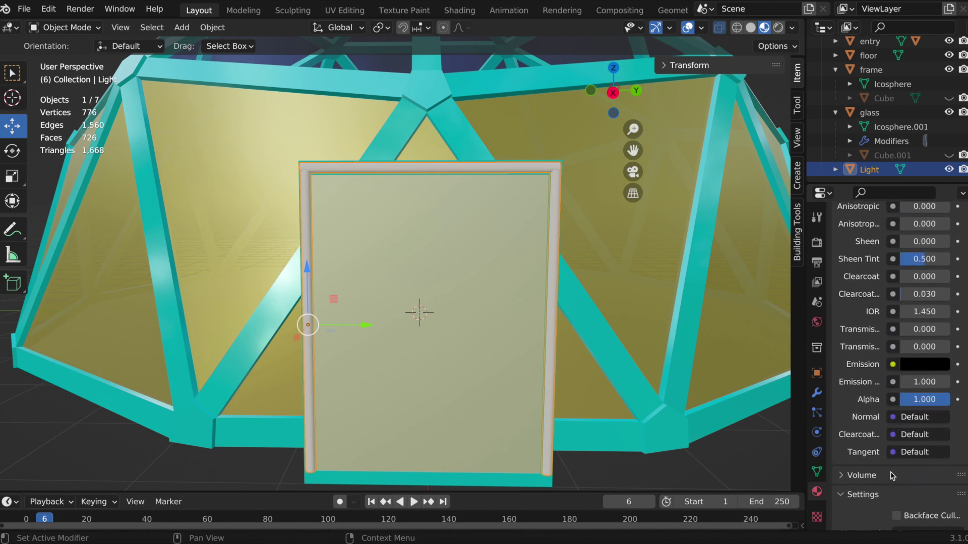
{"action": "left_click", "coordinate": [913, 366]}
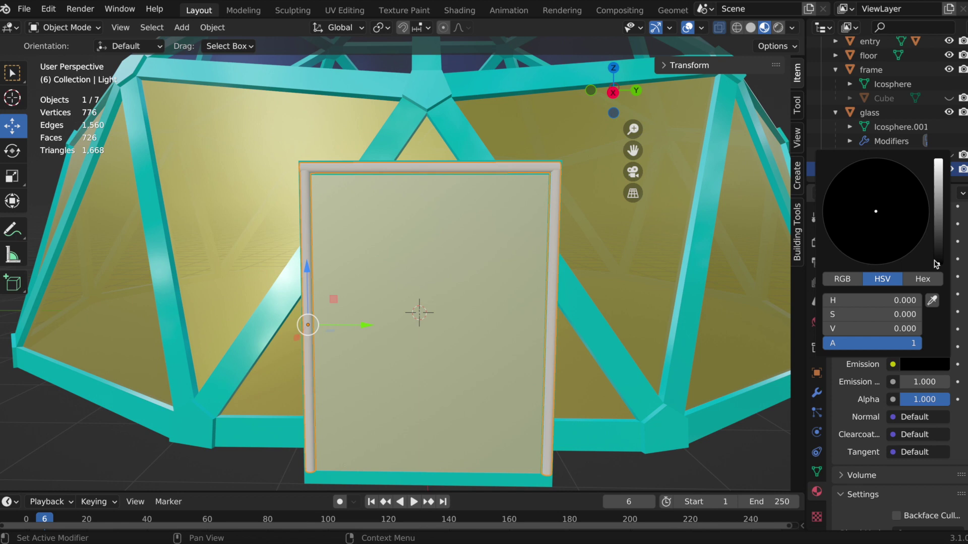
{"action": "left_click", "coordinate": [939, 165]}
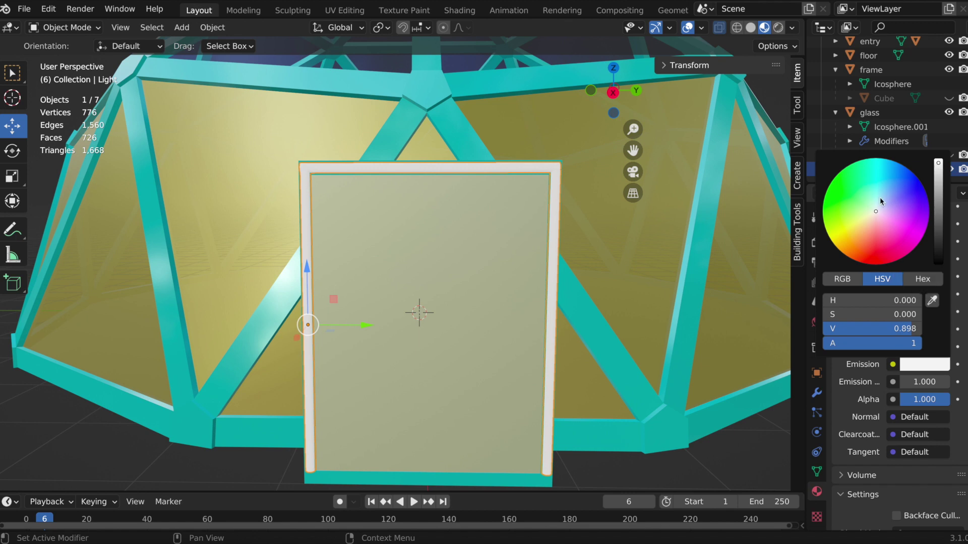
{"action": "left_click", "coordinate": [845, 235]}
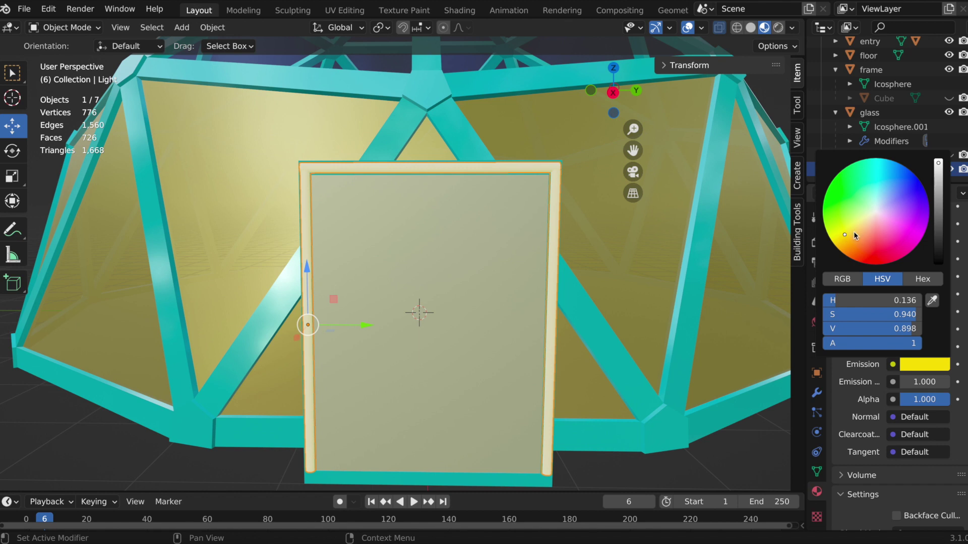
{"action": "left_click", "coordinate": [851, 231]}
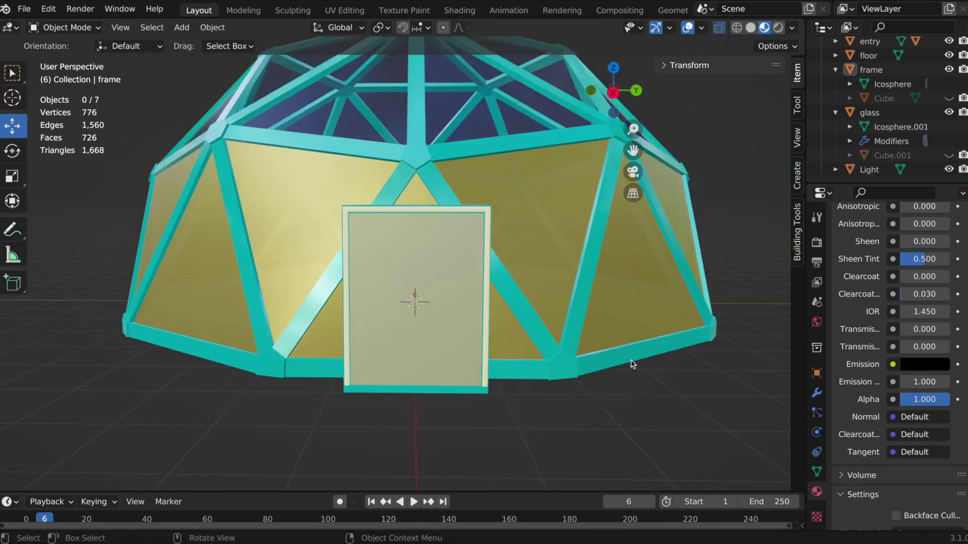
View the whole dome from an angle with rendered viewport shading to check the door light's glow.
{"action": "scroll", "coordinate": [632, 366], "scroll_direction": "down", "scroll_amount": 3}
{"action": "middle_click_drag", "start_coordinate": [632, 366], "coordinate": [599, 391]}
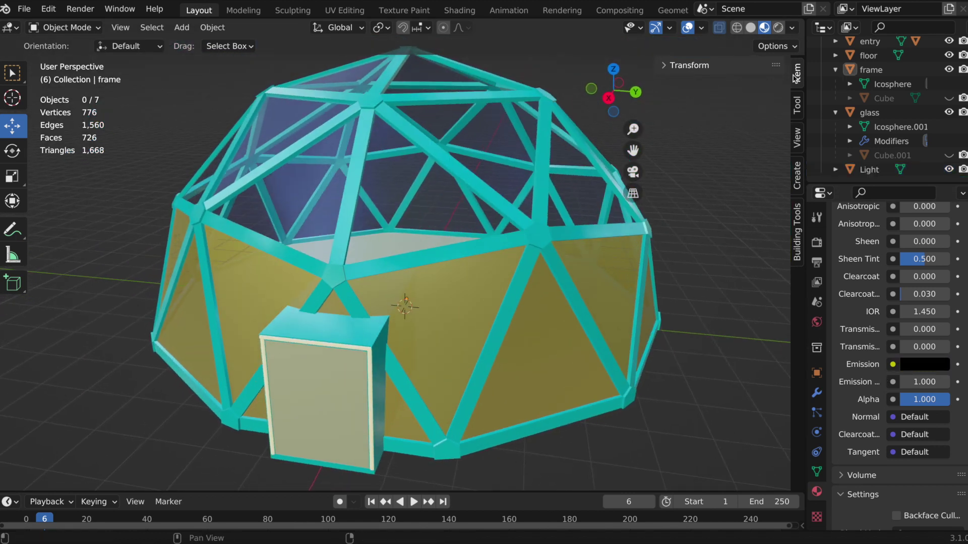
{"action": "left_click", "coordinate": [779, 31]}
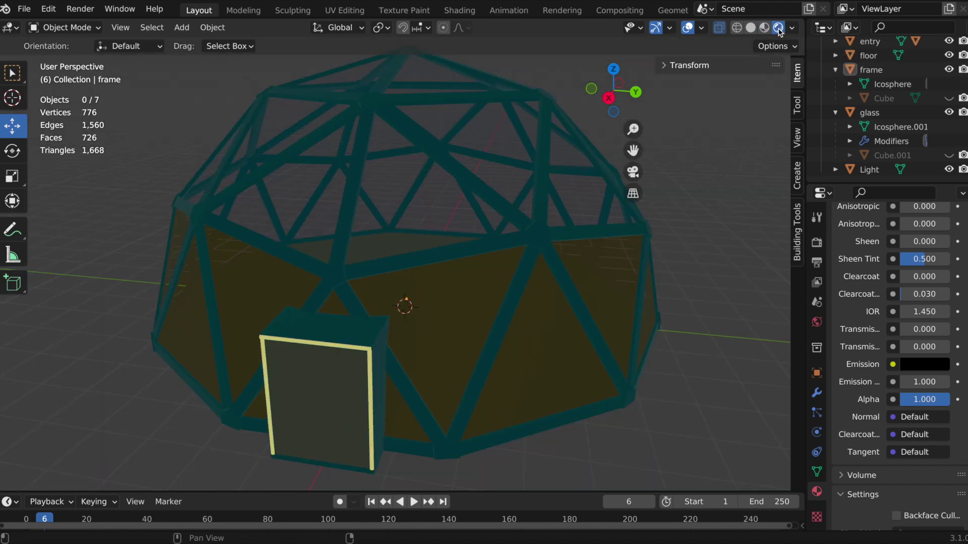